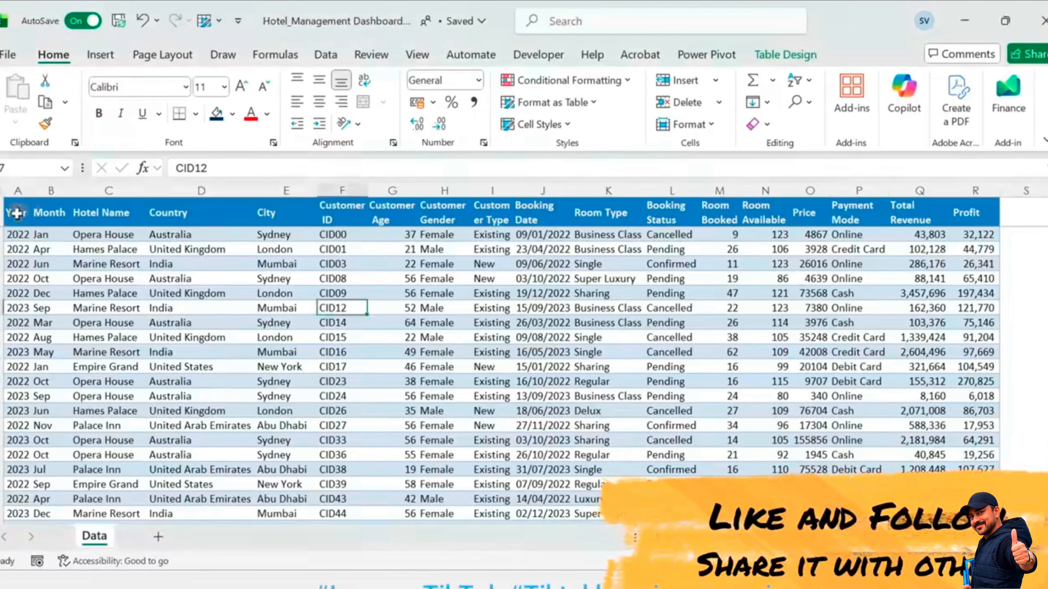
# Step: Create a PivotTable from the hotel data table Table2 on a new worksheet
pyautogui.moveTo(26, 215); pyautogui.dragTo(963, 433)
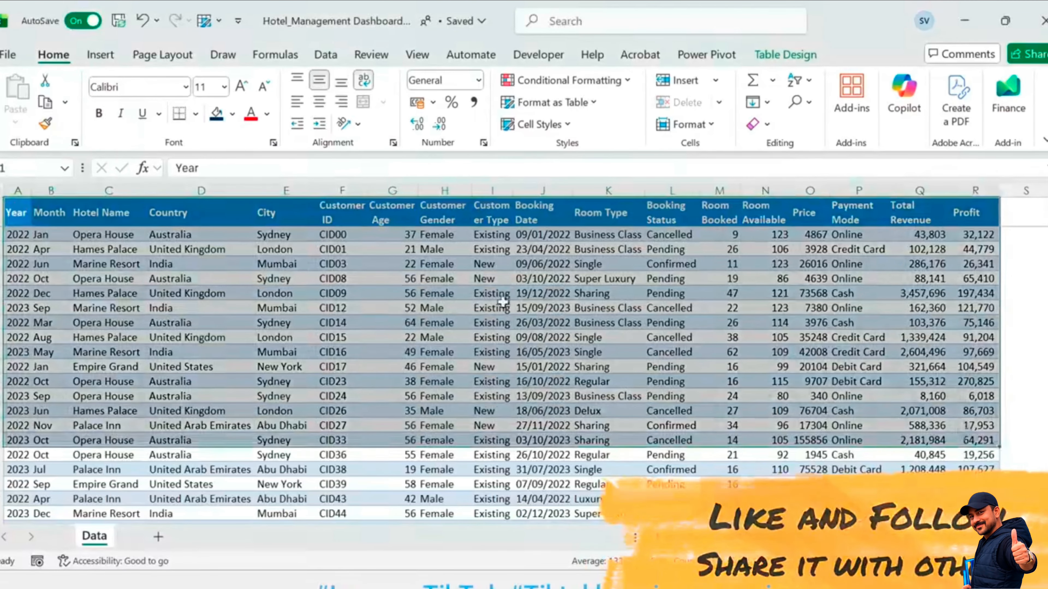
pyautogui.click(491, 308)
pyautogui.click(272, 217)
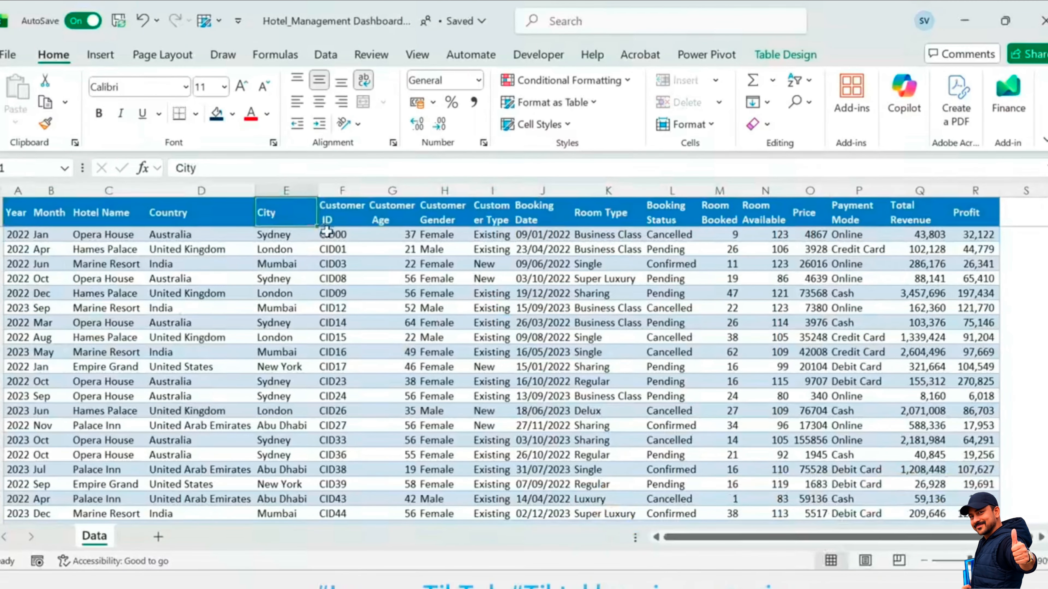
pyautogui.click(101, 55)
pyautogui.click(22, 103)
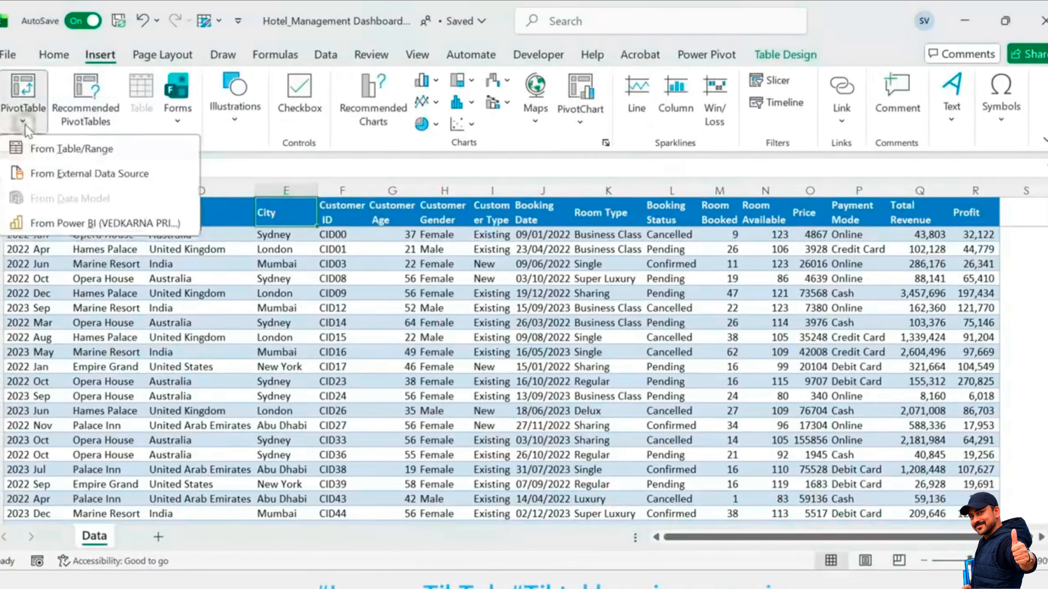
pyautogui.click(106, 153)
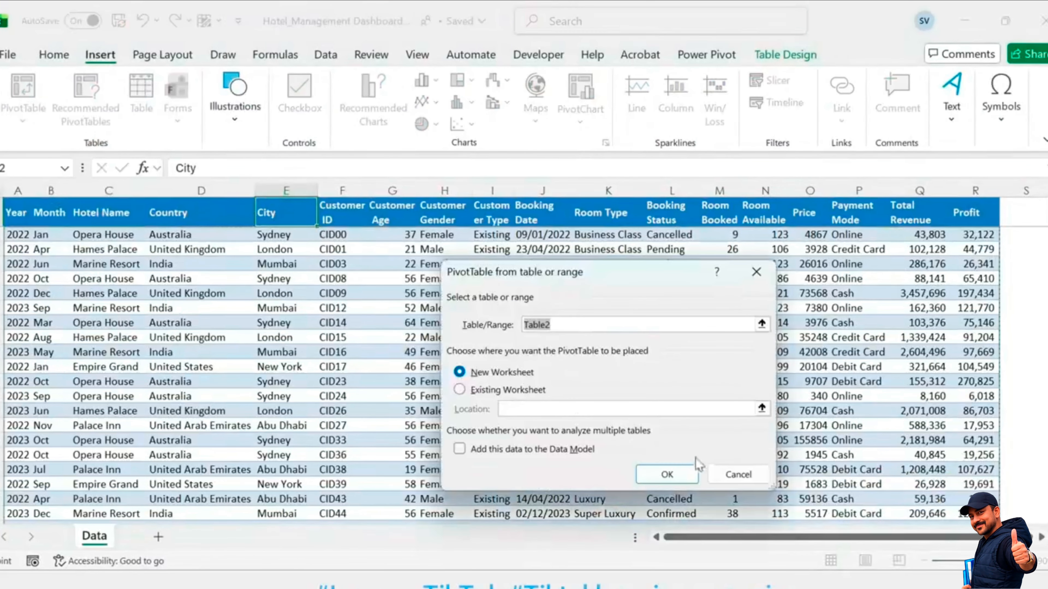
pyautogui.click(680, 479)
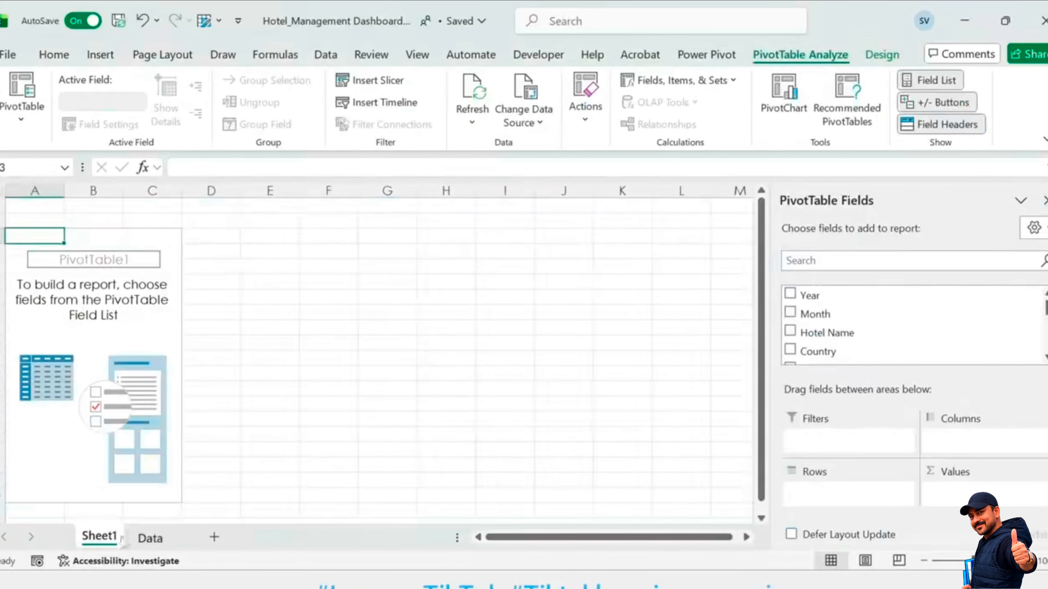
# Step: Rename the new worksheet as Pivot and hide its gridlines
pyautogui.write('Pivot')
pyautogui.press('Return')
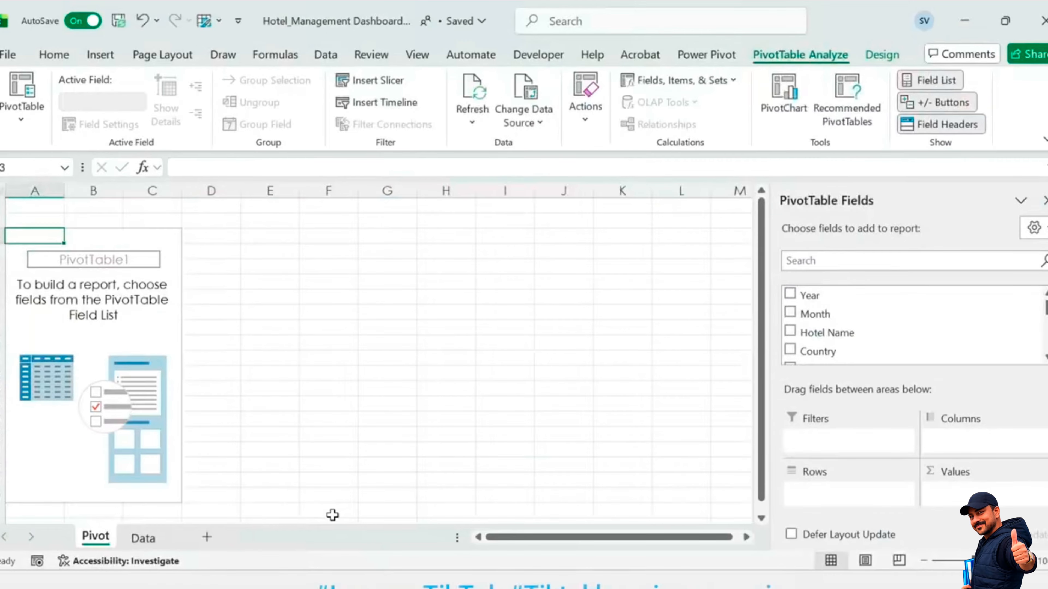
pyautogui.click(416, 55)
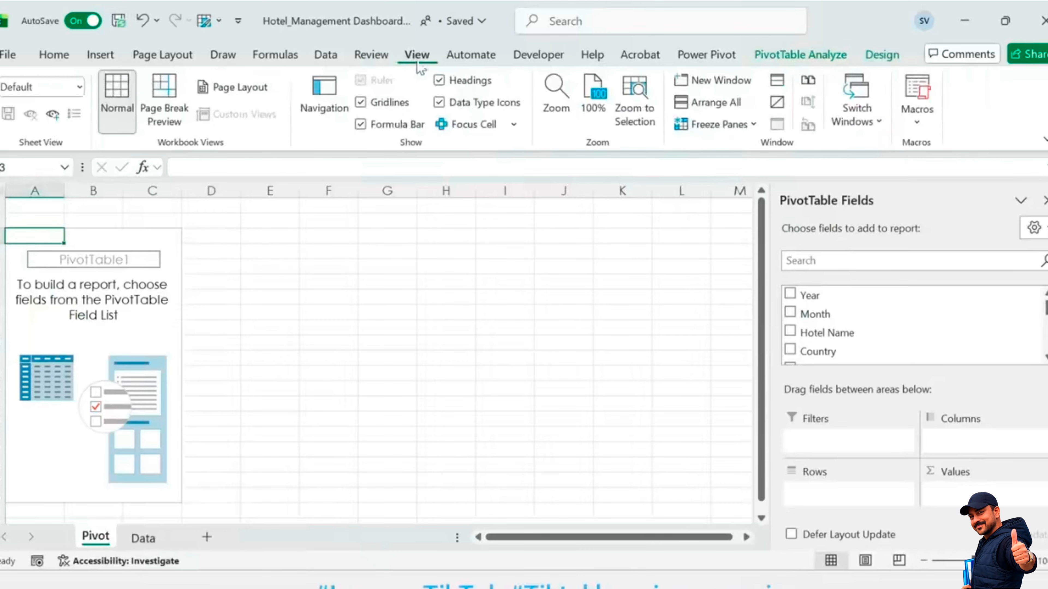
pyautogui.click(390, 102)
pyautogui.click(923, 561)
pyautogui.click(923, 560)
pyautogui.click(306, 281)
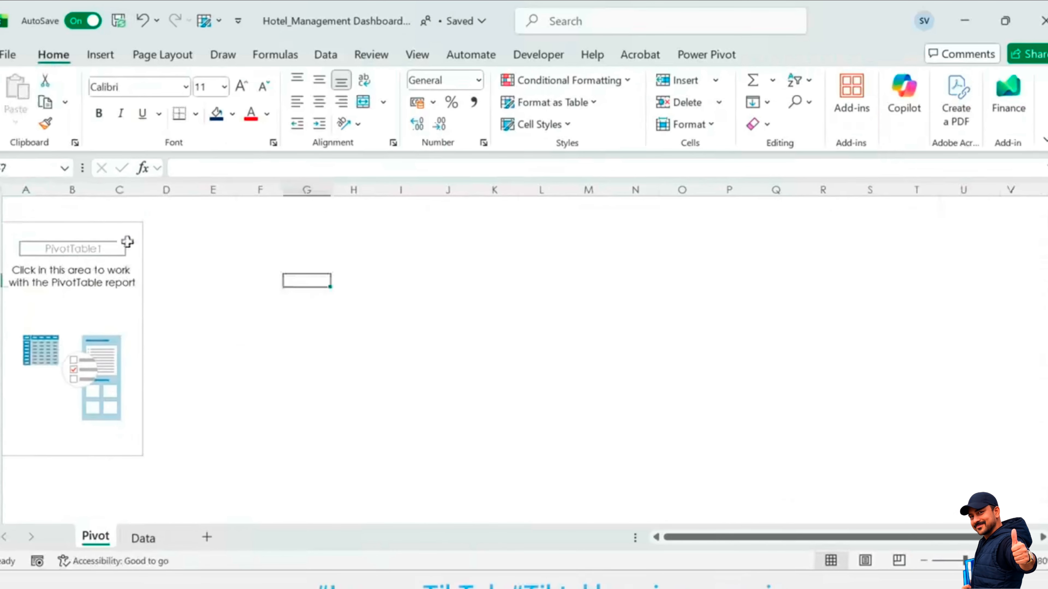
# Step: Find the Hotel Name field and add it to the PivotTable's rows
pyautogui.click(123, 221)
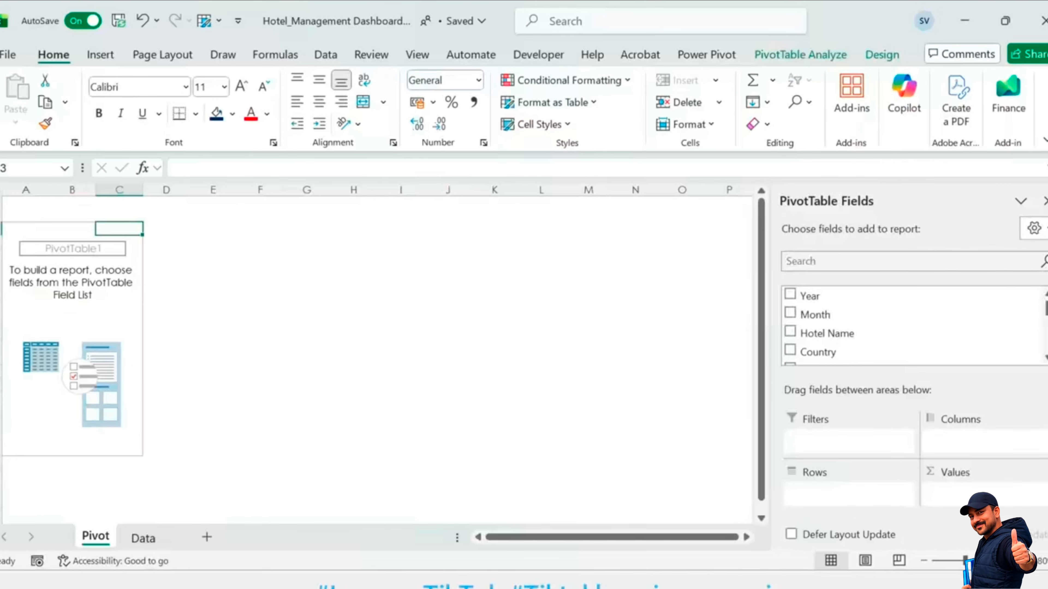
pyautogui.click(874, 261)
pyautogui.write('ho')
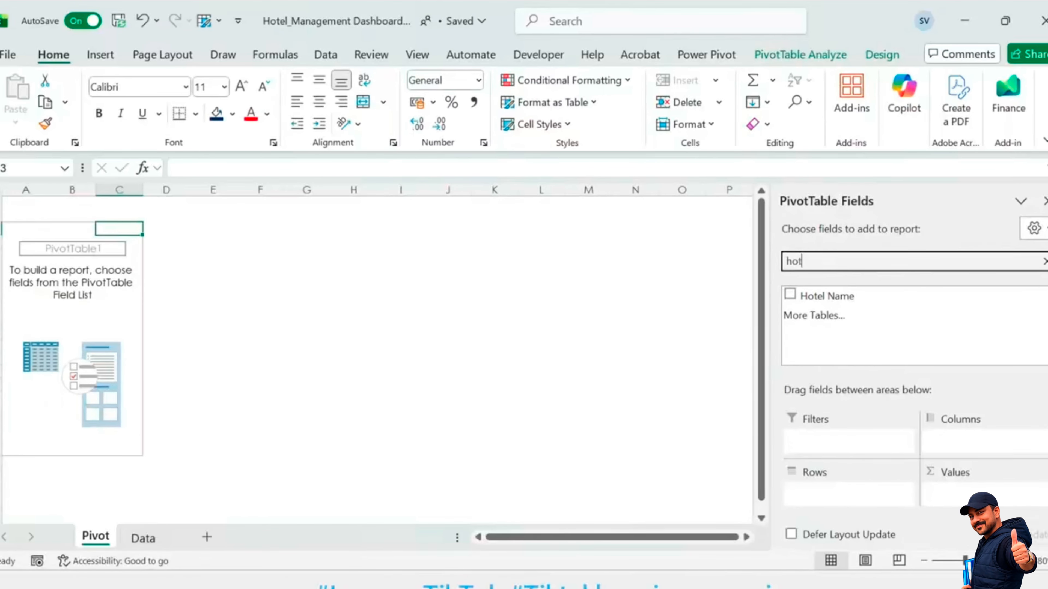
pyautogui.write('t')
pyautogui.moveTo(847, 296); pyautogui.dragTo(852, 498)
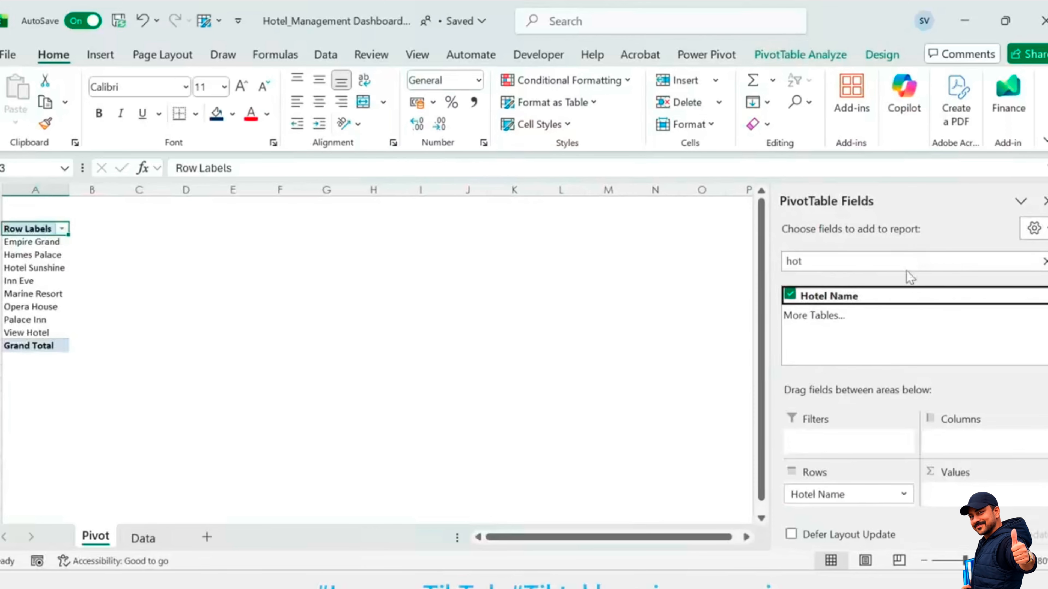
# Step: Find the Room Available field and add it to the PivotTable's values as a sum
pyautogui.click(883, 261)
pyautogui.press('BackSpace')
pyautogui.press('BackSpace')
pyautogui.press('BackSpace')
pyautogui.write('ro')
pyautogui.moveTo(835, 333); pyautogui.dragTo(968, 487)
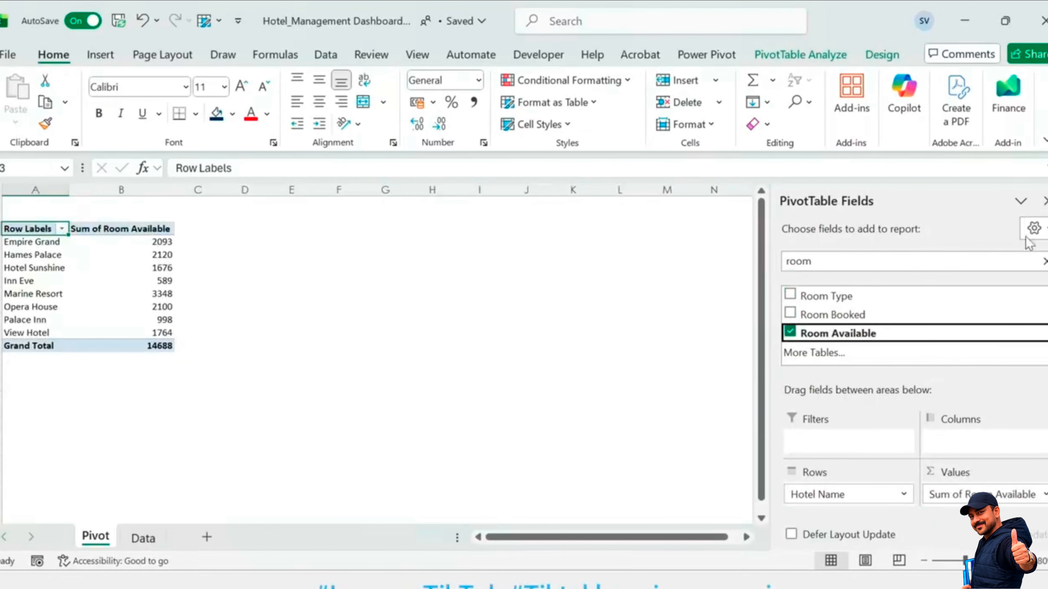
# Step: Rename the PivotTable's value heading as Room Available and narrow column B to fit it
pyautogui.click(260, 278)
pyautogui.click(159, 230)
pyautogui.press('F2')
pyautogui.press('Home')
pyautogui.press('Delete')
pyautogui.press('Delete')
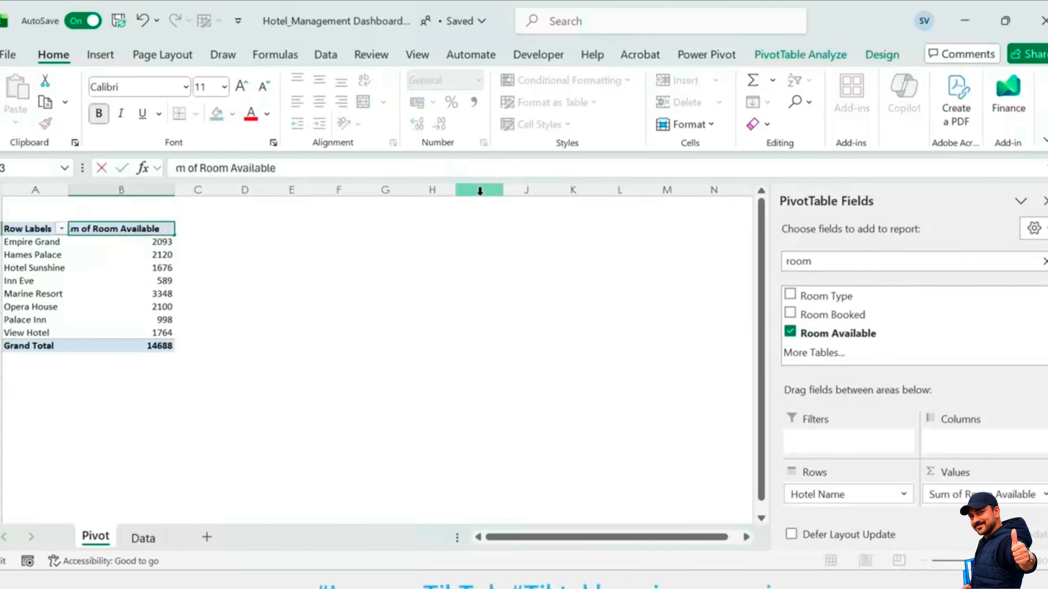
pyautogui.press('Return')
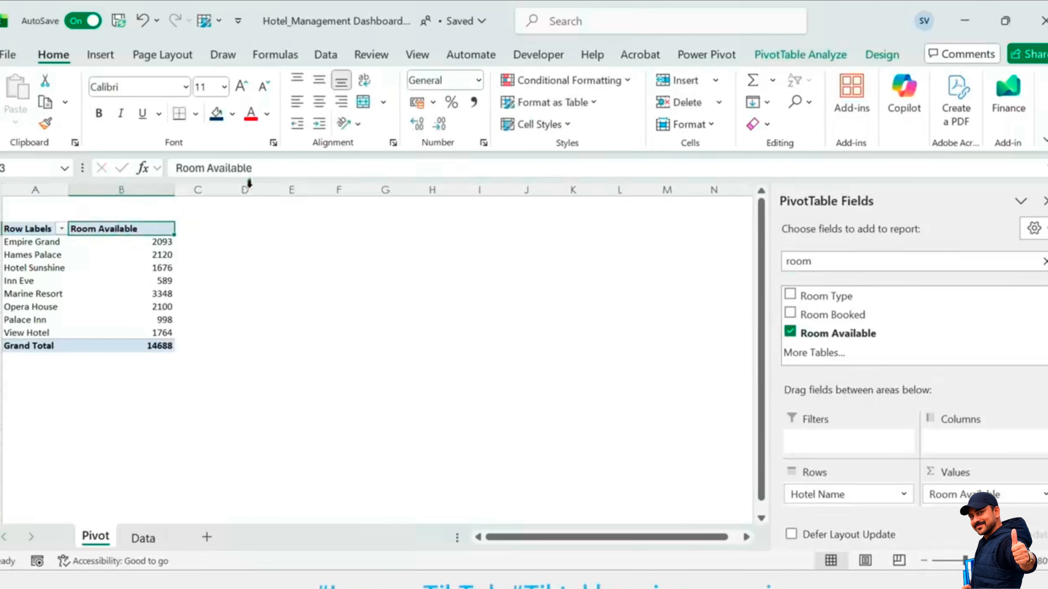
pyautogui.moveTo(185, 183); pyautogui.dragTo(133, 188)
# Step: Turn off automatic column width fitting on update in the PivotTable options, and refresh the PivotTable
pyautogui.rightClick(128, 254)
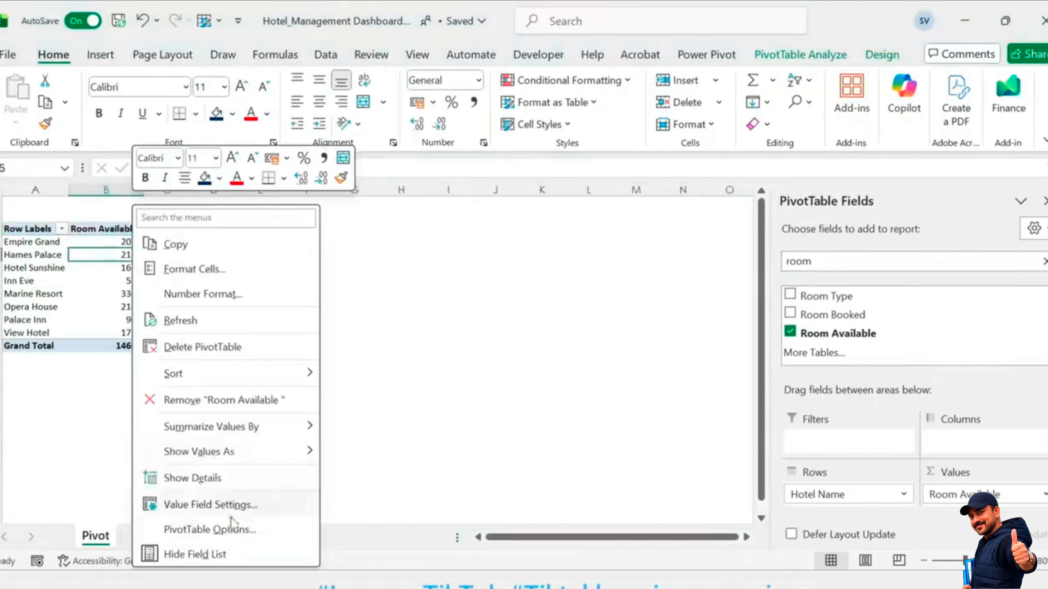
pyautogui.click(231, 526)
pyautogui.click(294, 546)
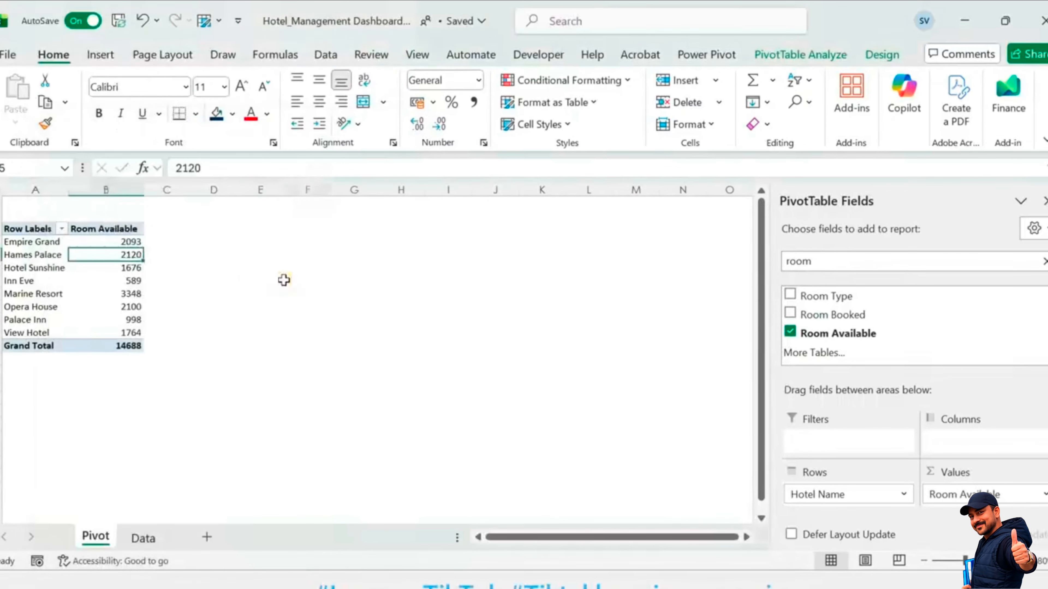
pyautogui.click(283, 279)
pyautogui.click(129, 269)
pyautogui.rightClick(129, 268)
pyautogui.click(181, 320)
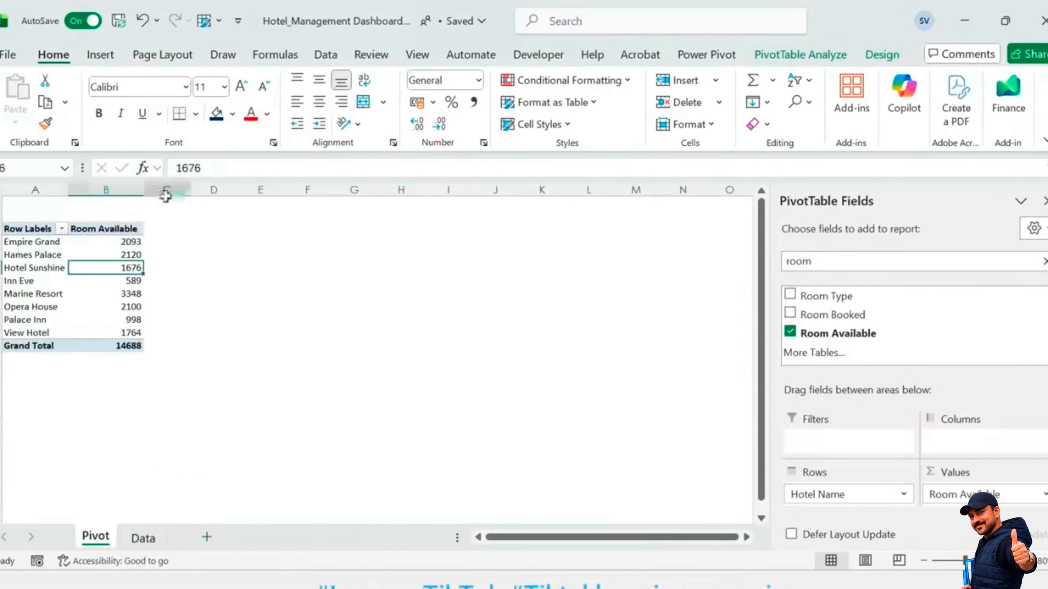
# Step: Copy the whole Room Available PivotTable and paste it at cell D3
pyautogui.hotkey('ctrl', 'Home')
pyautogui.press('Down')
pyautogui.press('Down')
pyautogui.hotkey('ctrl', 'a')
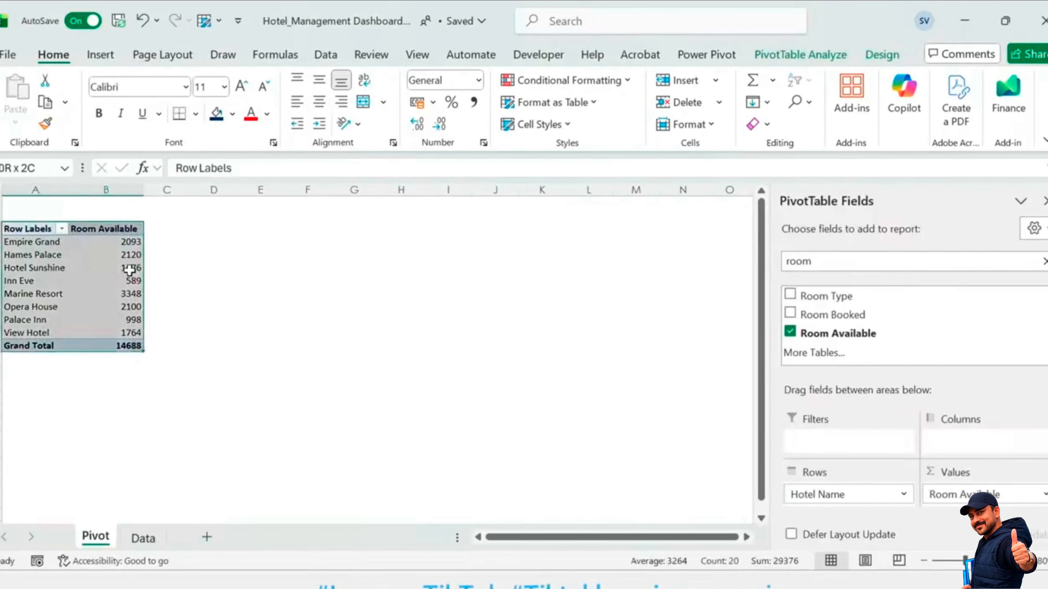
pyautogui.hotkey('ctrl', 'c')
pyautogui.press('Right')
pyautogui.press('Right')
pyautogui.press('Right')
pyautogui.press('Return')
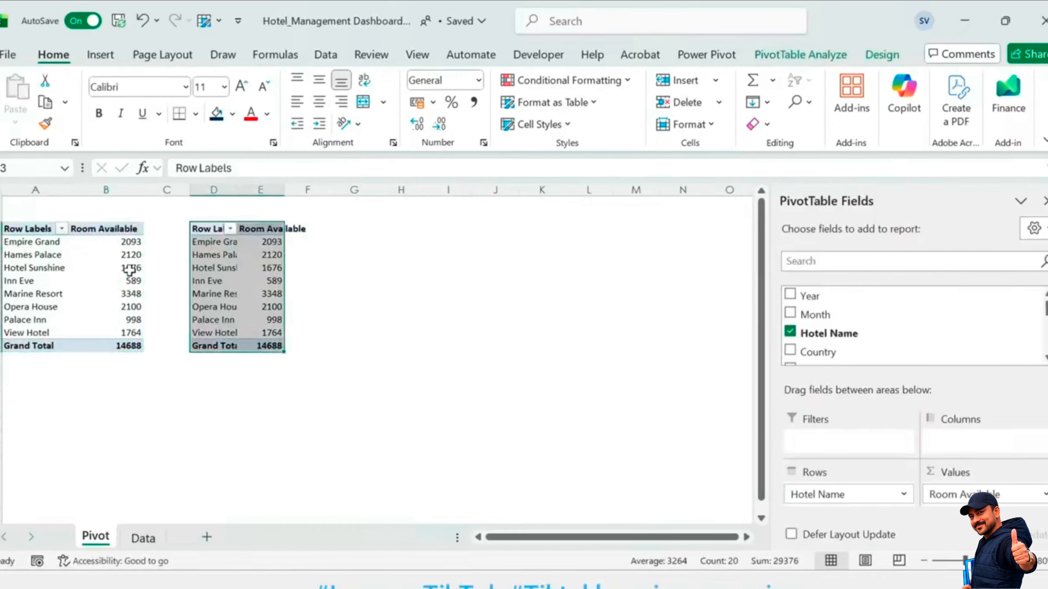
# Step: Narrow the empty column C between the two PivotTables and fit column D to its hotel names
pyautogui.moveTo(190, 190); pyautogui.dragTo(150, 190)
pyautogui.click(222, 280)
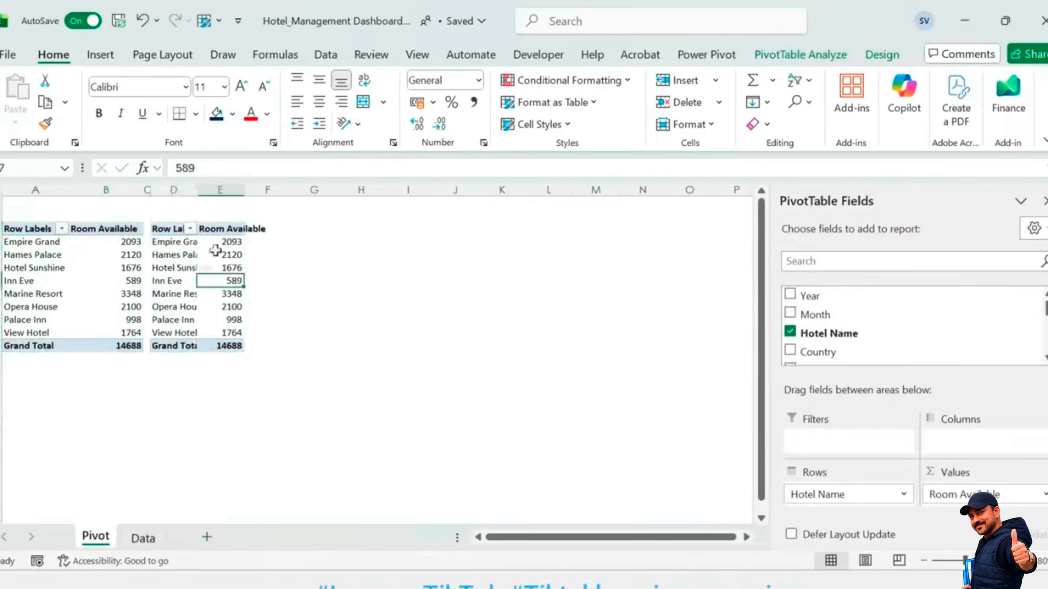
pyautogui.doubleClick(197, 190)
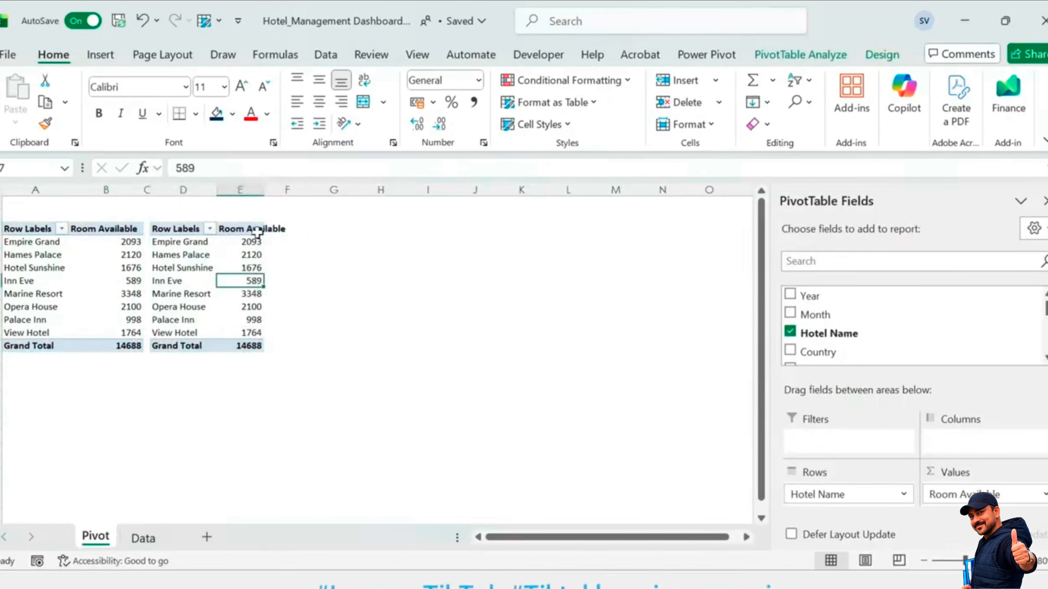
# Step: Replace Room Available with a count of Hotel Name in the second PivotTable's values
pyautogui.click(243, 229)
pyautogui.moveTo(998, 495); pyautogui.dragTo(930, 348)
pyautogui.moveTo(830, 292); pyautogui.dragTo(998, 498)
pyautogui.click(248, 229)
pyautogui.write('Hotel Name')
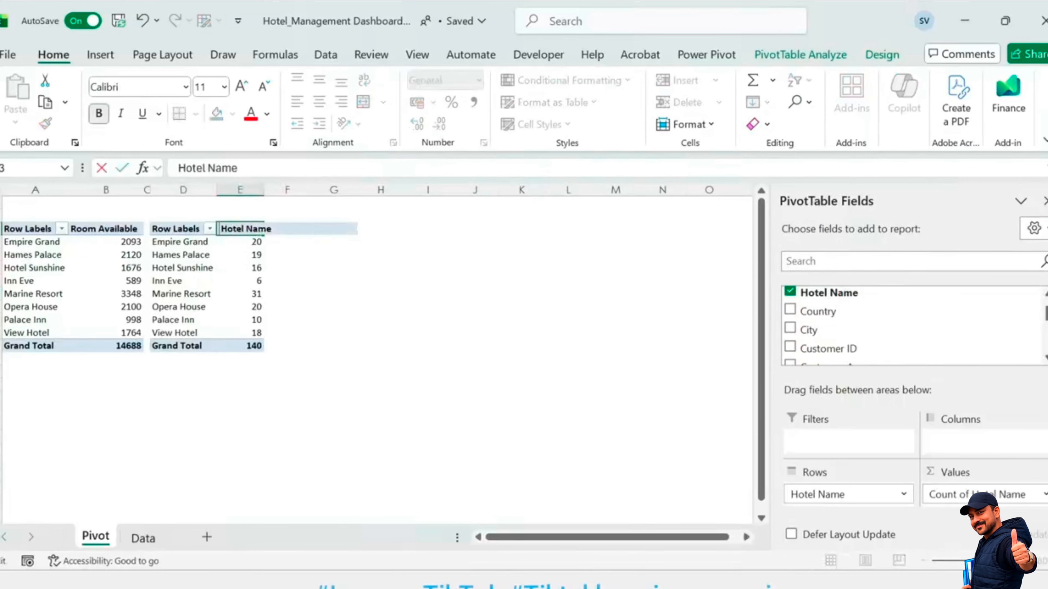
pyautogui.press('Escape')
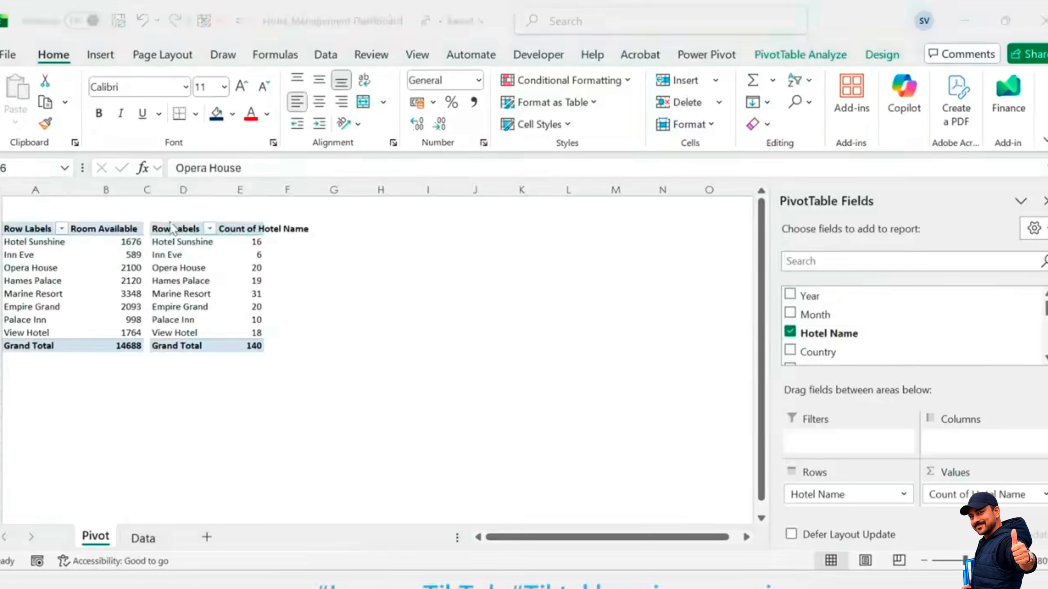
# Step: Narrow columns B and E, and paste a copy of the Count of Hotel Name PivotTable at cell G3
pyautogui.moveTo(145, 190); pyautogui.dragTo(103, 191)
pyautogui.moveTo(225, 192); pyautogui.dragTo(208, 192)
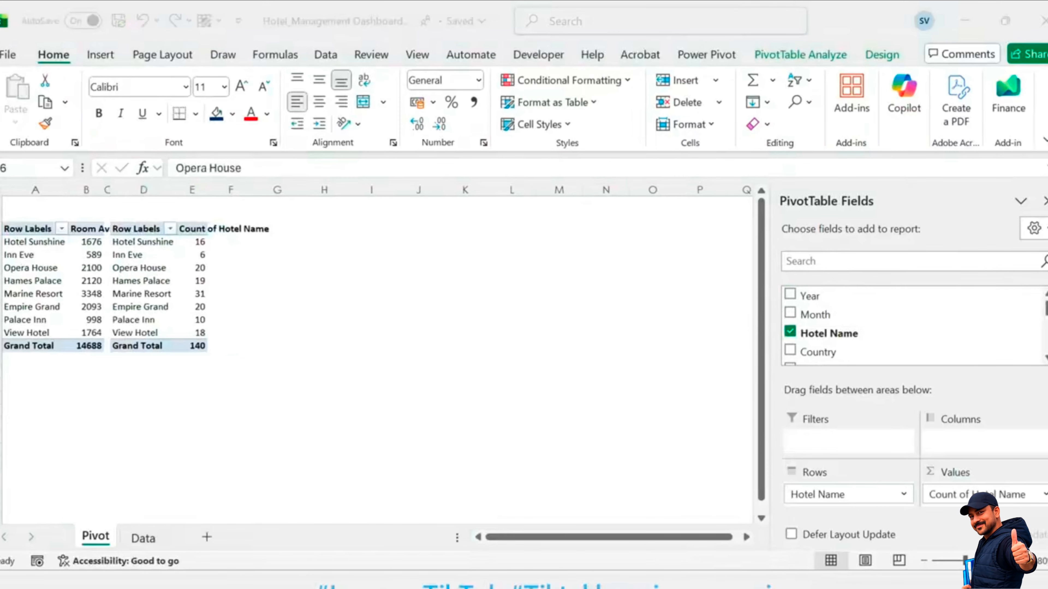
pyautogui.click(141, 229)
pyautogui.hotkey('ctrl', 'a')
pyautogui.hotkey('ctrl', 'c')
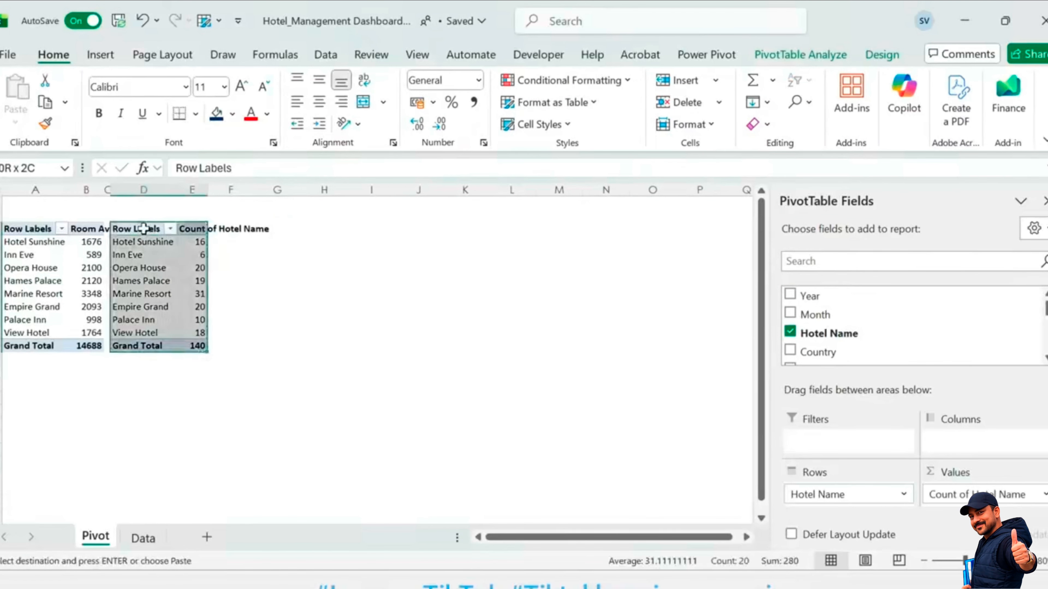
pyautogui.press('Right')
pyautogui.press('Right')
pyautogui.press('Right')
pyautogui.press('Return')
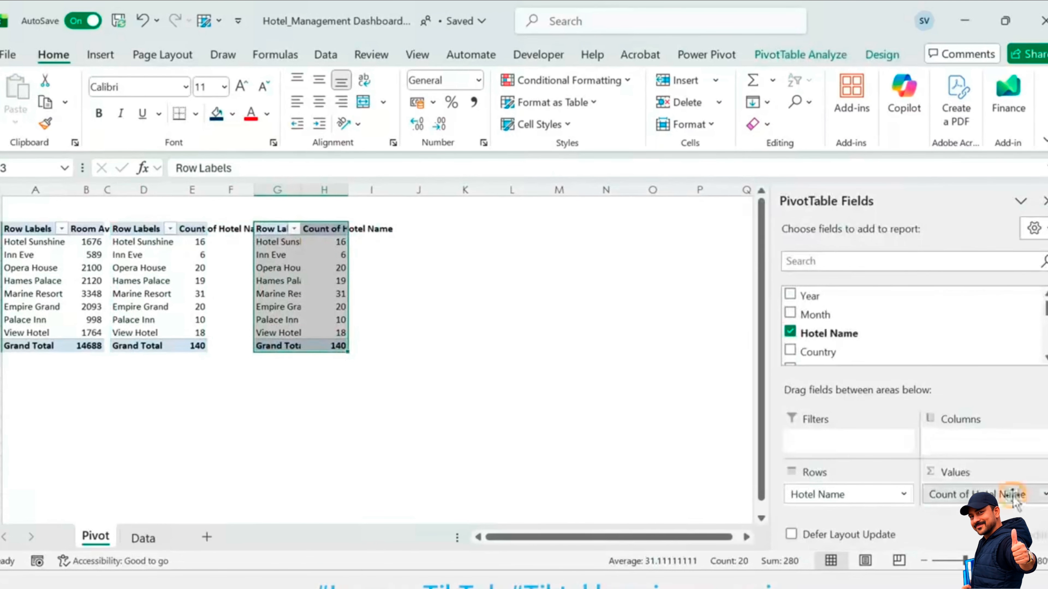
# Step: Replace the hotel count with the sum of Room Booked in the values of the PivotTable at G3
pyautogui.moveTo(1011, 497); pyautogui.dragTo(853, 259)
pyautogui.click(853, 259)
pyautogui.write('book')
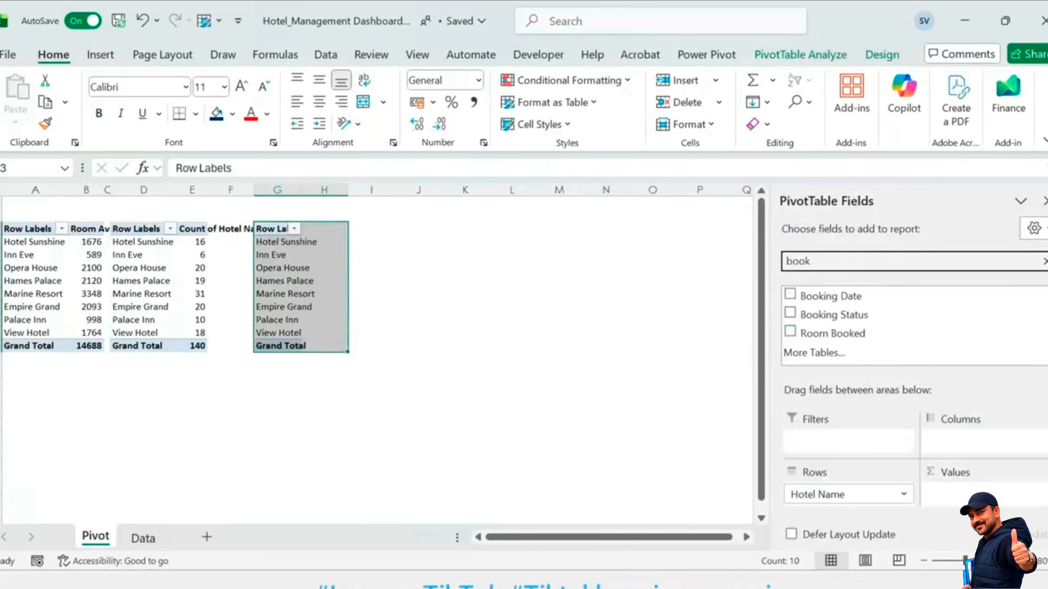
pyautogui.moveTo(856, 334); pyautogui.dragTo(973, 491)
# Step: Sort the hotels in the Room Booked PivotTable in descending order by Sum of Room Booked
pyautogui.click(322, 233)
pyautogui.click(294, 228)
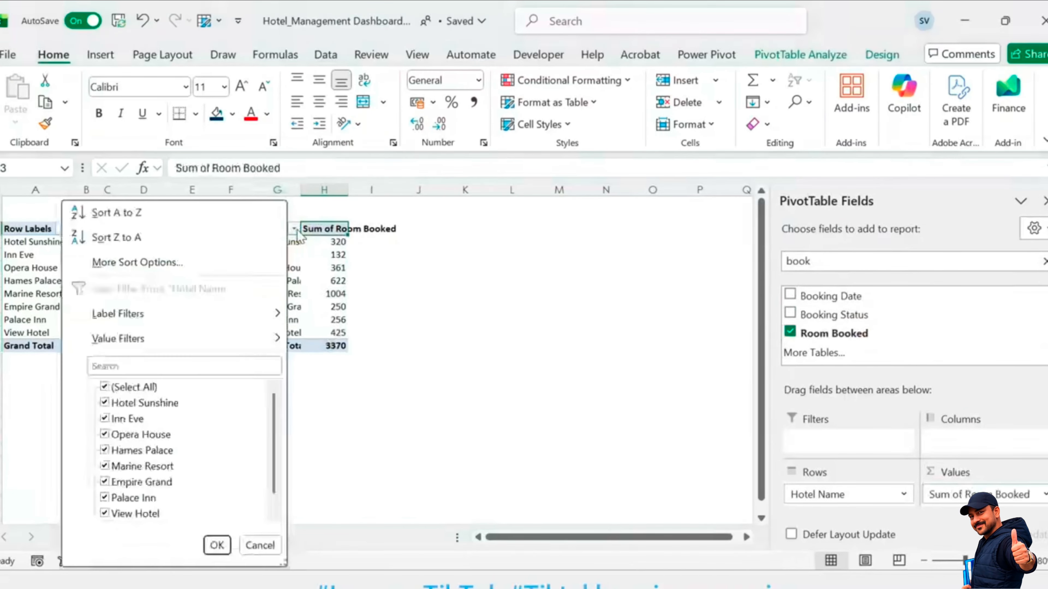
pyautogui.moveTo(272, 350)
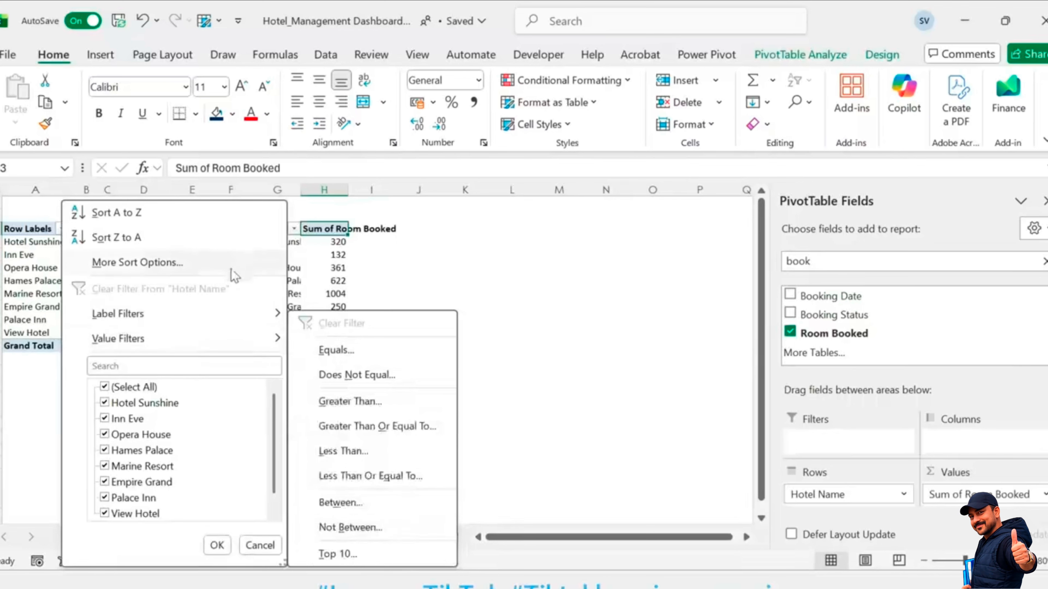
pyautogui.click(137, 262)
pyautogui.click(536, 323)
pyautogui.click(576, 347)
pyautogui.click(569, 368)
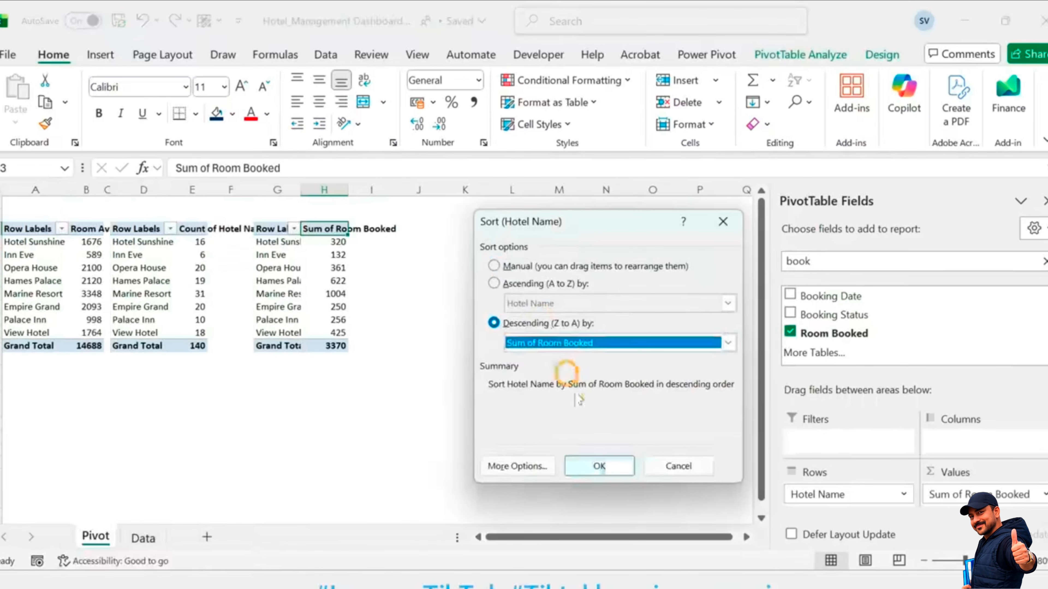
pyautogui.click(600, 466)
# Step: Narrow the empty column F and paste a copy of the Room Booked PivotTable at cell J3
pyautogui.moveTo(256, 197); pyautogui.dragTo(211, 205)
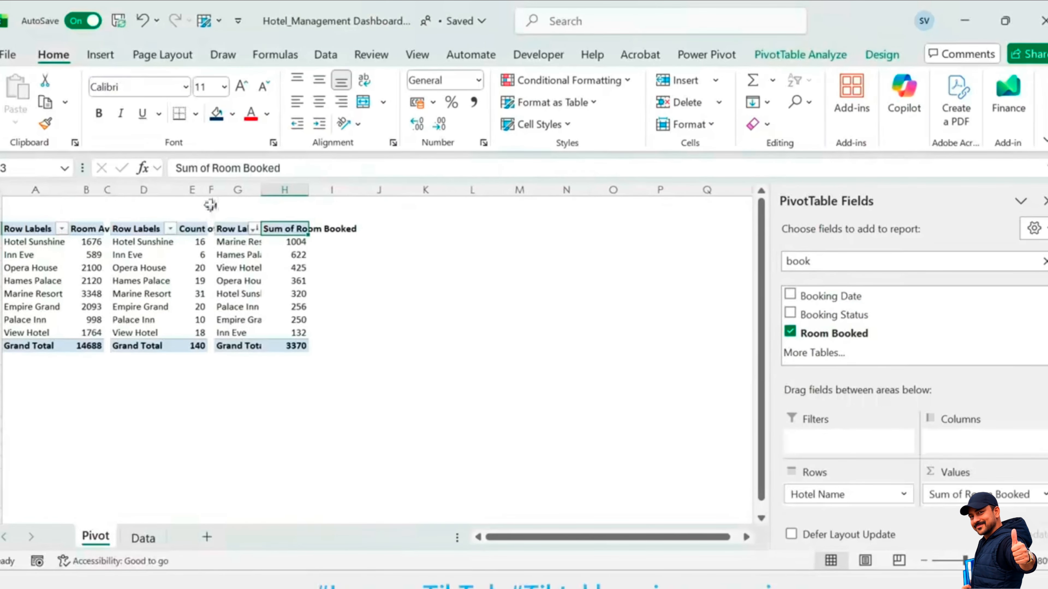
pyautogui.hotkey('ctrl', 'a')
pyautogui.hotkey('ctrl', 'c')
pyautogui.press('Right')
pyautogui.press('Right')
pyautogui.press('Right')
pyautogui.press('Return')
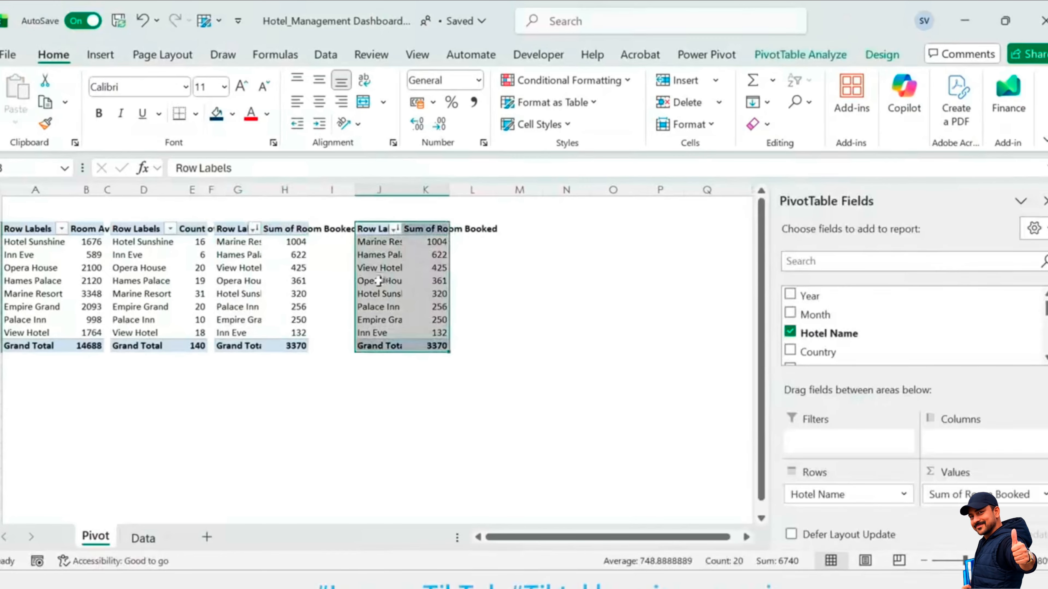
# Step: Remove Sum of Room Booked and Hotel Name from the copied PivotTable at J3
pyautogui.click(380, 282)
pyautogui.hotkey('alt', 'Tab')
pyautogui.click(531, 311)
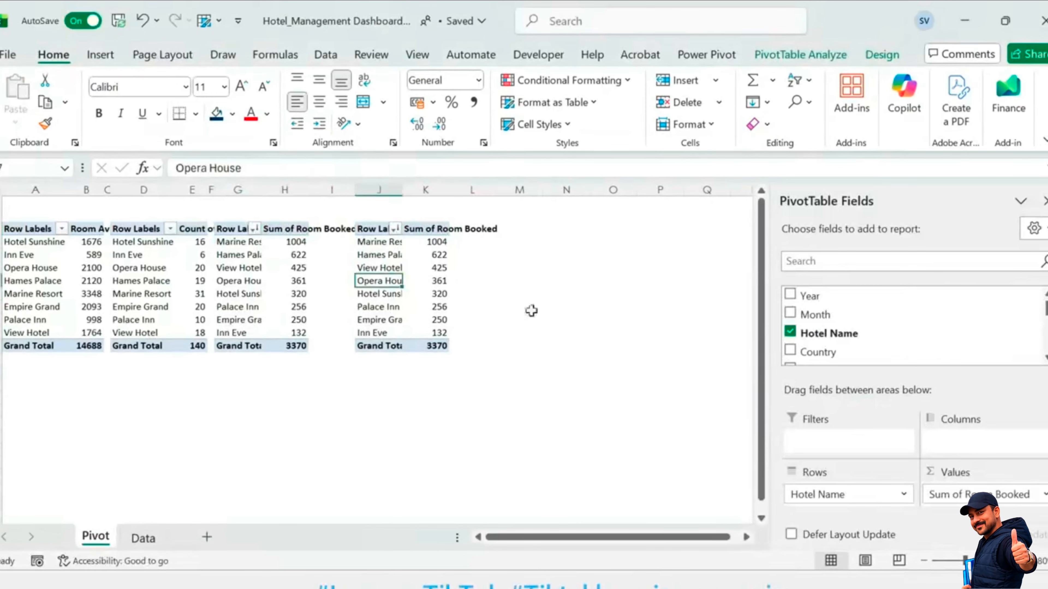
pyautogui.moveTo(985, 495); pyautogui.dragTo(886, 392)
pyautogui.moveTo(849, 494); pyautogui.dragTo(852, 400)
# Step: Add Customer ID to the emptied PivotTable both as rows and as a count in the values
pyautogui.click(849, 261)
pyautogui.write('cus')
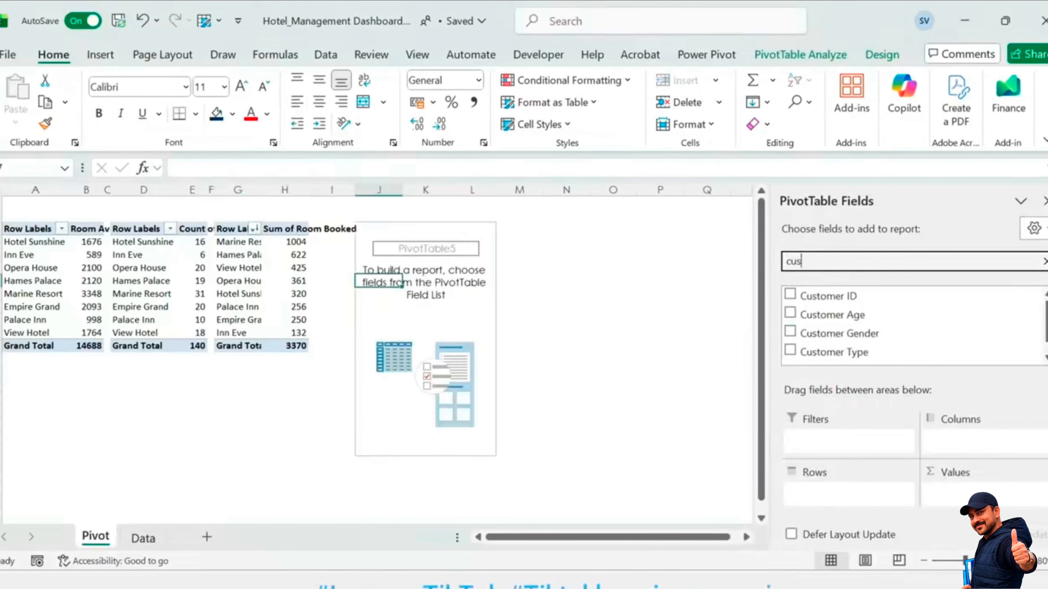
pyautogui.click(842, 293)
pyautogui.moveTo(842, 288); pyautogui.dragTo(961, 493)
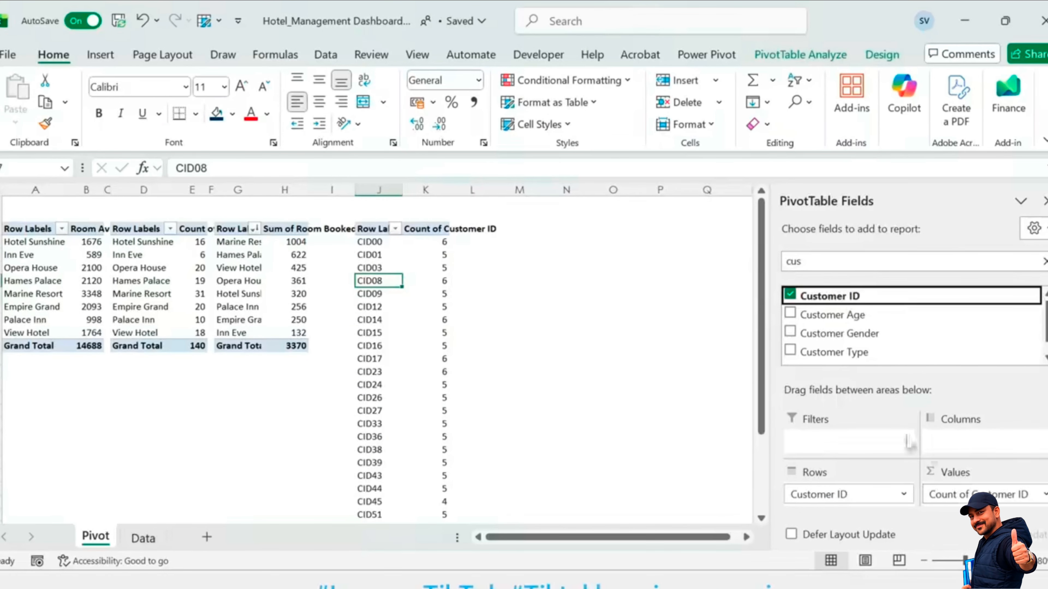
# Step: Narrow columns I, J and K around the Customer ID PivotTable
pyautogui.click(472, 268)
pyautogui.moveTo(402, 193); pyautogui.dragTo(389, 196)
pyautogui.moveTo(436, 194); pyautogui.dragTo(416, 196)
pyautogui.moveTo(355, 194); pyautogui.dragTo(316, 205)
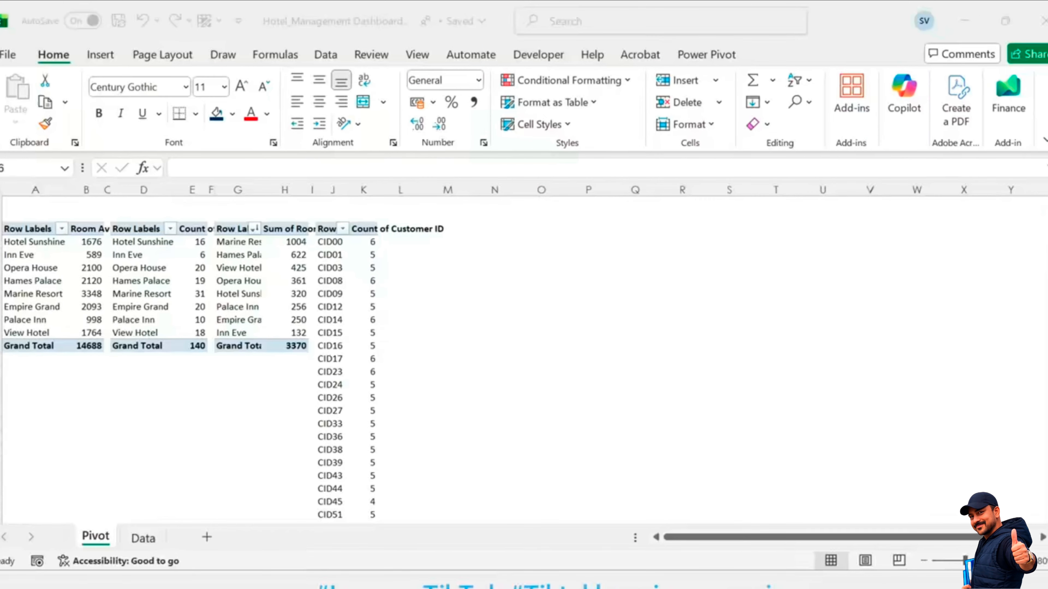
# Step: Paste a copy of the Room Available by hotel PivotTable from cell A3 at cell M3
pyautogui.click(36, 230)
pyautogui.hotkey('ctrl', 'a')
pyautogui.hotkey('ctrl', 'c')
pyautogui.press('Right')
pyautogui.press('Right')
pyautogui.press('Right')
pyautogui.press('Right')
pyautogui.press('Right')
pyautogui.press('Right')
pyautogui.press('Right')
pyautogui.press('Right')
pyautogui.press('Right')
pyautogui.press('Right')
pyautogui.press('Right')
pyautogui.press('Right')
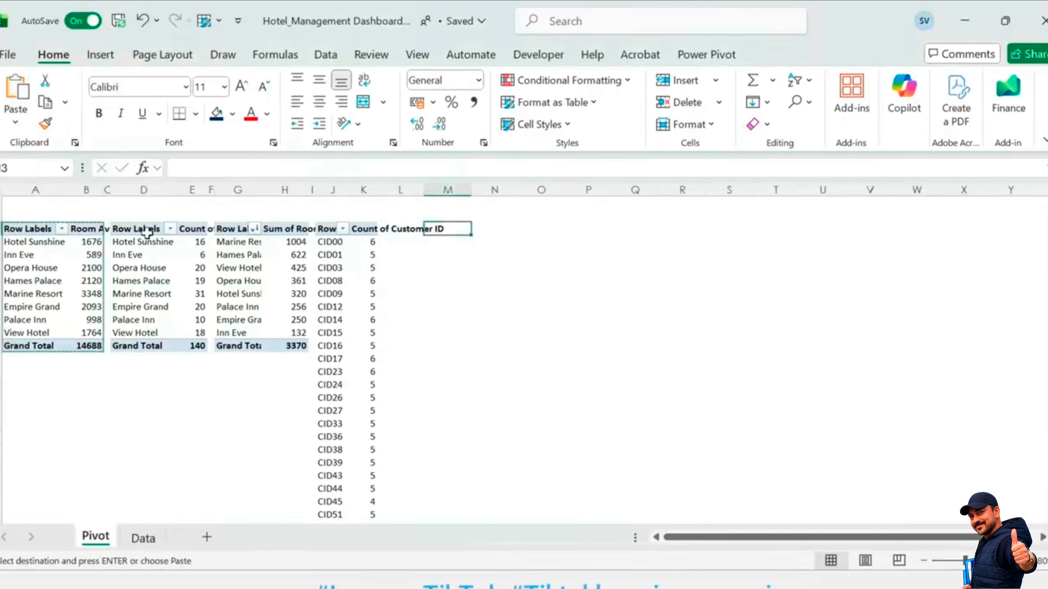
pyautogui.hotkey('ctrl', 'v')
# Step: Replace the existing value field of the copied PivotTable at M3 with Sum of Room Available
pyautogui.moveTo(945, 494); pyautogui.dragTo(894, 330)
pyautogui.click(887, 262)
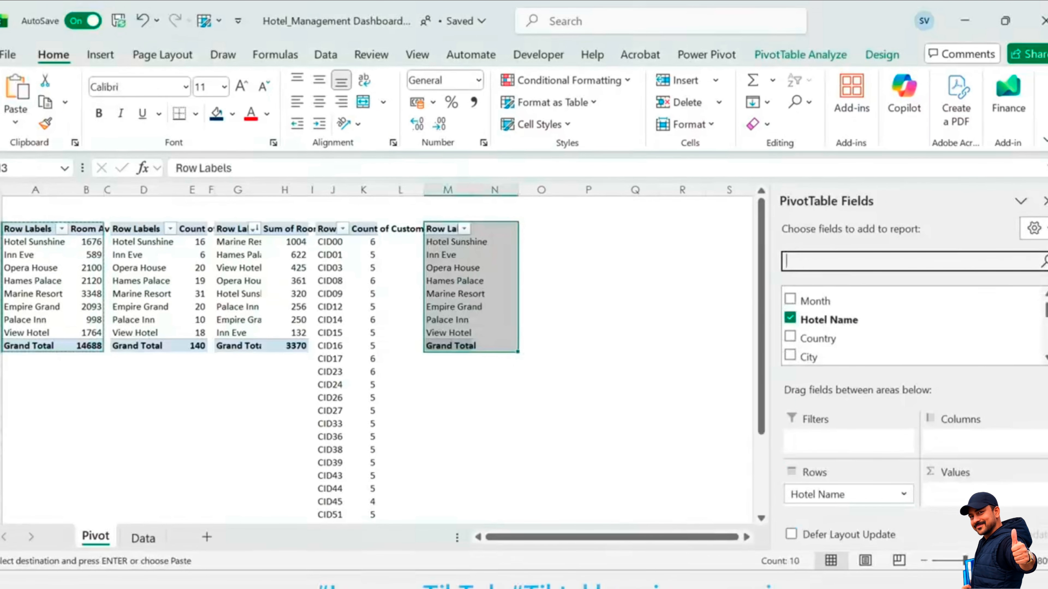
pyautogui.write('room')
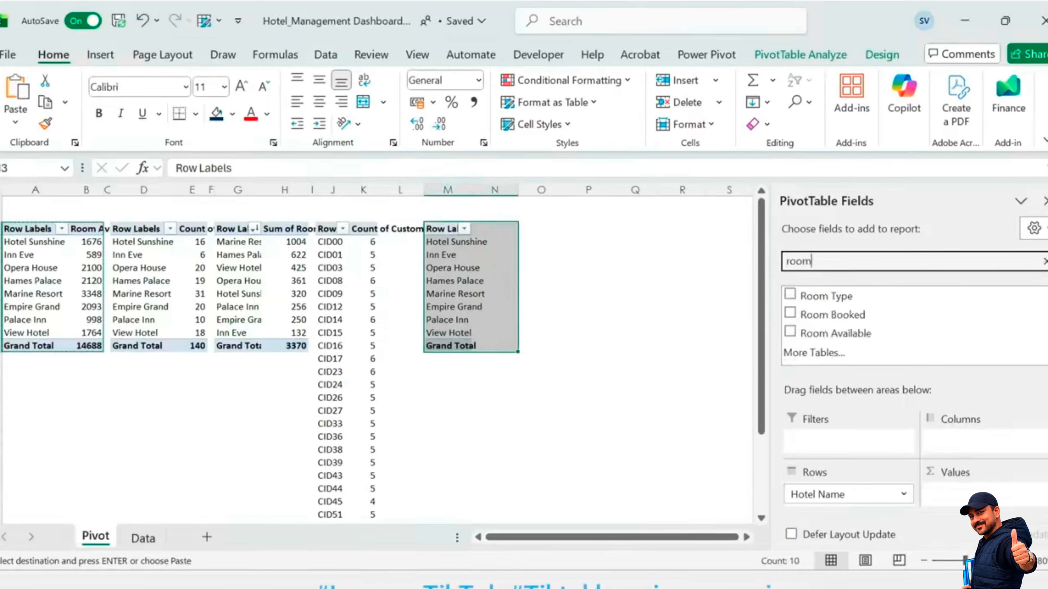
pyautogui.click(849, 334)
pyautogui.moveTo(838, 334); pyautogui.dragTo(957, 495)
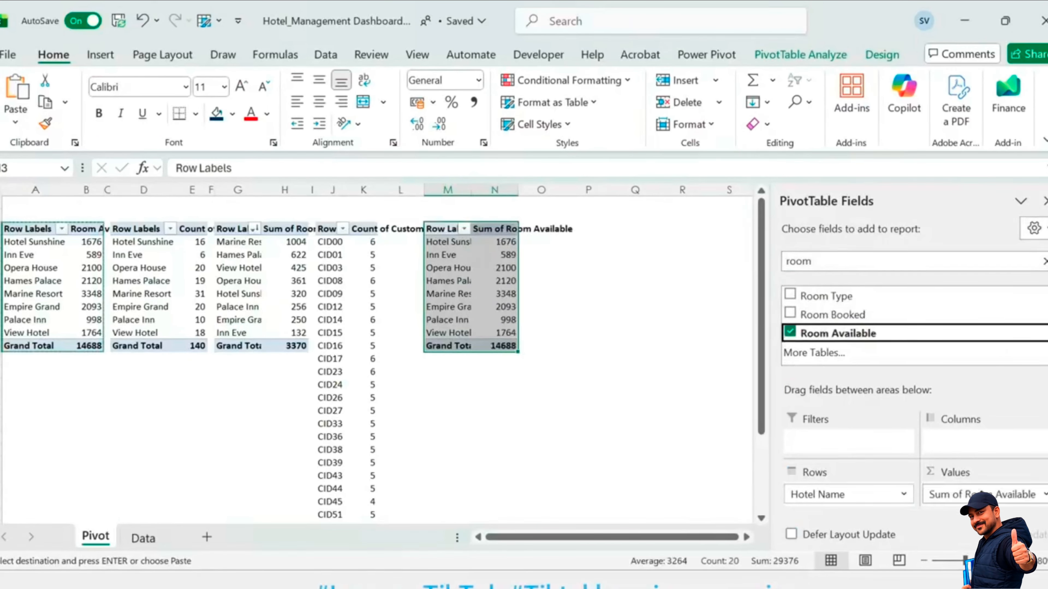
# Step: Replace Hotel Name with City in the rows of the PivotTable at M3
pyautogui.moveTo(864, 499); pyautogui.dragTo(796, 533)
pyautogui.click(852, 262)
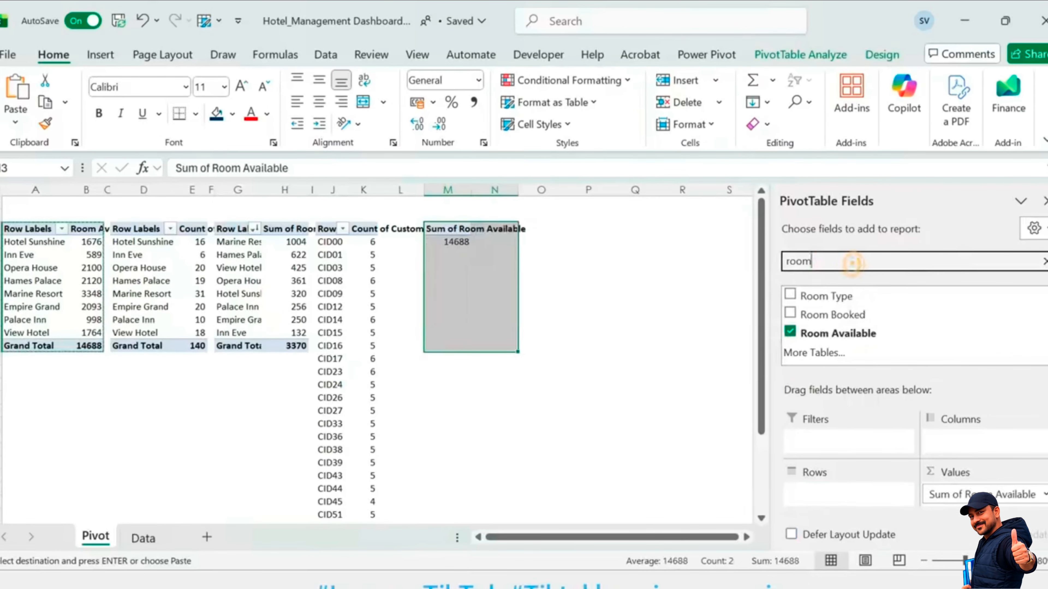
pyautogui.write('cit')
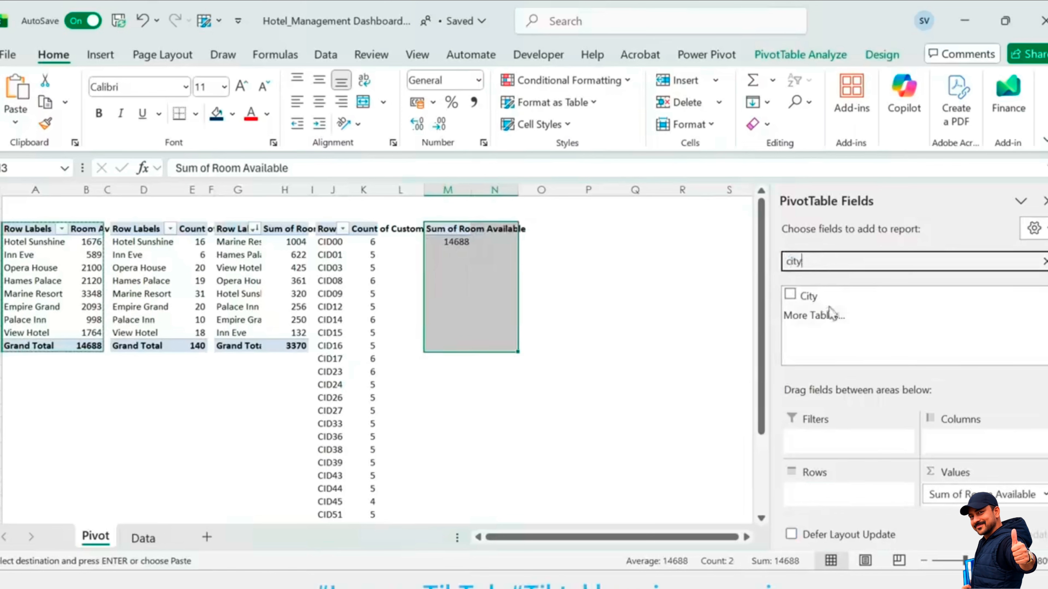
pyautogui.write('y')
pyautogui.moveTo(809, 296); pyautogui.dragTo(851, 493)
# Step: Narrow the empty column L and widen column G to fit the hotel names
pyautogui.click(682, 319)
pyautogui.moveTo(424, 190); pyautogui.dragTo(382, 198)
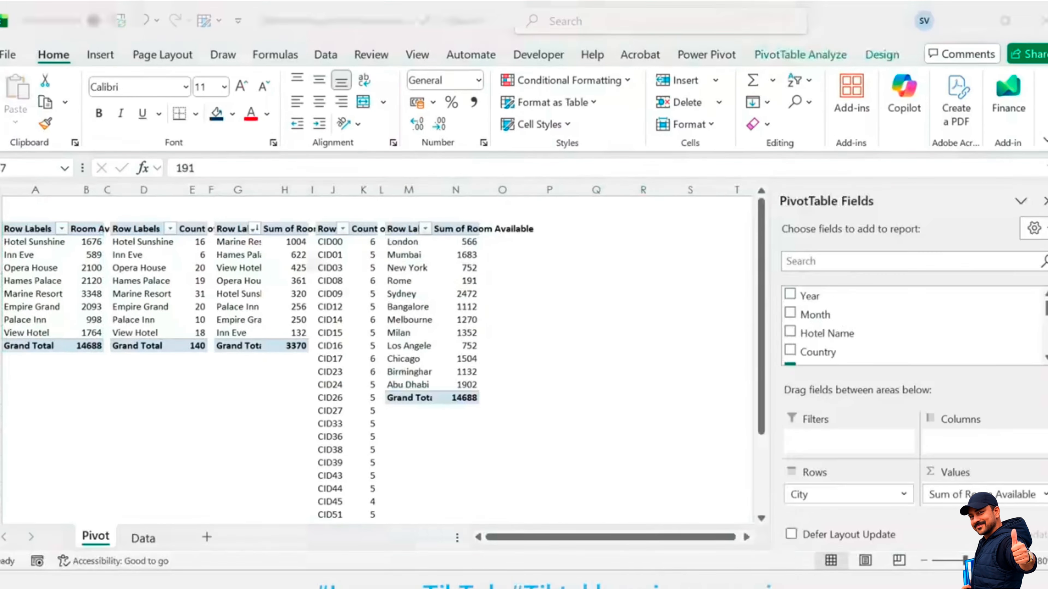
pyautogui.moveTo(413, 268); pyautogui.dragTo(456, 268)
pyautogui.moveTo(261, 191); pyautogui.dragTo(282, 191)
pyautogui.click(483, 256)
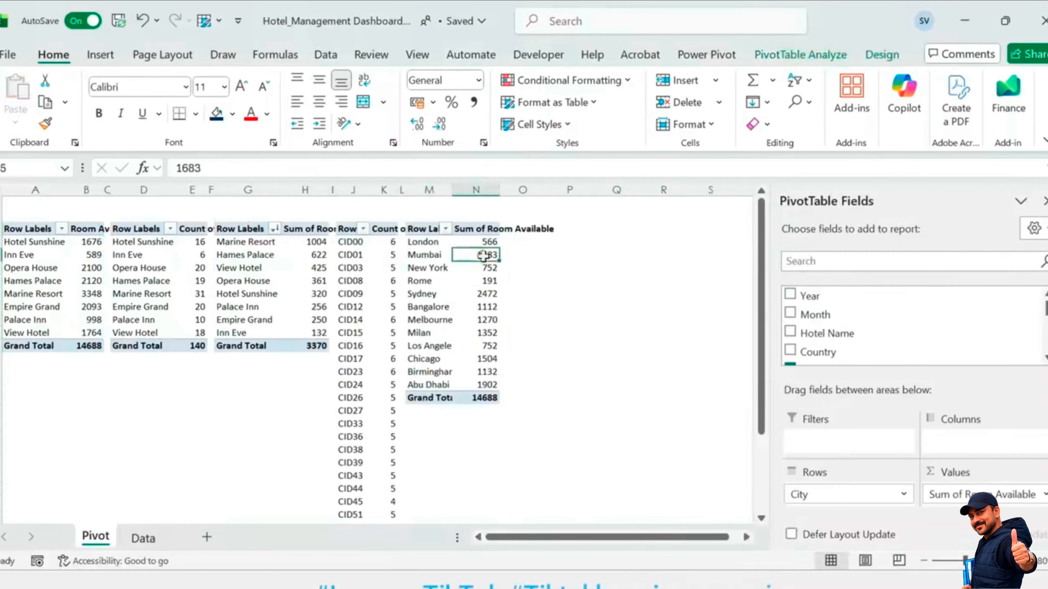
# Step: Paste a copy of the City PivotTable at cell P3
pyautogui.moveTo(424, 229); pyautogui.dragTo(482, 397)
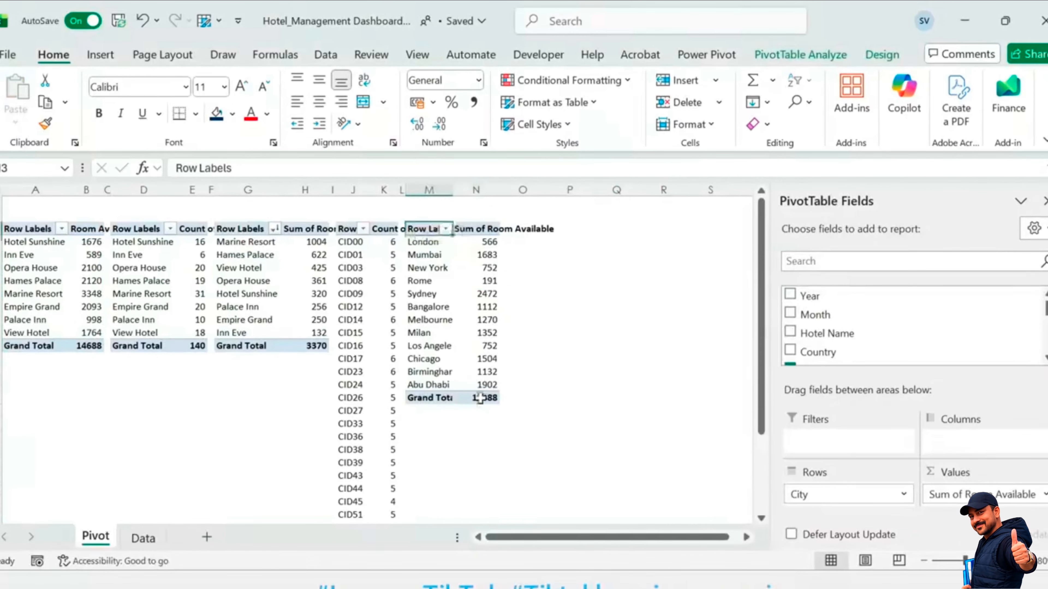
pyautogui.hotkey('ctrl', 'c')
pyautogui.click(558, 227)
pyautogui.hotkey('ctrl', 'v')
# Step: Replace Sum of Room Available with Sum of Room Booked in the copied PivotTable at P3
pyautogui.moveTo(962, 494); pyautogui.dragTo(886, 278)
pyautogui.click(883, 263)
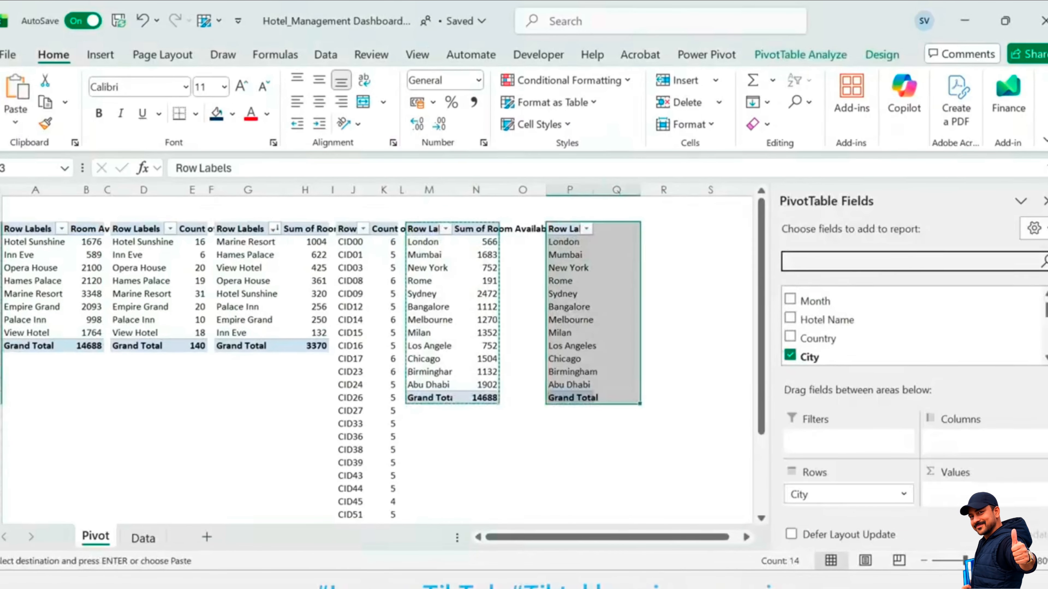
pyautogui.write('booked')
pyautogui.moveTo(826, 298); pyautogui.dragTo(1003, 503)
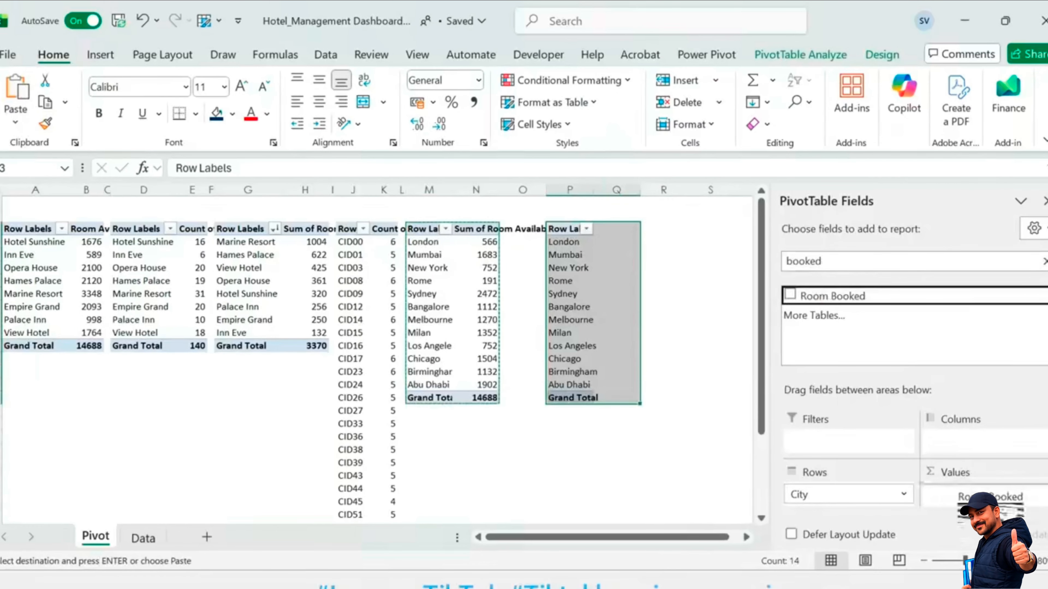
# Step: Replace City with Country in the rows of the PivotTable at P3
pyautogui.moveTo(850, 495); pyautogui.dragTo(857, 306)
pyautogui.moveTo(859, 262); pyautogui.dragTo(785, 263)
pyautogui.write('count')
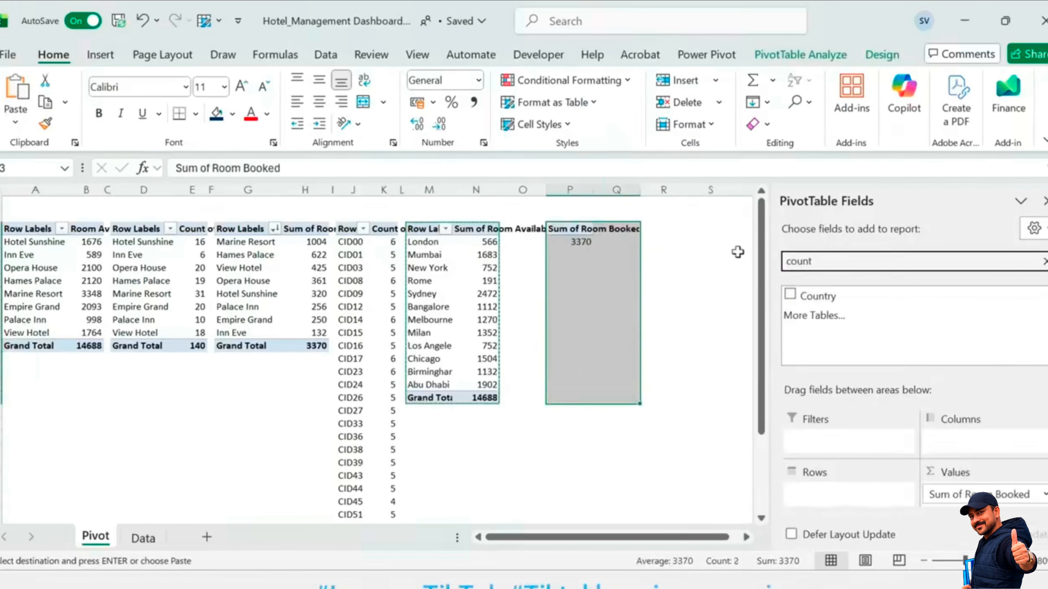
pyautogui.moveTo(819, 296); pyautogui.dragTo(841, 498)
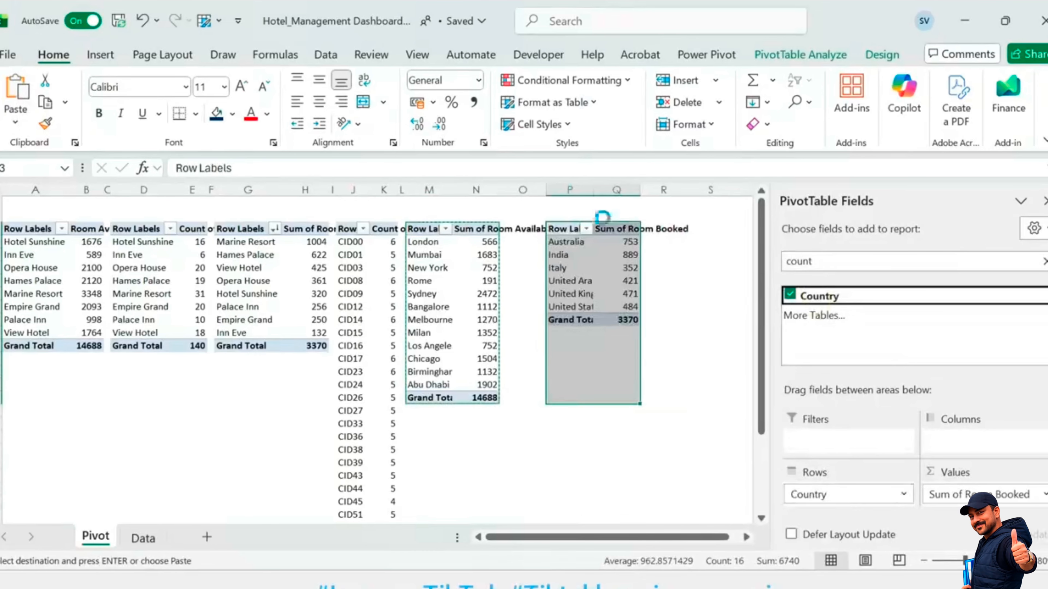
# Step: Widen column P for the country names and narrow the empty column O
pyautogui.click(663, 306)
pyautogui.moveTo(593, 191); pyautogui.dragTo(613, 190)
pyautogui.moveTo(547, 191); pyautogui.dragTo(506, 192)
pyautogui.click(800, 279)
pyautogui.click(596, 268)
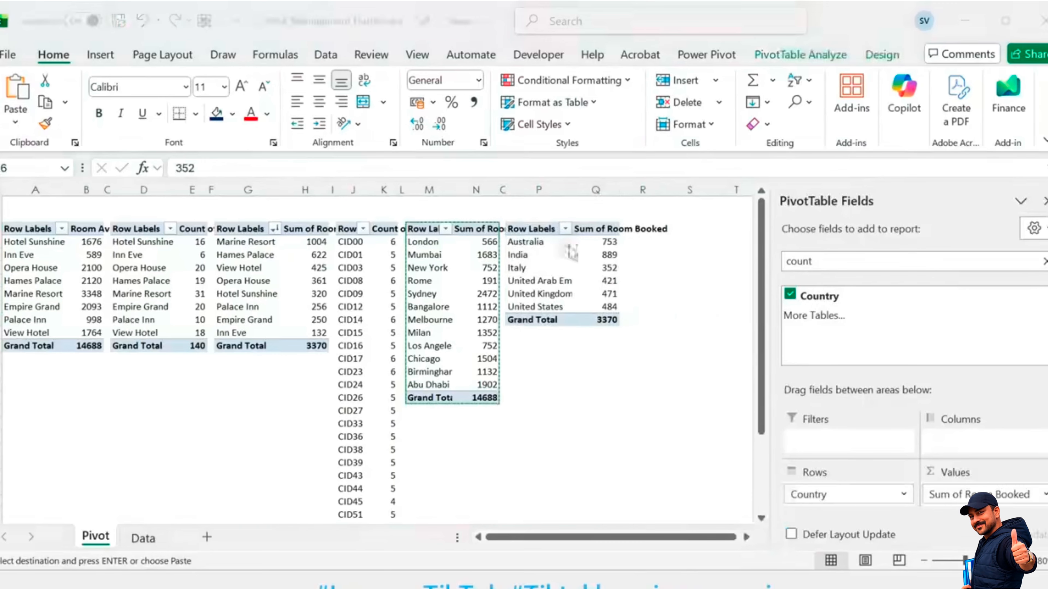
# Step: Paste a copy of the Country PivotTable at cell S3
pyautogui.click(532, 229)
pyautogui.doubleClick(746, 537)
pyautogui.moveTo(432, 229); pyautogui.dragTo(498, 319)
pyautogui.hotkey('ctrl', 'c')
pyautogui.press('Right')
pyautogui.press('Right')
pyautogui.press('Right')
pyautogui.press('Return')
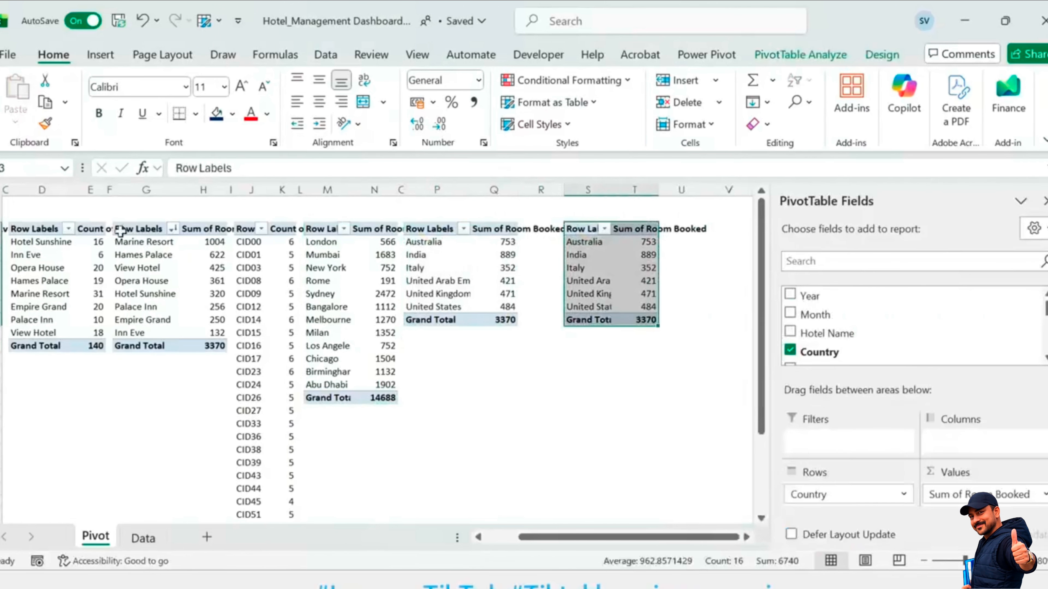
# Step: Replace Country with Customer Type in the rows of the copied PivotTable at S3
pyautogui.click(892, 229)
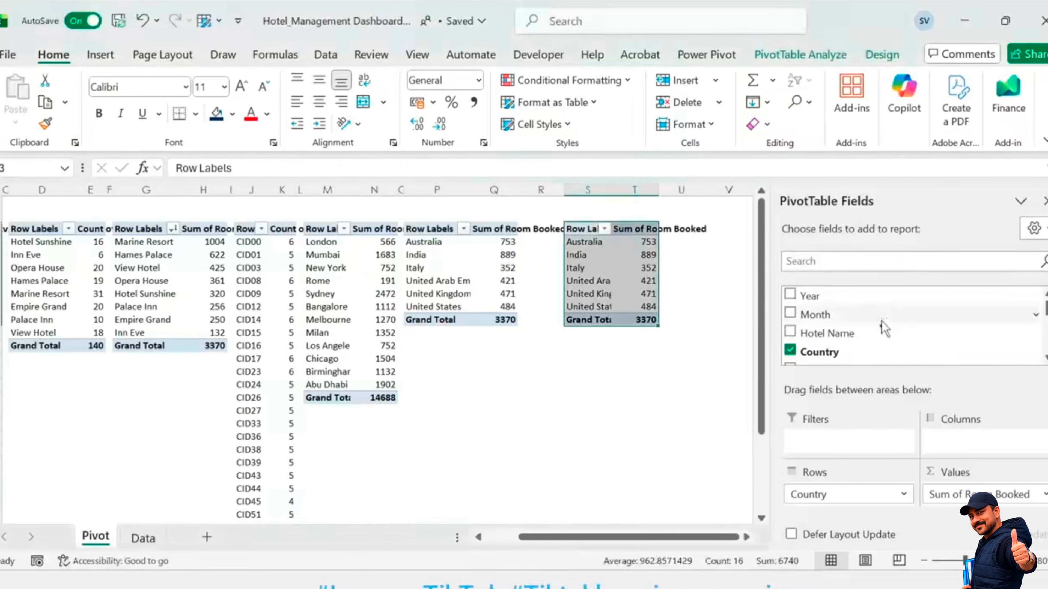
pyautogui.click(847, 263)
pyautogui.write('cu')
pyautogui.press('BackSpace')
pyautogui.press('BackSpace')
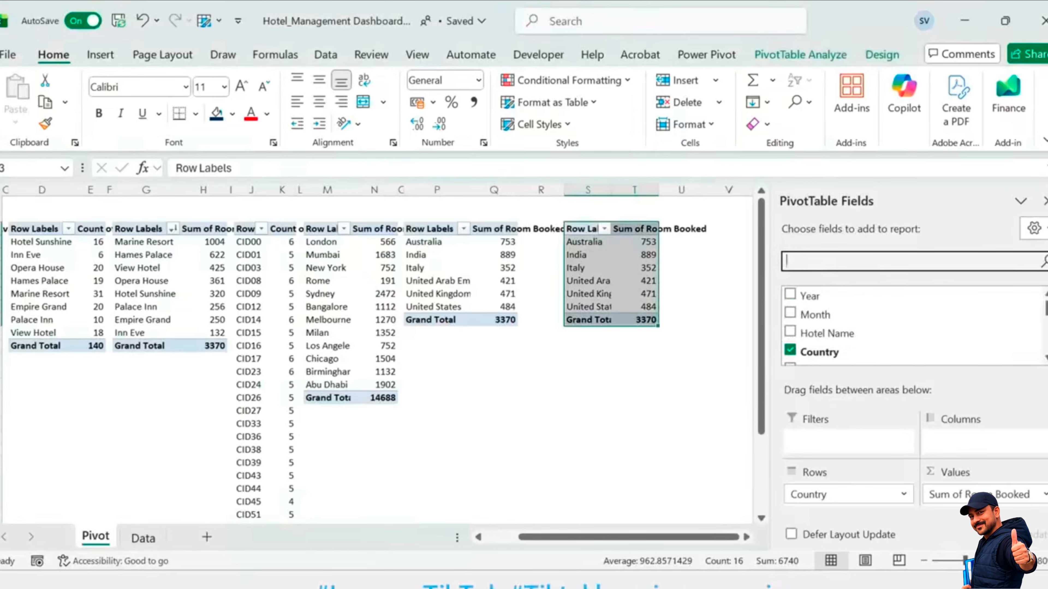
pyautogui.write('type')
pyautogui.moveTo(846, 307); pyautogui.dragTo(917, 355)
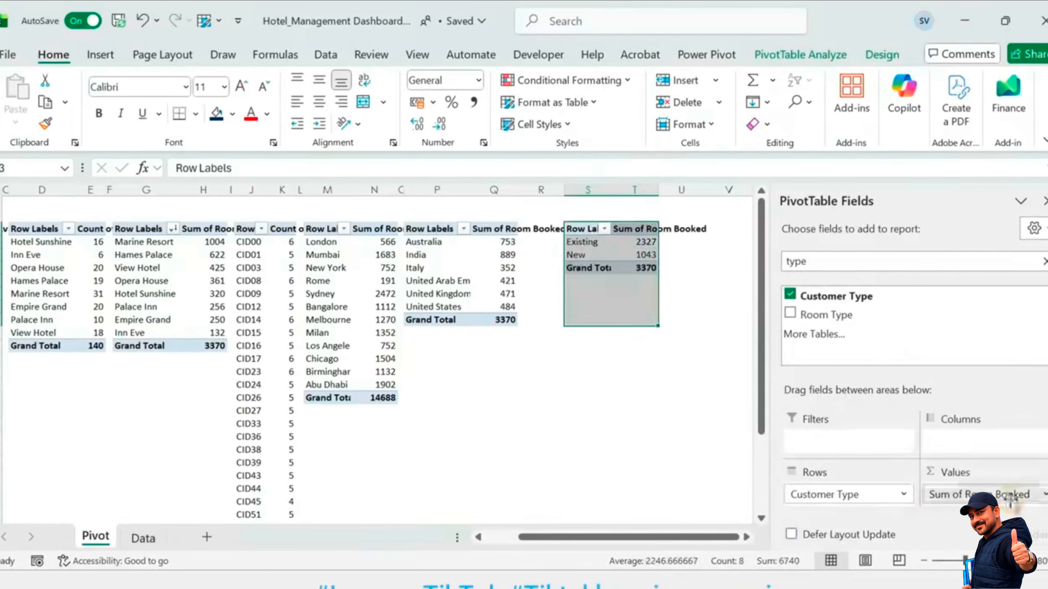
# Step: Remove Sum of Room Booked from the Customer Type PivotTable and add Customer ID twice as a count in the values
pyautogui.moveTo(949, 497); pyautogui.dragTo(931, 345)
pyautogui.moveTo(857, 263); pyautogui.dragTo(727, 247)
pyautogui.write('id')
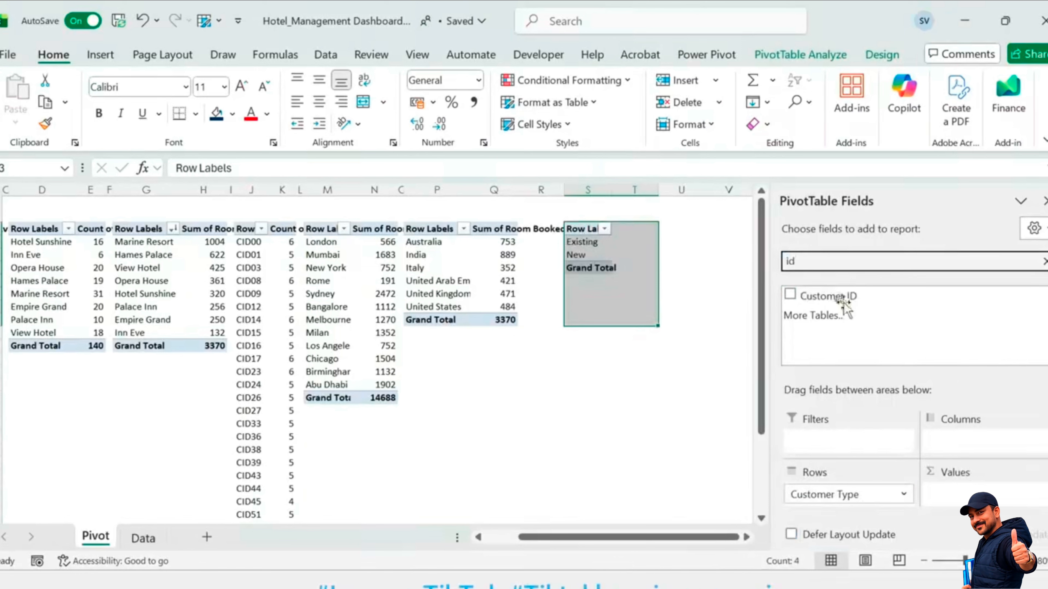
pyautogui.moveTo(843, 301); pyautogui.dragTo(1002, 507)
pyautogui.click(1046, 498)
pyautogui.click(1032, 497)
pyautogui.click(1023, 476)
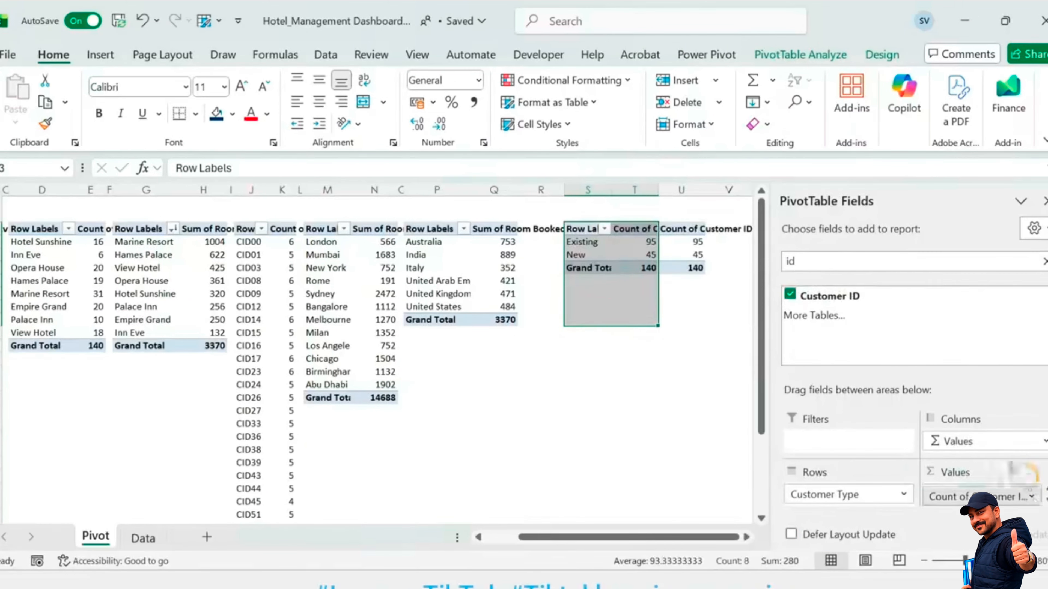
# Step: Show the second Customer ID count in the Customer Type PivotTable as % of Grand Total
pyautogui.click(609, 294)
pyautogui.click(589, 334)
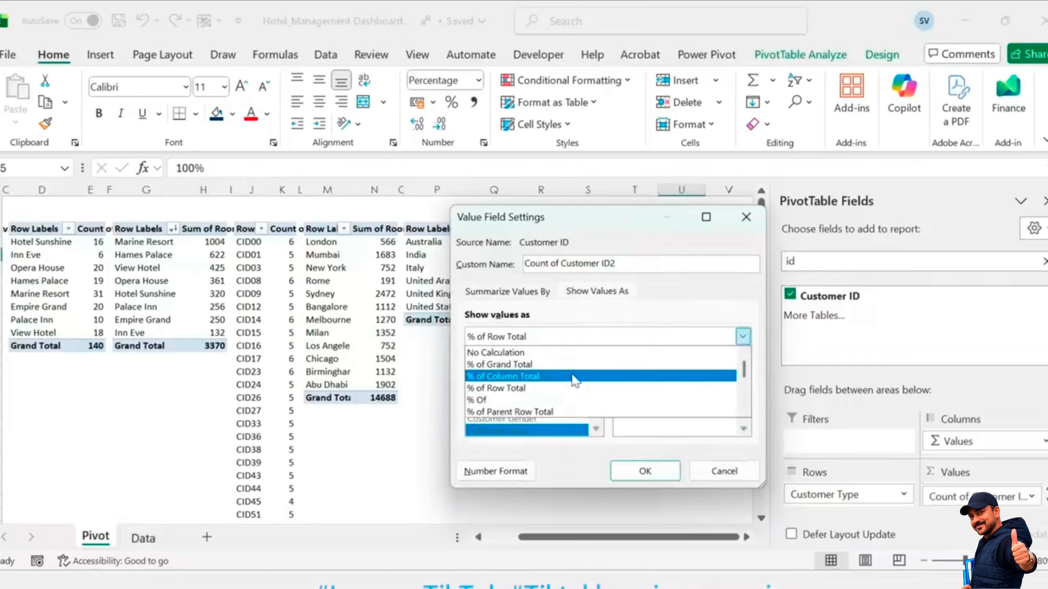
pyautogui.click(573, 365)
pyautogui.click(652, 471)
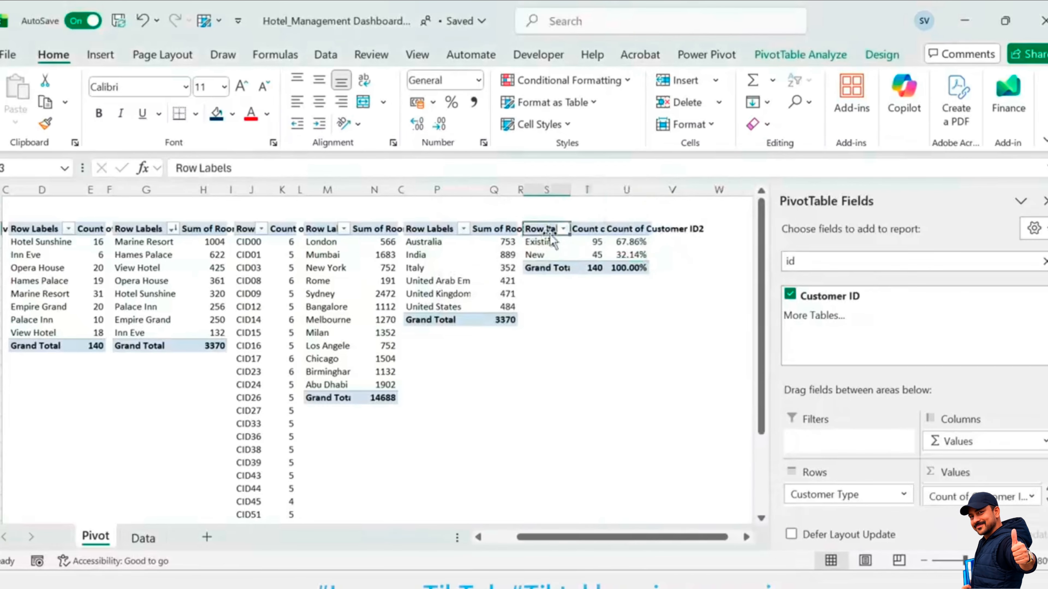
# Step: Paste a copy of the Customer Type PivotTable at cell W3 and narrow the empty column V
pyautogui.hotkey('ctrl', 'a')
pyautogui.hotkey('ctrl', 'c')
pyautogui.click(551, 233)
pyautogui.press('Right')
pyautogui.press('Right')
pyautogui.press('Right')
pyautogui.press('Right')
pyautogui.press('Return')
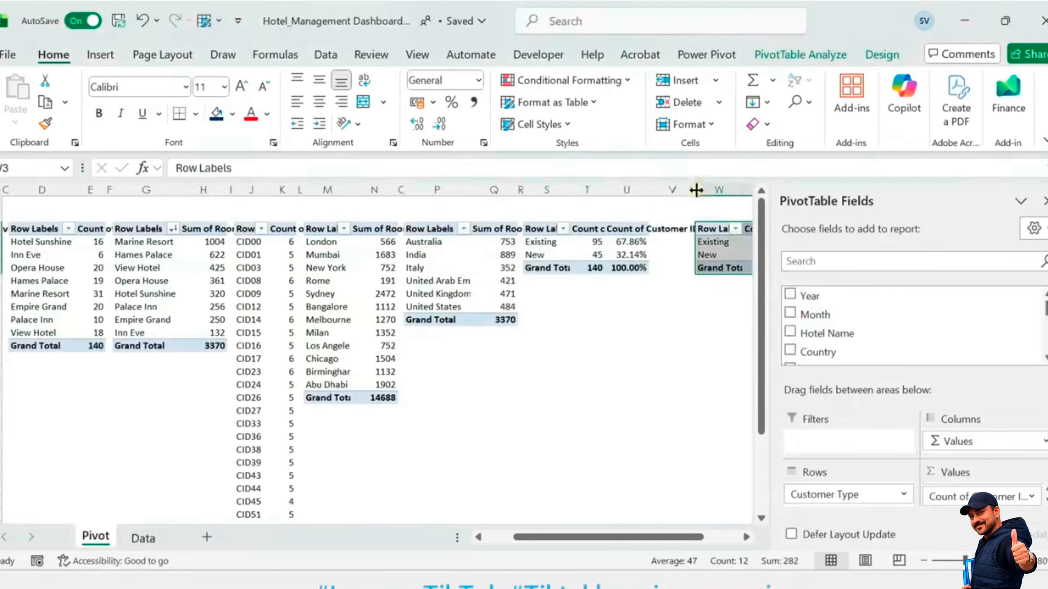
pyautogui.moveTo(696, 190); pyautogui.dragTo(656, 196)
# Step: Replace Customer Type with Room Type in the rows of the PivotTable at W3 and remove both Customer ID counts
pyautogui.moveTo(887, 500)
pyautogui.mouseDown()
pyautogui.moveTo(862, 339)
pyautogui.moveTo(871, 504)
pyautogui.mouseUp()
pyautogui.click(870, 261)
pyautogui.write('type')
pyautogui.moveTo(978, 496); pyautogui.dragTo(921, 346)
pyautogui.moveTo(978, 497); pyautogui.dragTo(916, 345)
# Step: Add Sum of Room Booked and Sum of Room Available to the values of the Room Type PivotTable
pyautogui.doubleClick(797, 261)
pyautogui.write('booked')
pyautogui.moveTo(842, 298); pyautogui.dragTo(843, 300)
pyautogui.moveTo(969, 498); pyautogui.dragTo(969, 497)
pyautogui.doubleClick(797, 261)
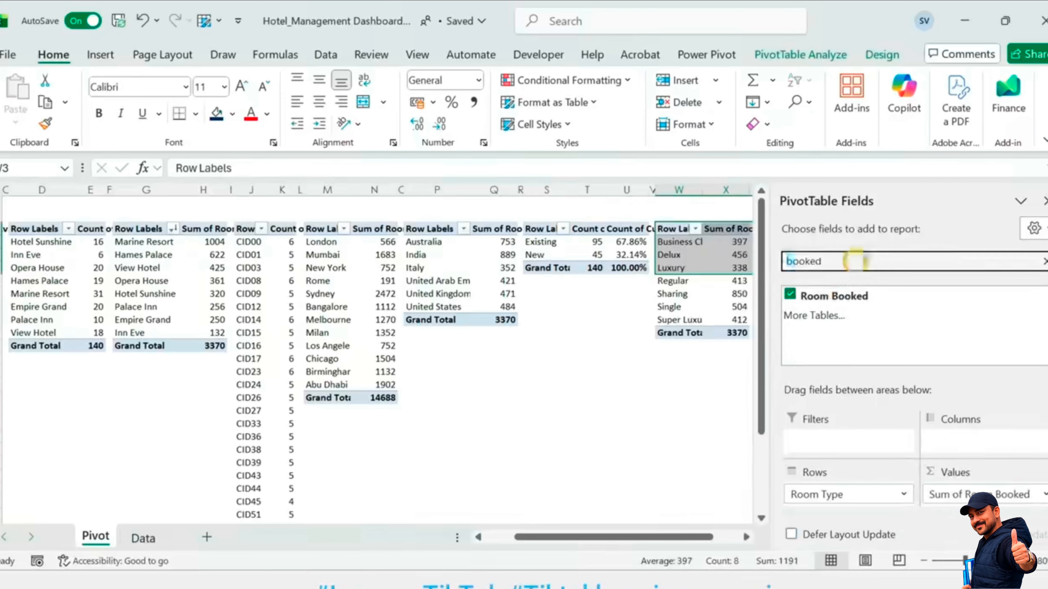
pyautogui.write('avial')
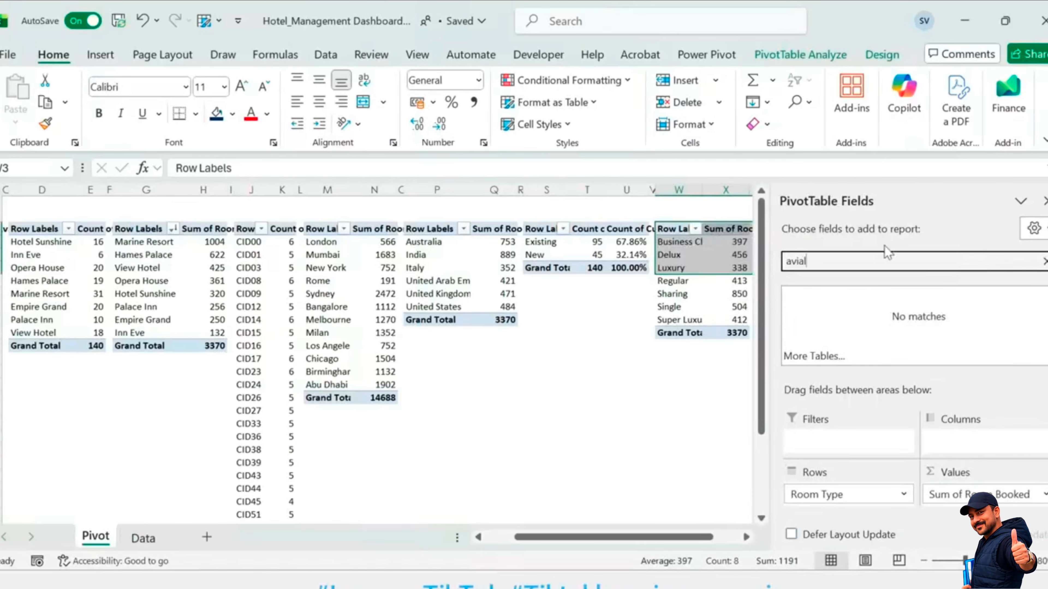
pyautogui.moveTo(852, 295); pyautogui.dragTo(876, 326)
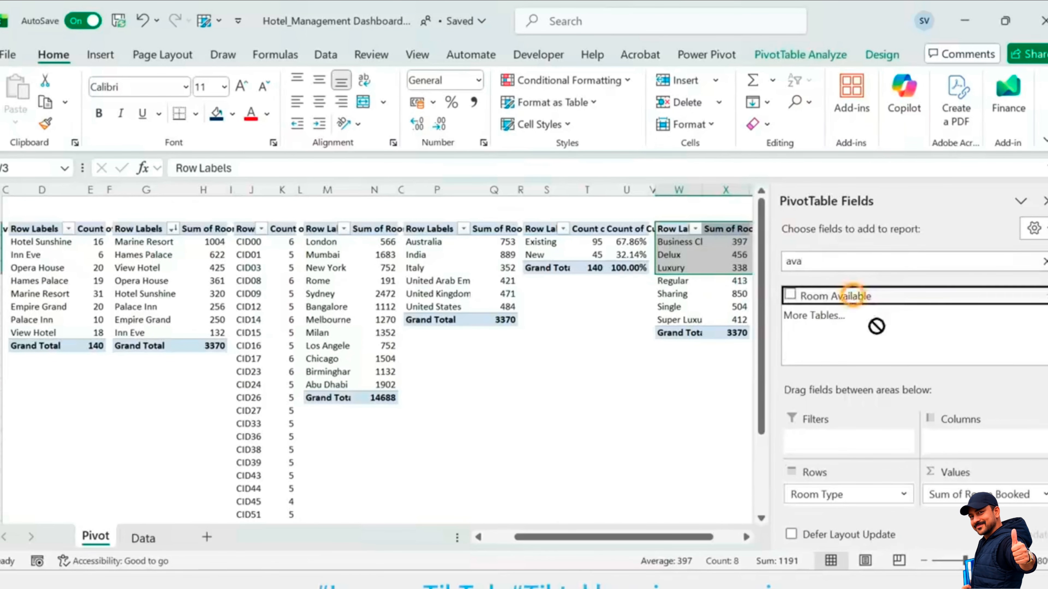
pyautogui.moveTo(961, 502); pyautogui.dragTo(965, 495)
# Step: Sort the room types in descending order by Sum of Room Booked and adjust the column widths around that PivotTable
pyautogui.click(678, 411)
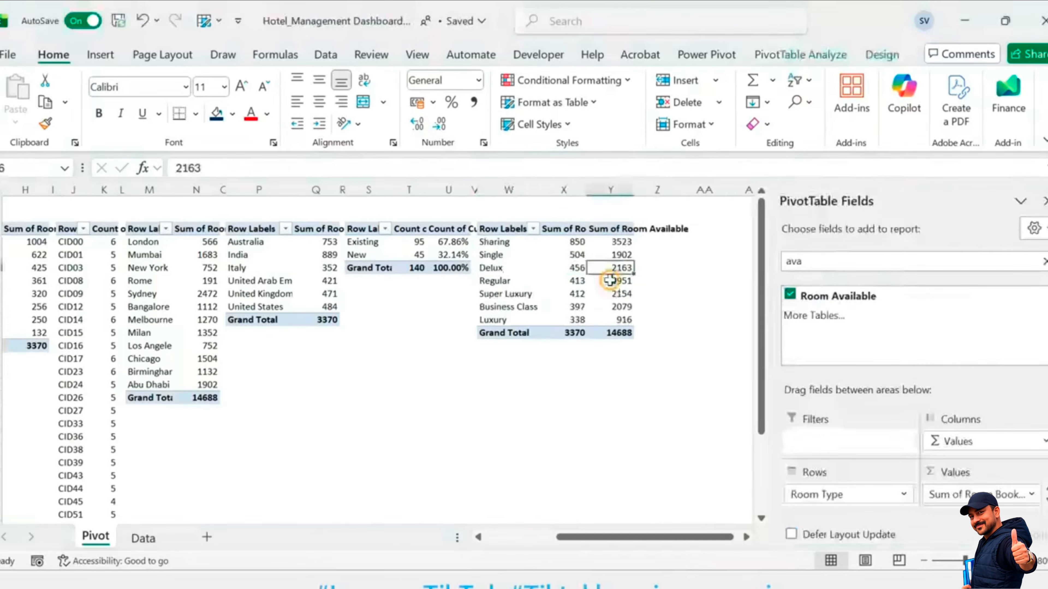
pyautogui.moveTo(478, 190); pyautogui.dragTo(475, 190)
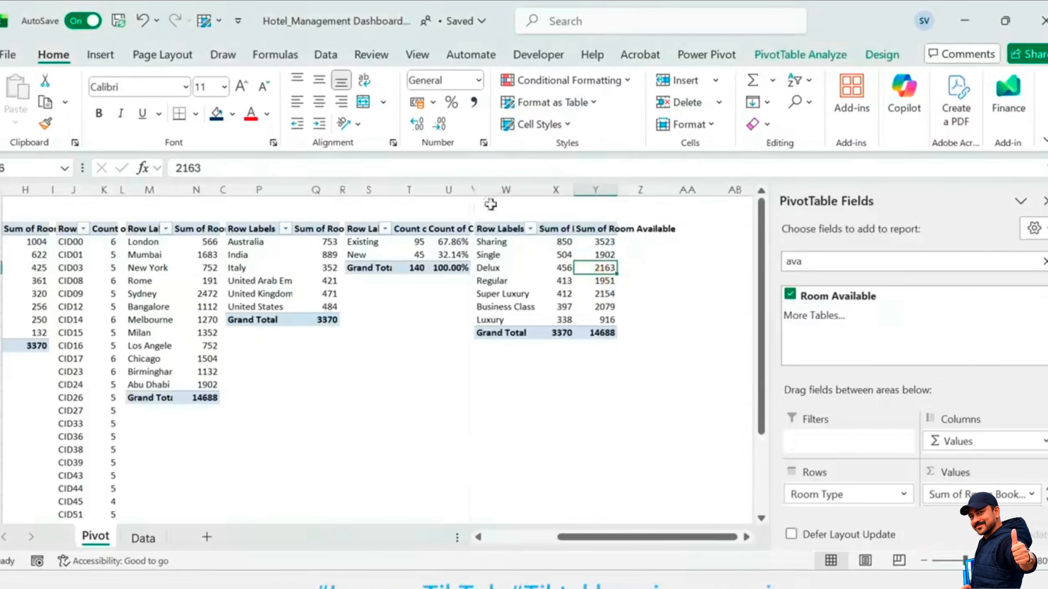
# Step: Paste a copy of the Room Type PivotTable at cell AA3
pyautogui.click(505, 227)
pyautogui.hotkey('ctrl', 'shift', 'Right')
pyautogui.hotkey('ctrl', 'shift', 'Down')
pyautogui.hotkey('ctrl', 'c')
pyautogui.hotkey('ctrl', 'Right')
pyautogui.press('Right')
pyautogui.press('Right')
pyautogui.hotkey('ctrl', 'v')
pyautogui.press('Down')
pyautogui.press('Down')
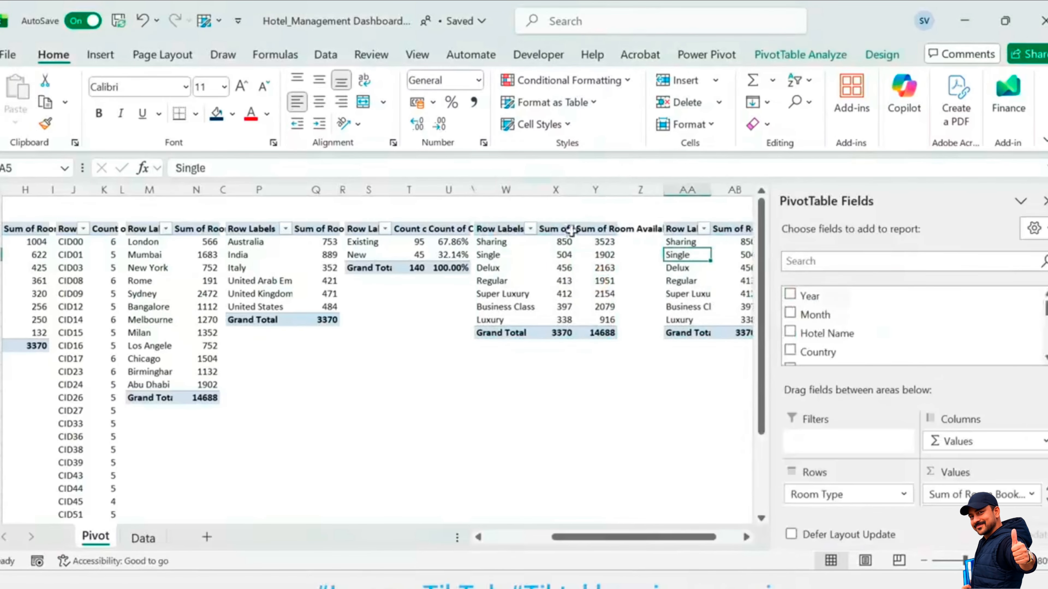
# Step: Clear the value fields of the copied PivotTable at AA3 and replace Room Type with Month in its rows
pyautogui.moveTo(965, 495); pyautogui.dragTo(916, 326)
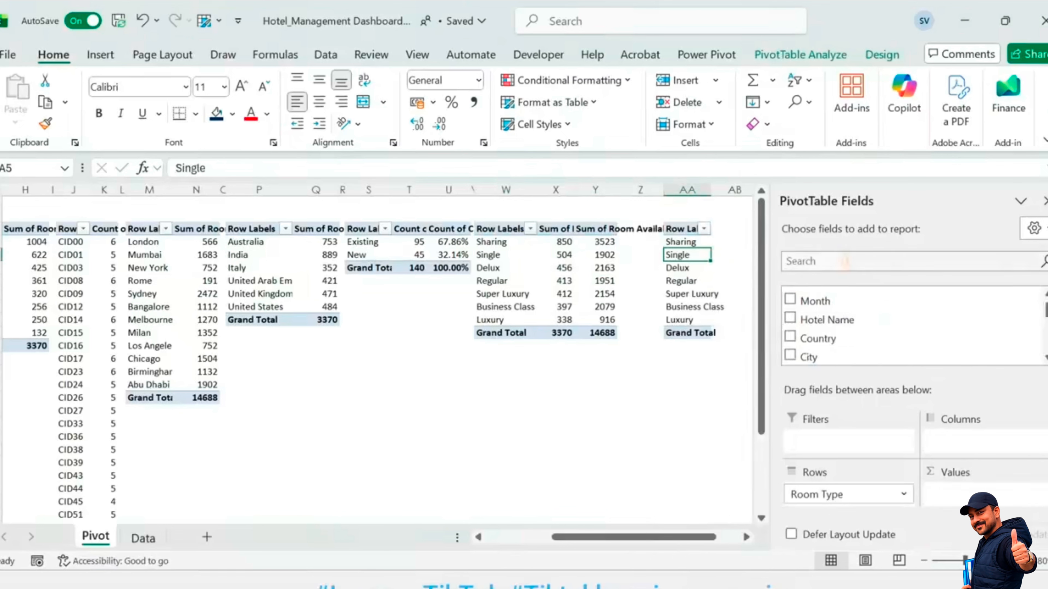
pyautogui.click(854, 261)
pyautogui.write('montn')
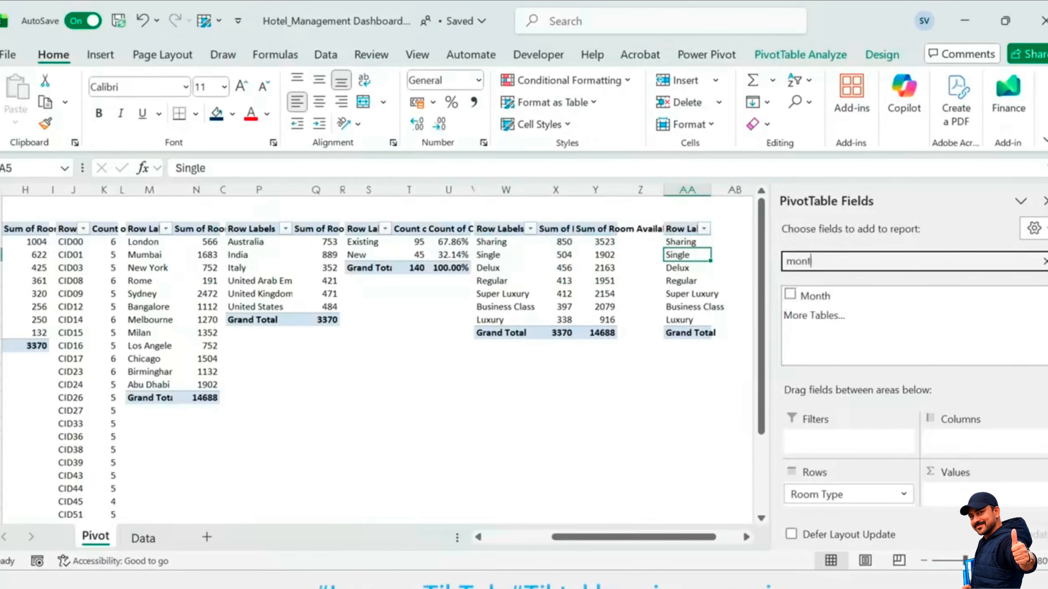
pyautogui.moveTo(846, 495); pyautogui.dragTo(821, 532)
pyautogui.click(790, 294)
# Step: Add Sum of Profit to the values of the Month PivotTable
pyautogui.doubleClick(835, 261)
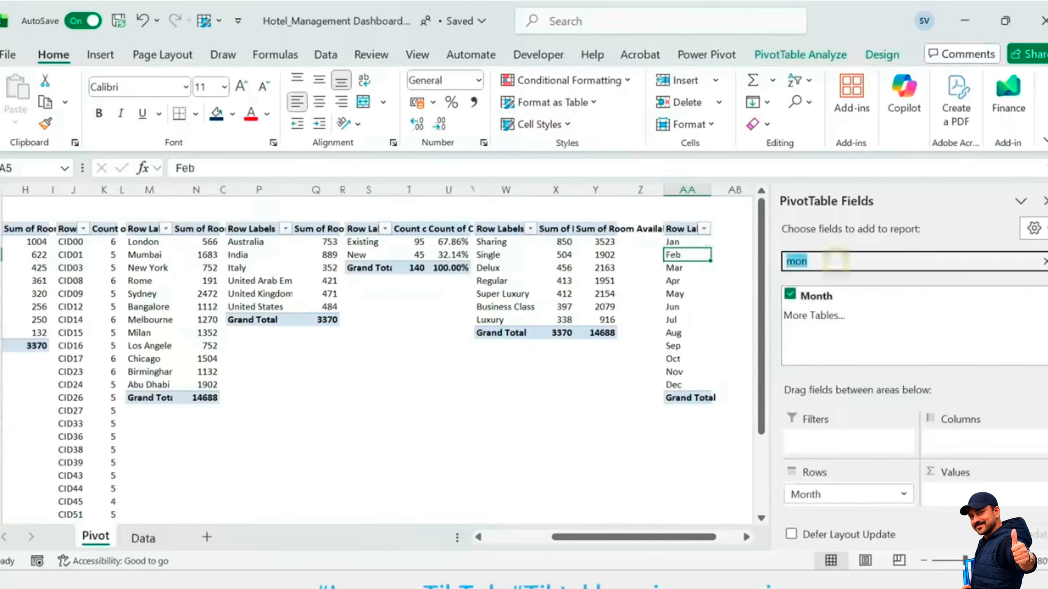
pyautogui.click(790, 313)
pyautogui.click(598, 443)
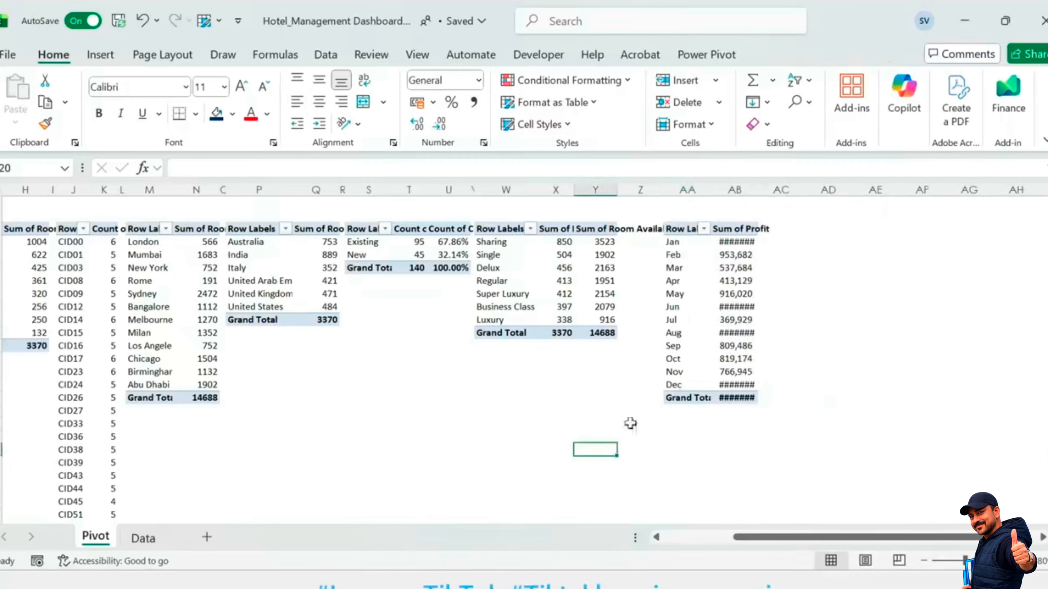
# Step: AutoFit column AB to the monthly profit values and return to cell A1
pyautogui.click(742, 242)
pyautogui.moveTo(743, 242); pyautogui.dragTo(741, 398)
pyautogui.hotkey('alt', 'h')
pyautogui.press('o')
pyautogui.press('i')
pyautogui.hscroll(4, 596, 321)
pyautogui.click(596, 320)
pyautogui.hotkey('ctrl', 'Home')
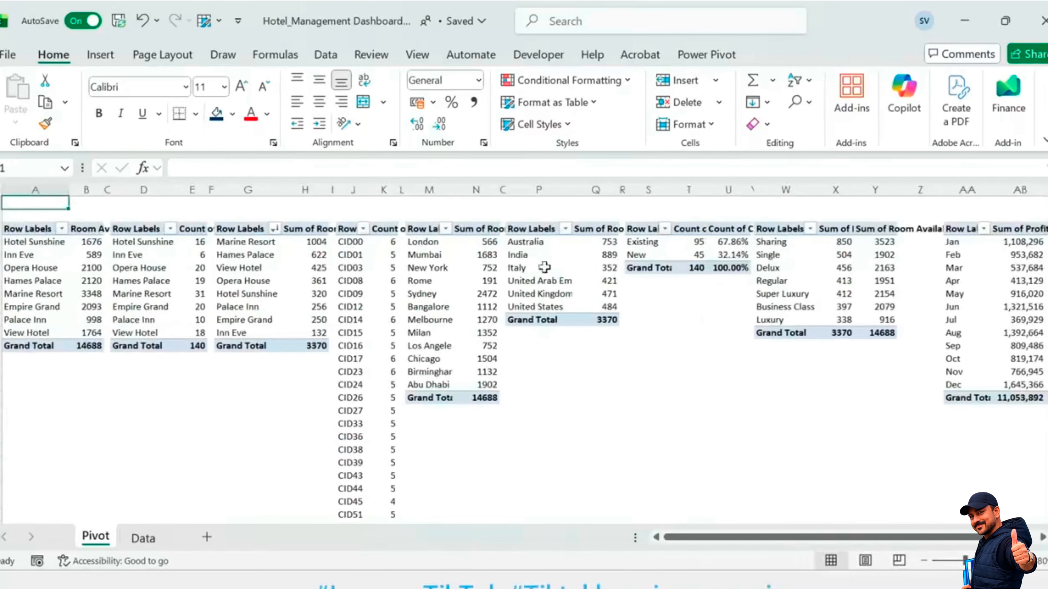
# Step: Insert 15 blank rows above the PivotTables so that their header row moves down to row 18
pyautogui.click(280, 202)
pyautogui.hotkey('shift', 'space')
pyautogui.hotkey('ctrl', 'shift', '+')
pyautogui.hotkey('ctrl', 'shift', '+')
pyautogui.hotkey('ctrl', 'shift', '+')
pyautogui.hotkey('ctrl', 'shift', '+')
pyautogui.hotkey('ctrl', 'shift', '+')
pyautogui.hotkey('ctrl', 'shift', '+')
pyautogui.hotkey('ctrl', 'shift', '+')
pyautogui.hotkey('ctrl', 'shift', '+')
pyautogui.hotkey('ctrl', 'shift', '+')
pyautogui.hotkey('ctrl', 'shift', '+')
pyautogui.hotkey('ctrl', 'shift', '+')
pyautogui.hotkey('ctrl', 'shift', '+')
pyautogui.hotkey('ctrl', 'shift', '+')
pyautogui.hotkey('ctrl', 'shift', '+')
pyautogui.hotkey('ctrl', 'shift', '+')
# Step: Copy the Room Available by hotel PivotTable without its Grand Total row and paste it as values at A3
pyautogui.hotkey('ctrl', 'Home')
pyautogui.press('Down')
pyautogui.press('Down')
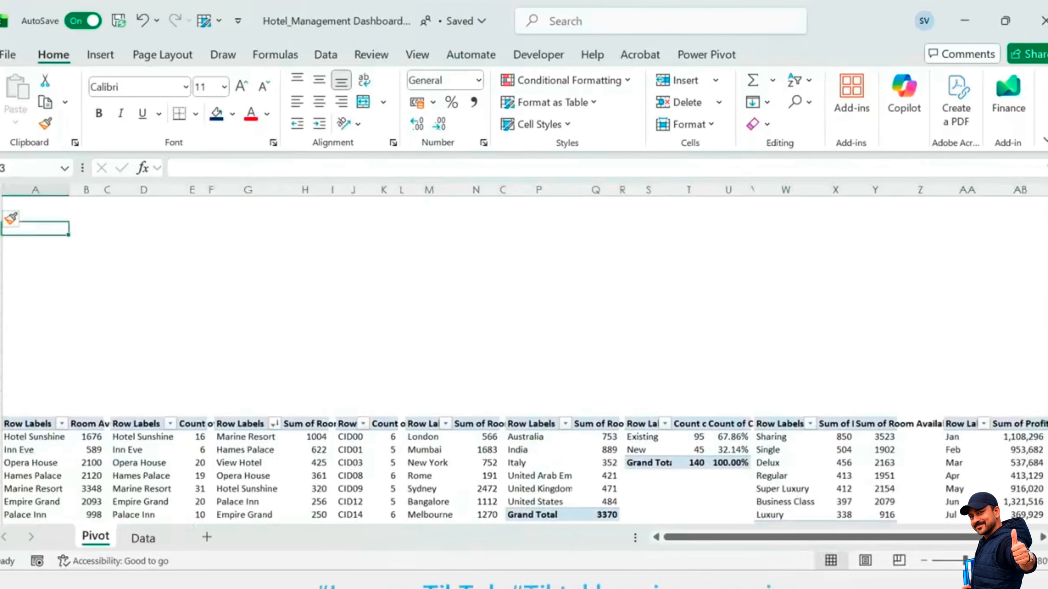
pyautogui.hotkey('ctrl', 'Down')
pyautogui.press('Down')
pyautogui.hotkey('ctrl', 'a')
pyautogui.hotkey('ctrl', 'c')
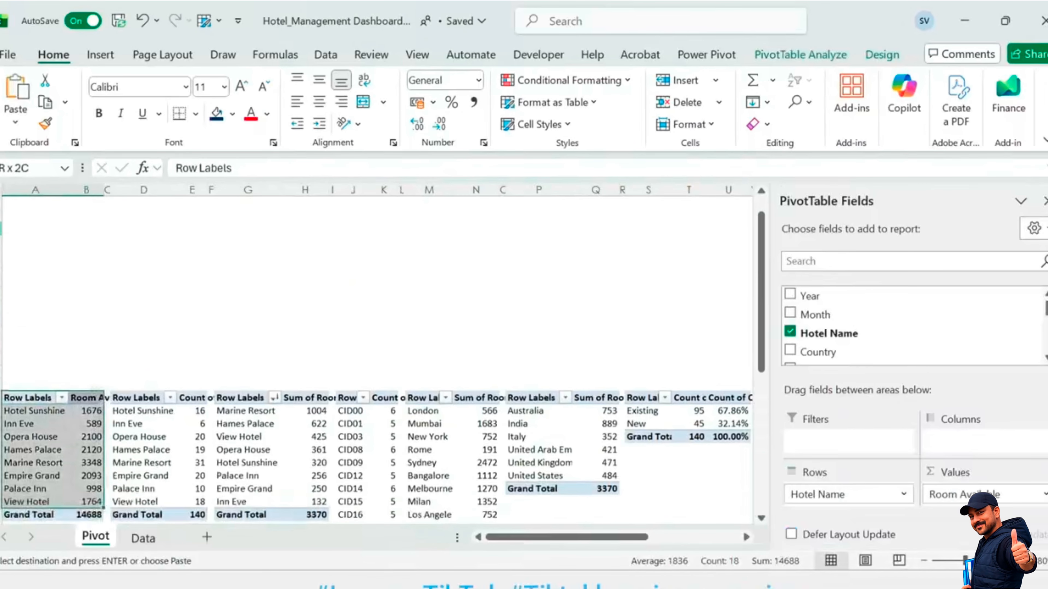
pyautogui.hotkey('ctrl', 'Home')
pyautogui.press('Down')
pyautogui.press('Down')
pyautogui.hotkey('ctrl', 'alt', 'v')
pyautogui.press('v')
pyautogui.press('Return')
# Step: Paste the copied PivotTable's formats onto the values at A3
pyautogui.hotkey('ctrl', 'alt', 'v')
pyautogui.press('t')
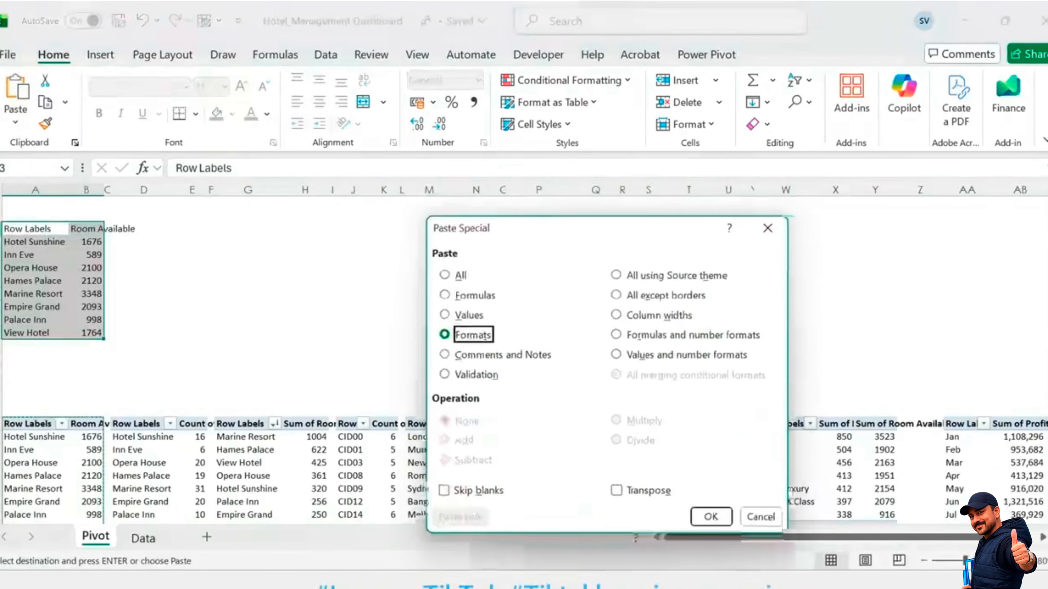
pyautogui.press('Return')
# Step: Enter =GETPIVOTDATA("Room Available",$A$18,"Hotel Name",A4) in B4, using the cell reference A4 for the hotel name
pyautogui.press('Down')
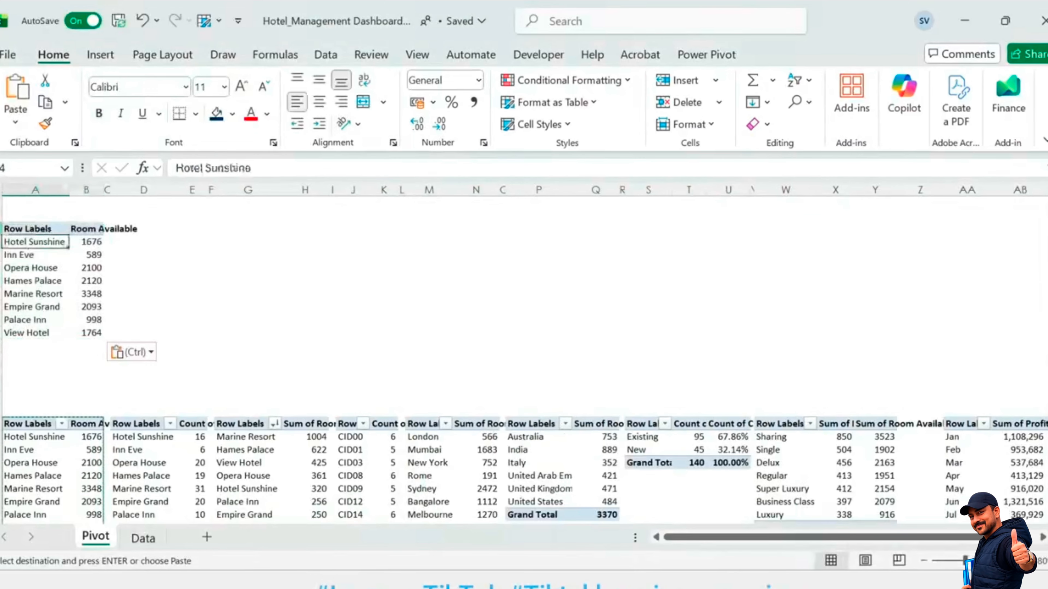
pyautogui.press('Right')
pyautogui.write('=')
pyautogui.hotkey('ctrl', 'Down')
pyautogui.hotkey('ctrl', 'Down')
pyautogui.press('Down')
pyautogui.press('BackSpace')
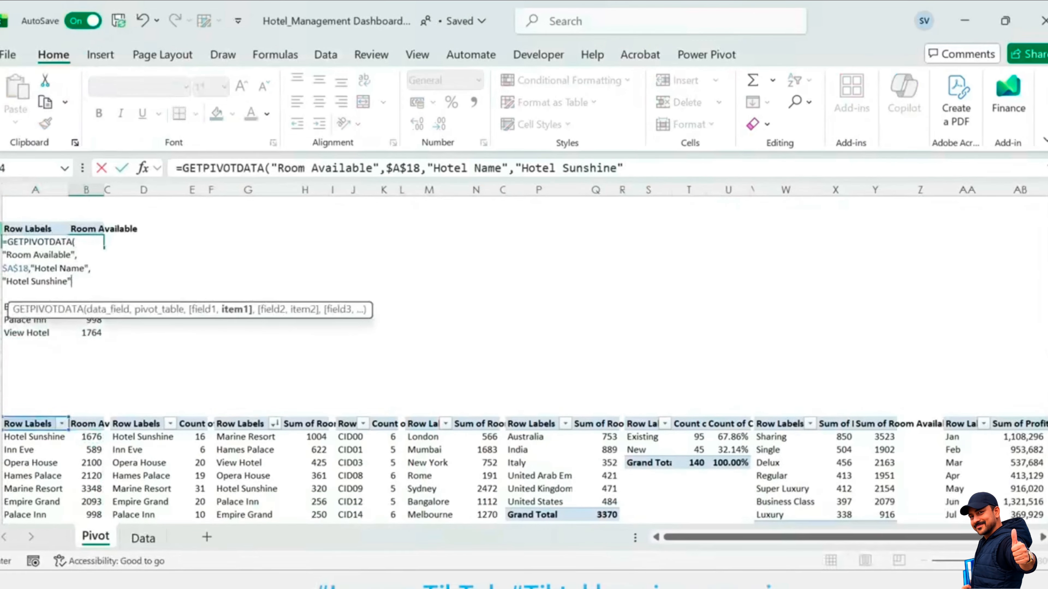
pyautogui.press('BackSpace')
pyautogui.press('BackSpace')
pyautogui.press('BackSpace')
pyautogui.press('BackSpace')
pyautogui.press('BackSpace')
pyautogui.press('BackSpace')
pyautogui.press('BackSpace')
pyautogui.press('BackSpace')
pyautogui.press('BackSpace')
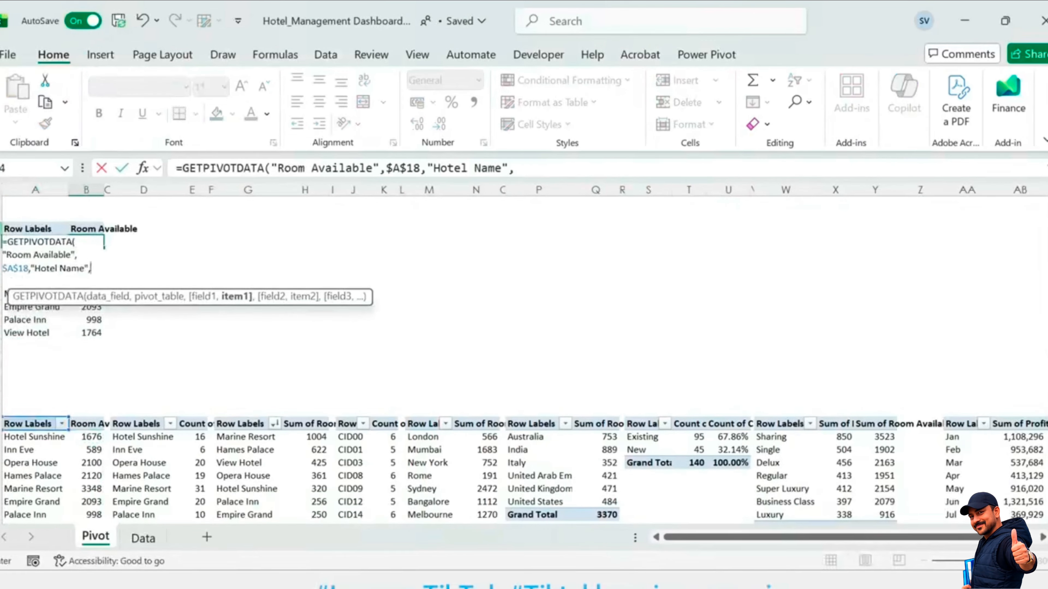
pyautogui.write('A4)')
pyautogui.press('Return')
# Step: Fill the GETPIVOTDATA formula from B4 down to the last hotel in B11 and check it in a filled cell
pyautogui.press('Up')
pyautogui.hotkey('ctrl', 'shift', 'Down')
pyautogui.hotkey('ctrl', 'd')
pyautogui.press('Up')
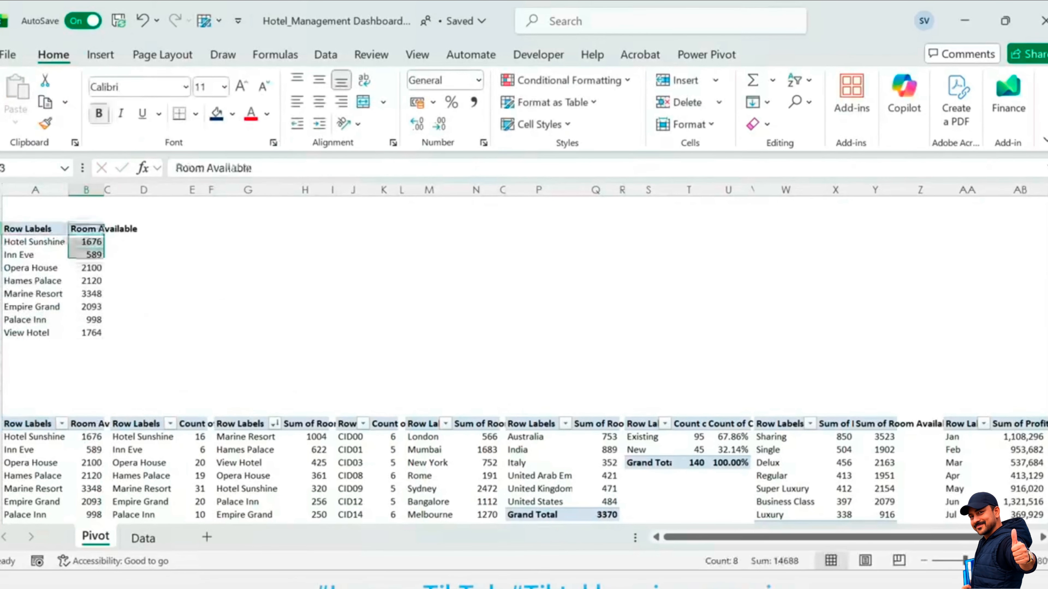
pyautogui.press('Down')
pyautogui.press('Down')
pyautogui.press('F2')
pyautogui.press('Return')
# Step: Enter the heading Metric in cell D3
pyautogui.press('Up')
pyautogui.press('Up')
pyautogui.press('Up')
pyautogui.press('Right')
pyautogui.press('Right')
pyautogui.write('M')
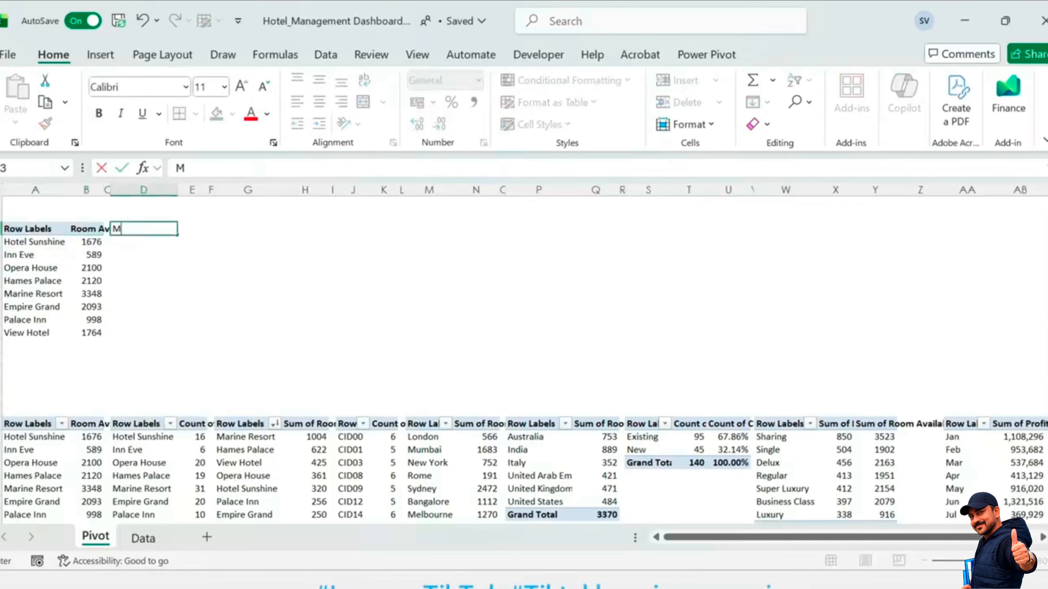
pyautogui.write('etric')
pyautogui.press('Return')
# Step: Apply the header formatting of A3 to D3:E3 and enter the heading Value in E3
pyautogui.press('Up')
pyautogui.press('Left')
pyautogui.press('Left')
pyautogui.hotkey('ctrl', 'c')
pyautogui.press('Right')
pyautogui.press('Right')
pyautogui.hotkey('shift', 'Right')
pyautogui.hotkey('ctrl', 'alt', 'v')
pyautogui.press('t')
pyautogui.press('Return')
pyautogui.press('Right')
pyautogui.write('Value')
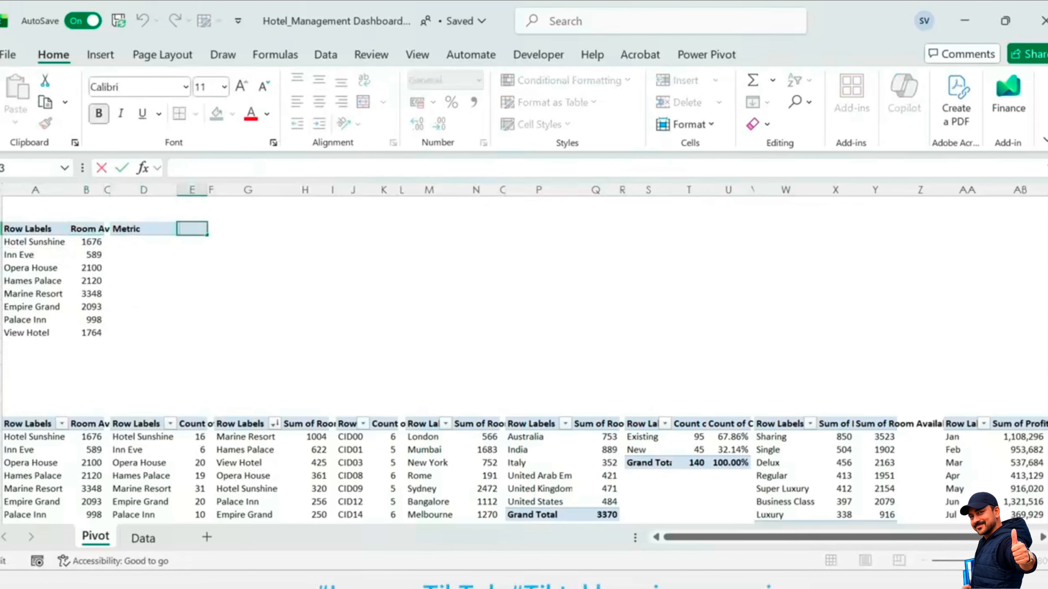
pyautogui.press('Return')
# Step: List the metrics Hotel Count, Profits, Rooms, Bookings, Customer, City and Country in D4:D10
pyautogui.press('Left')
pyautogui.write('Ho')
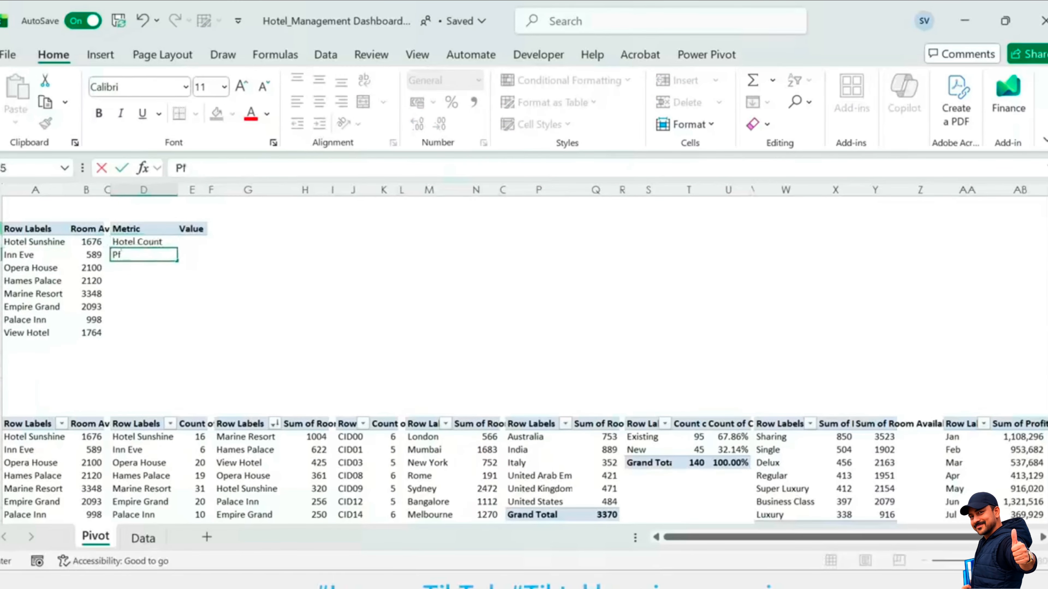
pyautogui.press('Return')
pyautogui.write('Rooms')
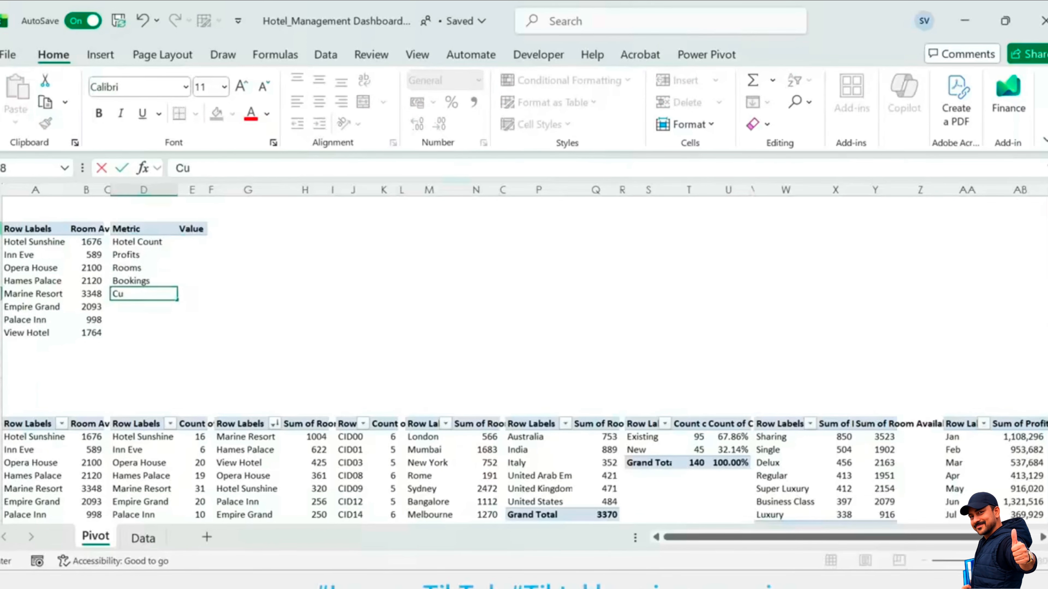
pyautogui.write('er')
pyautogui.press('Return')
pyautogui.write('Ciot')
pyautogui.press('Return')
pyautogui.write('Country')
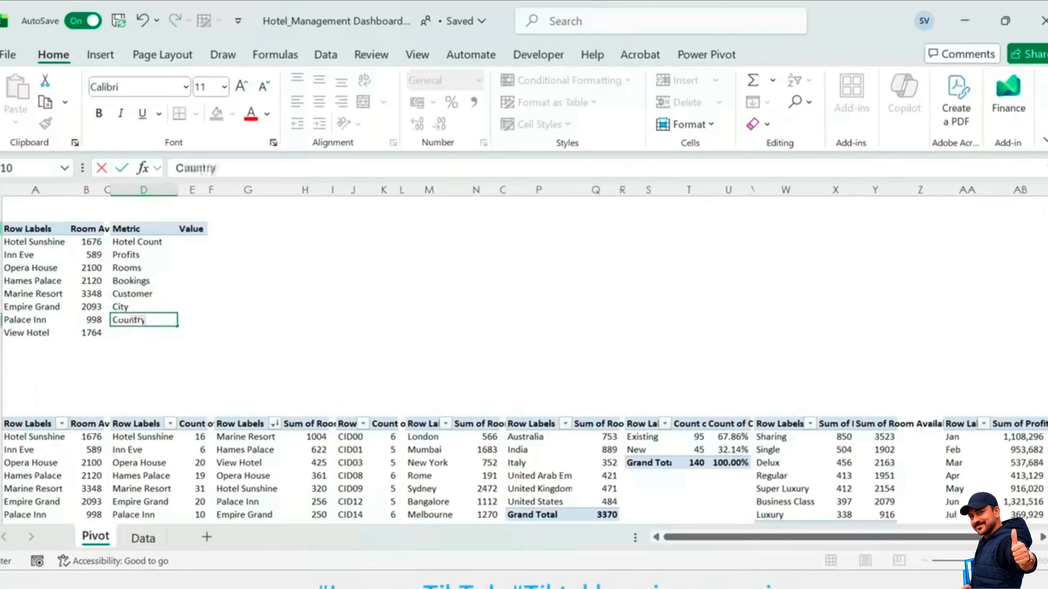
# Step: Link the Hotel Count value in E4 to the Grand Total of the hotel count PivotTable at D18
pyautogui.hotkey('ctrl', 'Up')
pyautogui.press('Right')
pyautogui.press('Down')
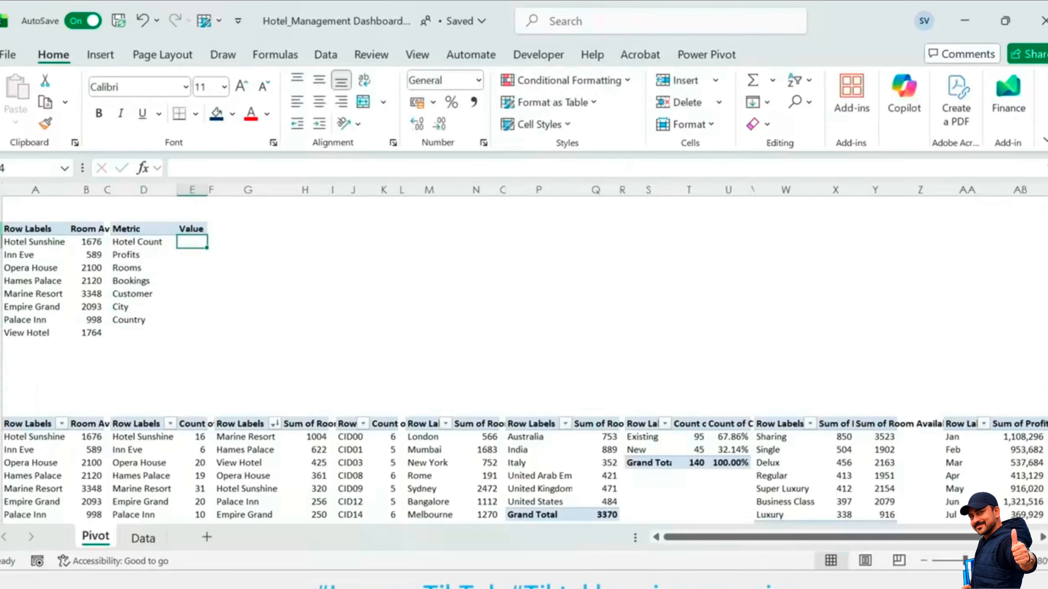
pyautogui.write('=')
pyautogui.scroll(-1, 211, 491)
pyautogui.click(200, 506)
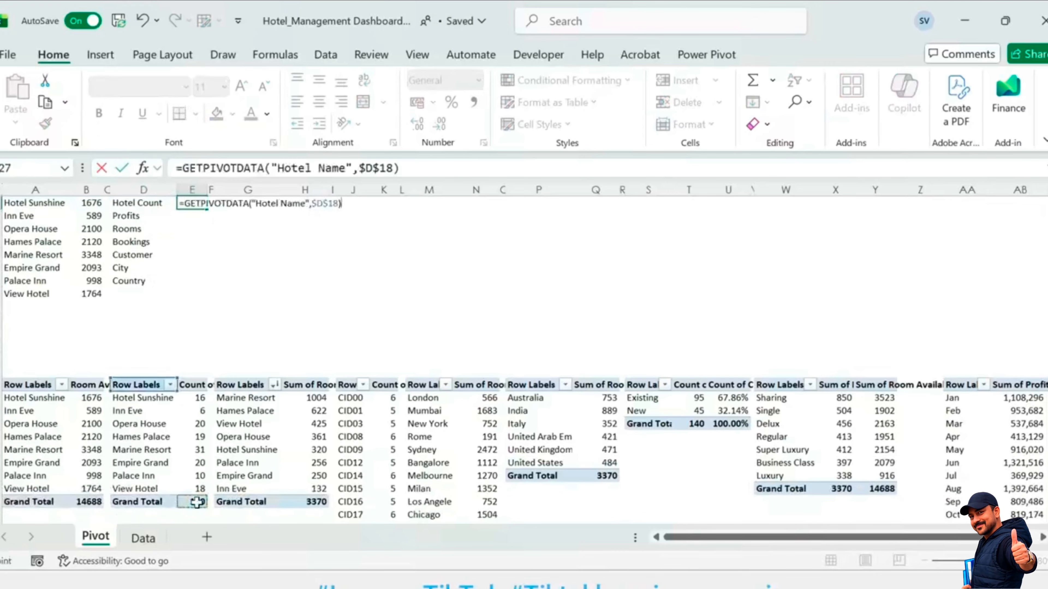
pyautogui.press('Return')
# Step: Link the Profits value in E5 to the Sum of Profit Grand Total of the Month PivotTable
pyautogui.scroll(1, 201, 504)
pyautogui.write('=')
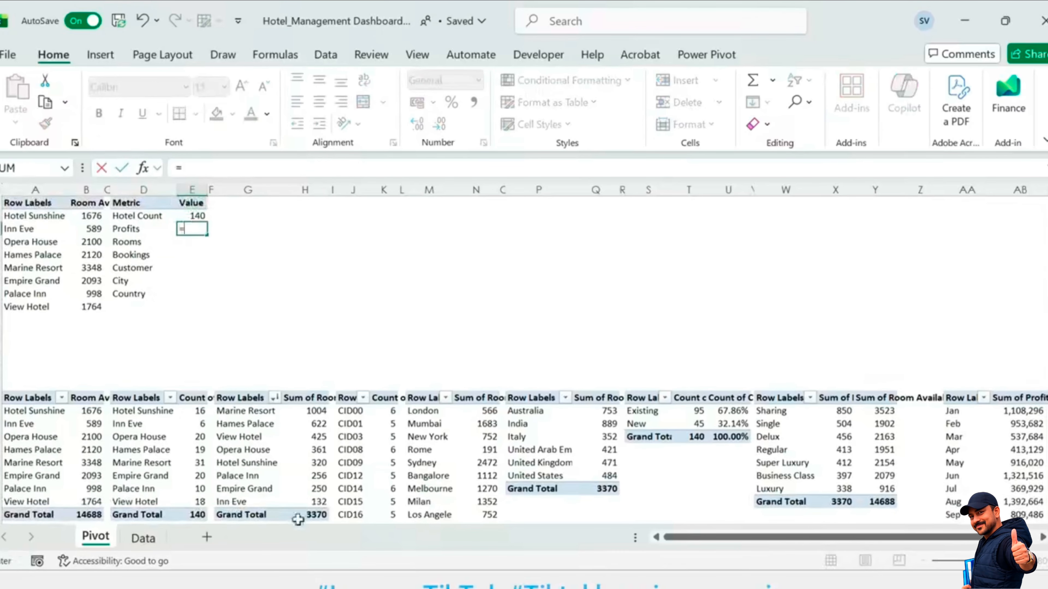
pyautogui.moveTo(812, 536); pyautogui.dragTo(844, 536)
pyautogui.scroll(-2, 929, 472)
pyautogui.click(940, 489)
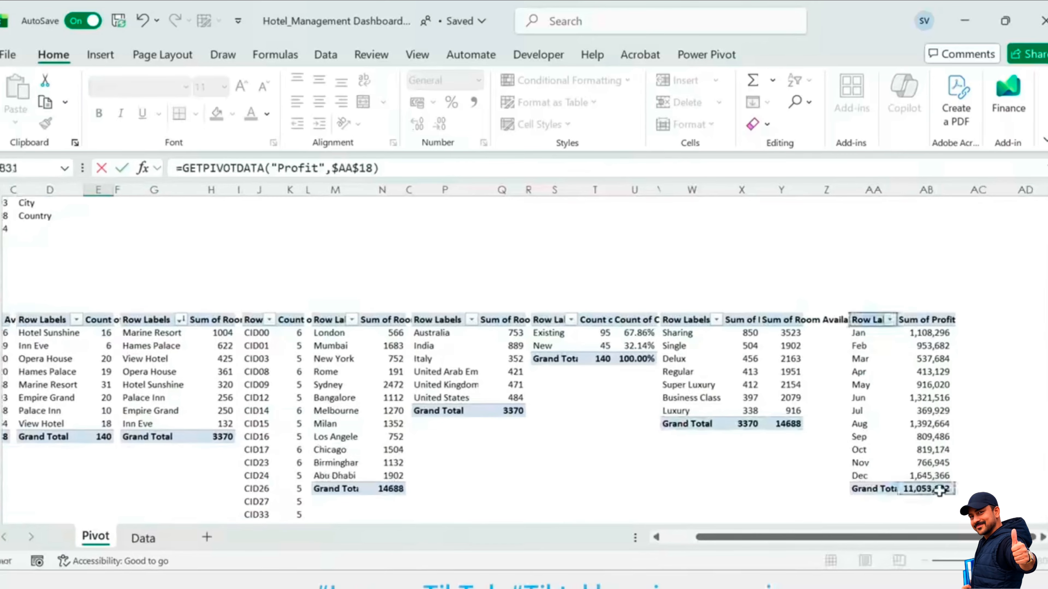
pyautogui.press('Return')
# Step: Format the Profits value in E5 with the custom number format 0,, "M"
pyautogui.scroll(2, 940, 489)
pyautogui.press('Up')
pyautogui.hotkey('ctrl', '1')
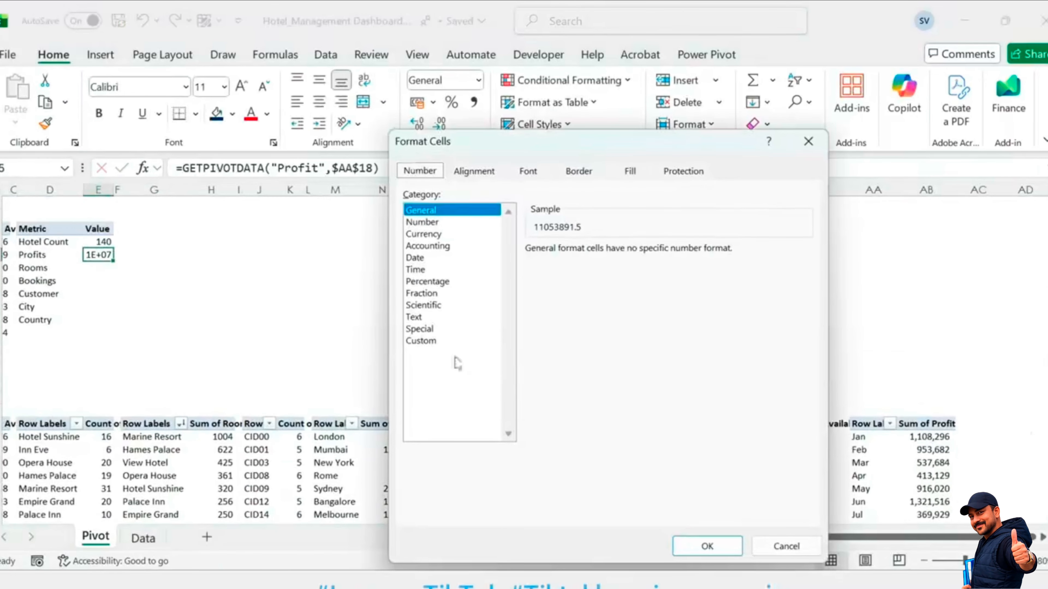
pyautogui.click(454, 340)
pyautogui.moveTo(802, 314); pyautogui.dragTo(758, 413)
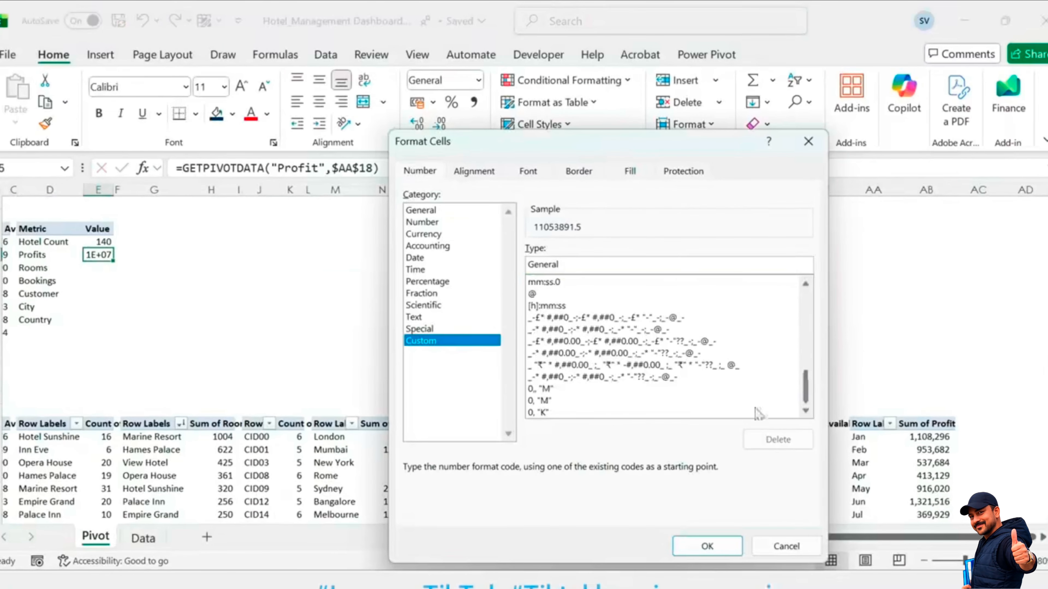
pyautogui.click(548, 390)
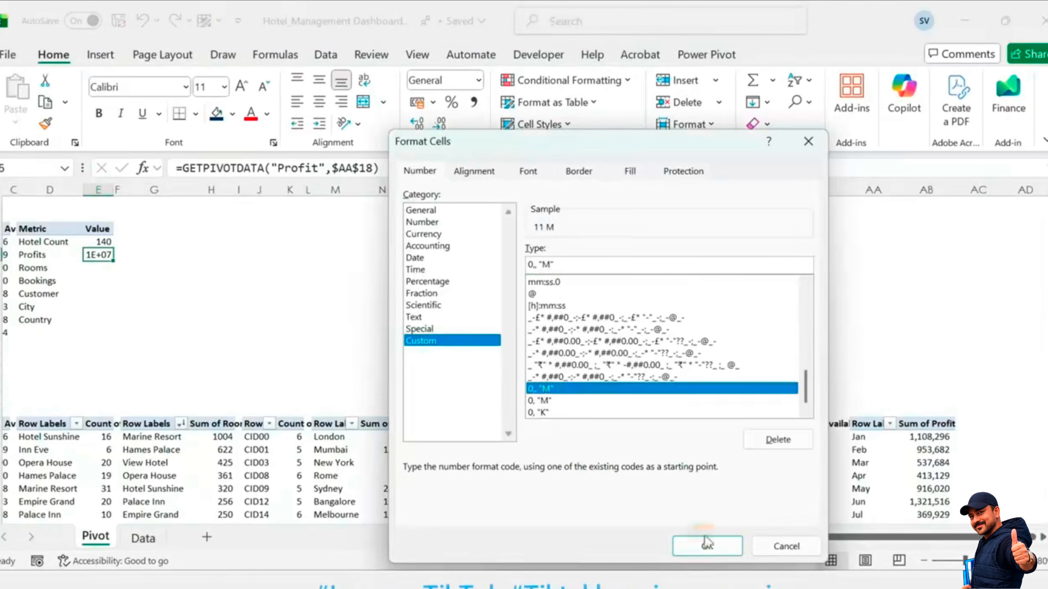
pyautogui.click(706, 546)
# Step: Link the Rooms value in E6 to the Room Available Grand Total of the PivotTable at A18
pyautogui.hscroll(-2, 428, 235)
pyautogui.press('Down')
pyautogui.write('=')
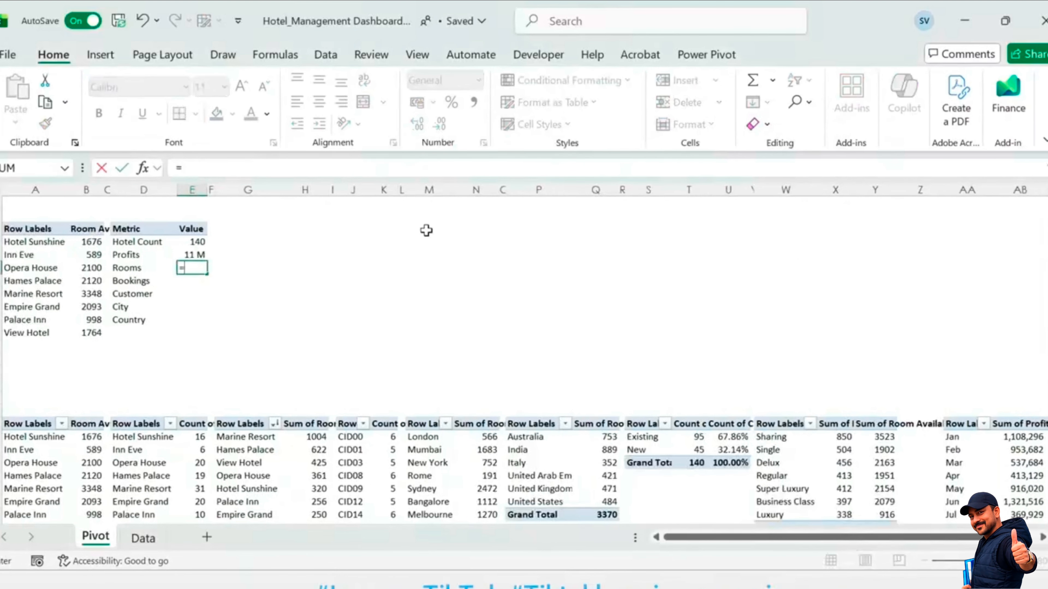
pyautogui.scroll(-1, 139, 353)
pyautogui.click(91, 501)
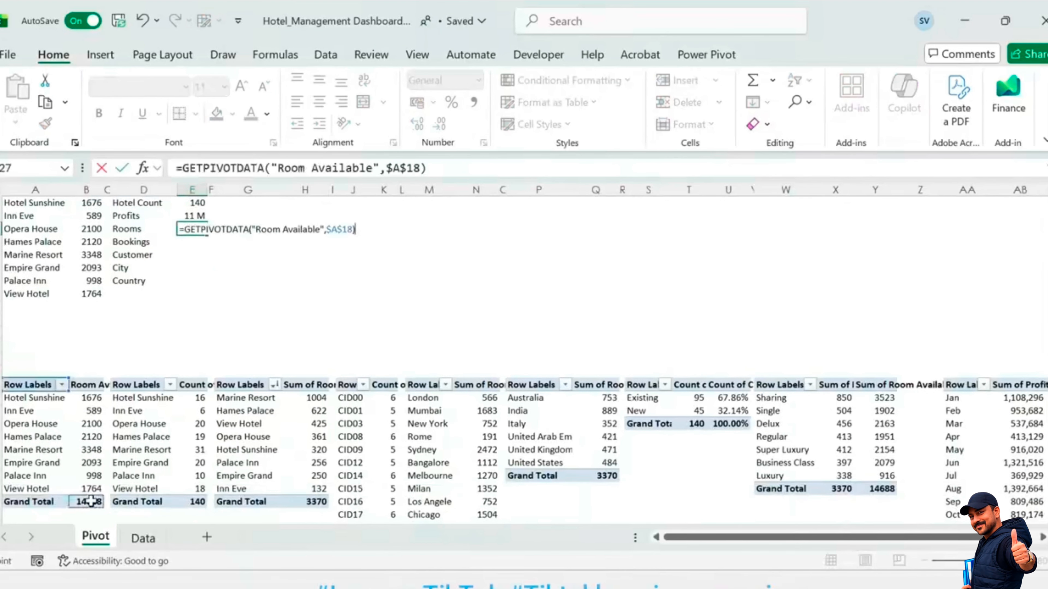
pyautogui.press('Return')
# Step: Format the Rooms value in E6 with the custom number format 0, "K"
pyautogui.press('Up')
pyautogui.hotkey('ctrl', '1')
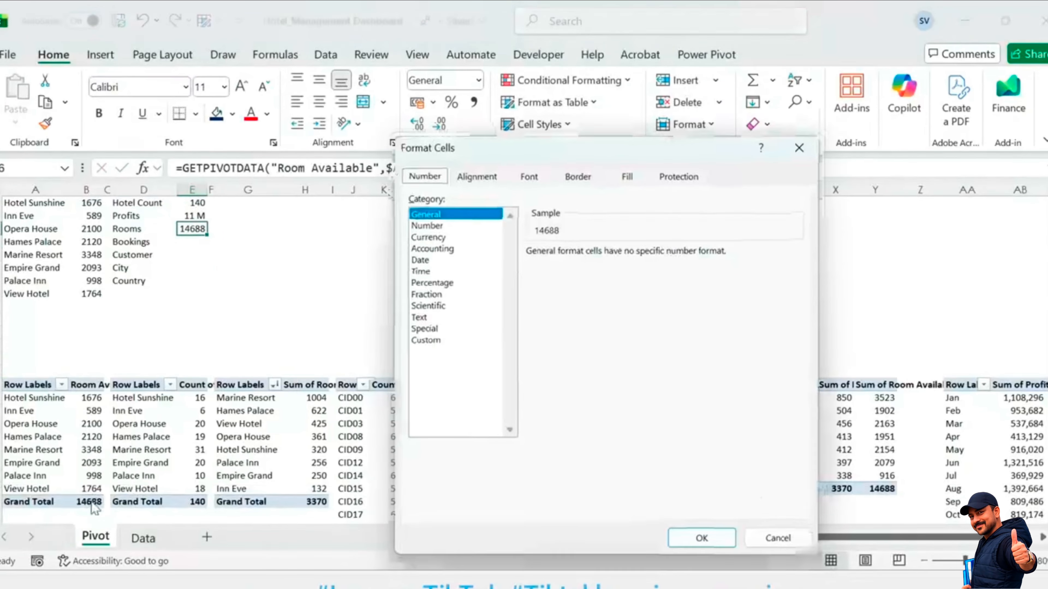
pyautogui.click(577, 171)
pyautogui.click(417, 173)
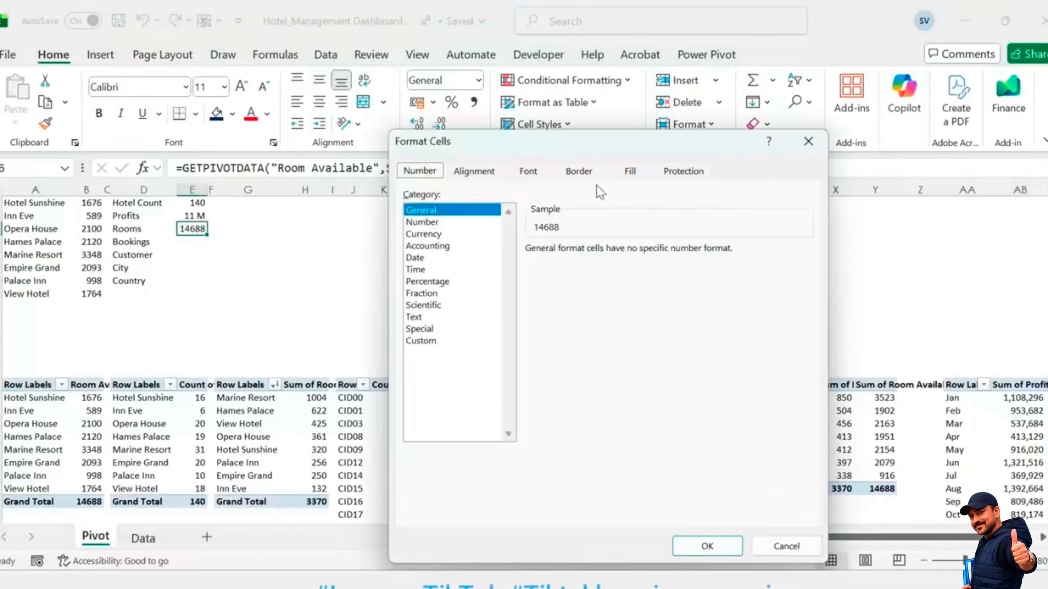
pyautogui.click(444, 341)
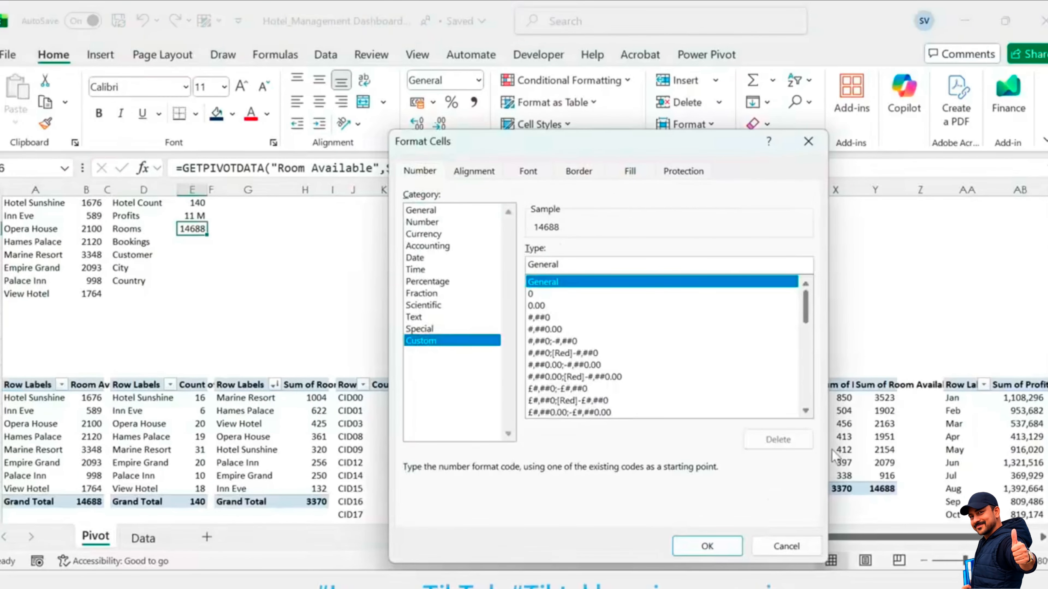
pyautogui.moveTo(805, 305); pyautogui.dragTo(811, 423)
pyautogui.click(702, 415)
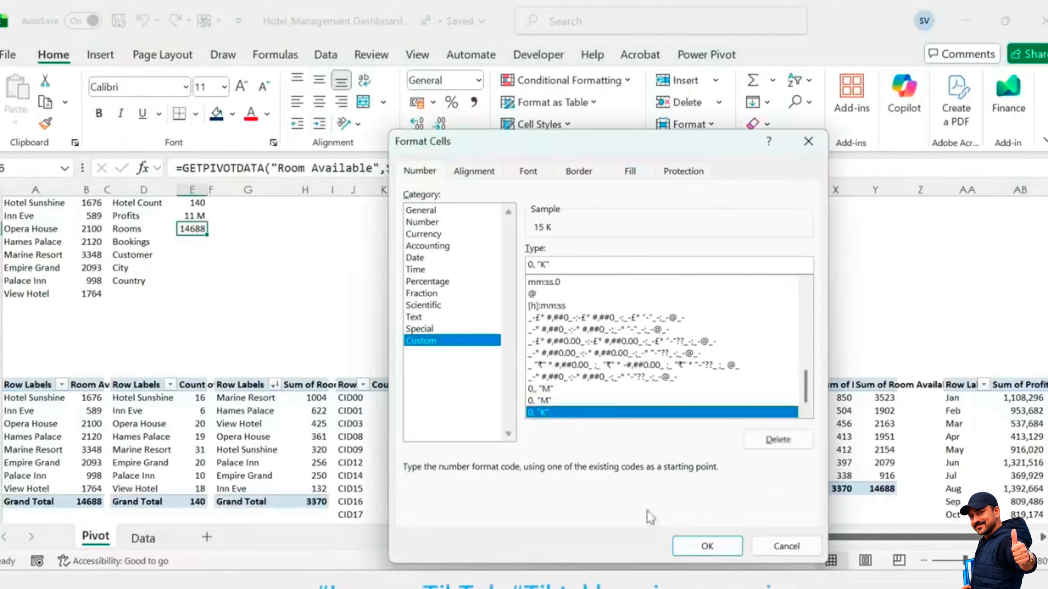
pyautogui.click(707, 546)
# Step: Link the Bookings value in E7 to the Grand Total of the hotel bookings PivotTable at G18
pyautogui.press('Return')
pyautogui.write('=')
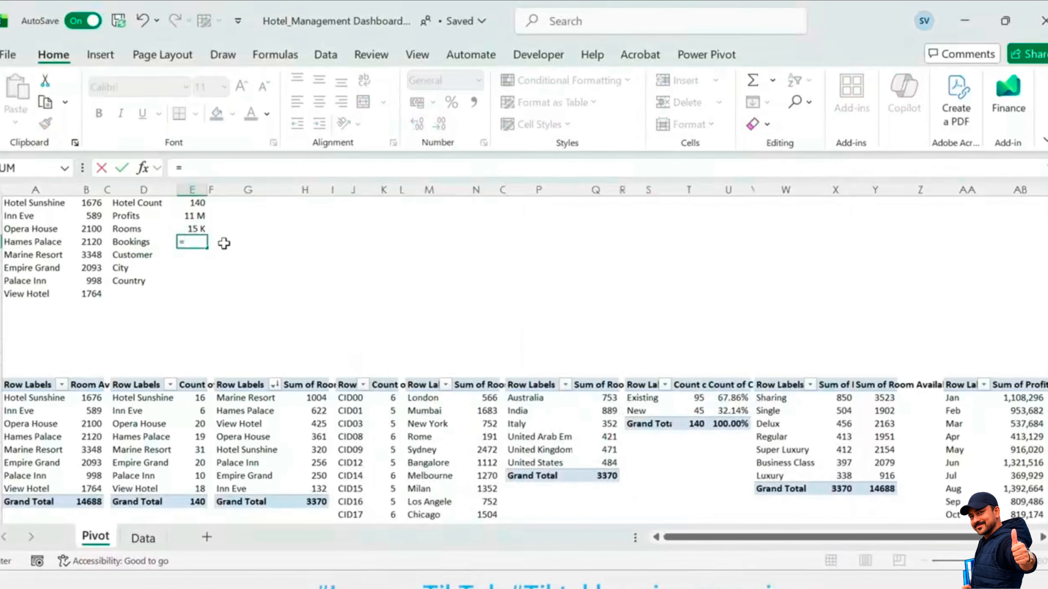
pyautogui.click(315, 501)
pyautogui.press('Return')
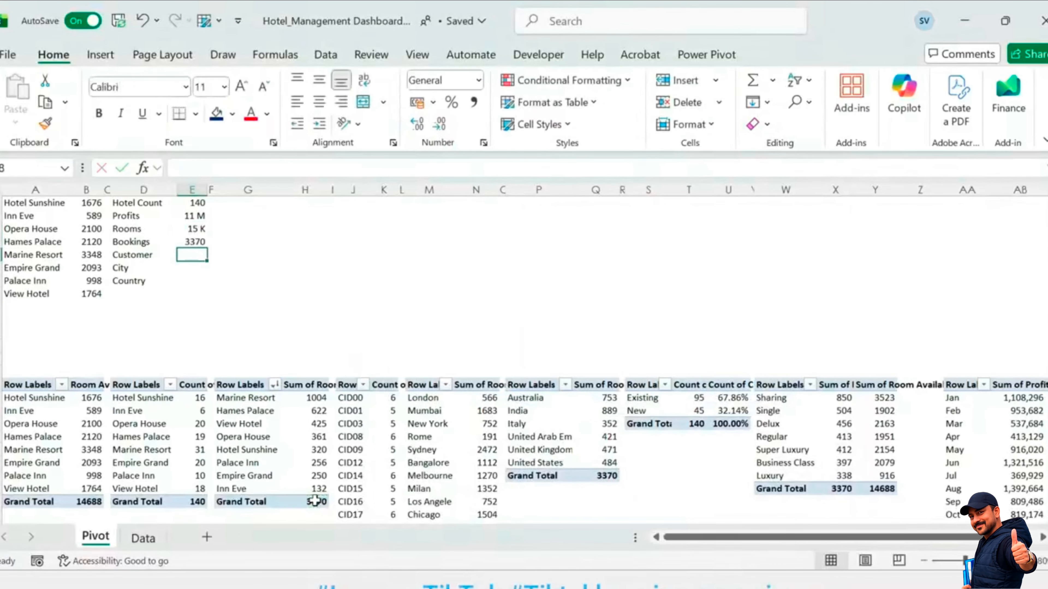
# Step: Enter a COUNTA formula in E8 that counts the customer IDs in J19:J46
pyautogui.write('=c')
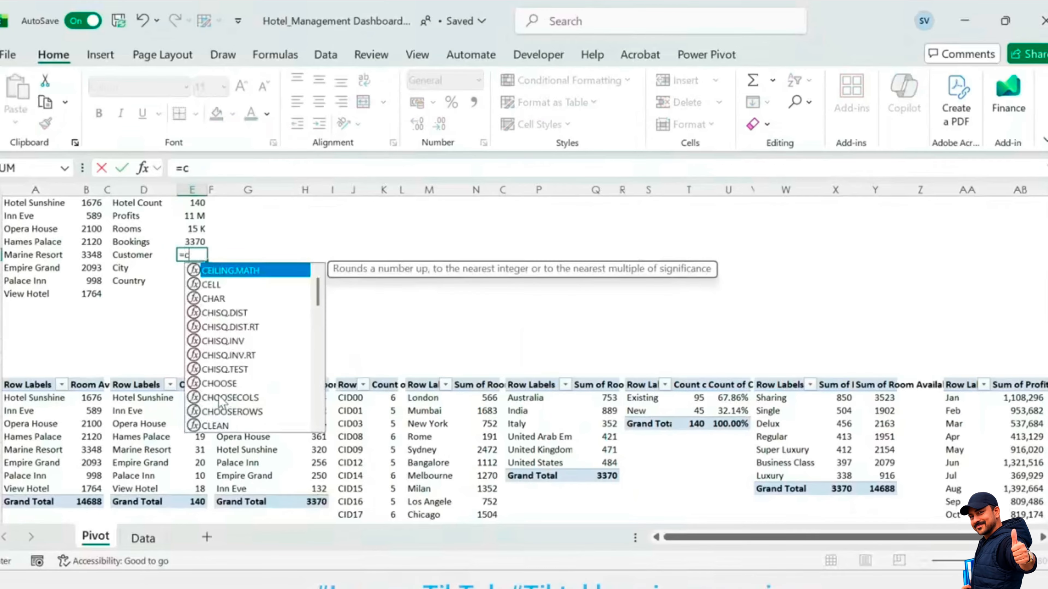
pyautogui.write('co')
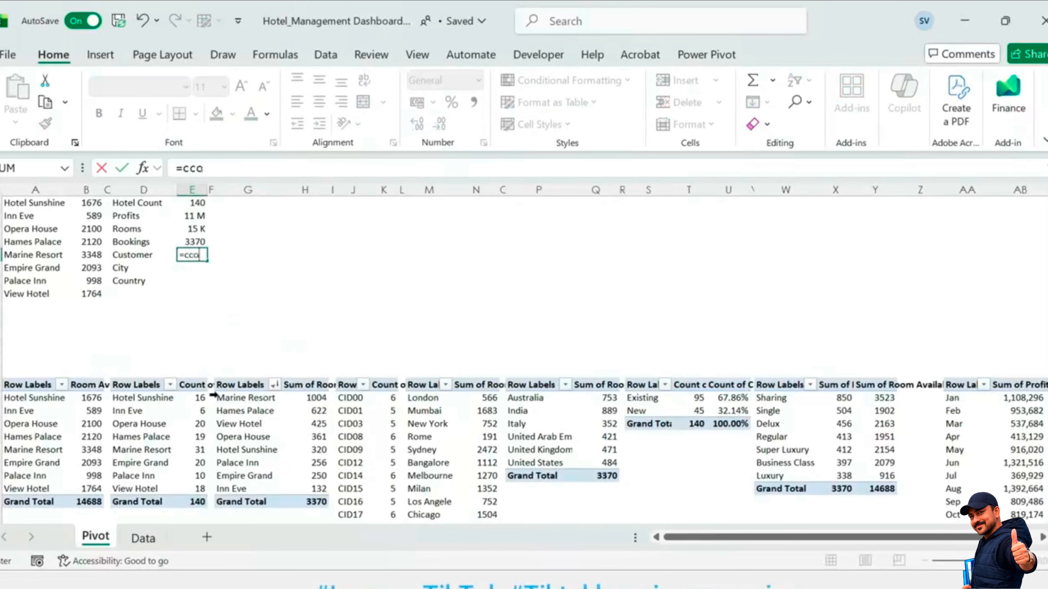
pyautogui.press('BackSpace')
pyautogui.press('BackSpace')
pyautogui.press('BackSpace')
pyautogui.write('coun')
pyautogui.press('Down')
pyautogui.press('Tab')
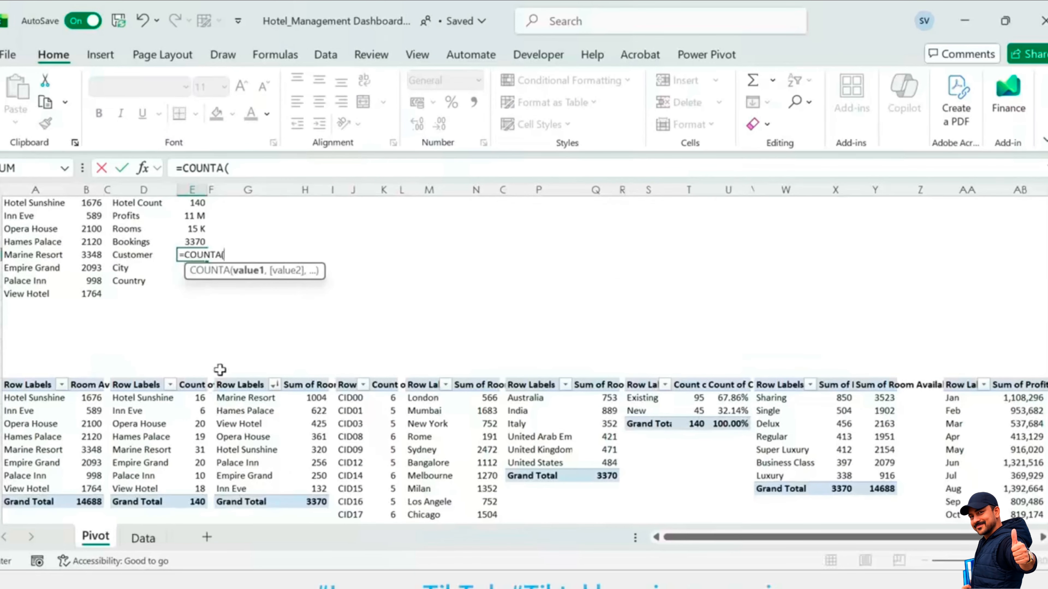
pyautogui.click(358, 399)
pyautogui.hotkey('ctrl', 'shift', 'Down')
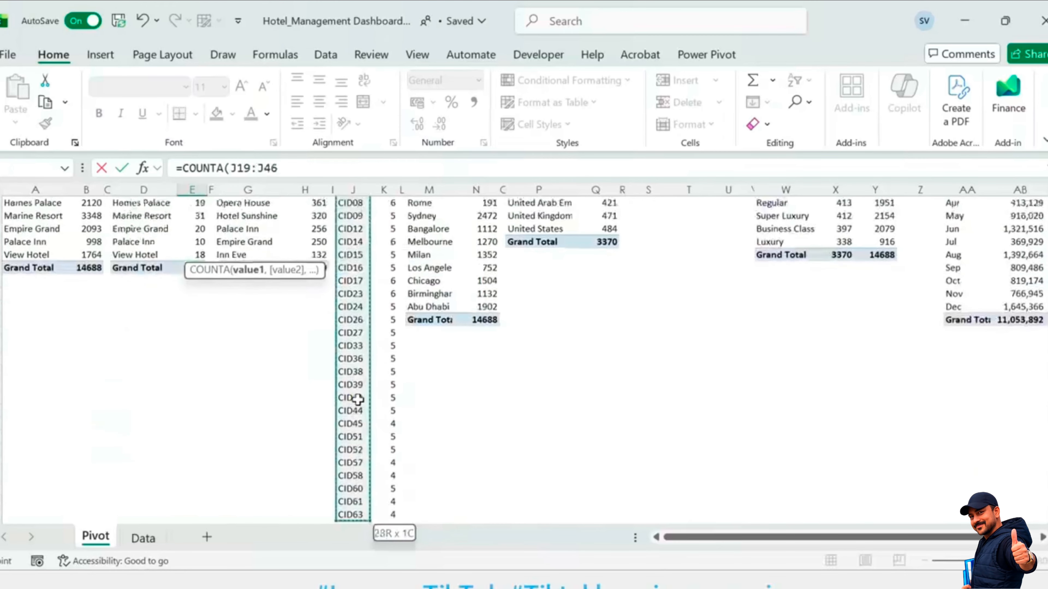
pyautogui.press('Return')
# Step: Extend the COUNTA range of the Customer value in E8 to J19:J50
pyautogui.press('F2')
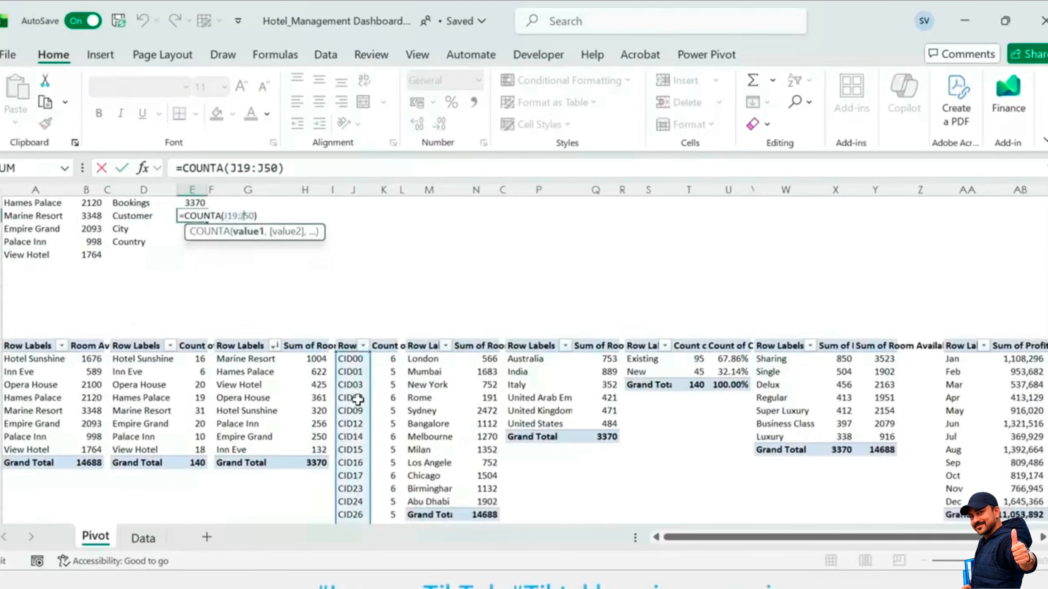
pyautogui.write('0')
pyautogui.hotkey('ctrl', 'Return')
# Step: Enter a COUNTA formula for the City value in E9 that counts the city labels in M19:M36
pyautogui.press('Down')
pyautogui.write('=')
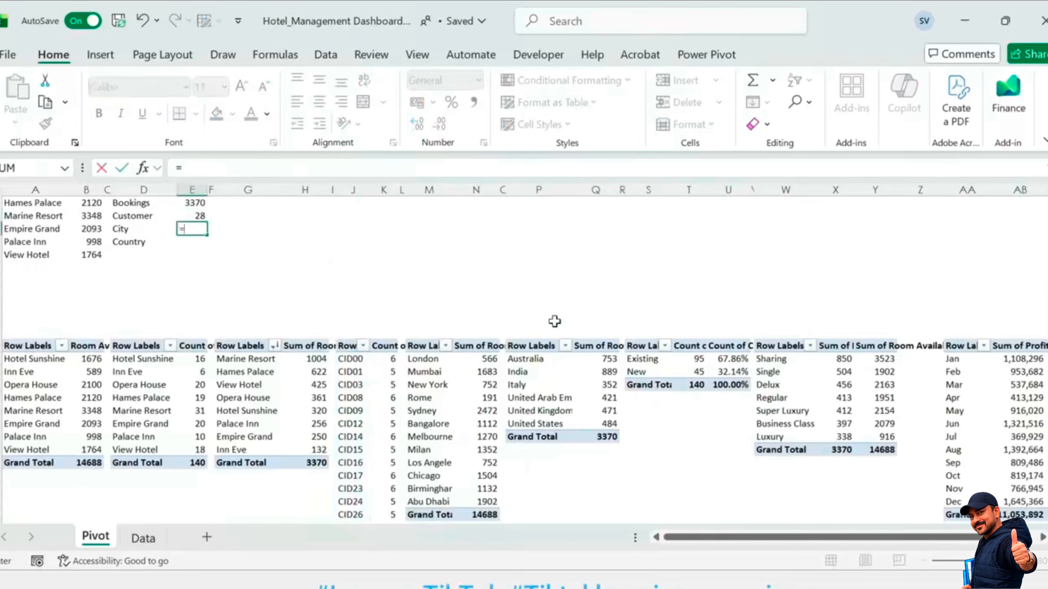
pyautogui.write('coau')
pyautogui.press('BackSpace')
pyautogui.press('BackSpace')
pyautogui.write('unta')
pyautogui.press('Tab')
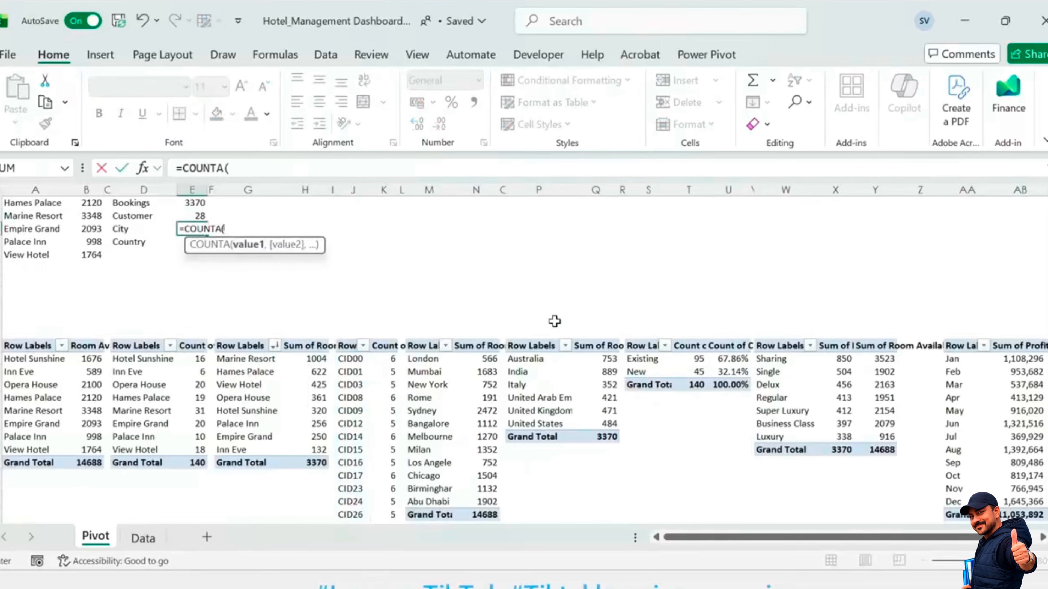
pyautogui.click(434, 363)
pyautogui.hotkey('ctrl', 'shift', 'Down')
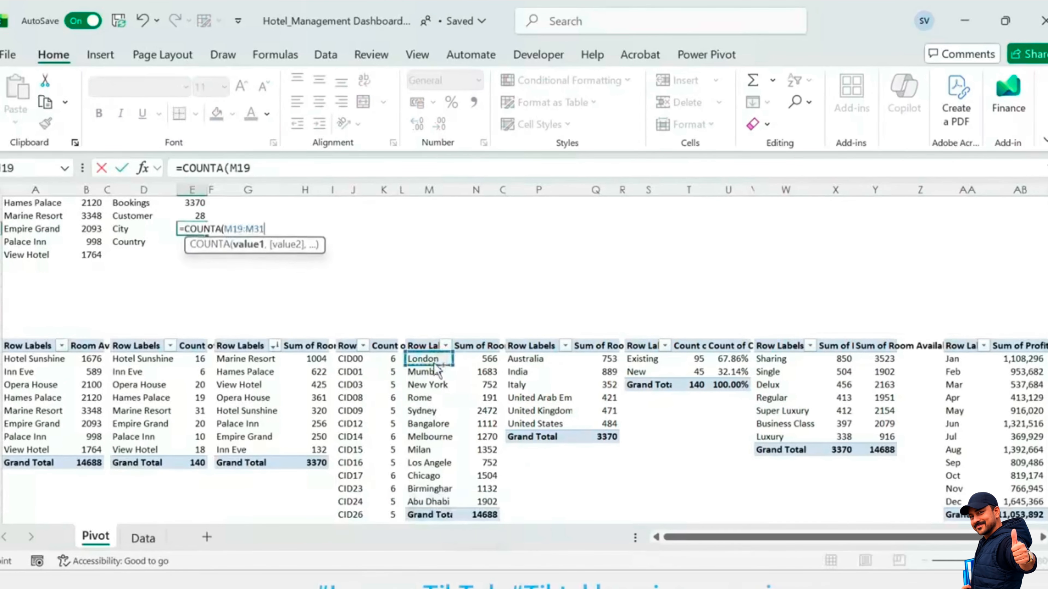
pyautogui.hotkey('shift', 'Down')
pyautogui.hotkey('shift', 'Down')
pyautogui.hotkey('shift', 'Down')
pyautogui.hotkey('shift', 'Down')
pyautogui.hotkey('shift', 'Down')
pyautogui.press('Return')
pyautogui.press('Up')
pyautogui.press('Up')
pyautogui.press('Down')
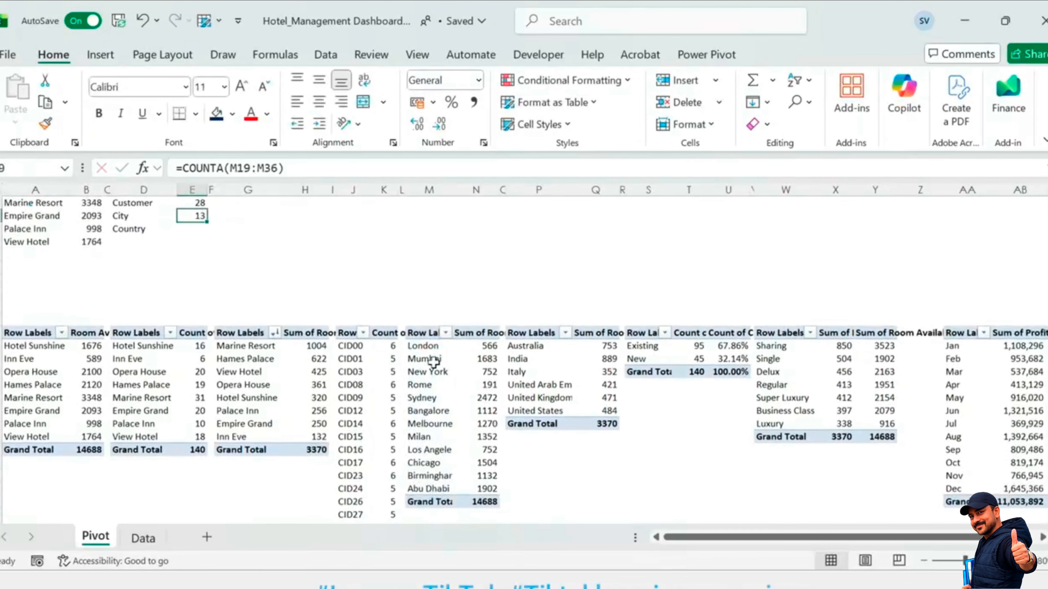
# Step: Remove the Grand Total row from the PivotTable that lists available rooms by city
pyautogui.rightClick(436, 501)
pyautogui.click(524, 380)
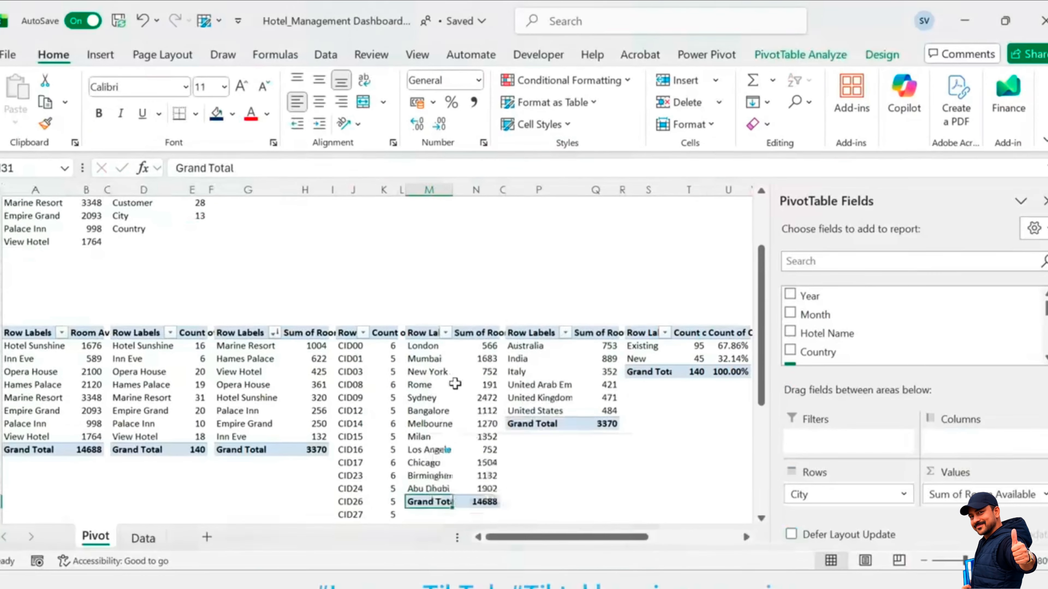
pyautogui.scroll(2, 452, 384)
pyautogui.scroll(-1, 450, 386)
pyautogui.scroll(1, 371, 355)
# Step: Enter a COUNTA formula for the Country value in E10 that counts the country labels in P19:P24
pyautogui.click(192, 319)
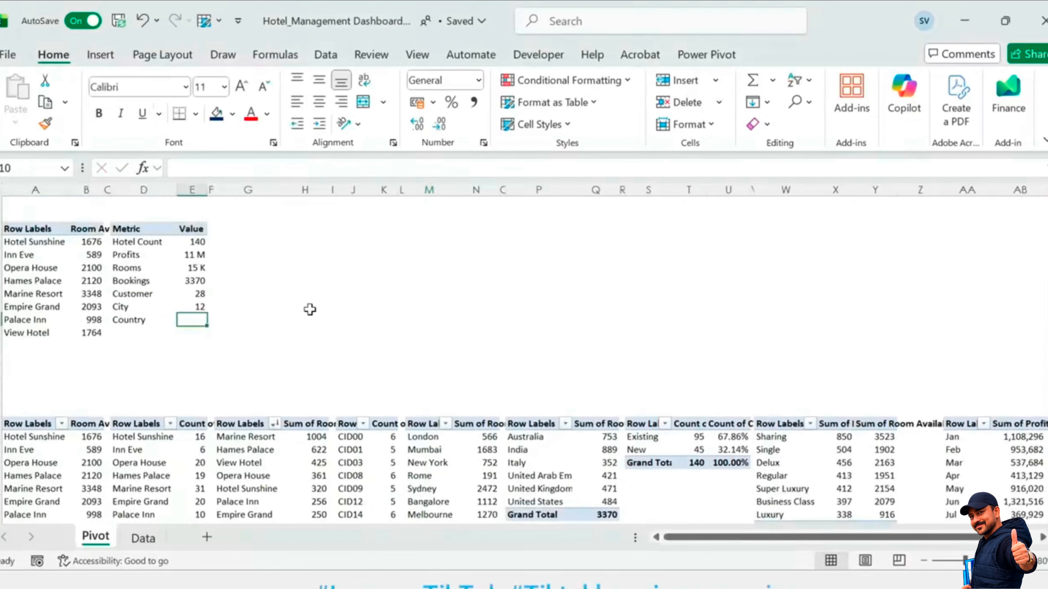
pyautogui.write('=counta')
pyautogui.doubleClick(233, 338)
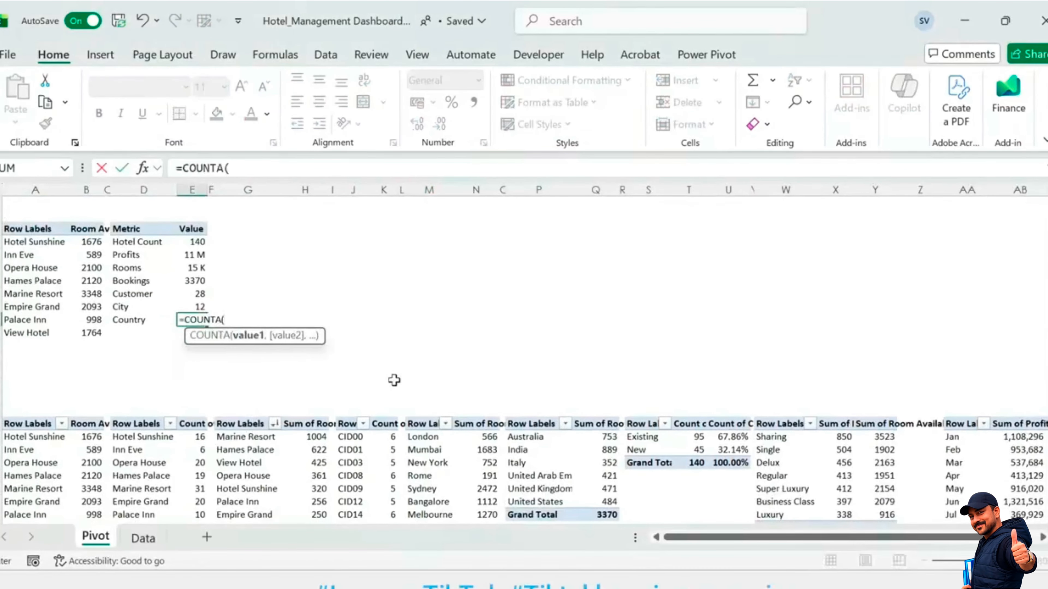
pyautogui.moveTo(535, 437); pyautogui.dragTo(590, 501)
pyautogui.write('+')
pyautogui.click(536, 438)
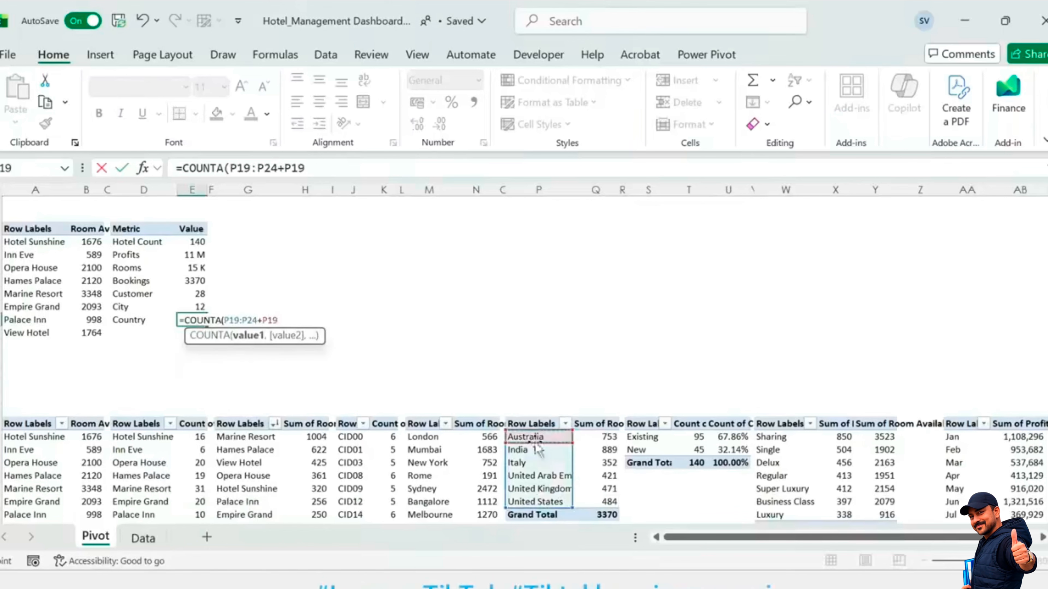
pyautogui.click(544, 474)
pyautogui.press('BackSpace')
pyautogui.press('BackSpace')
pyautogui.press('BackSpace')
pyautogui.press('BackSpace')
pyautogui.press('Return')
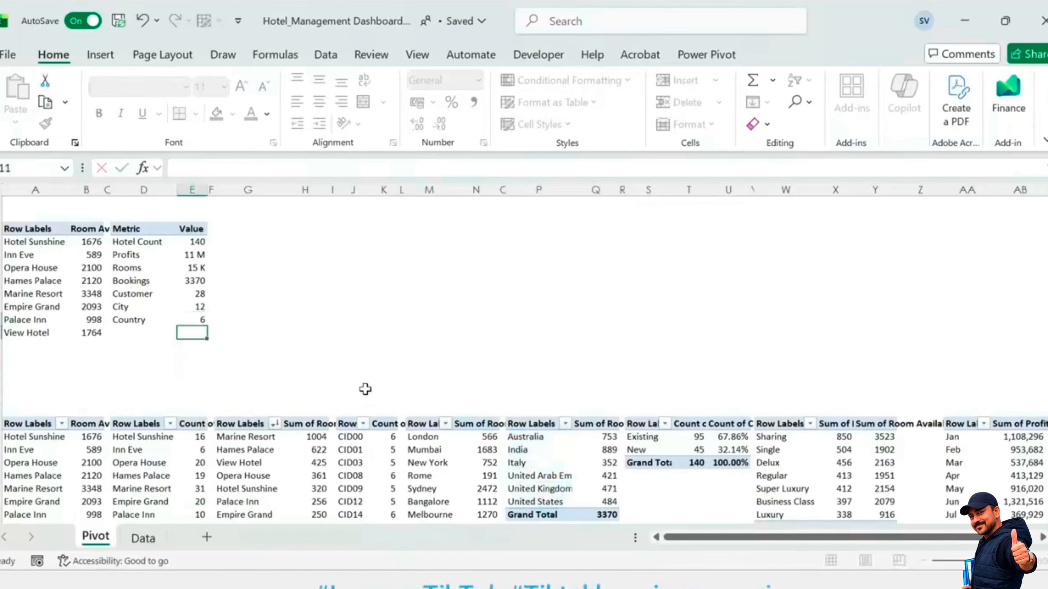
# Step: Extend the COUNTA range of the Country value in E10 to P19:P50
pyautogui.press('Up')
pyautogui.press('F2')
pyautogui.press('Left')
pyautogui.press('BackSpace')
pyautogui.press('BackSpace')
pyautogui.write('50')
pyautogui.press('Return')
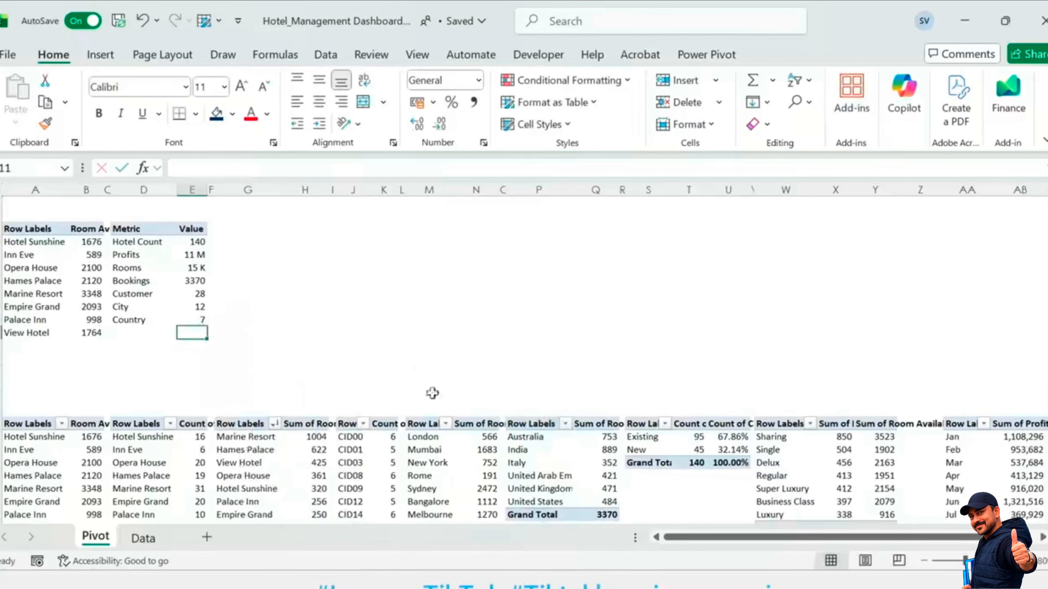
# Step: Remove the Grand Total row from the PivotTable that lists booked rooms by country
pyautogui.scroll(-2, 431, 392)
pyautogui.rightClick(539, 436)
pyautogui.click(618, 325)
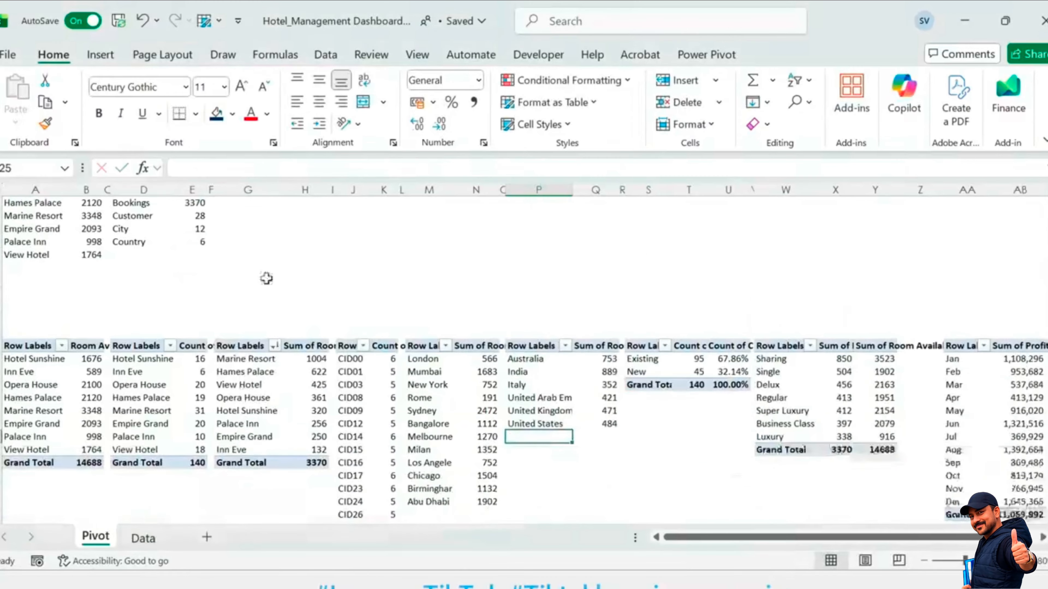
pyautogui.scroll(2, 231, 297)
pyautogui.click(198, 319)
pyautogui.click(192, 243)
pyautogui.moveTo(192, 244); pyautogui.dragTo(194, 318)
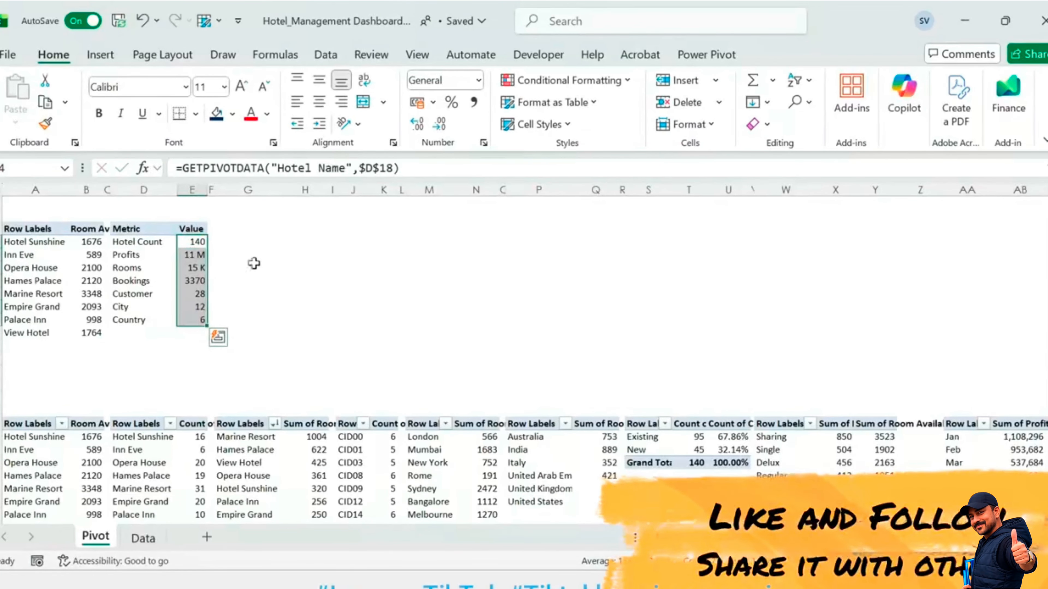
pyautogui.click(283, 252)
pyautogui.click(247, 267)
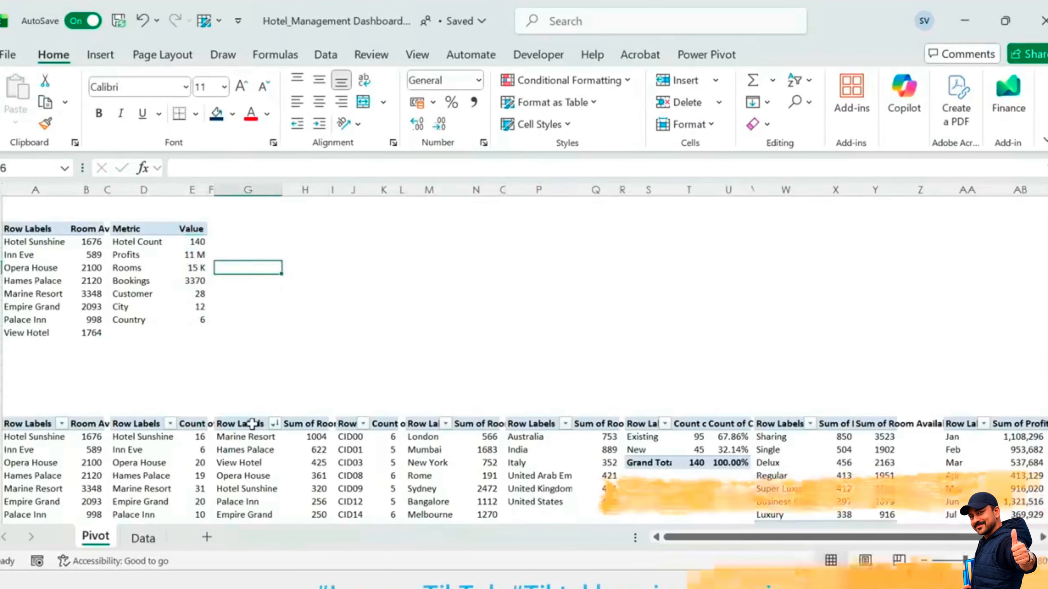
# Step: Copy the PivotTable of rooms booked per hotel and paste it as static values with its formatting at G3
pyautogui.click(252, 424)
pyautogui.hotkey('ctrl', 'shift', 'Right')
pyautogui.hotkey('ctrl', 'shift', 'Down')
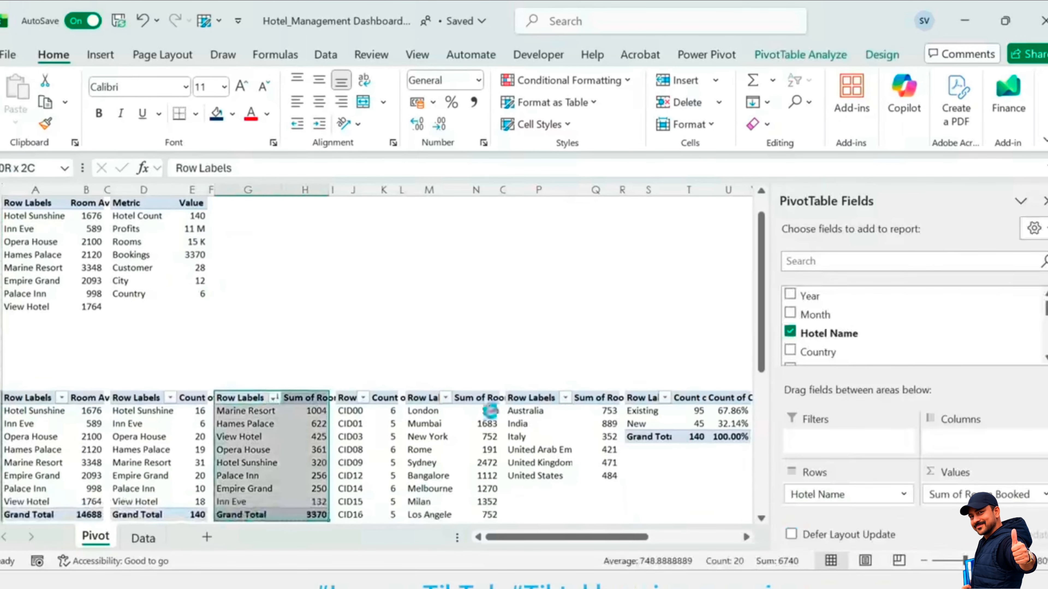
pyautogui.hotkey('ctrl', 'c')
pyautogui.hotkey('ctrl', 'Up')
pyautogui.press('Down')
pyautogui.press('Down')
pyautogui.hotkey('ctrl', 'alt', 'v')
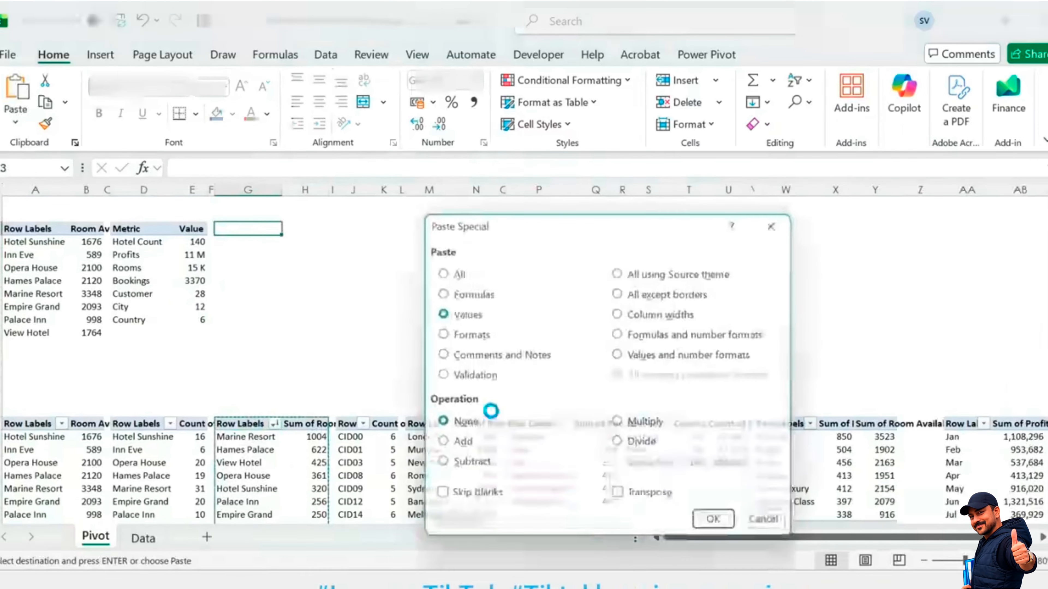
pyautogui.press('Return')
# Step: Link the Marine Resort bookings in H4 with =GETPIVOTDATA("Room Booked",$G$18,"Hotel Name",G4)
pyautogui.press('Down')
pyautogui.press('Right')
pyautogui.write('=')
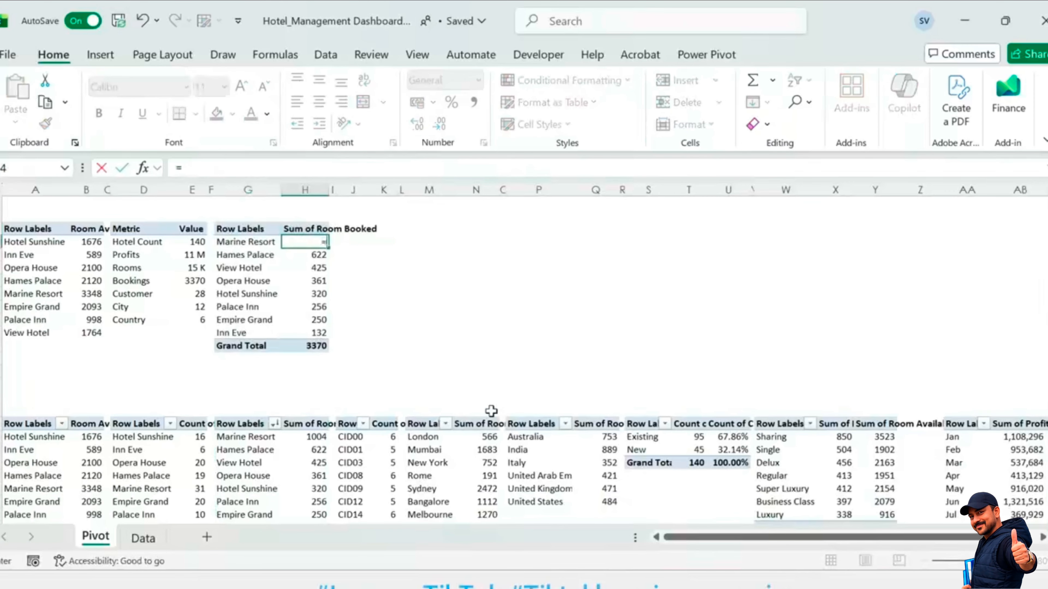
pyautogui.click(317, 434)
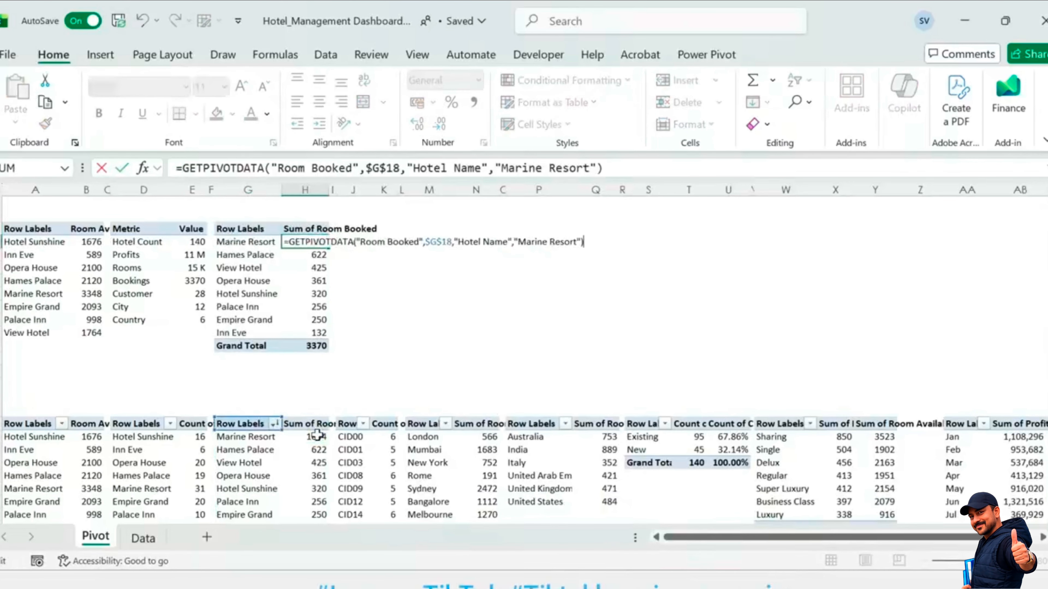
pyautogui.press('BackSpace')
pyautogui.press('BackSpace')
pyautogui.press('BackSpace')
pyautogui.press('BackSpace')
pyautogui.press('BackSpace')
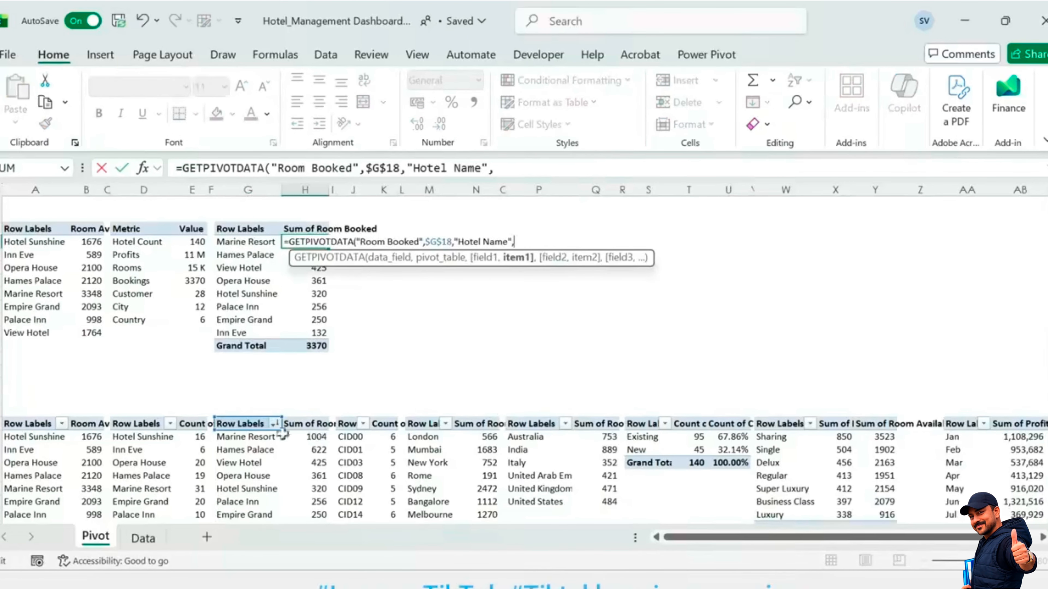
pyautogui.click(226, 240)
pyautogui.hotkey('ctrl', 'Return')
# Step: Copy the GETPIVOTDATA formula from H4 to the other hotels down to H11, pasting formulas only
pyautogui.hotkey('ctrl', 'c')
pyautogui.hotkey('shift', 'Down')
pyautogui.hotkey('shift', 'Down')
pyautogui.hotkey('shift', 'Down')
pyautogui.hotkey('shift', 'Down')
pyautogui.hotkey('shift', 'Down')
pyautogui.hotkey('shift', 'Down')
pyautogui.hotkey('shift', 'Down')
pyautogui.hotkey('alt', 'e')
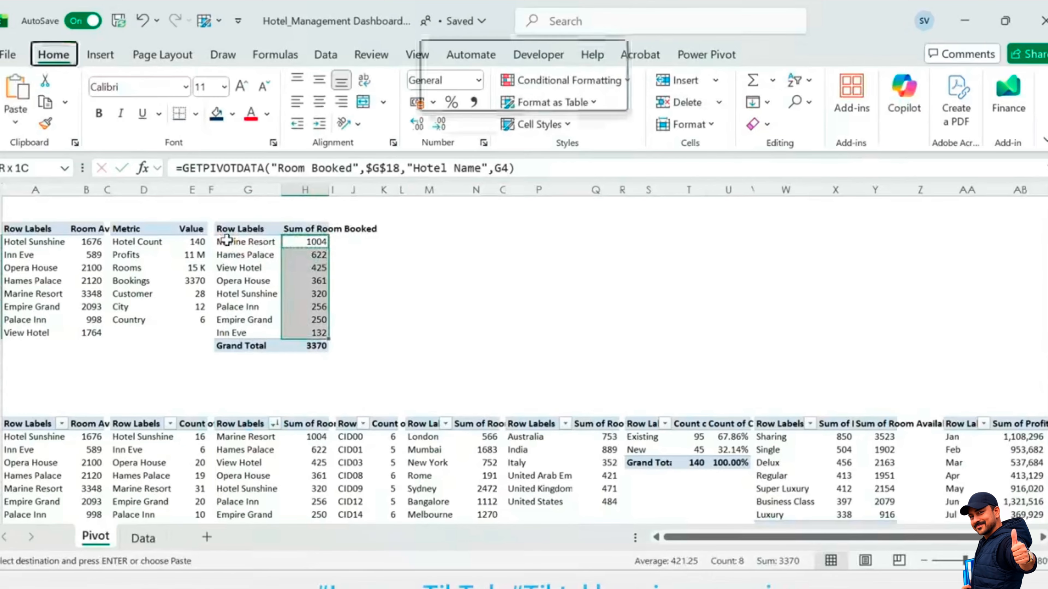
pyautogui.press('s')
pyautogui.press('f')
pyautogui.press('Return')
# Step: Clear the contents and formatting of the Grand Total row G12:H12 in the copied hotel bookings table
pyautogui.hotkey('ctrl', 'Down')
pyautogui.press('Left')
pyautogui.hotkey('shift', 'Right')
pyautogui.hotkey('alt', 'e')
pyautogui.press('a')
pyautogui.press('a')
pyautogui.press('Up')
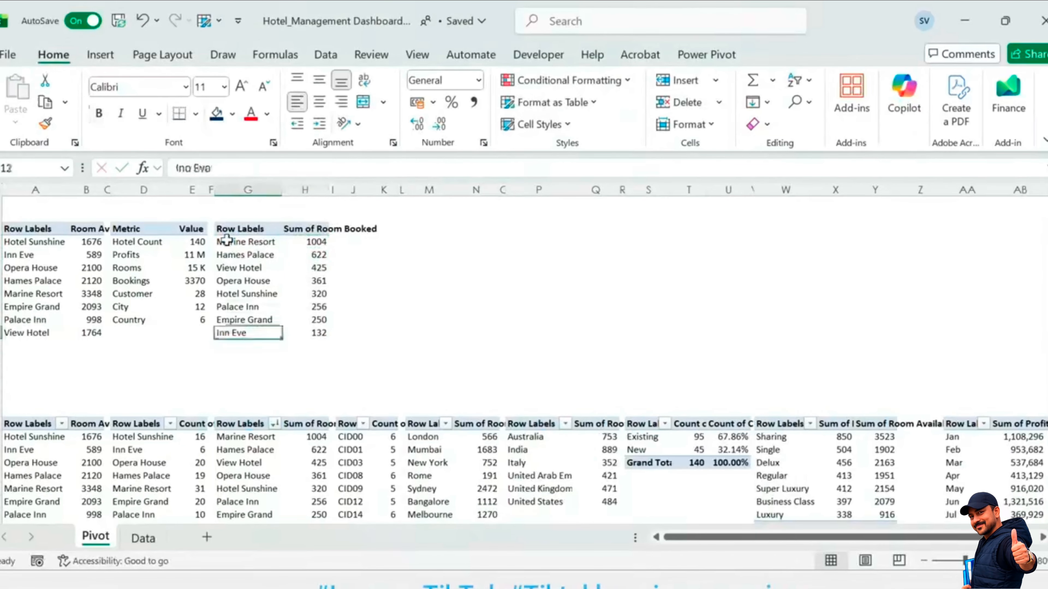
pyautogui.hotkey('ctrl', 'Up')
pyautogui.press('Right')
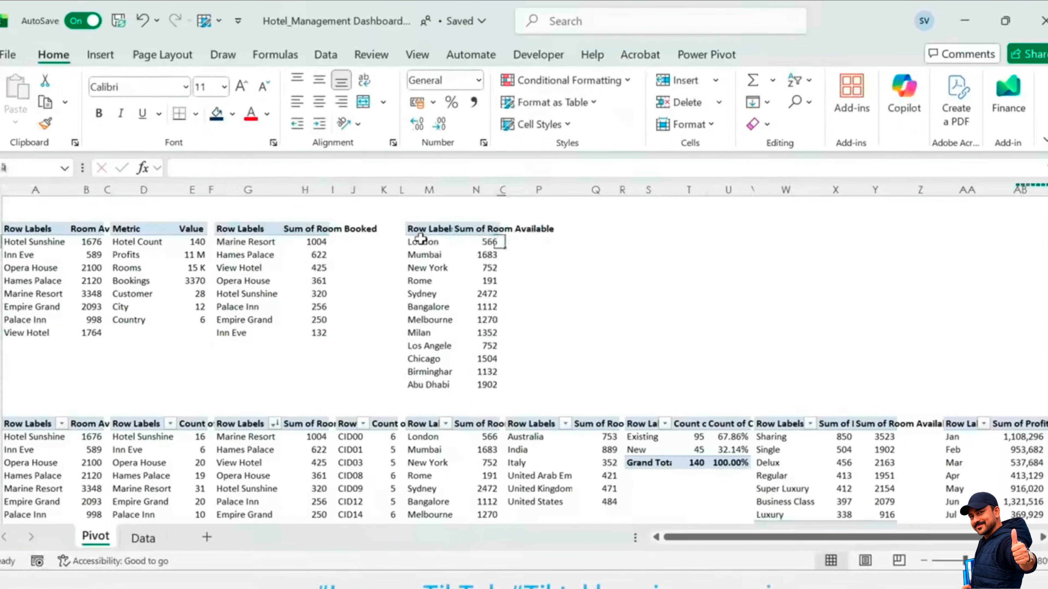
# Step: Link U4 to the Existing customer percentage in the customer type PivotTable at S18 with a GETPIVOTDATA formula on Count of Customer ID2
pyautogui.click(528, 240)
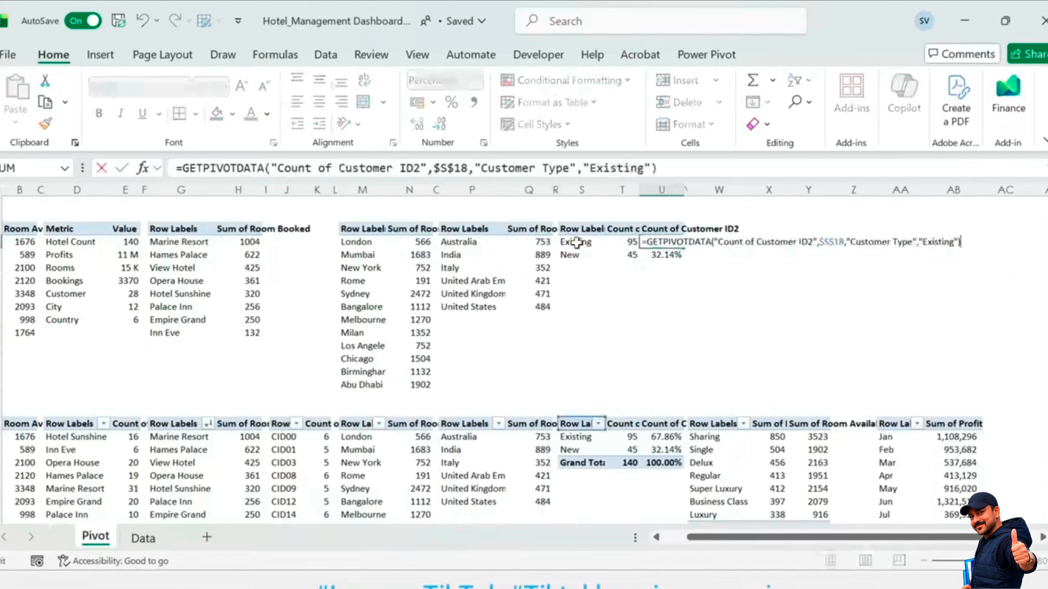
pyautogui.press('Return')
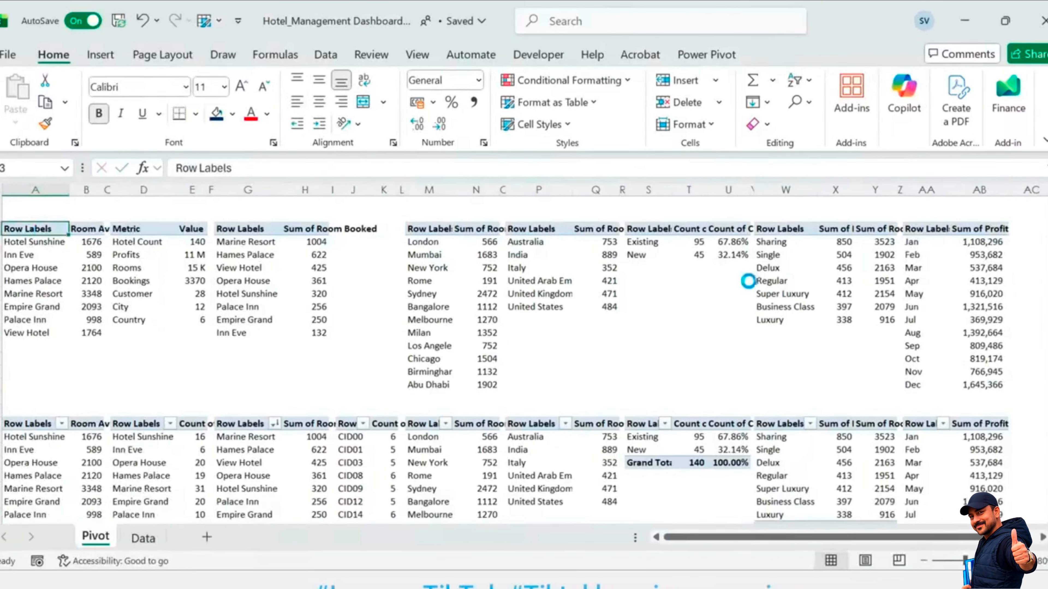
pyautogui.click(403, 296)
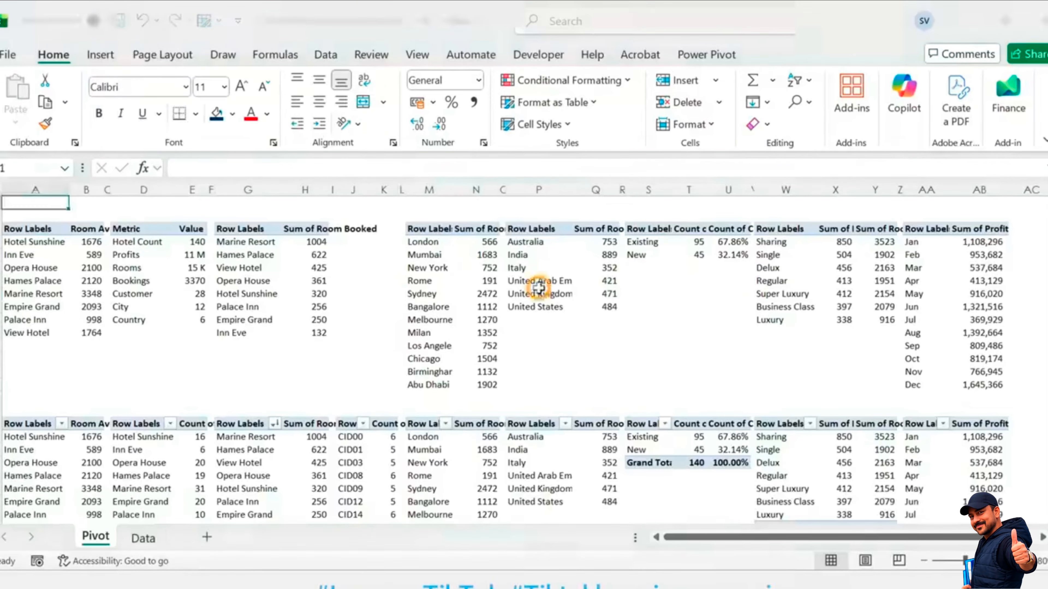
pyautogui.click(632, 333)
pyautogui.moveTo(37, 229); pyautogui.dragTo(886, 437)
pyautogui.click(463, 382)
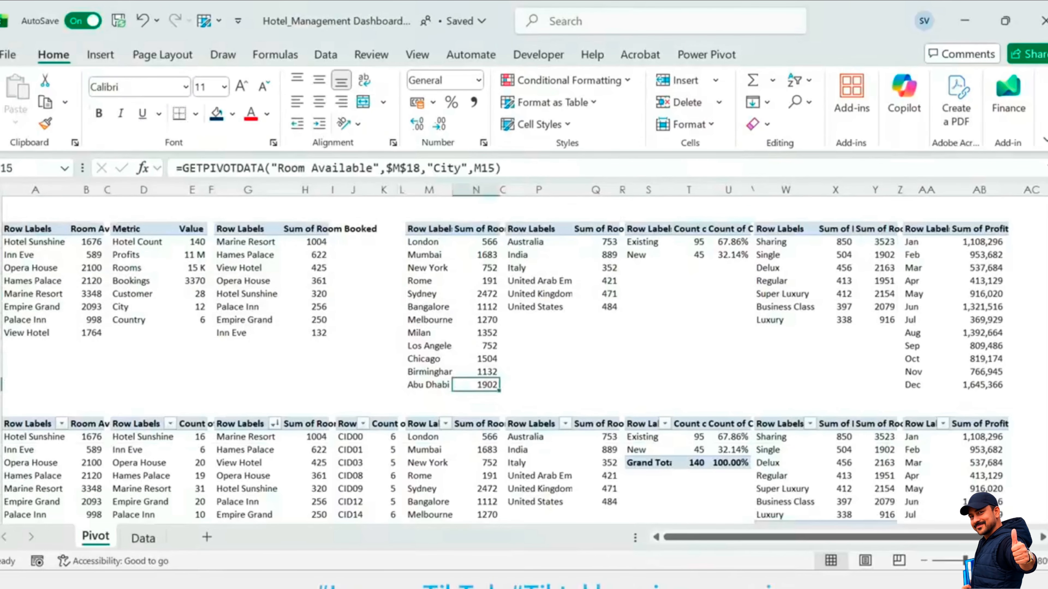
# Step: Add a new worksheet named Dashboard and place it before the Pivot sheet
pyautogui.click(207, 538)
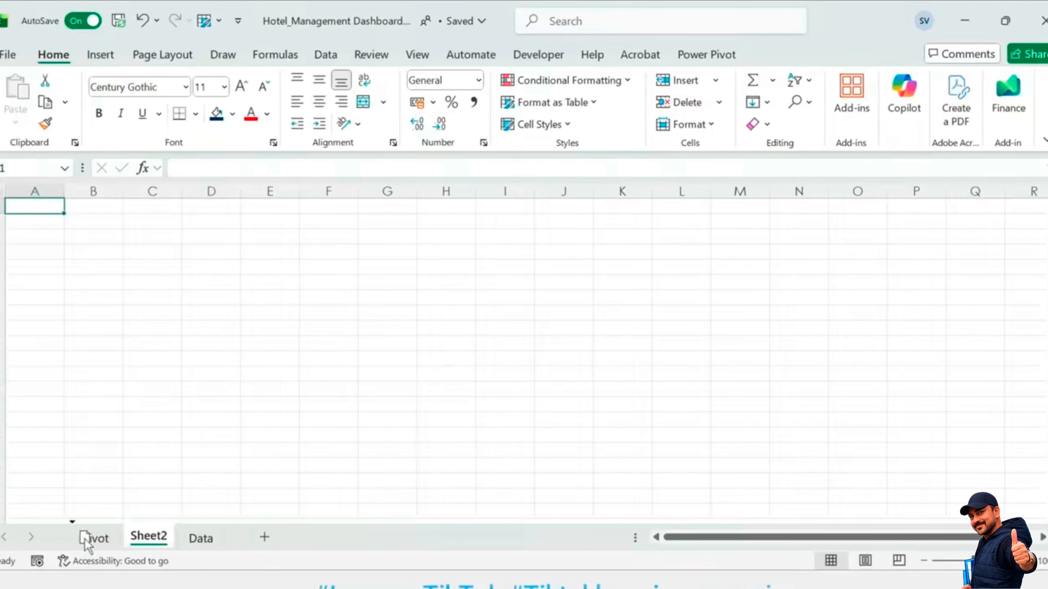
pyautogui.moveTo(84, 545); pyautogui.dragTo(86, 543)
pyautogui.doubleClick(99, 537)
pyautogui.write('Dashboar')
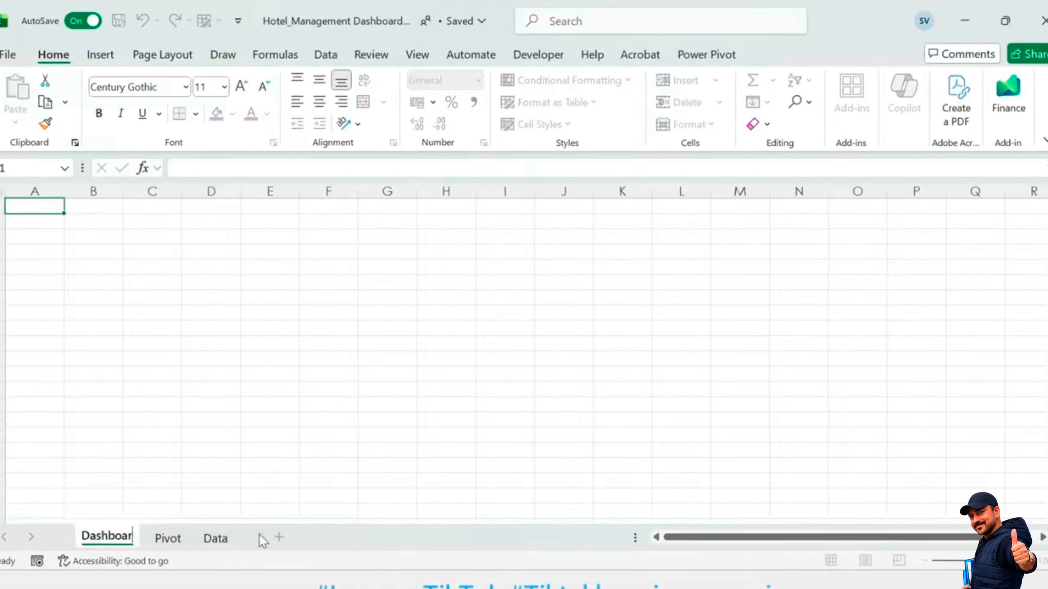
pyautogui.write('d')
pyautogui.press('Return')
# Step: Color the Dashboard sheet tab dark blue and hide the sheet's gridlines
pyautogui.rightClick(113, 540)
pyautogui.moveTo(228, 392)
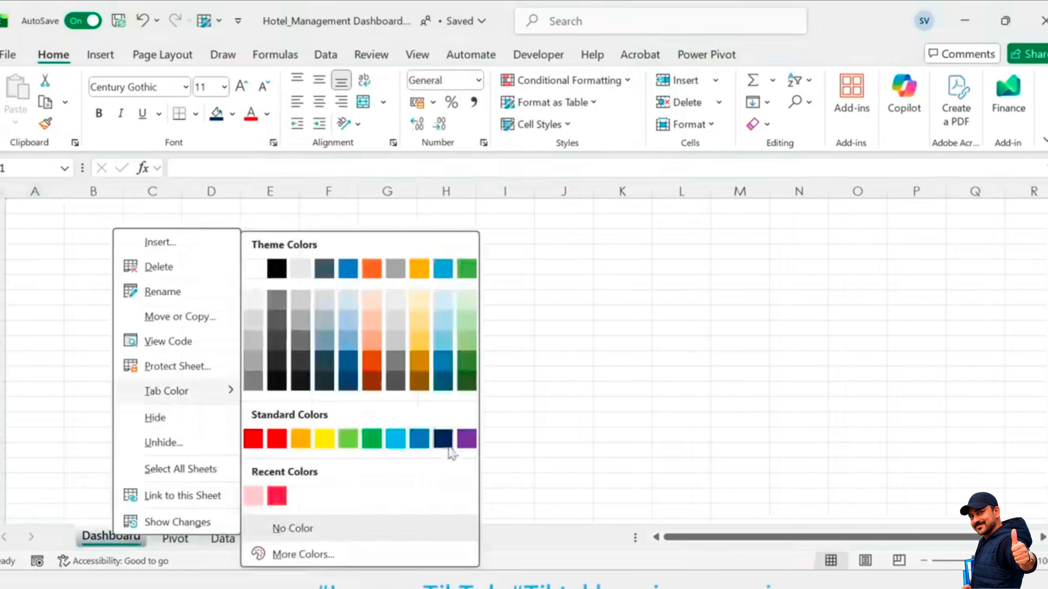
pyautogui.click(443, 442)
pyautogui.click(231, 283)
pyautogui.click(417, 54)
pyautogui.click(383, 104)
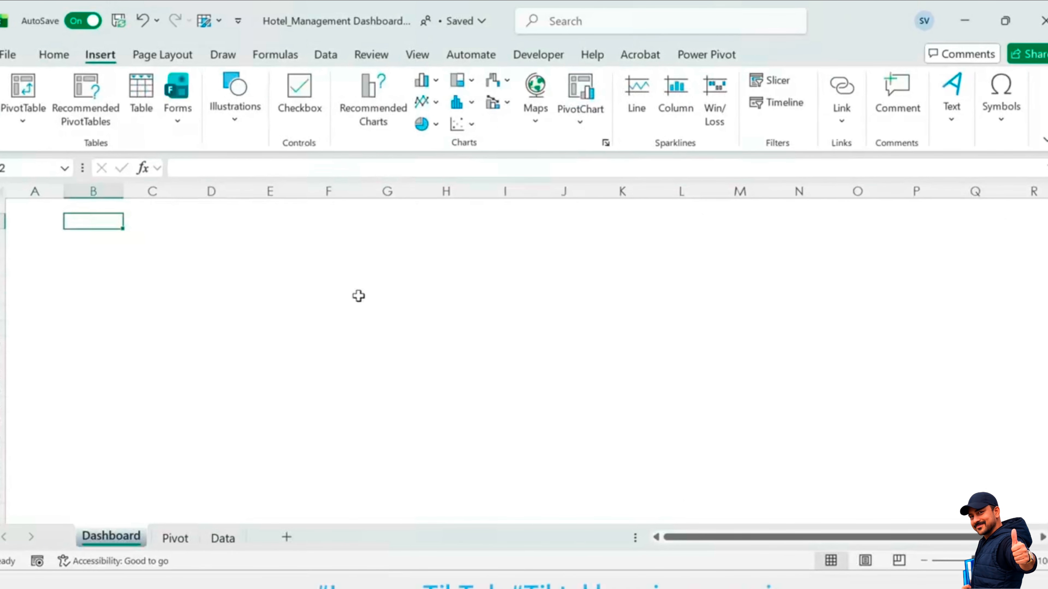
# Step: Draw a rectangle about 24.4 cm wide and 8.9 cm high near the upper-left corner of the Dashboard sheet
pyautogui.click(236, 110)
pyautogui.click(225, 194)
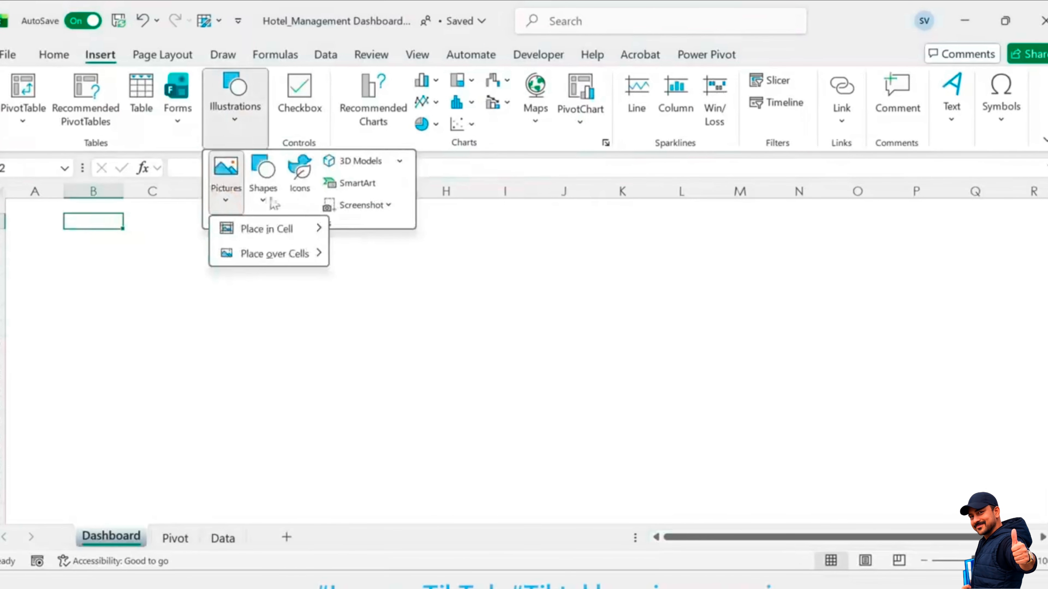
pyautogui.click(263, 177)
pyautogui.click(260, 375)
pyautogui.moveTo(19, 206); pyautogui.dragTo(353, 330)
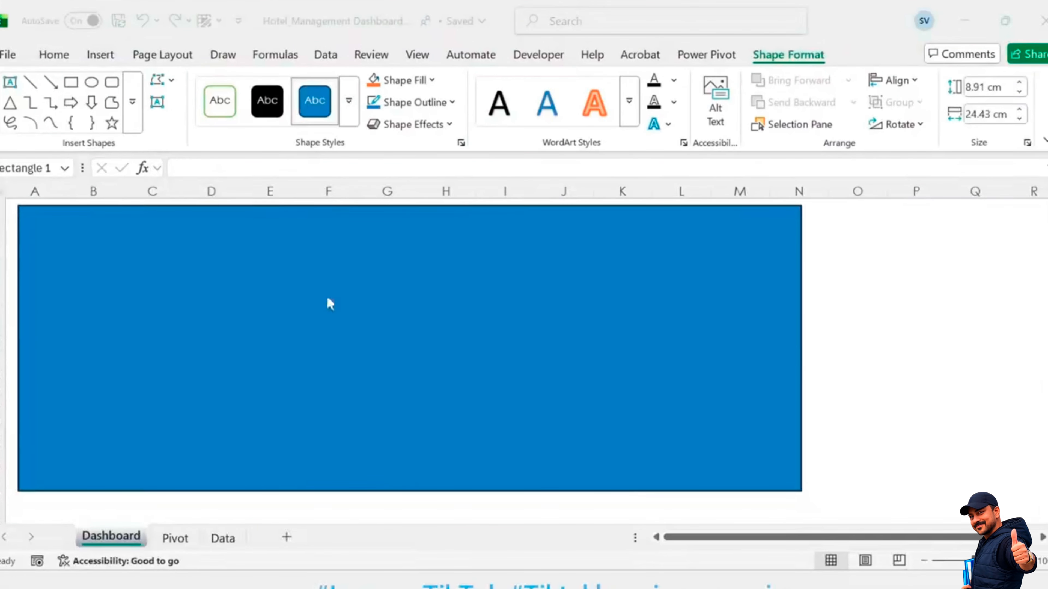
# Step: Set the rectangle's height to 16.84 cm and its width to 33.37 cm
pyautogui.click(967, 87)
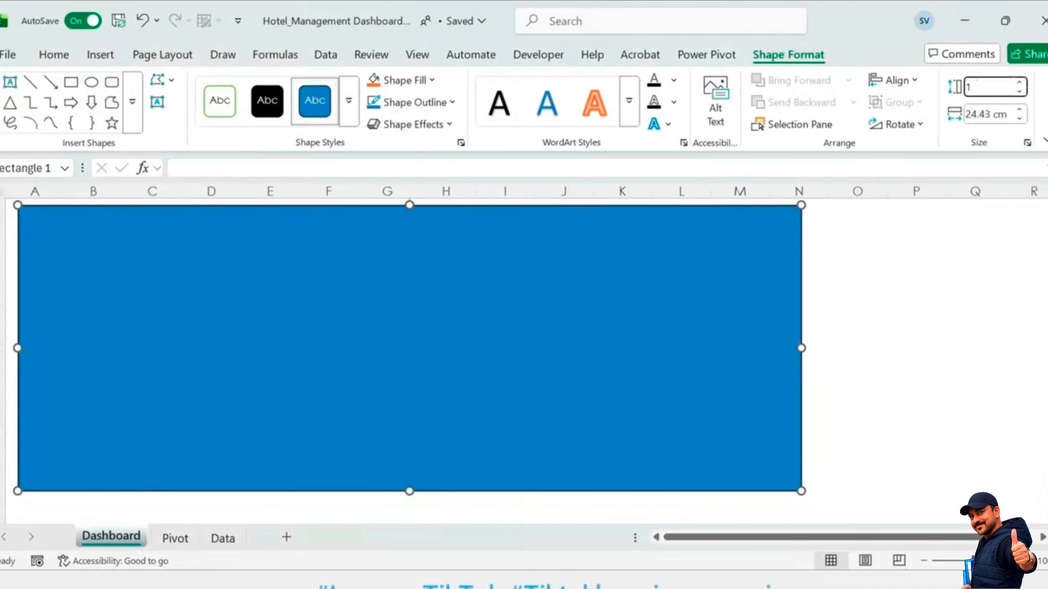
pyautogui.press('Tab')
pyautogui.write('33.37')
pyautogui.press('Return')
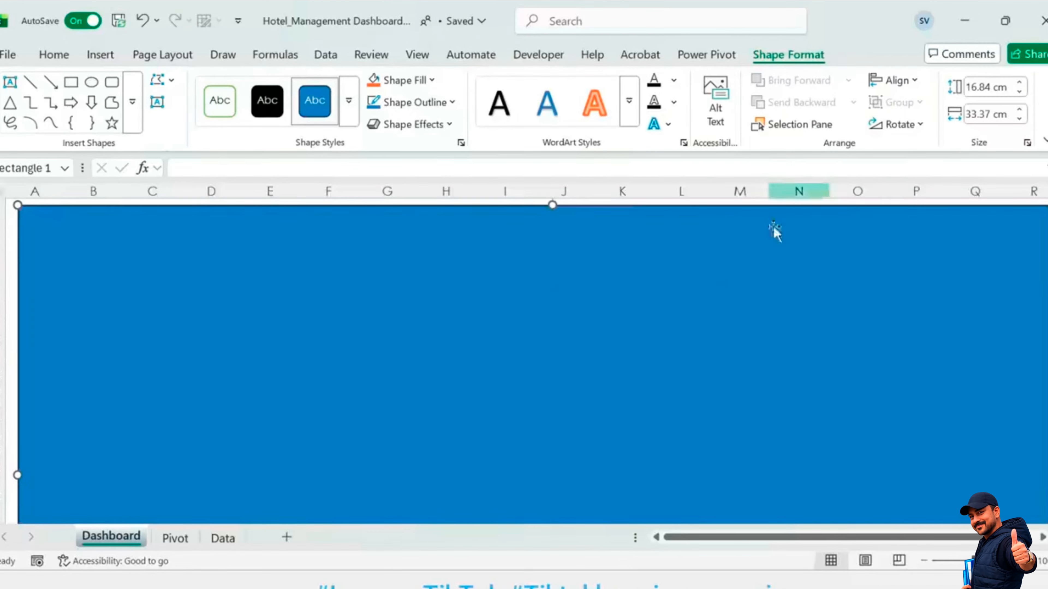
# Step: Fill the background rectangle with the light gray theme color and remove its outline
pyautogui.click(433, 81)
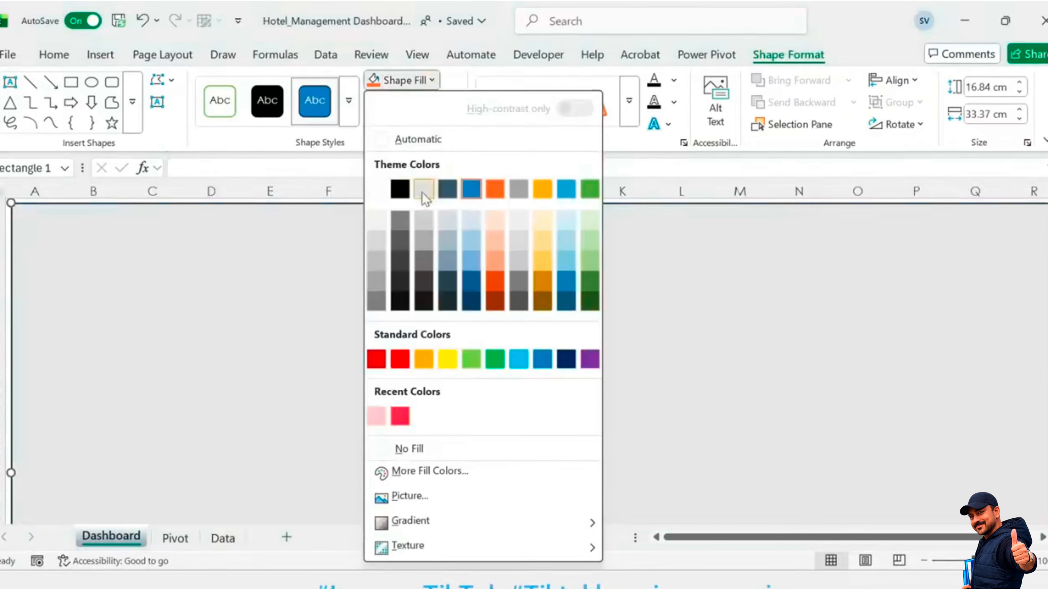
pyautogui.click(424, 191)
pyautogui.click(453, 103)
pyautogui.click(451, 428)
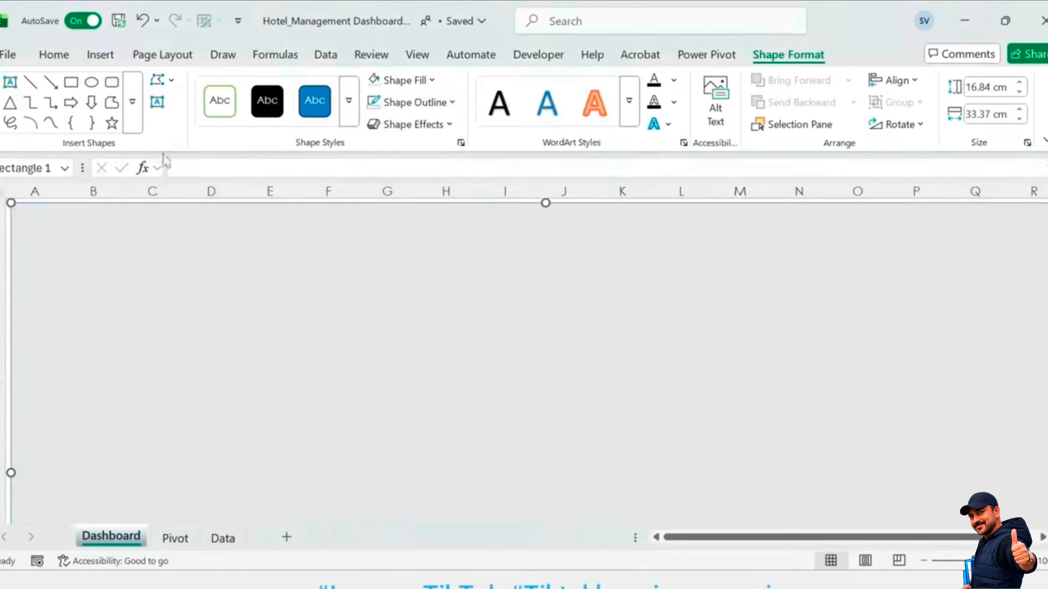
# Step: Duplicate the gray background rectangle and fill the copy with white
pyautogui.hotkey('ctrl', 'd')
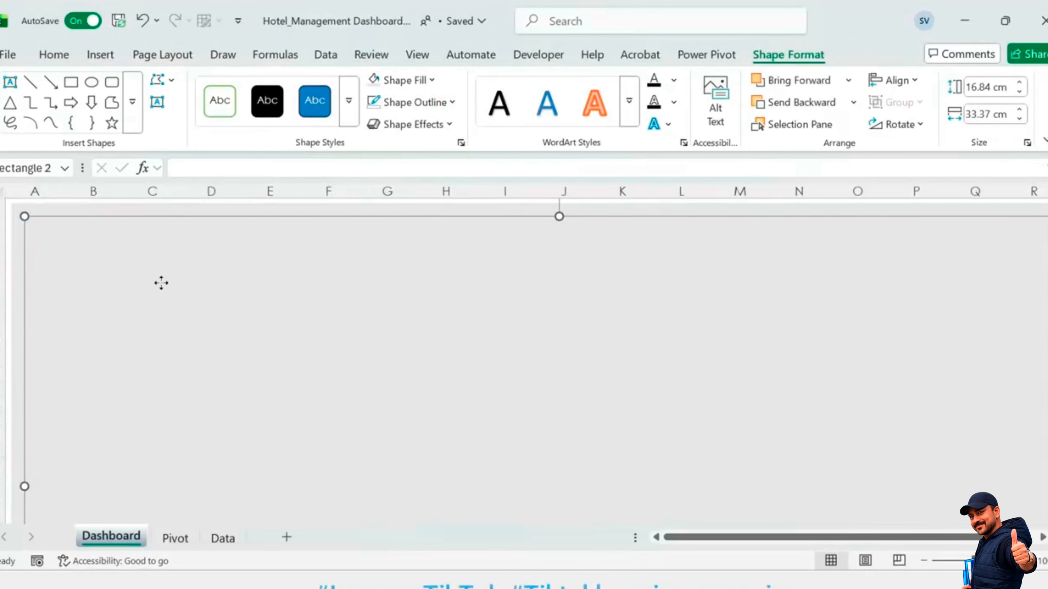
pyautogui.click(398, 79)
pyautogui.click(388, 140)
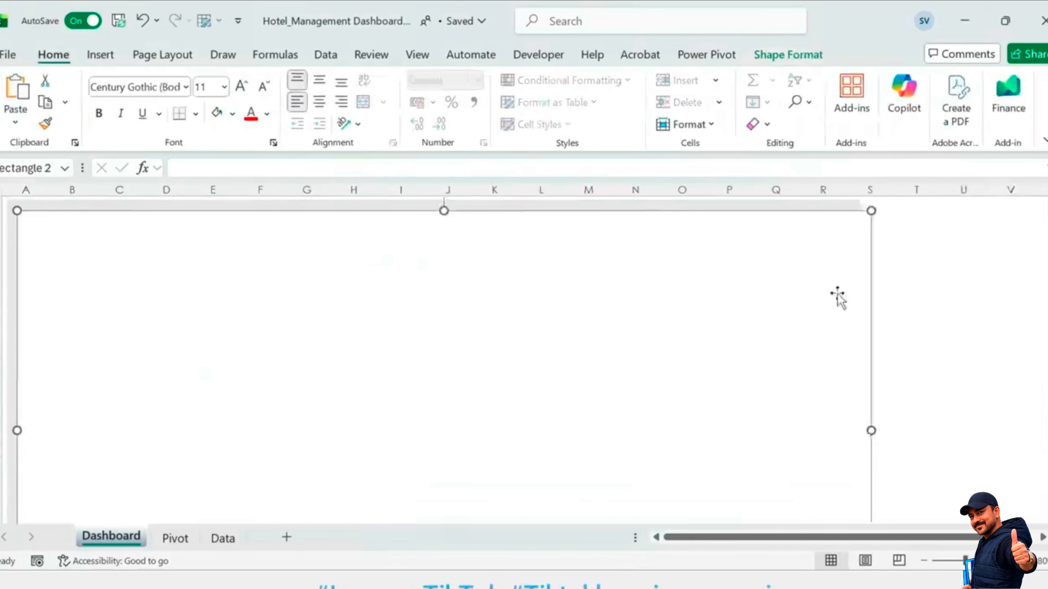
# Step: Set the white rectangle's height to 16.25 cm and its width to 32.62 cm
pyautogui.doubleClick(580, 277)
pyautogui.click(978, 88)
pyautogui.write('16.25')
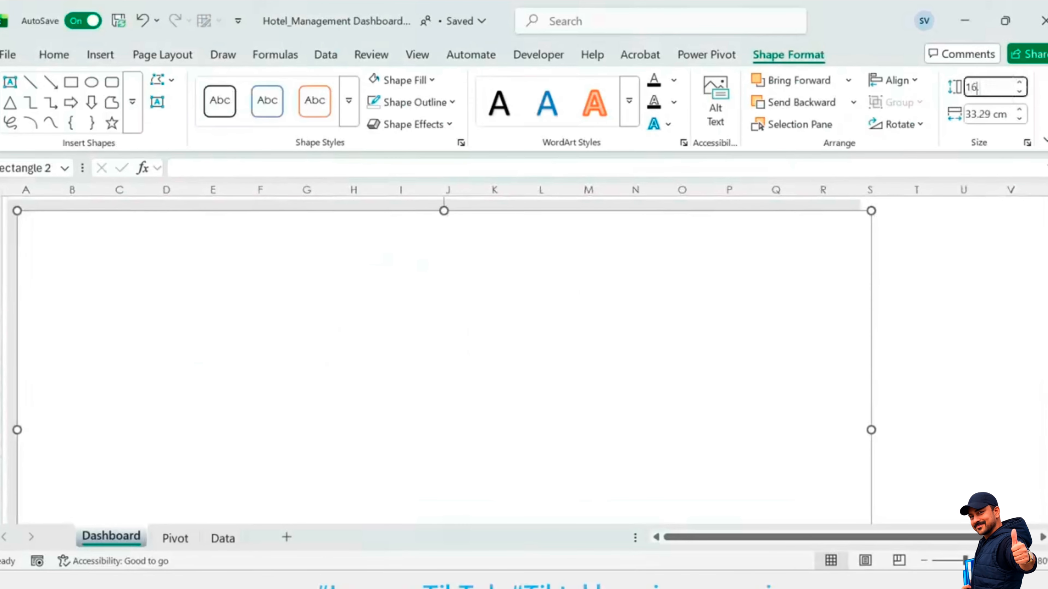
pyautogui.press('Tab')
pyautogui.write('32.60')
pyautogui.press('Return')
pyautogui.click(916, 277)
# Step: Duplicate the white panel as a header strip 2 cm high and about 31.9 cm wide, placed along the panel's upper edge
pyautogui.click(257, 290)
pyautogui.hotkey('ctrl', 'd')
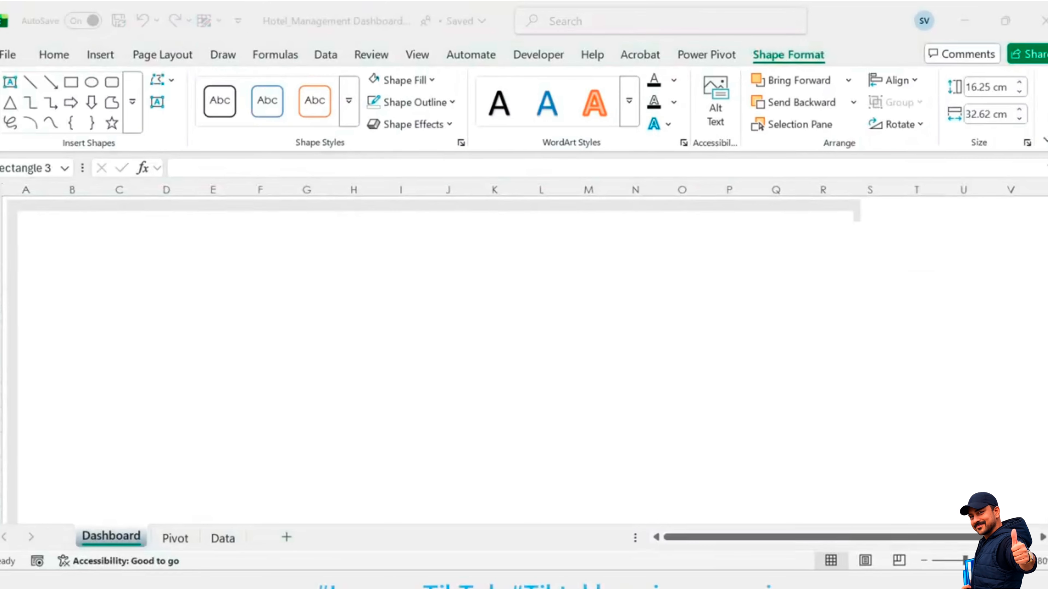
pyautogui.click(411, 334)
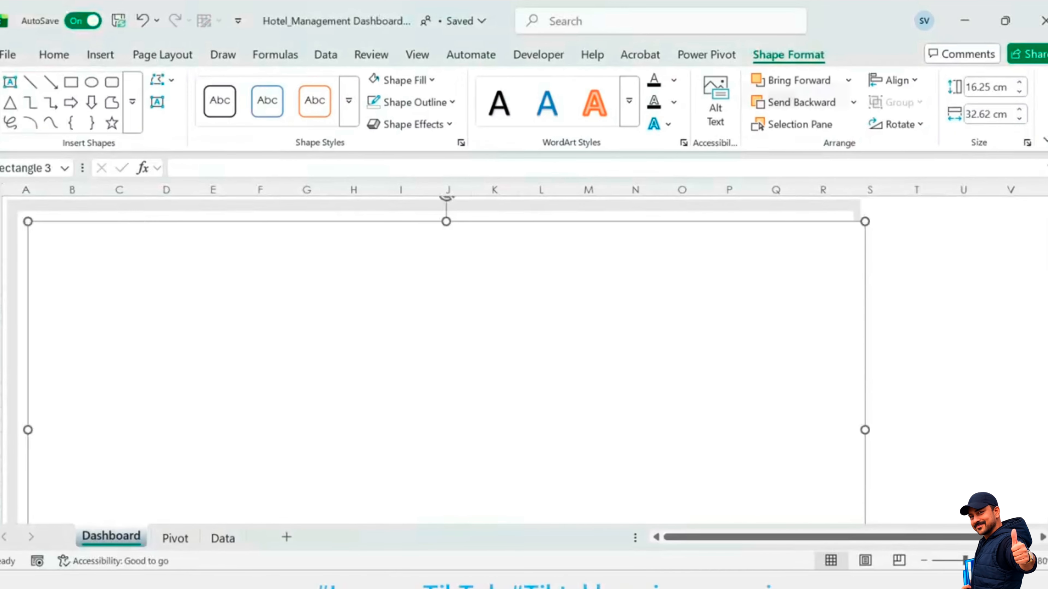
pyautogui.click(987, 87)
pyautogui.write('2')
pyautogui.press('Tab')
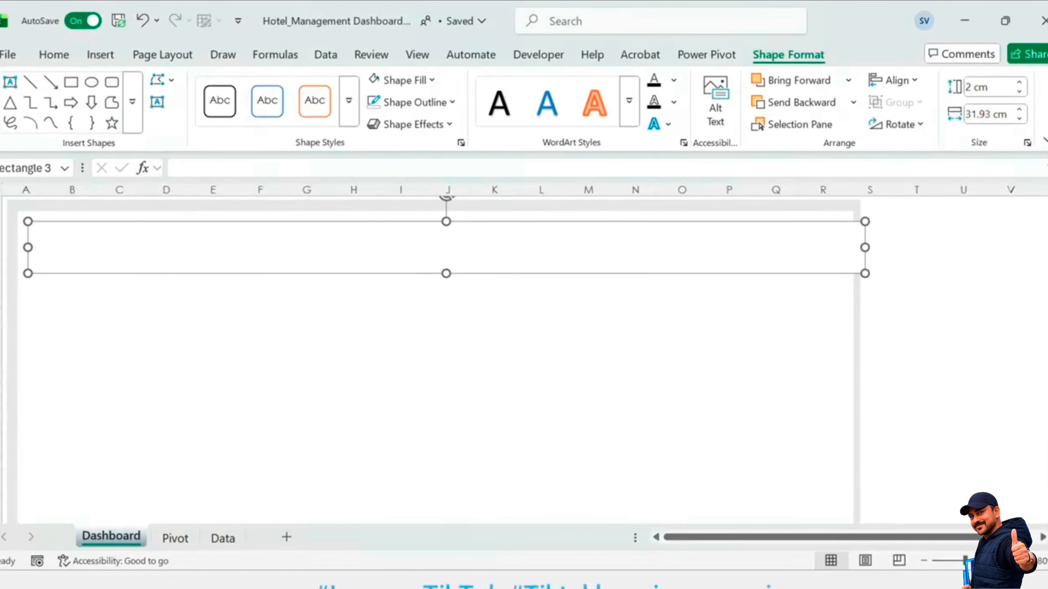
pyautogui.moveTo(865, 248); pyautogui.dragTo(847, 247)
pyautogui.moveTo(217, 269); pyautogui.dragTo(208, 253)
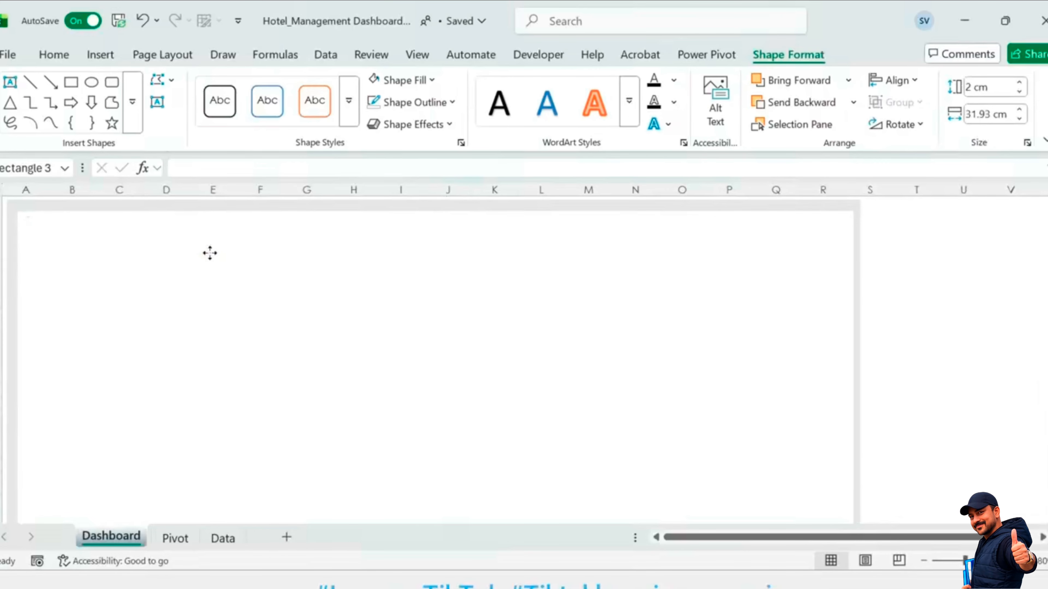
# Step: Fill the header strip with the standard dark blue color
pyautogui.click(54, 54)
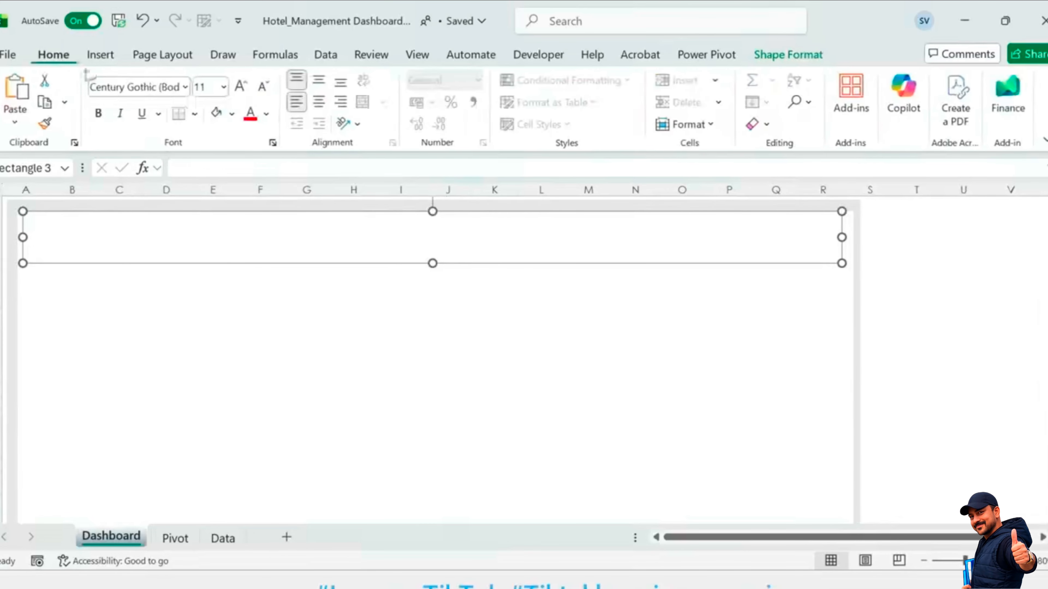
pyautogui.click(232, 114)
pyautogui.click(412, 394)
pyautogui.click(231, 294)
pyautogui.click(226, 243)
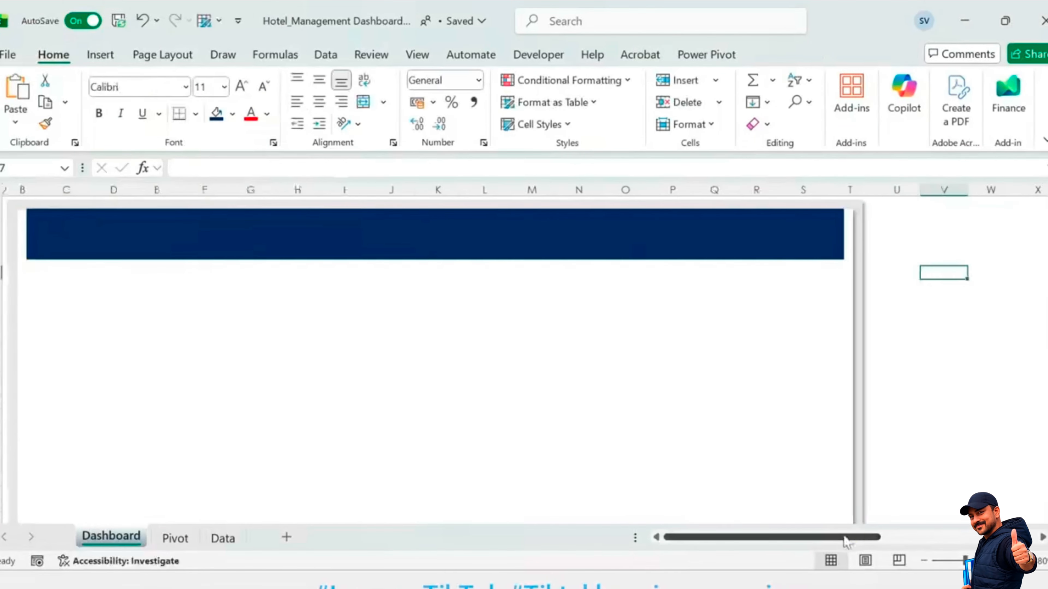
# Step: Paste the Vedakarna logo, divider line, and hotel, refresh and monitor icons onto the dark blue header strip
pyautogui.moveTo(846, 537); pyautogui.dragTo(990, 537)
pyautogui.click(640, 286)
pyautogui.keyDown('shift'); pyautogui.click(697, 266); pyautogui.keyUp('shift')
pyautogui.keyDown('shift'); pyautogui.click(753, 264); pyautogui.keyUp('shift')
pyautogui.keyDown('shift'); pyautogui.click(809, 264); pyautogui.keyUp('shift')
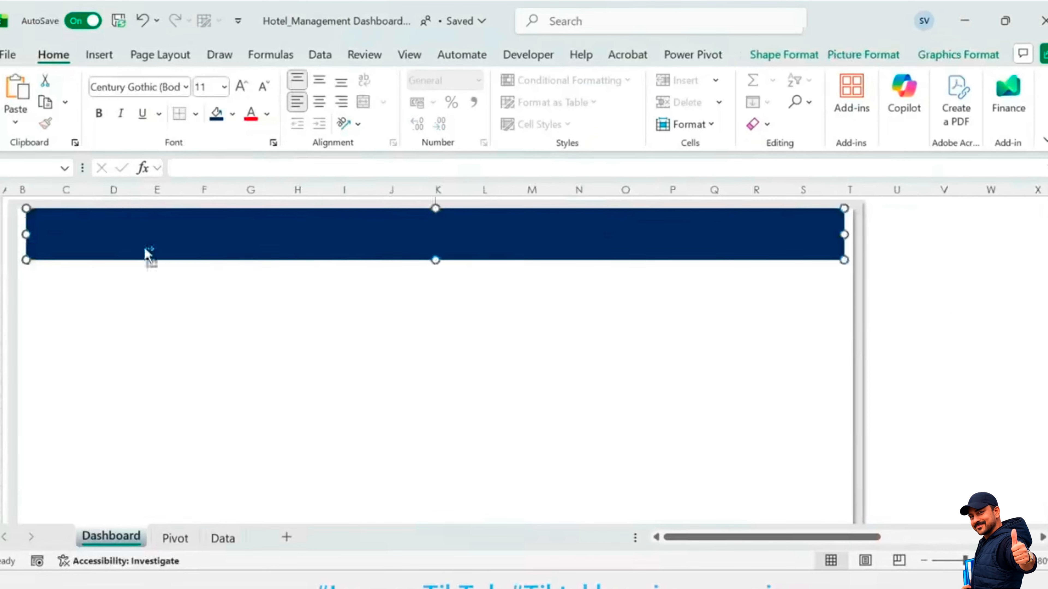
pyautogui.hotkey('ctrl', 'v')
pyautogui.rightClick(195, 244)
pyautogui.press('Escape')
# Step: Move the refresh and monitor icons together toward the right end of the header strip
pyautogui.keyDown('ctrl'); pyautogui.click(249, 250); pyautogui.keyUp('ctrl')
pyautogui.moveTo(250, 253); pyautogui.dragTo(745, 250)
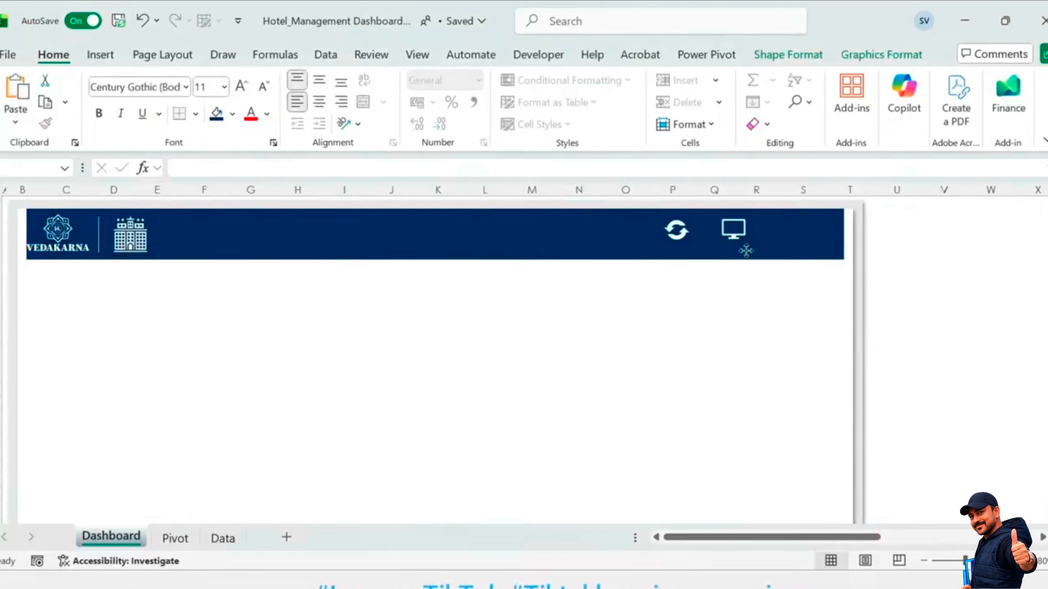
pyautogui.click(942, 298)
pyautogui.rightClick(741, 239)
pyautogui.press('Escape')
pyautogui.click(926, 285)
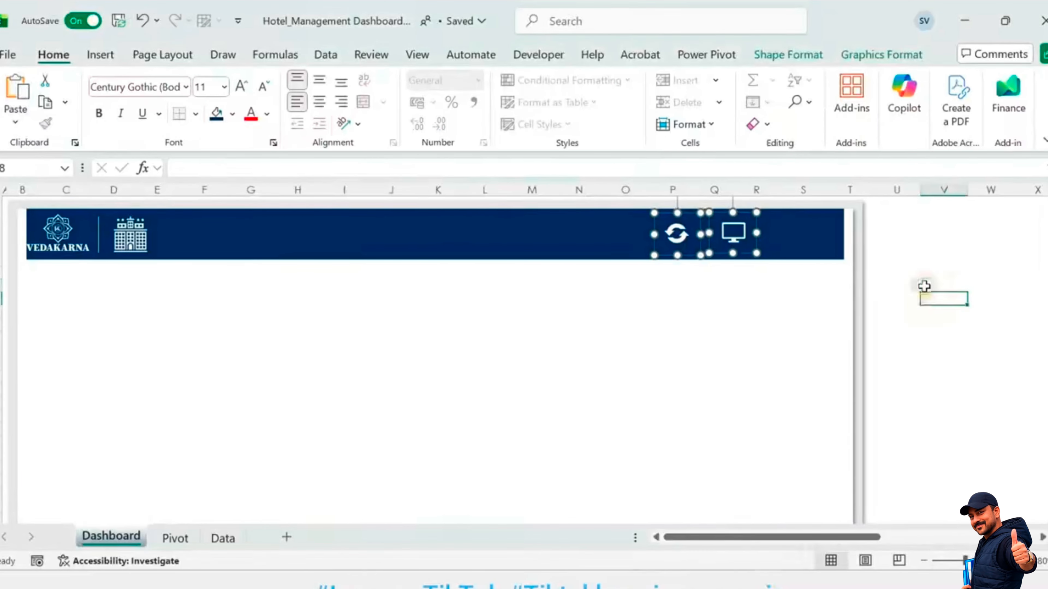
# Step: Add a text box about 16.5 cm wide and 1.7 cm high beside the hotel icon, reading "Hotel Management Booking Dashboard"
pyautogui.click(98, 55)
pyautogui.click(234, 122)
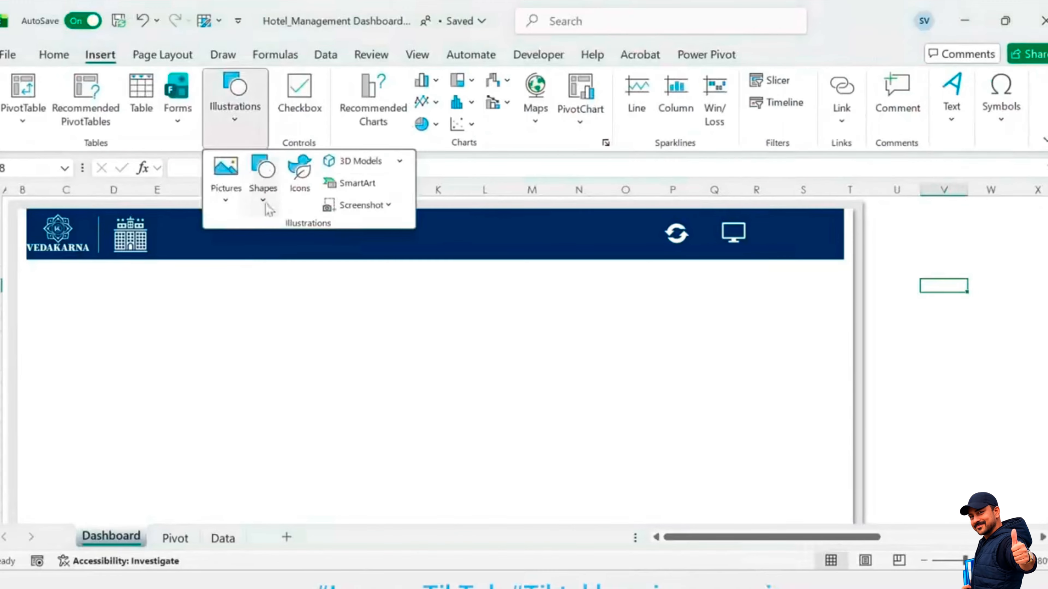
pyautogui.click(265, 194)
pyautogui.click(255, 249)
pyautogui.moveTo(168, 221); pyautogui.dragTo(591, 266)
pyautogui.write('Hotel management Boo')
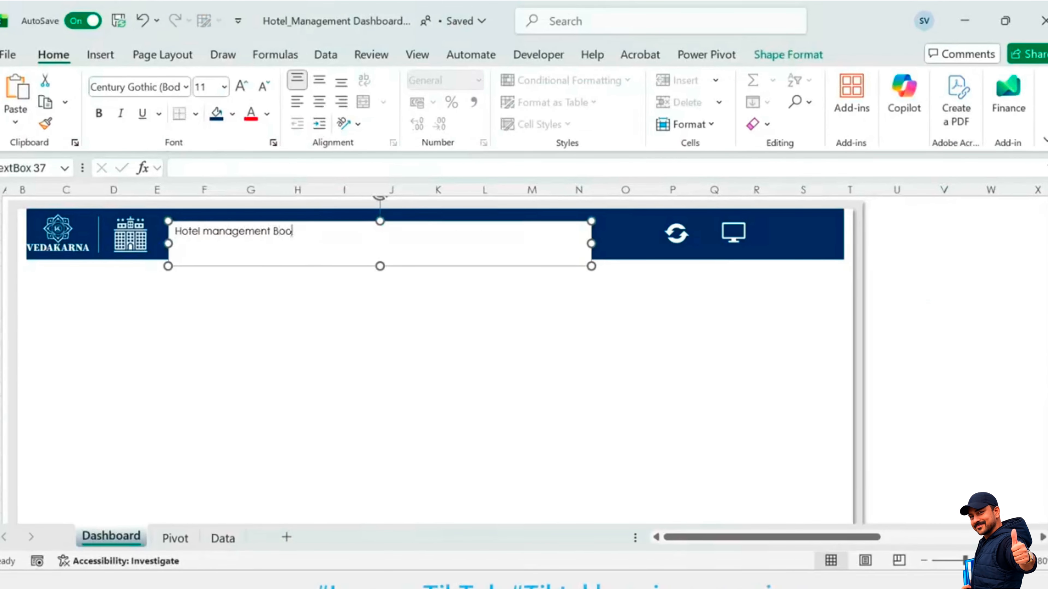
# Step: Set the header title's font to Calibri and its text color to white
pyautogui.hotkey('ctrl', 'a')
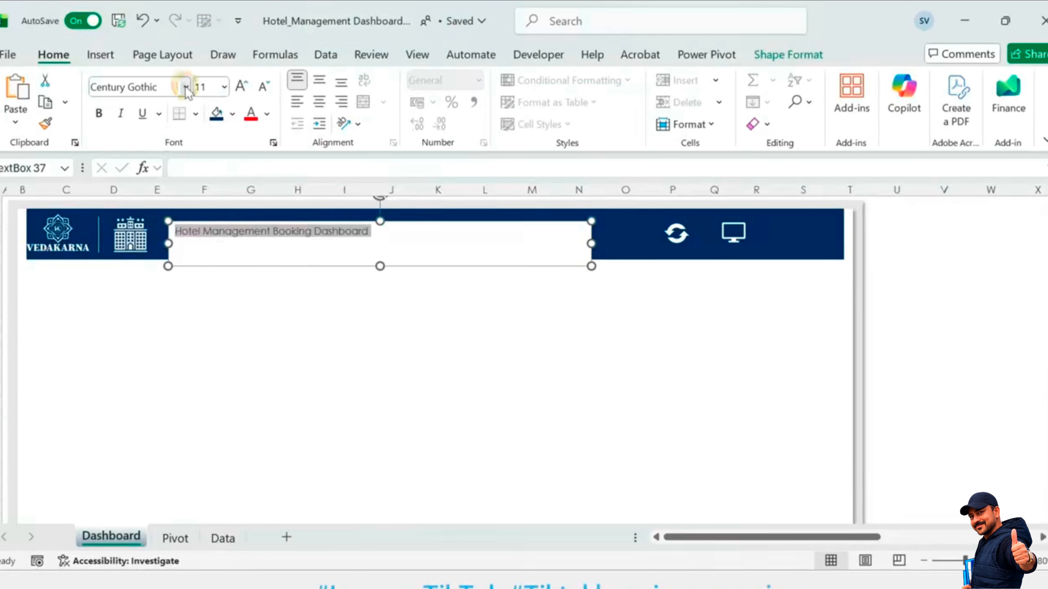
pyautogui.click(185, 87)
pyautogui.write('Calibri')
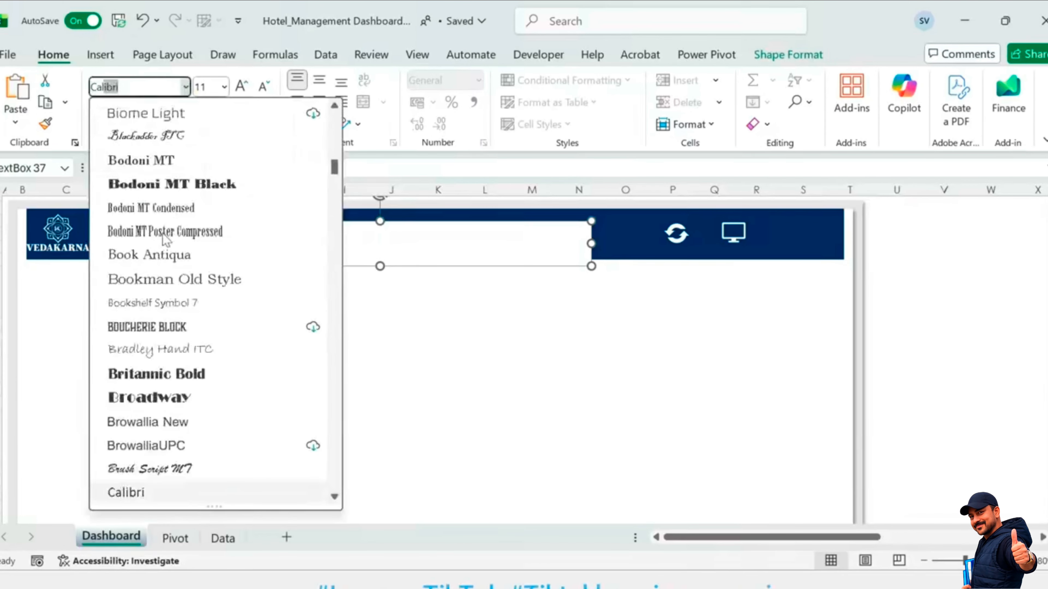
pyautogui.press('Return')
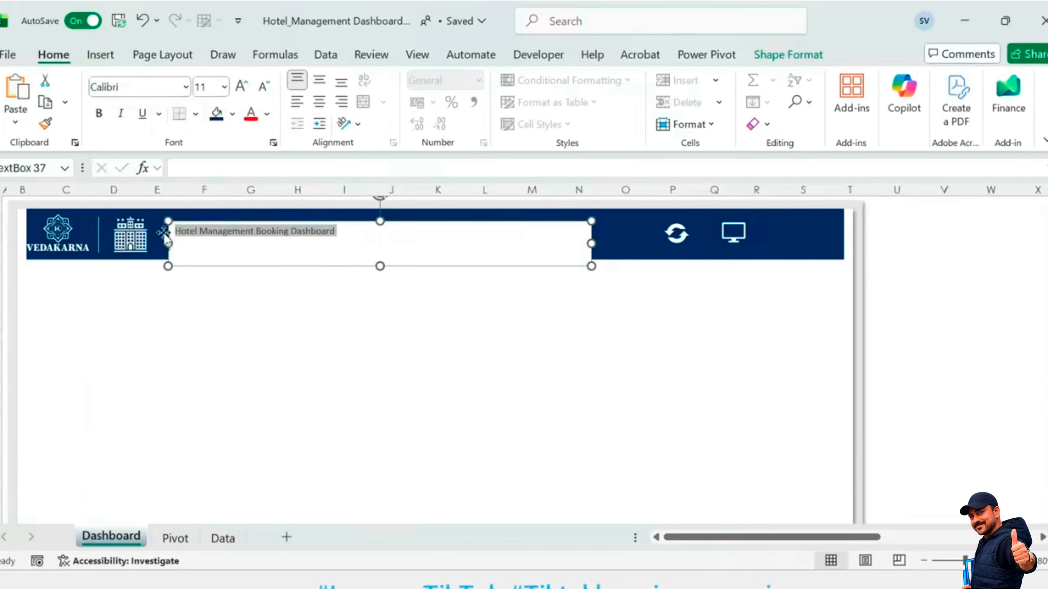
pyautogui.click(267, 116)
pyautogui.click(274, 223)
# Step: Remove the fill and the outline of the header title's text box
pyautogui.click(431, 80)
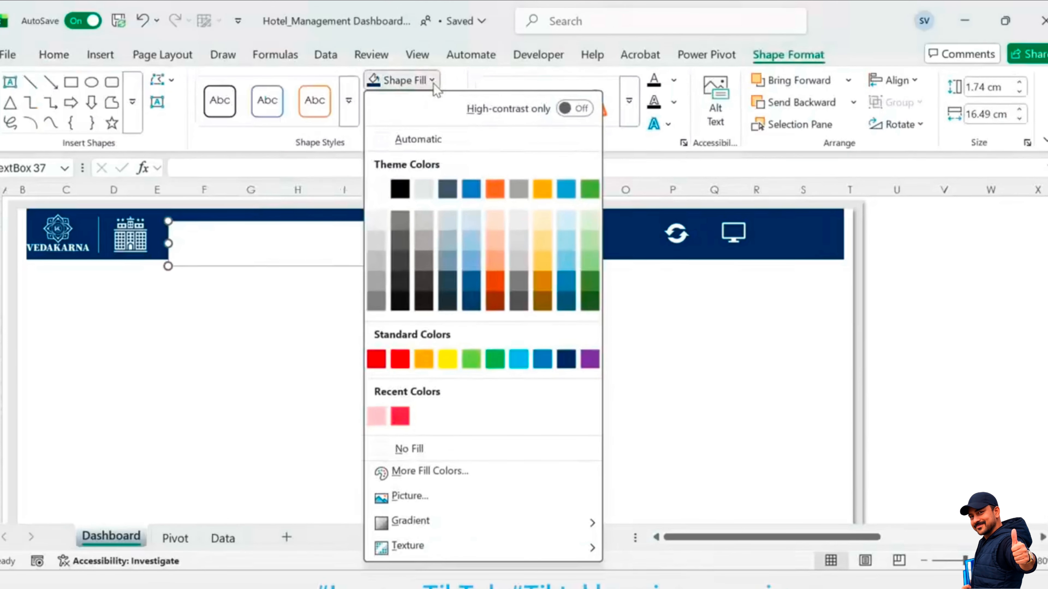
pyautogui.click(454, 450)
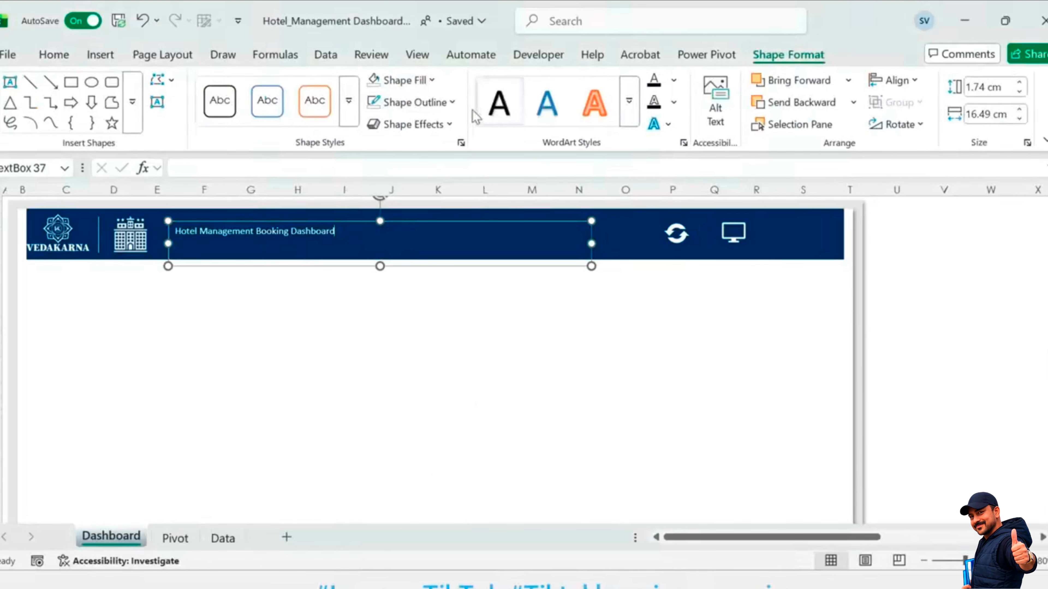
pyautogui.click(452, 104)
pyautogui.scroll(-3, 482, 392)
pyautogui.click(458, 429)
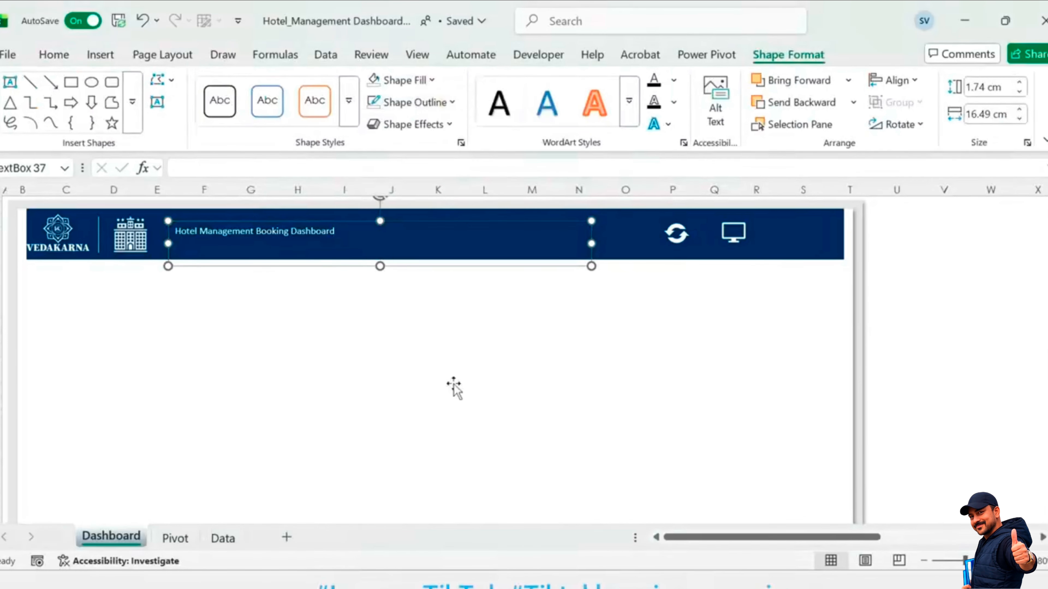
# Step: Make the header title bold at font size 32
pyautogui.tripleClick(322, 231)
pyautogui.click(51, 55)
pyautogui.click(206, 88)
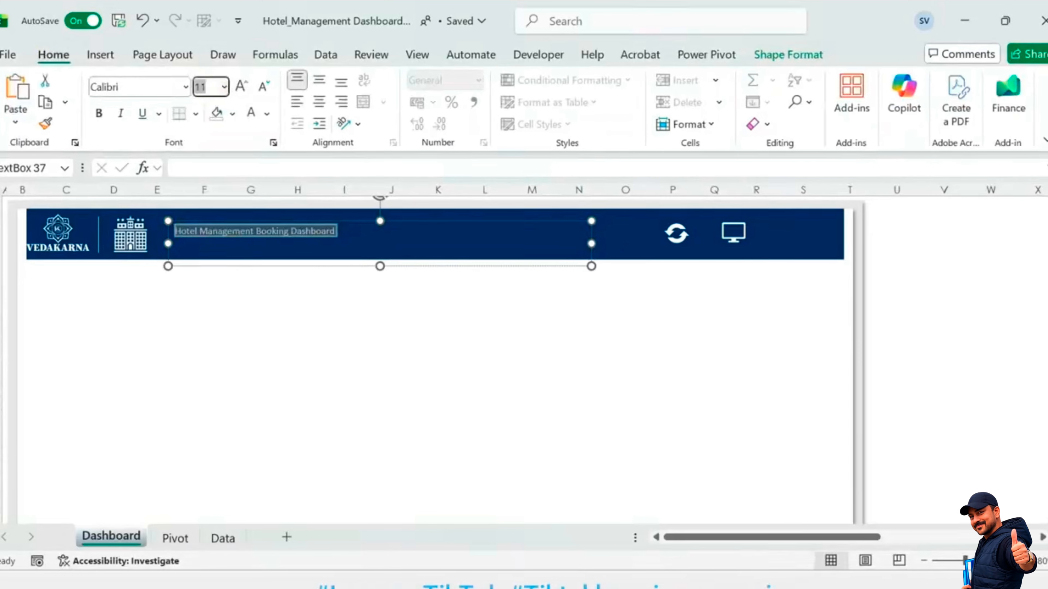
pyautogui.press('Return')
pyautogui.click(98, 113)
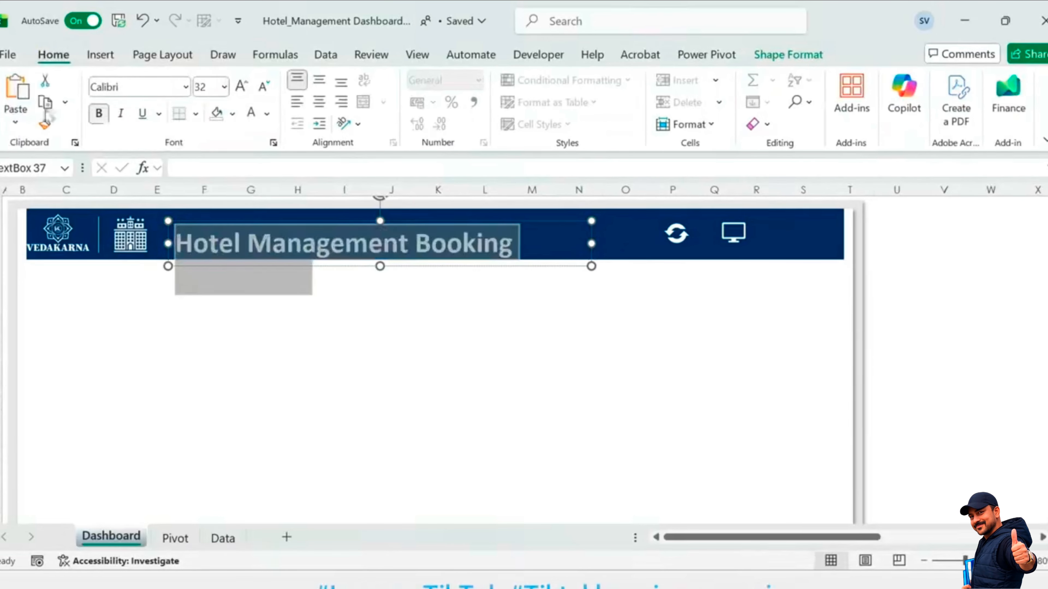
# Step: Resize and reposition the title text box so the whole title fits on one line inside the header strip
pyautogui.moveTo(591, 243); pyautogui.dragTo(641, 243)
pyautogui.moveTo(405, 267); pyautogui.dragTo(405, 260)
pyautogui.moveTo(424, 220); pyautogui.dragTo(416, 210)
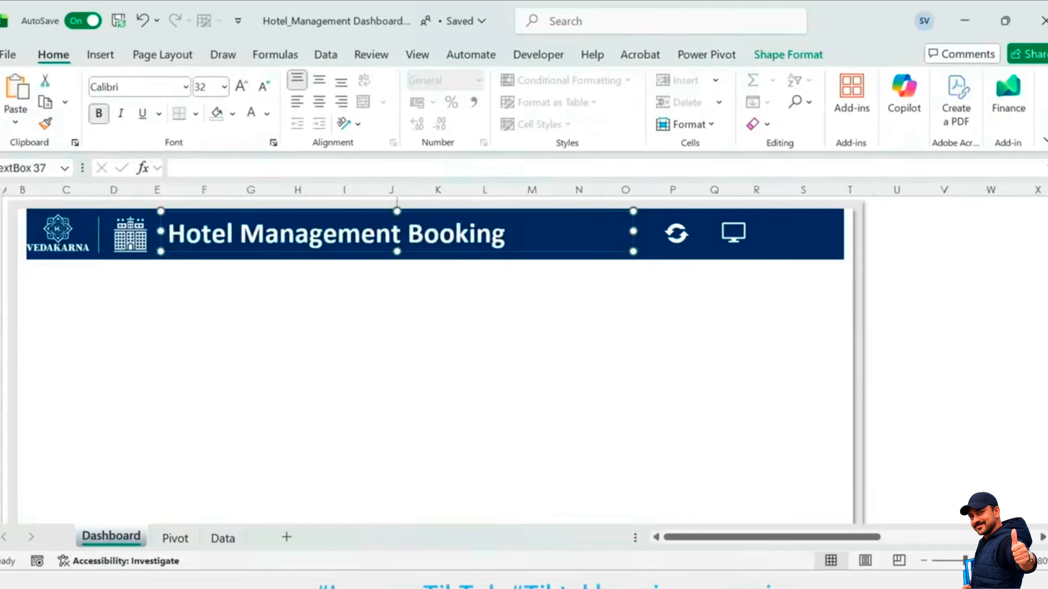
pyautogui.moveTo(634, 232); pyautogui.dragTo(658, 232)
pyautogui.click(916, 309)
# Step: Shift the Vedakarna logo and the divider line slightly to the right within the header strip
pyautogui.moveTo(67, 231); pyautogui.dragTo(72, 231)
pyautogui.click(103, 235)
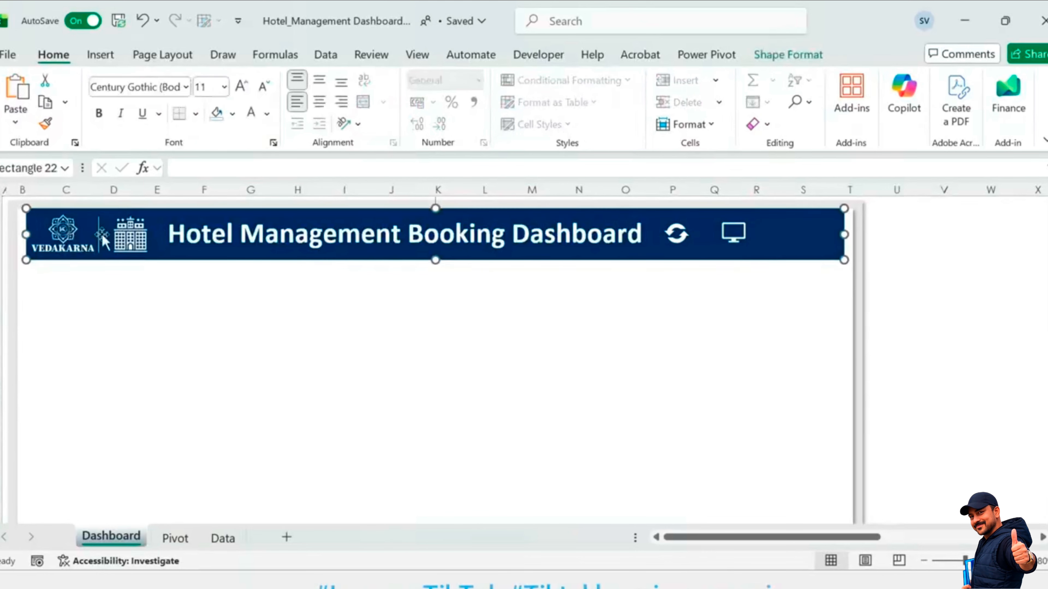
pyautogui.click(965, 225)
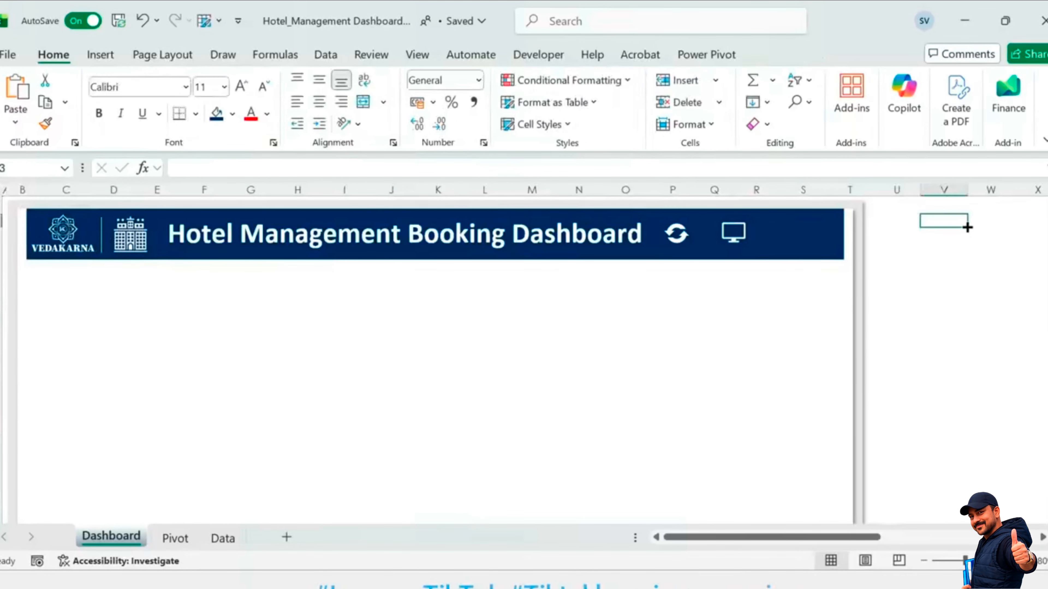
# Step: Copy the large white panel and place the copy below the header strip
pyautogui.click(350, 330)
pyautogui.click(100, 55)
pyautogui.hotkey('ctrl', 'c')
pyautogui.hotkey('ctrl', 'v')
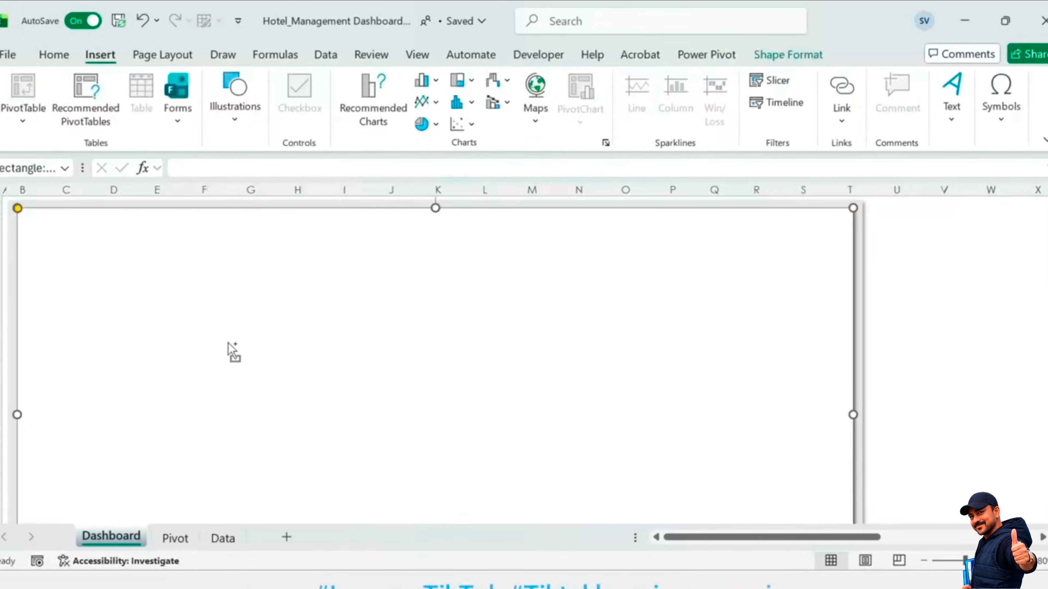
pyautogui.moveTo(205, 328); pyautogui.dragTo(211, 389)
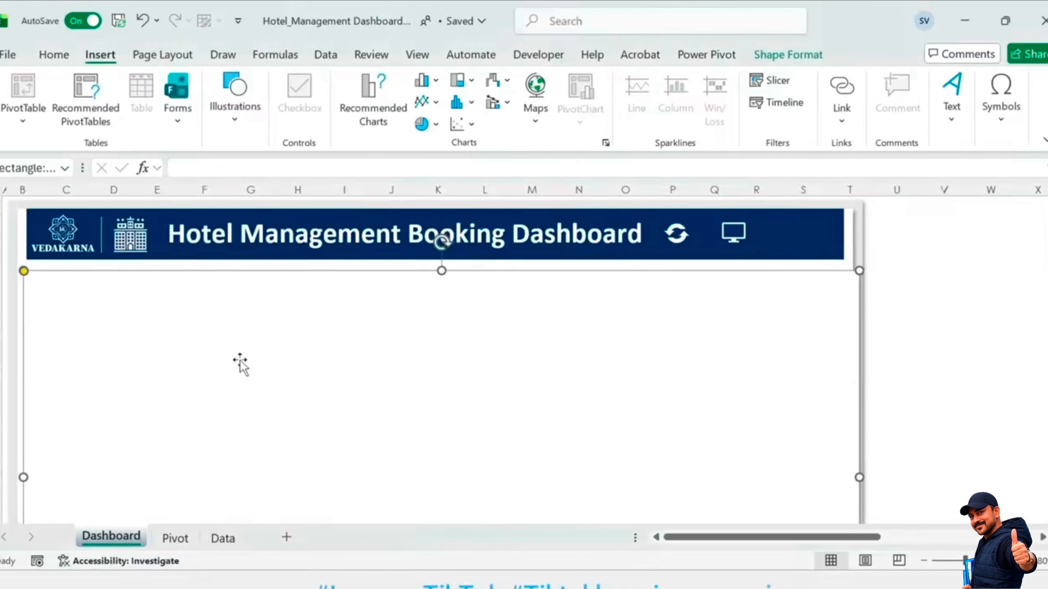
# Step: Resize the copied panel to 1.71 cm high and 30.56 cm wide, and set it directly under the header strip
pyautogui.click(788, 54)
pyautogui.doubleClick(990, 87)
pyautogui.write('1.71')
pyautogui.press('Tab')
pyautogui.write('30.56')
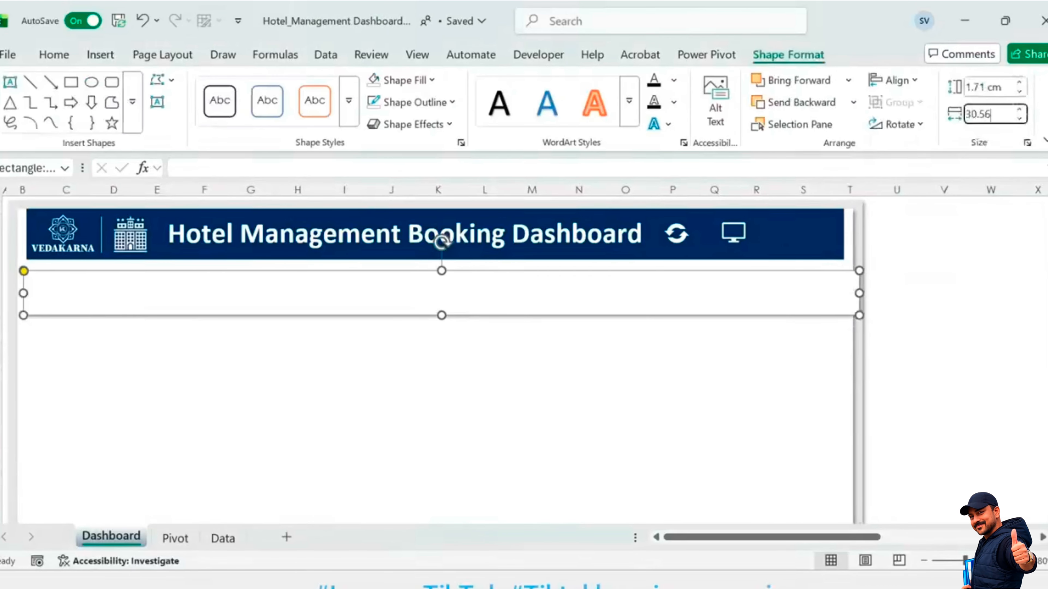
pyautogui.press('Return')
pyautogui.click(985, 286)
pyautogui.click(399, 312)
pyautogui.moveTo(303, 305); pyautogui.dragTo(306, 295)
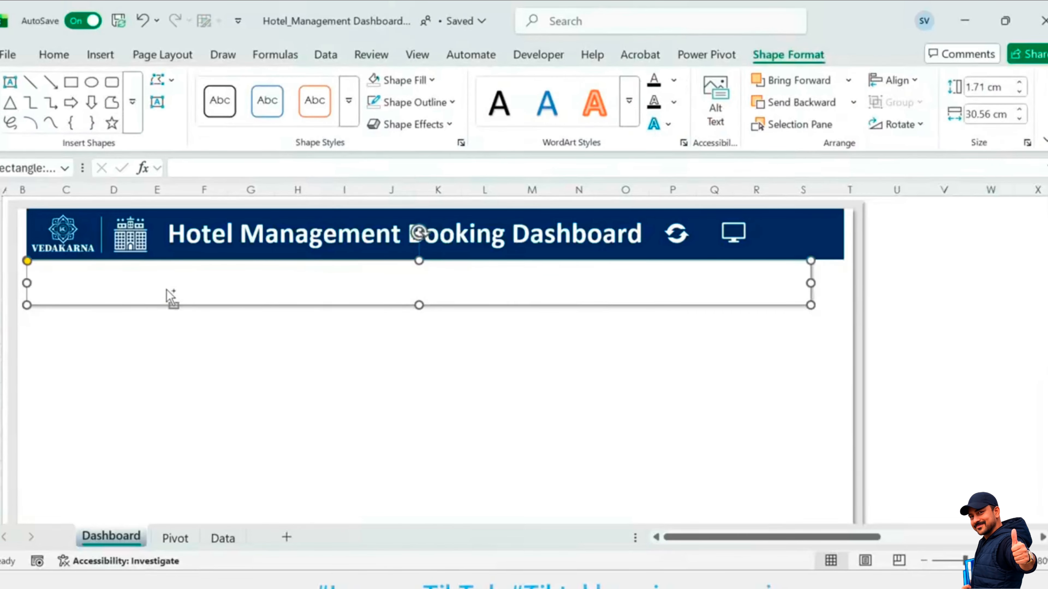
# Step: Turn a copy of the white strip, shortened to about 1 cm high, into a dark blue bar without a shadow
pyautogui.moveTo(419, 261); pyautogui.dragTo(429, 286)
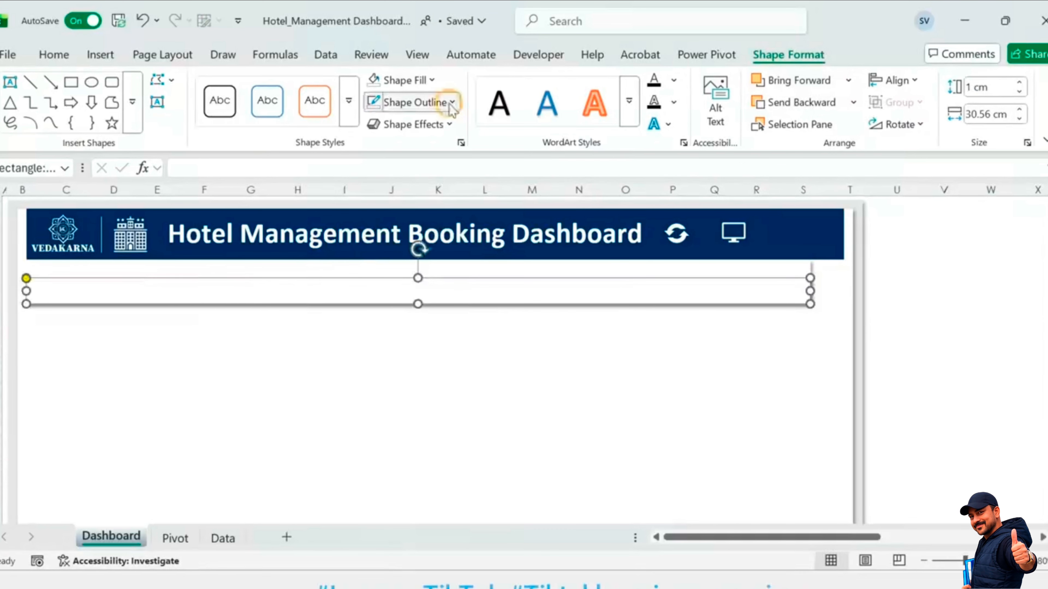
pyautogui.click(450, 125)
pyautogui.moveTo(461, 195)
pyautogui.click(509, 164)
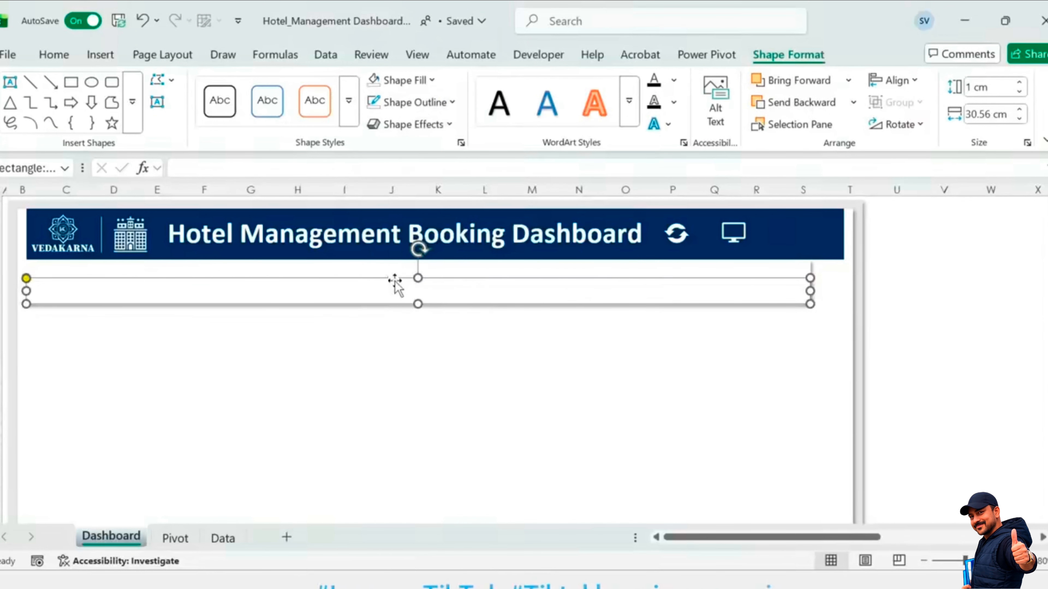
pyautogui.moveTo(418, 278); pyautogui.dragTo(418, 284)
pyautogui.click(233, 114)
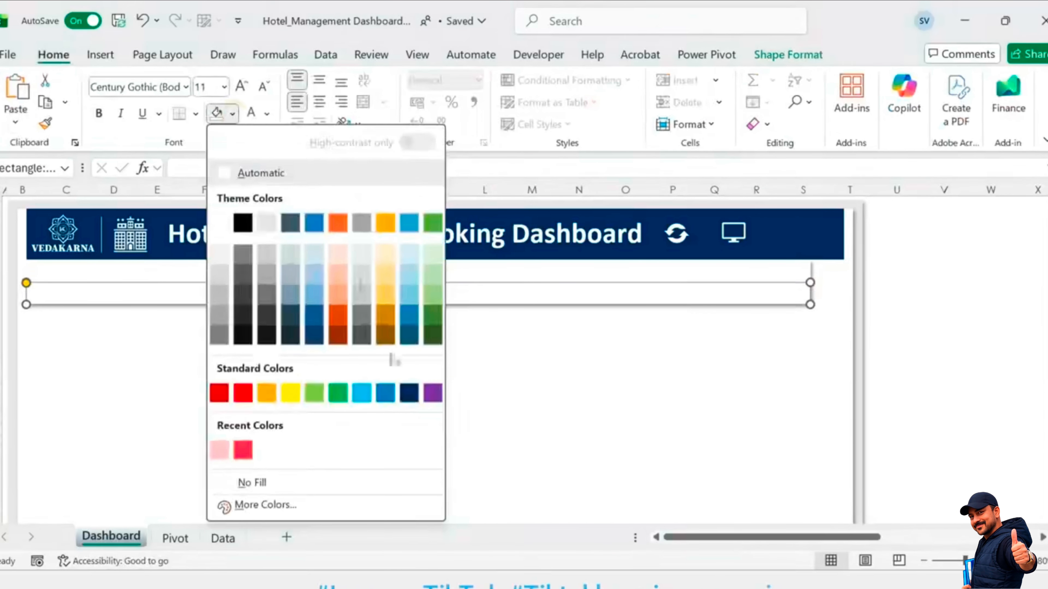
pyautogui.click(399, 394)
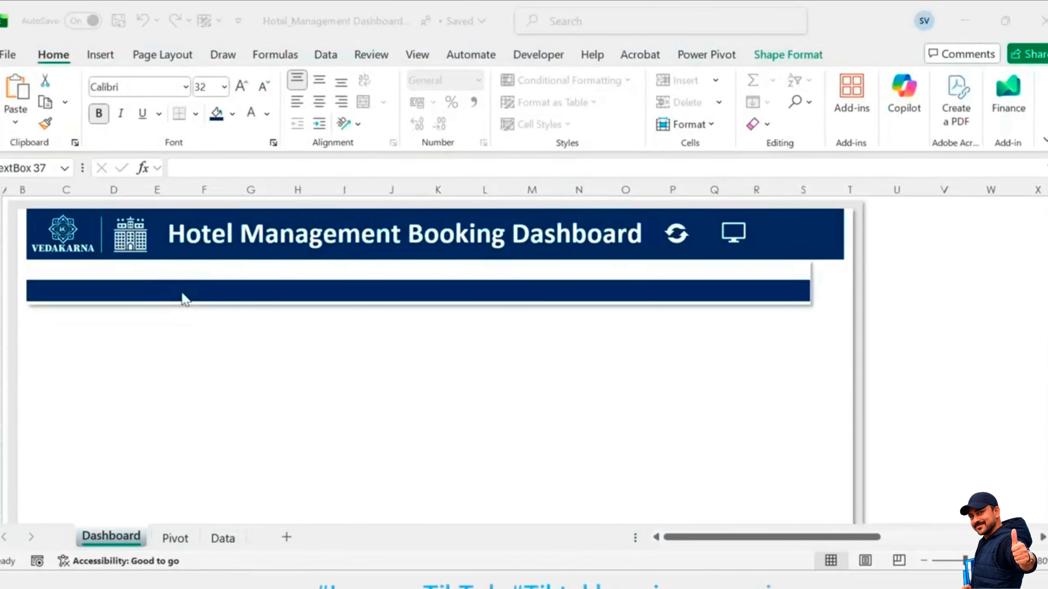
# Step: Copy the dashboard title text box onto the dark blue bar, set its font size to 14, and shrink it to fit the bar's start
pyautogui.click(99, 58)
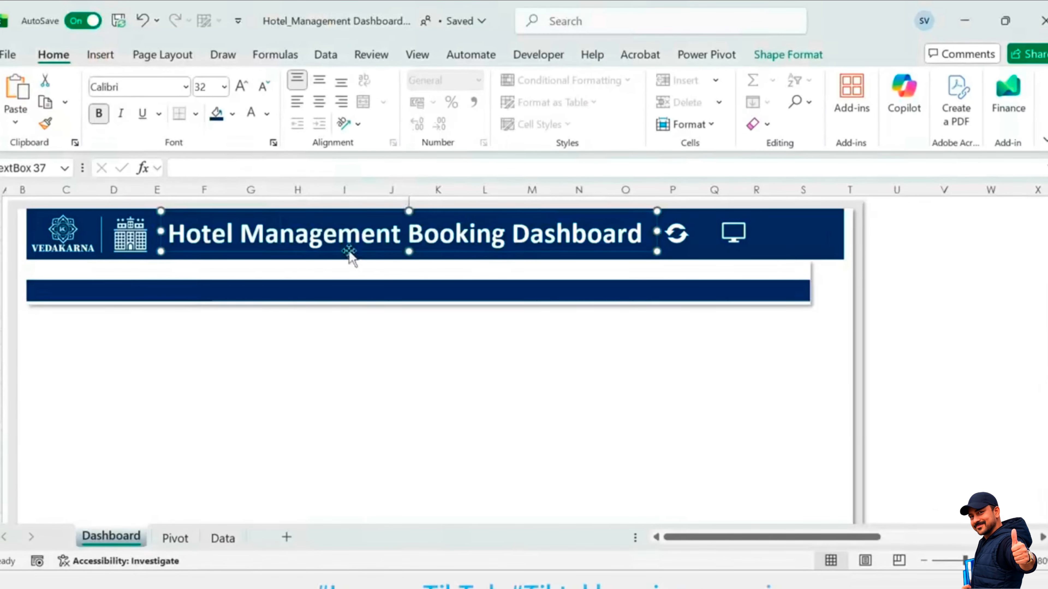
pyautogui.keyDown('ctrl'); pyautogui.moveTo(351, 258); pyautogui.dragTo(281, 314); pyautogui.keyUp('ctrl')
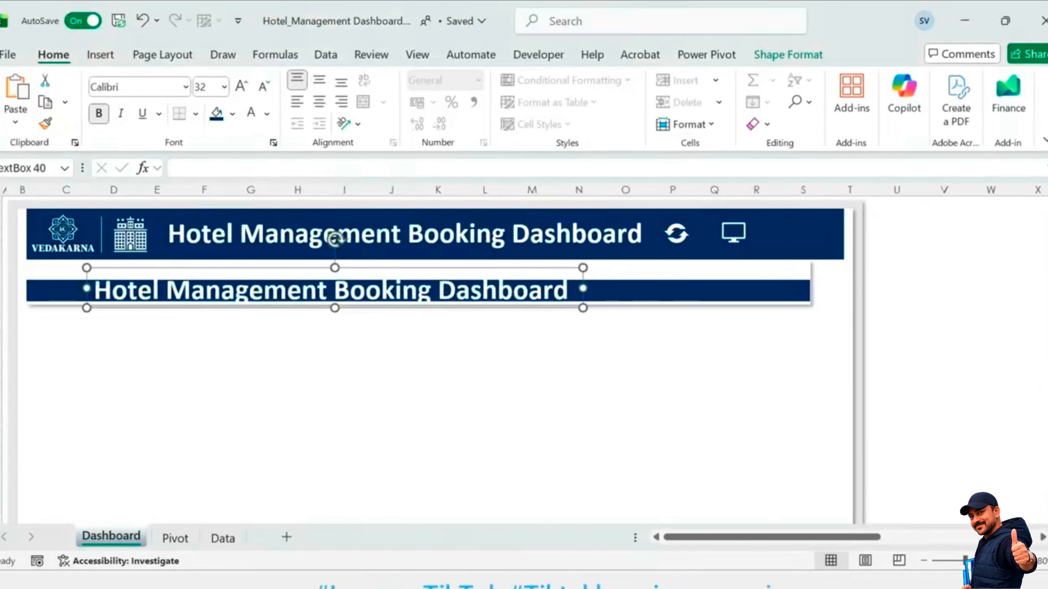
pyautogui.write('14')
pyautogui.press('Return')
pyautogui.moveTo(334, 268); pyautogui.dragTo(334, 299)
pyautogui.moveTo(583, 299); pyautogui.dragTo(168, 300)
pyautogui.moveTo(149, 281); pyautogui.dragTo(92, 281)
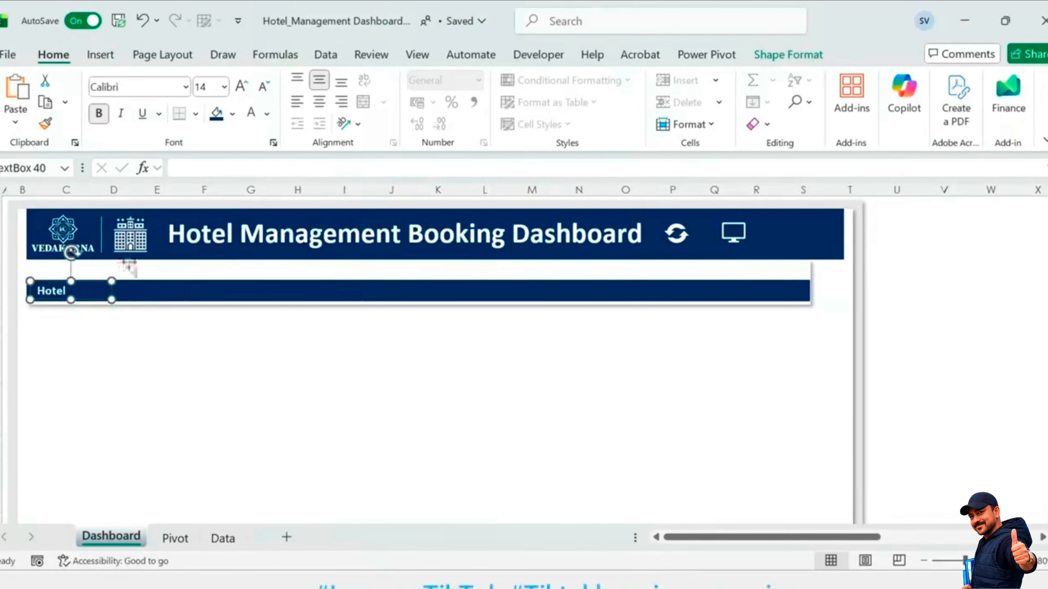
# Step: Link the small text box to Pivot!A4, set its font size to 14, and widen it to fit the hotel name on one line
pyautogui.click(194, 169)
pyautogui.write('=')
pyautogui.click(175, 538)
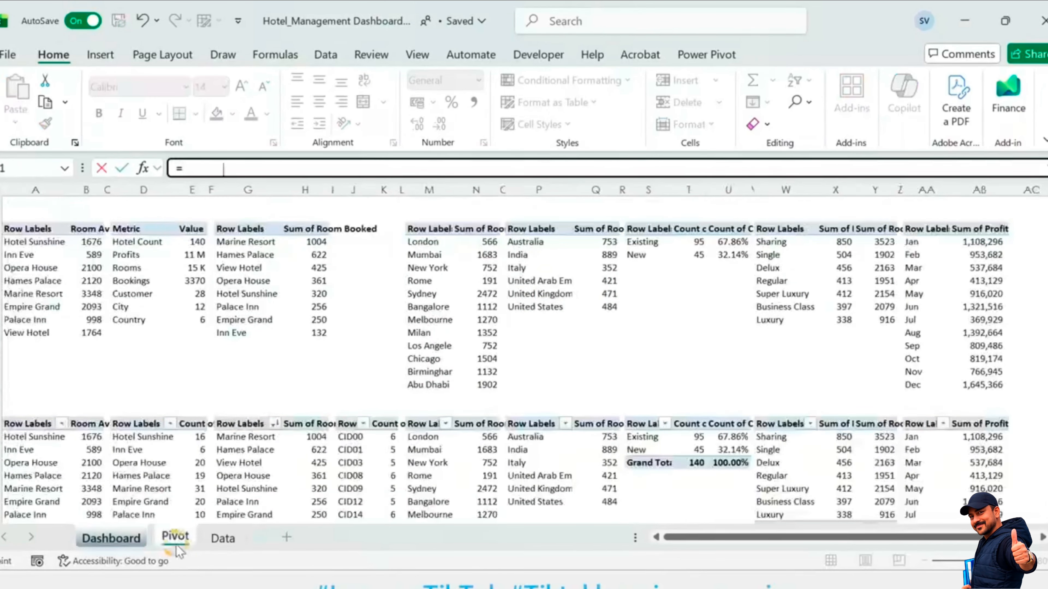
pyautogui.press('Return')
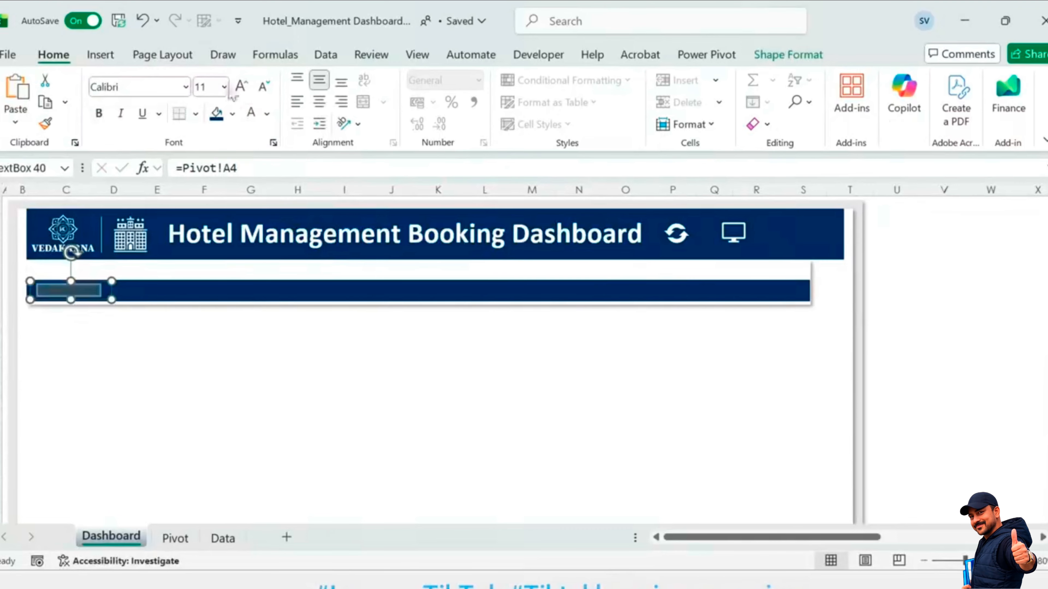
pyautogui.click(241, 86)
pyautogui.click(241, 87)
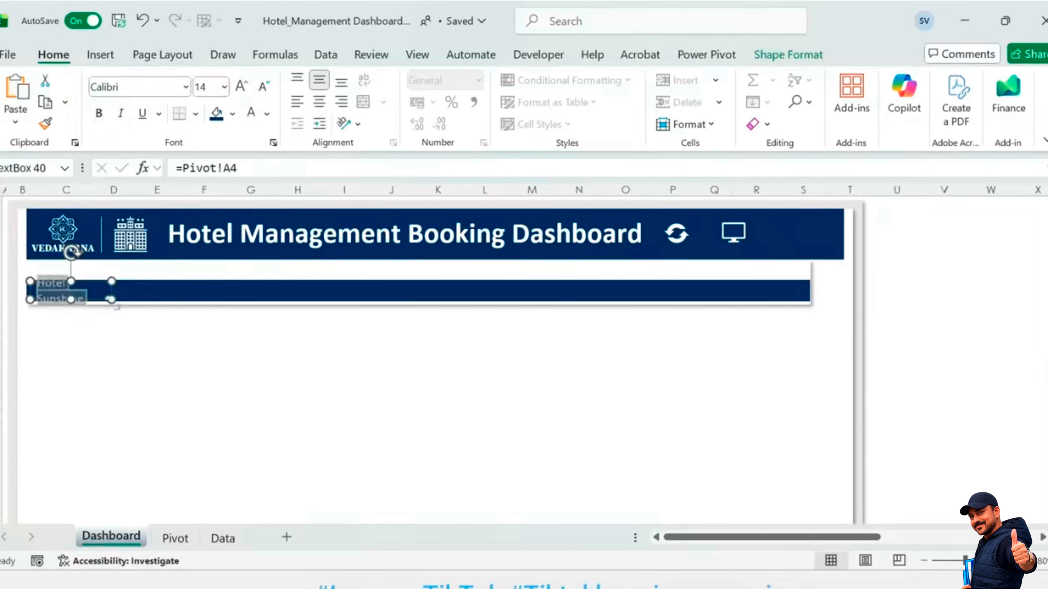
pyautogui.moveTo(111, 300); pyautogui.dragTo(127, 301)
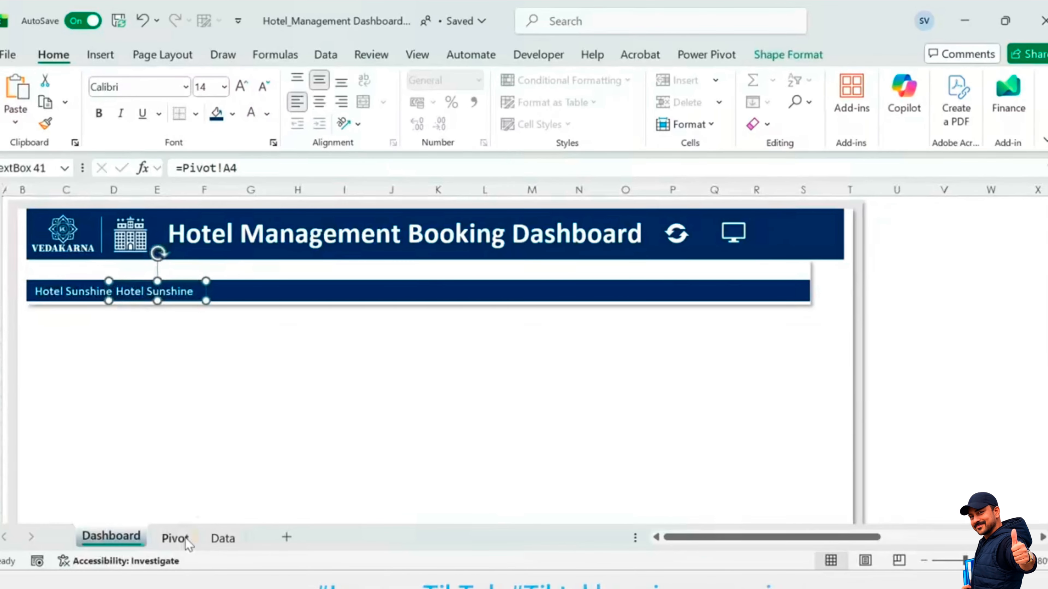
# Step: Link the copied label beside the first hotel name to its room count in Pivot!B4
pyautogui.click(186, 542)
pyautogui.click(110, 533)
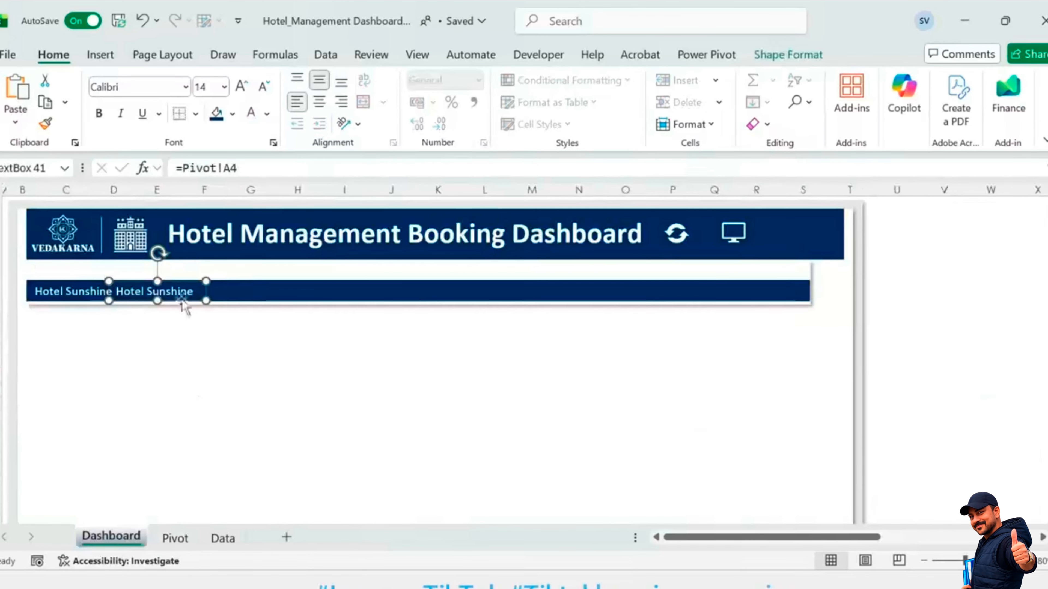
pyautogui.press('BackSpace')
pyautogui.write('B')
pyautogui.press('Return')
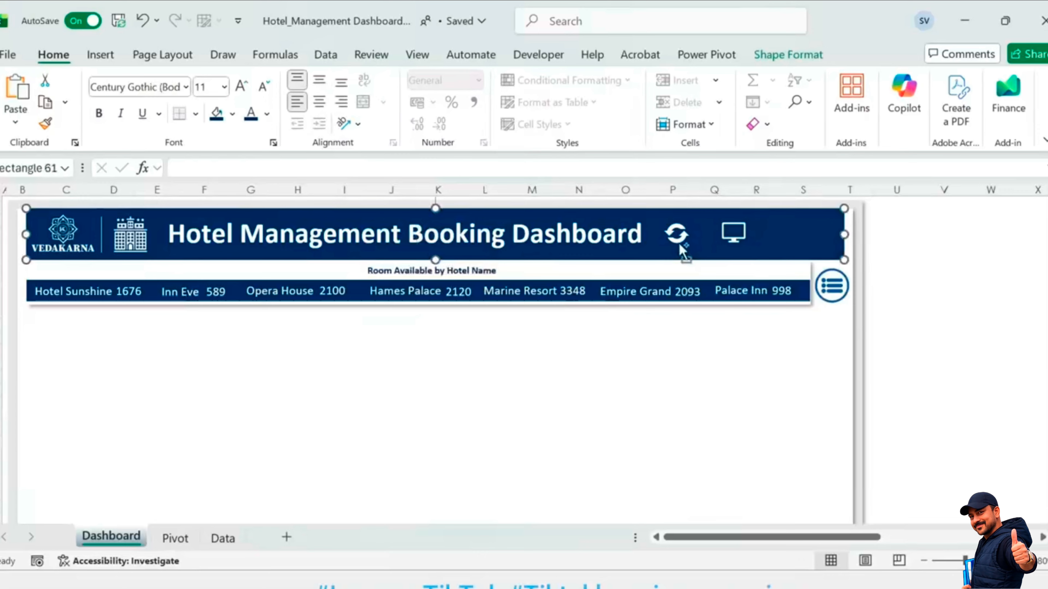
# Step: Place a copy of the header strip below the hotel room bar and resize it to 1.49 cm high and 4.8 cm wide
pyautogui.moveTo(491, 248); pyautogui.dragTo(481, 339)
pyautogui.moveTo(482, 339); pyautogui.dragTo(482, 340)
pyautogui.click(788, 54)
pyautogui.click(990, 87)
pyautogui.write('1')
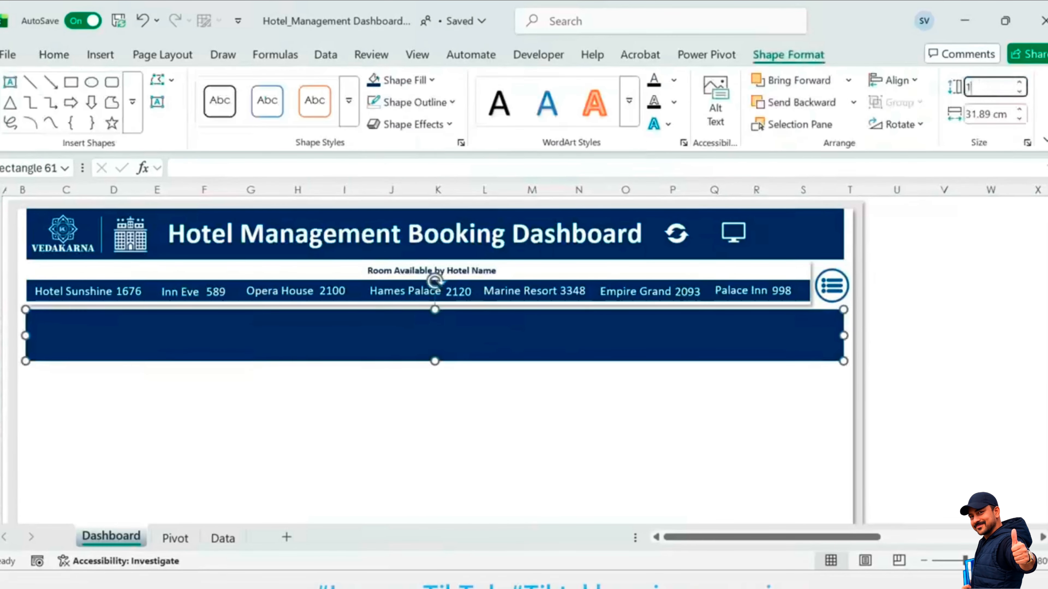
pyautogui.write('.49')
pyautogui.press('Tab')
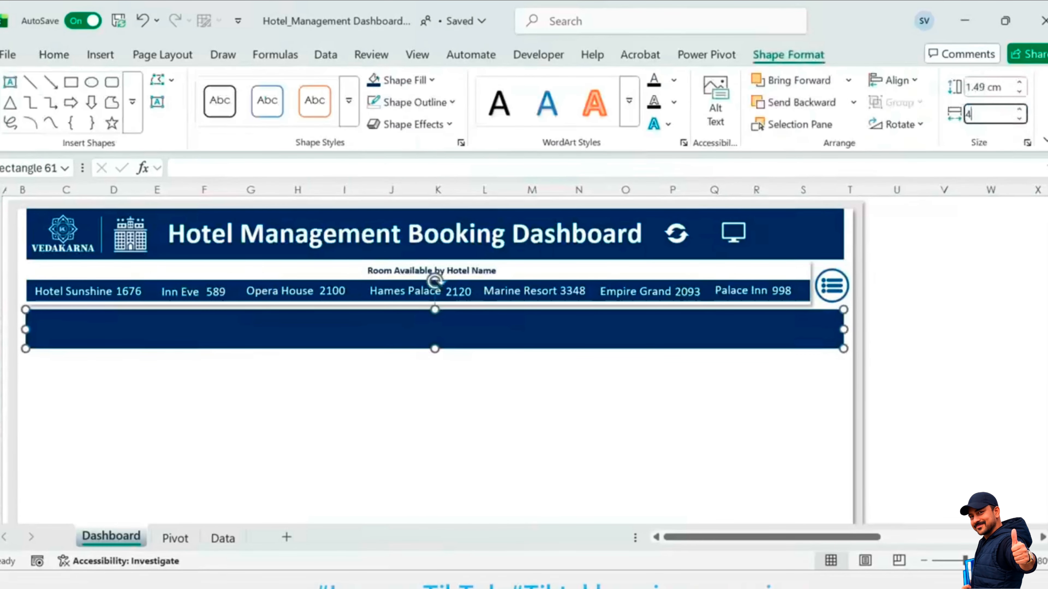
pyautogui.write('4.8')
pyautogui.press('Return')
pyautogui.scroll(-1, 112, 346)
pyautogui.scroll(1, 112, 346)
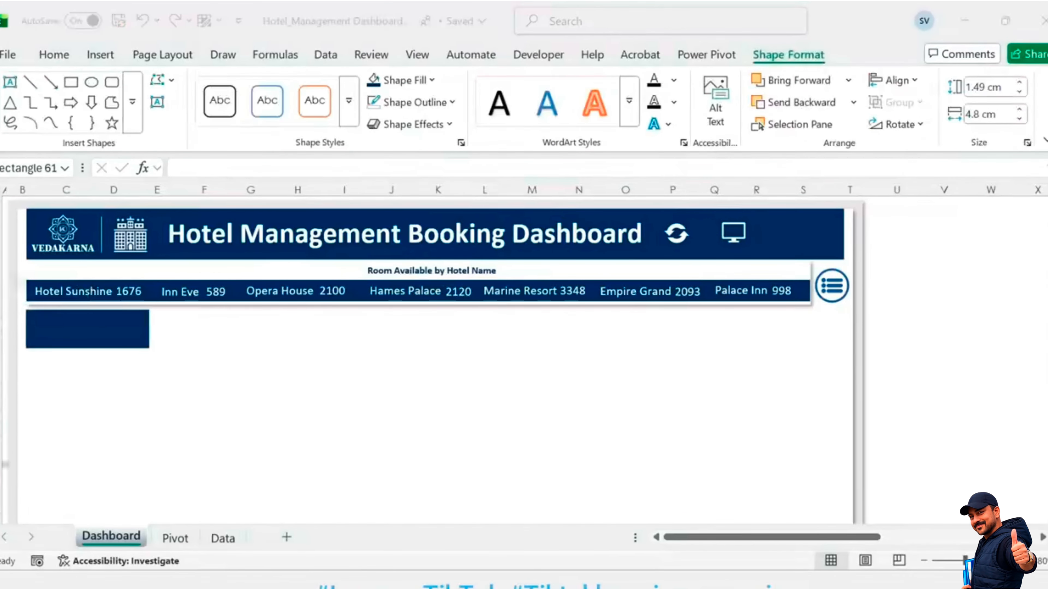
# Step: Duplicate the small blue card into a column of seven cards down the left side of the dashboard
pyautogui.hotkey('ctrl', 'd')
pyautogui.moveTo(122, 340); pyautogui.dragTo(111, 375)
pyautogui.hotkey('ctrl', 'd')
pyautogui.hotkey('ctrl', 'd')
pyautogui.scroll(-2, 178, 451)
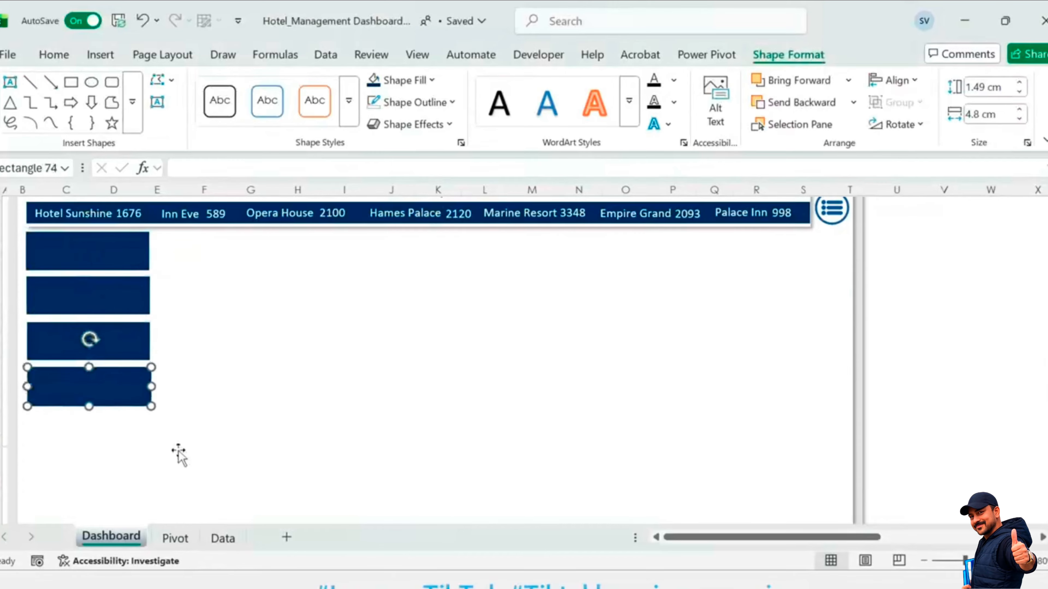
pyautogui.scroll(-1, 112, 355)
pyautogui.hotkey('ctrl', 'd')
pyautogui.hotkey('ctrl', 'd')
pyautogui.scroll(2, 128, 357)
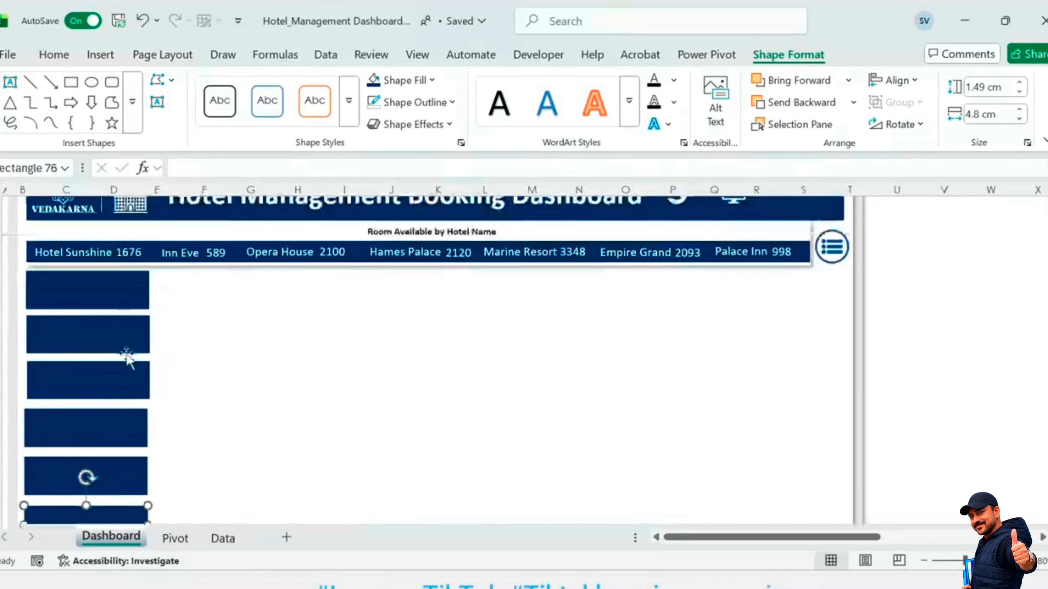
pyautogui.scroll(-2, 127, 357)
pyautogui.scroll(2, 96, 306)
pyautogui.scroll(-2, 125, 450)
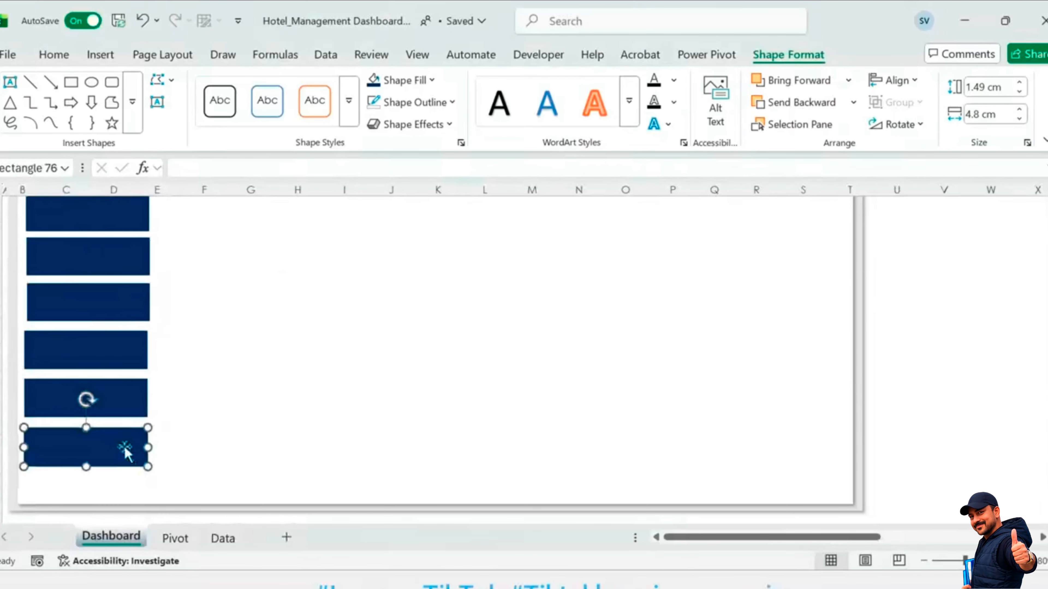
pyautogui.hotkey('ctrl', 'd')
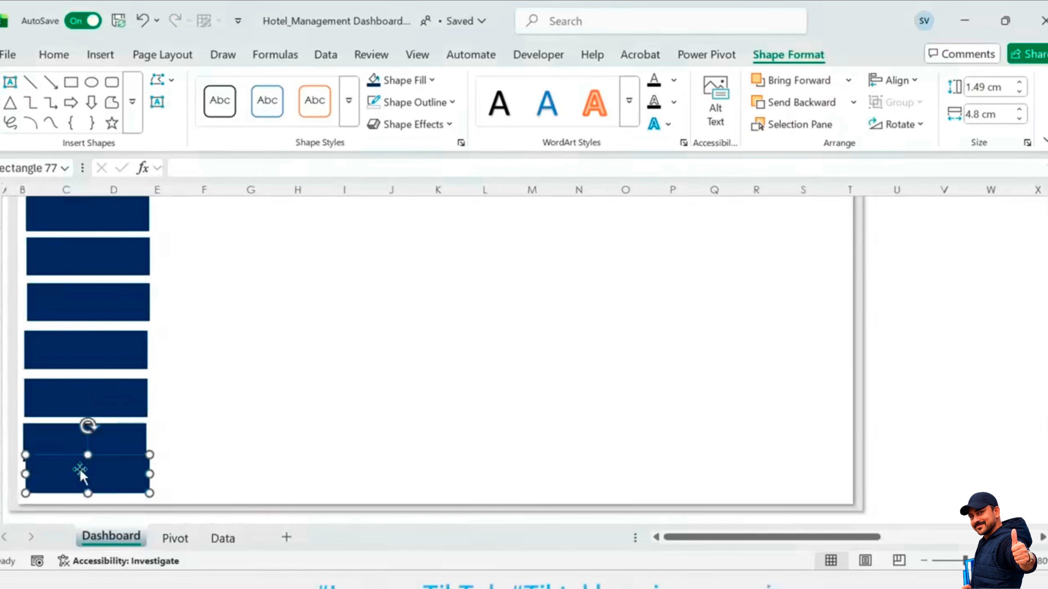
# Step: Distribute the seven blue cards vertically so that they are evenly spaced
pyautogui.keyDown('ctrl'); pyautogui.click(115, 439); pyautogui.keyUp('ctrl')
pyautogui.keyDown('ctrl'); pyautogui.click(117, 397); pyautogui.keyUp('ctrl')
pyautogui.keyDown('ctrl'); pyautogui.click(119, 352); pyautogui.keyUp('ctrl')
pyautogui.keyDown('ctrl'); pyautogui.click(122, 305); pyautogui.keyUp('ctrl')
pyautogui.scroll(2, 124, 316)
pyautogui.keyDown('ctrl'); pyautogui.click(124, 328); pyautogui.keyUp('ctrl')
pyautogui.keyDown('ctrl'); pyautogui.click(125, 290); pyautogui.keyUp('ctrl')
pyautogui.click(915, 81)
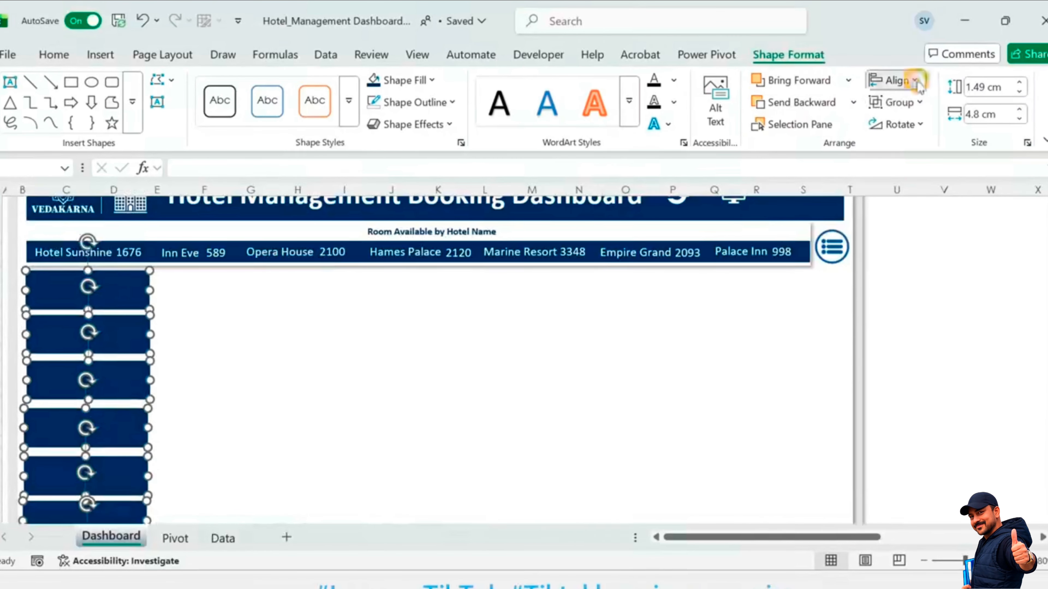
pyautogui.click(947, 256)
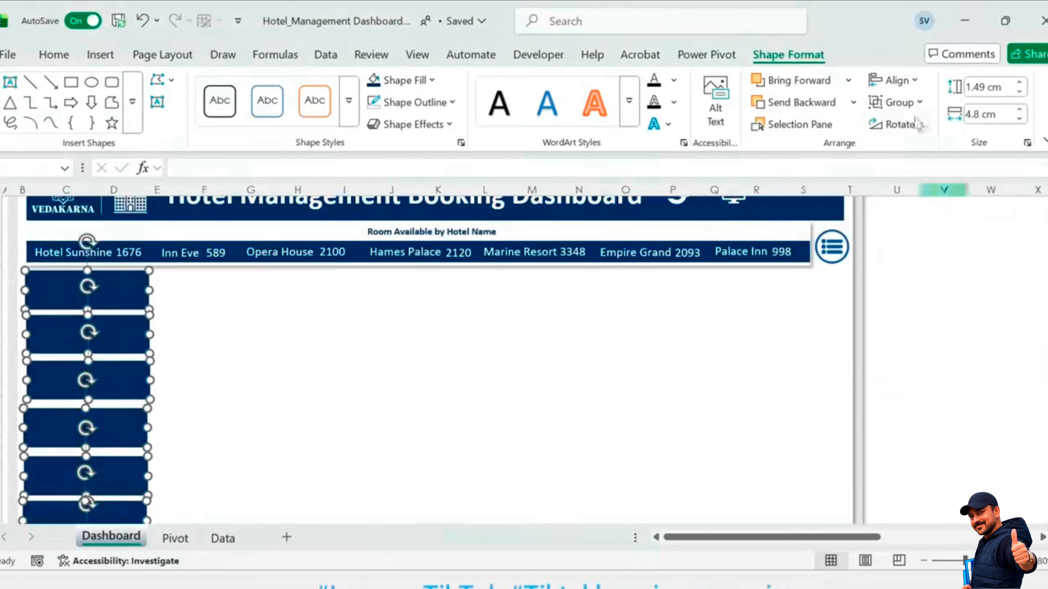
pyautogui.click(900, 81)
pyautogui.click(966, 281)
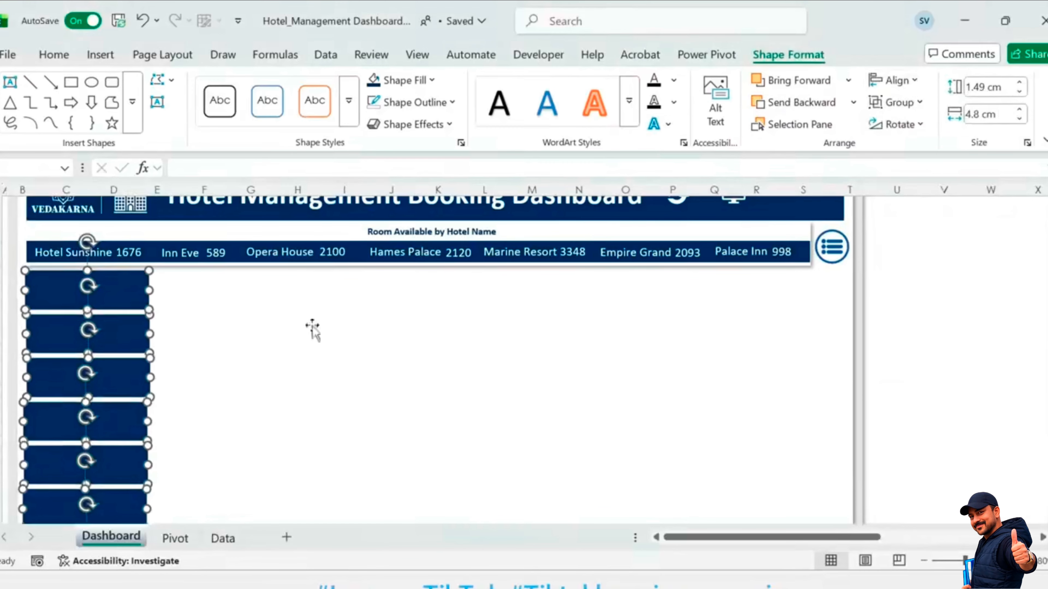
pyautogui.click(961, 351)
pyautogui.scroll(1, 915, 338)
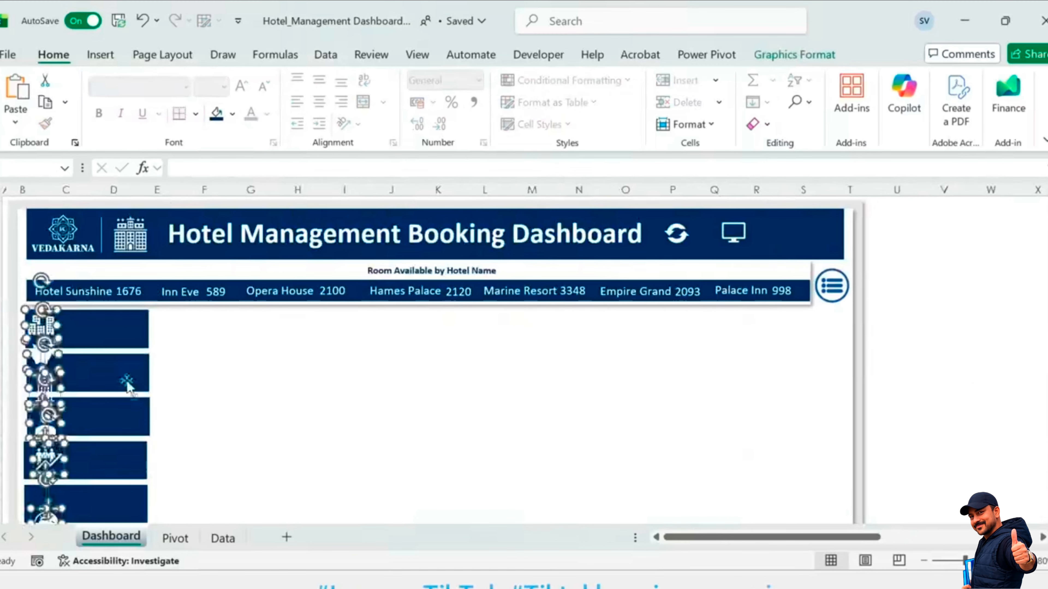
# Step: Align the left edges of all seven blue cards
pyautogui.click(121, 373)
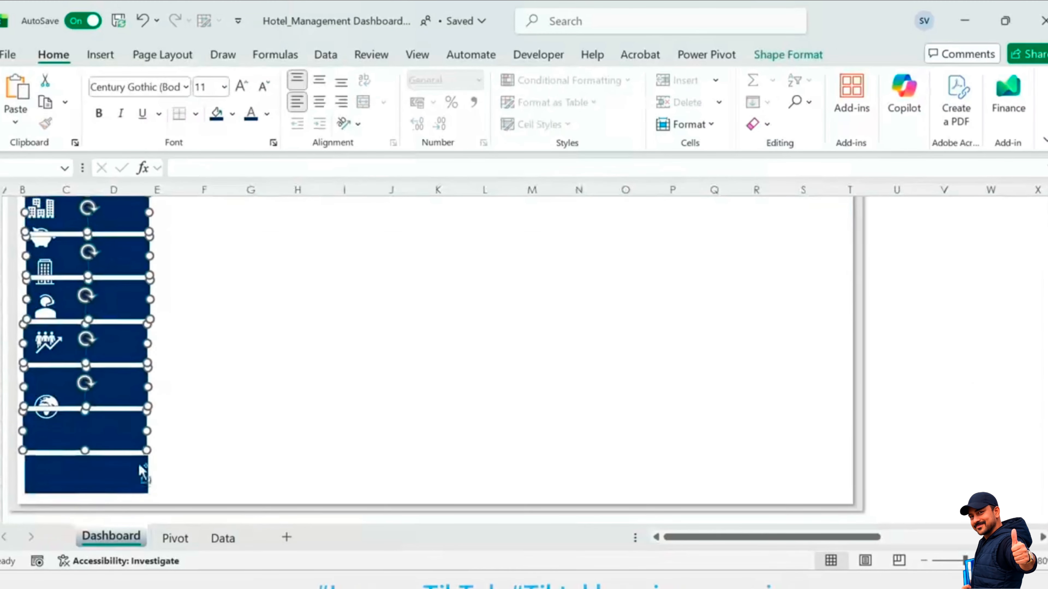
pyautogui.click(788, 55)
pyautogui.click(889, 80)
pyautogui.click(926, 203)
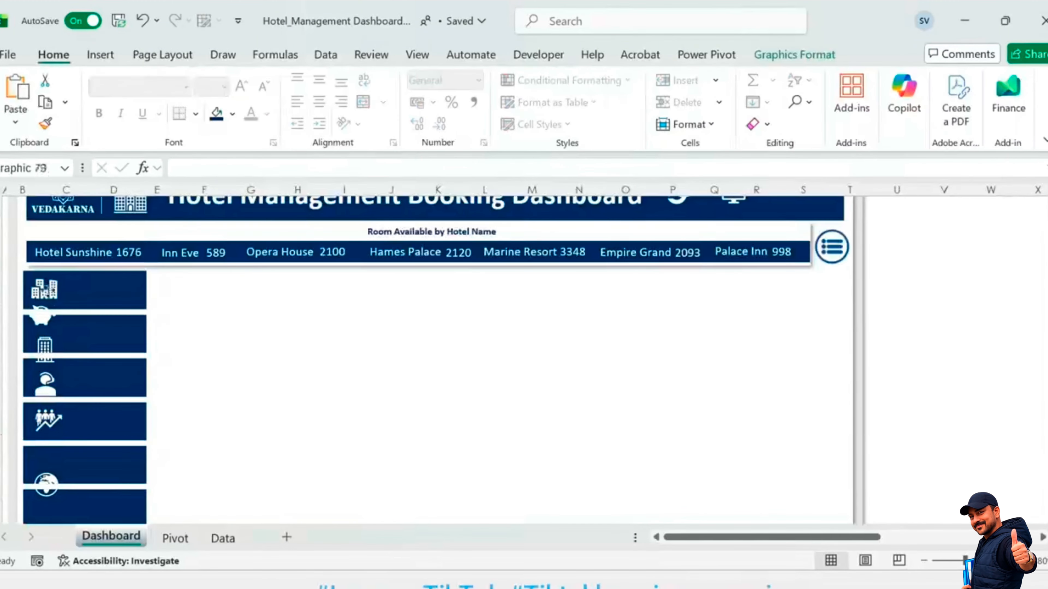
# Step: Arrange the white icons down the column so that each blue card has one icon at its left end
pyautogui.moveTo(53, 290); pyautogui.dragTo(53, 291)
pyautogui.moveTo(43, 318); pyautogui.dragTo(82, 378)
pyautogui.moveTo(48, 421); pyautogui.dragTo(49, 464)
pyautogui.click(61, 386)
pyautogui.moveTo(47, 388); pyautogui.dragTo(47, 425)
pyautogui.click(87, 387)
pyautogui.moveTo(88, 388); pyautogui.dragTo(55, 388)
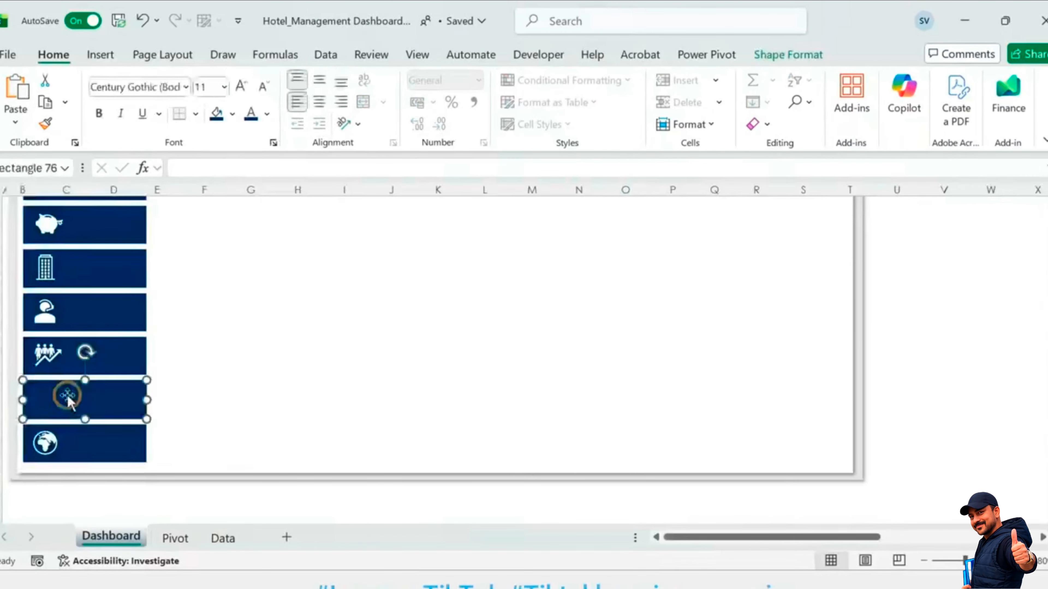
pyautogui.click(53, 397)
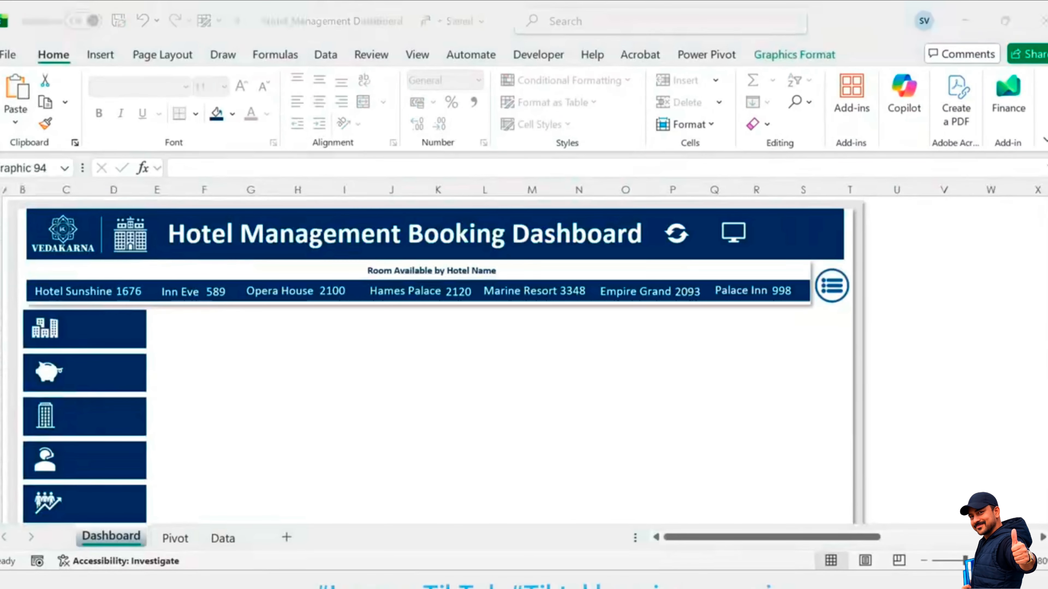
# Step: Copy the Hotel Sunshine label onto the first card and link the copy to Pivot!D4
pyautogui.click(73, 291)
pyautogui.moveTo(73, 291); pyautogui.dragTo(104, 320)
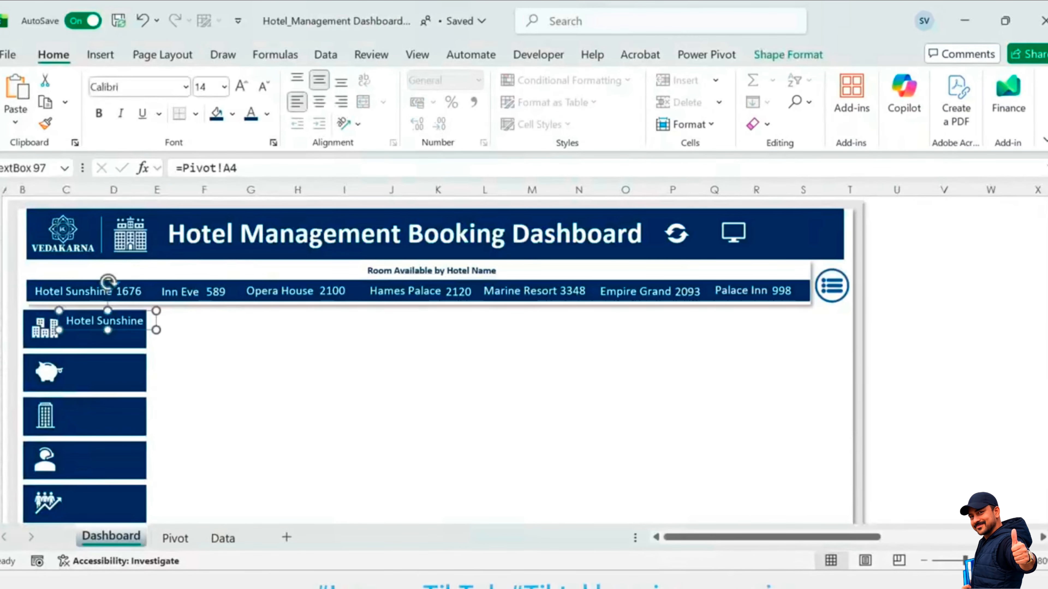
pyautogui.click(124, 328)
pyautogui.moveTo(239, 168); pyautogui.dragTo(84, 165)
pyautogui.write('=')
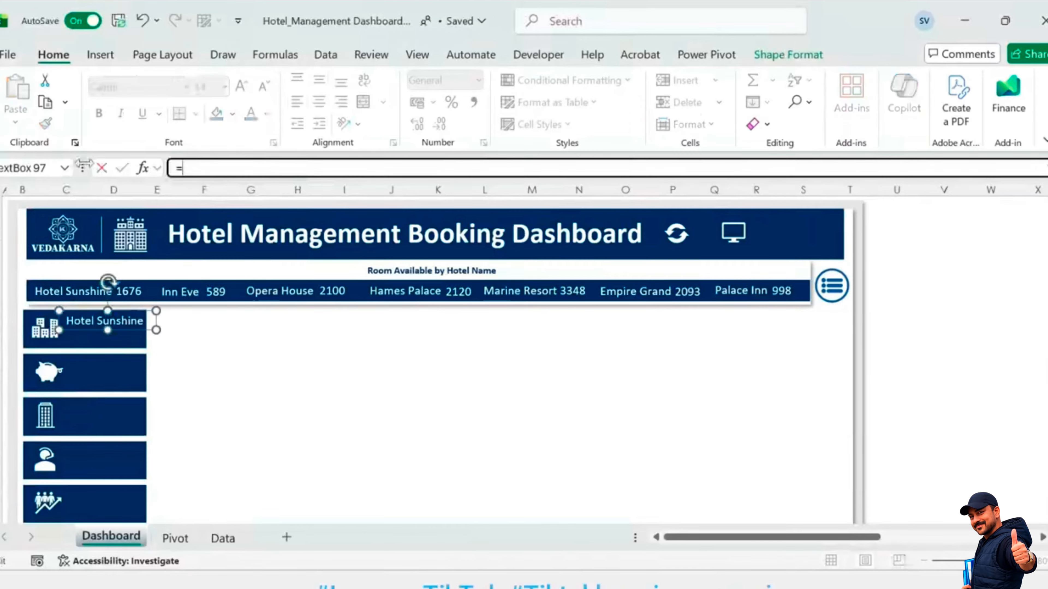
pyautogui.click(178, 537)
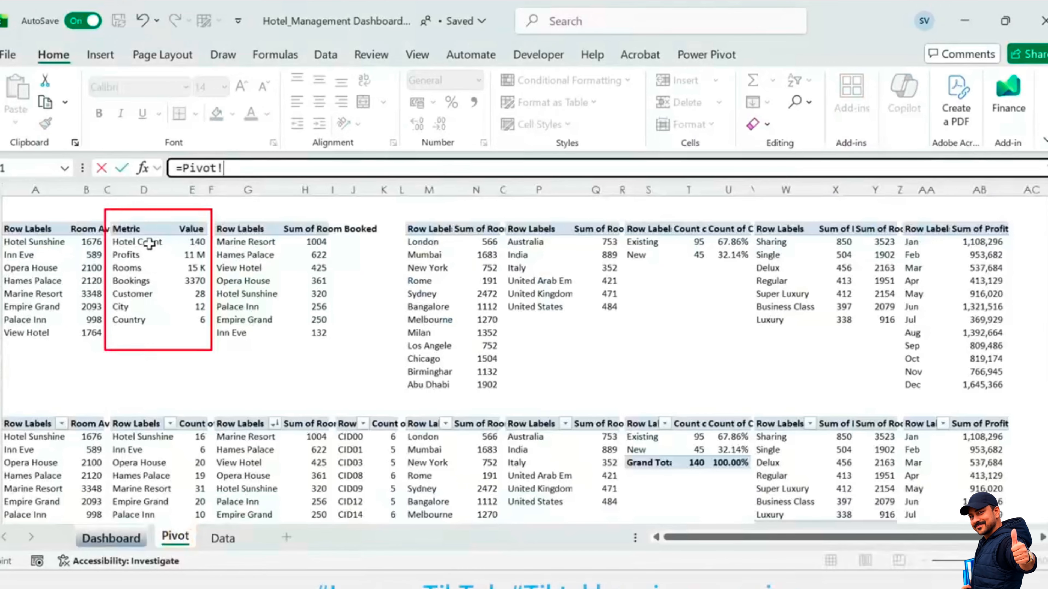
pyautogui.press('Return')
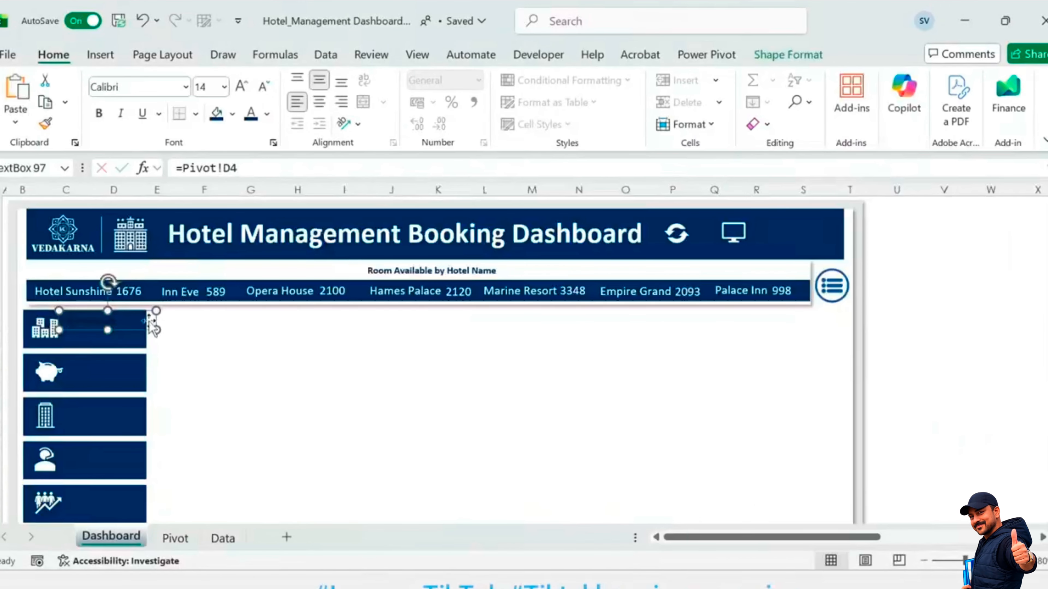
# Step: Duplicate the first card's label and link the duplicate to the hotel count value in Pivot!E4
pyautogui.hotkey('ctrl', 'd')
pyautogui.click(261, 168)
pyautogui.write('E')
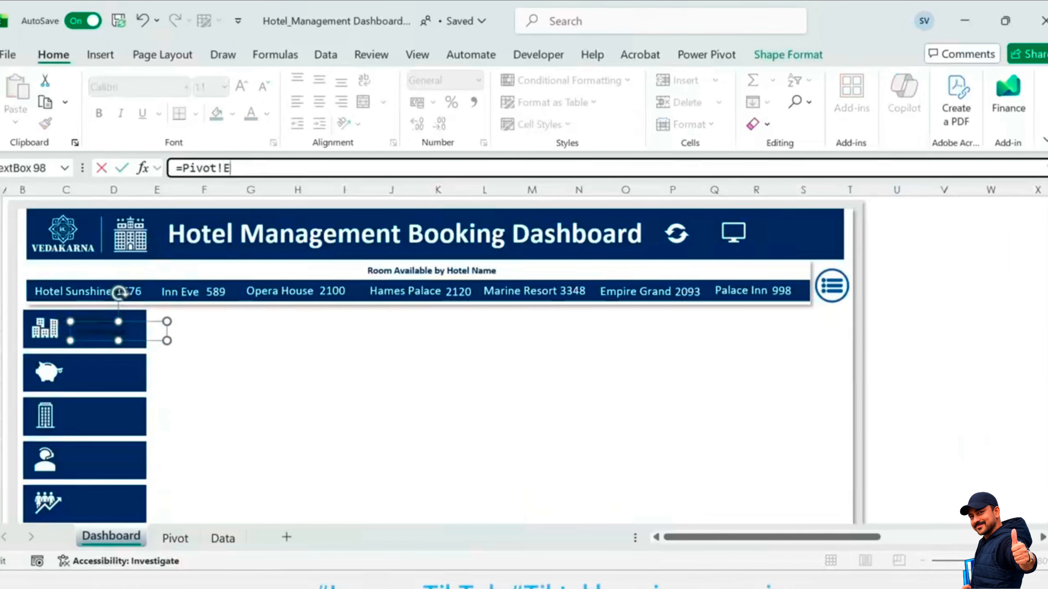
pyautogui.write('4')
pyautogui.press('Return')
# Step: Make the first card's metric name and value white, set the value to size 18, and stack it centred under the name
pyautogui.click(266, 113)
pyautogui.click(259, 223)
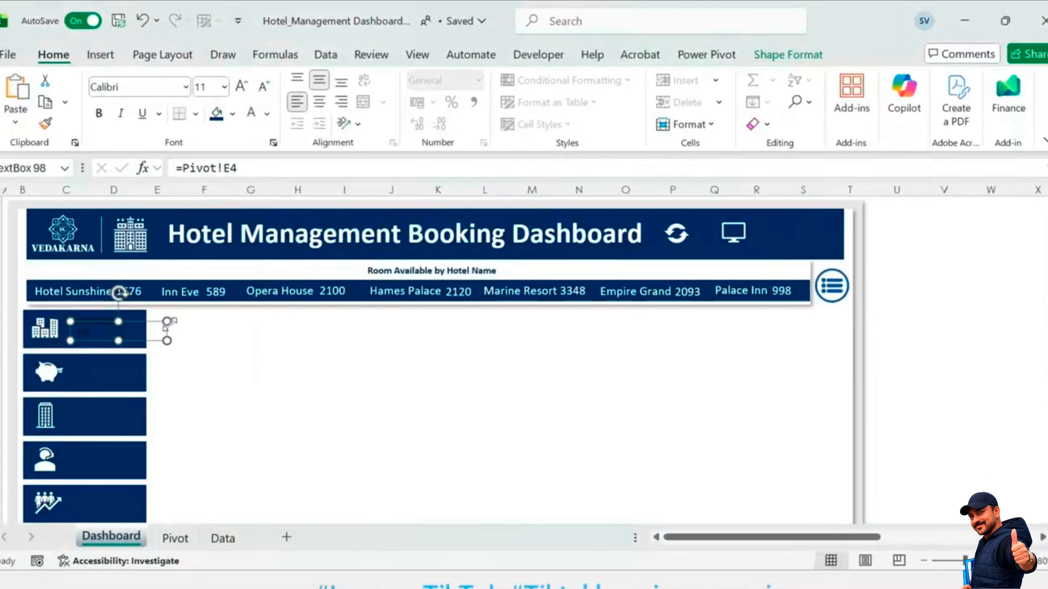
pyautogui.click(256, 115)
pyautogui.moveTo(145, 322); pyautogui.dragTo(118, 350)
pyautogui.moveTo(103, 345); pyautogui.dragTo(103, 320)
pyautogui.click(88, 322)
pyautogui.click(105, 337)
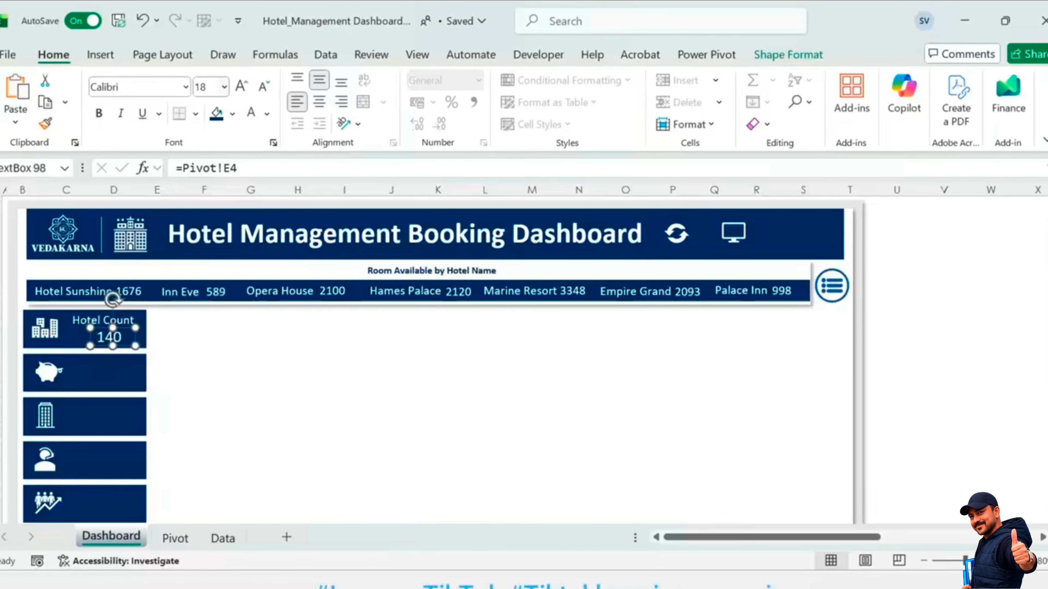
pyautogui.moveTo(134, 330); pyautogui.dragTo(140, 330)
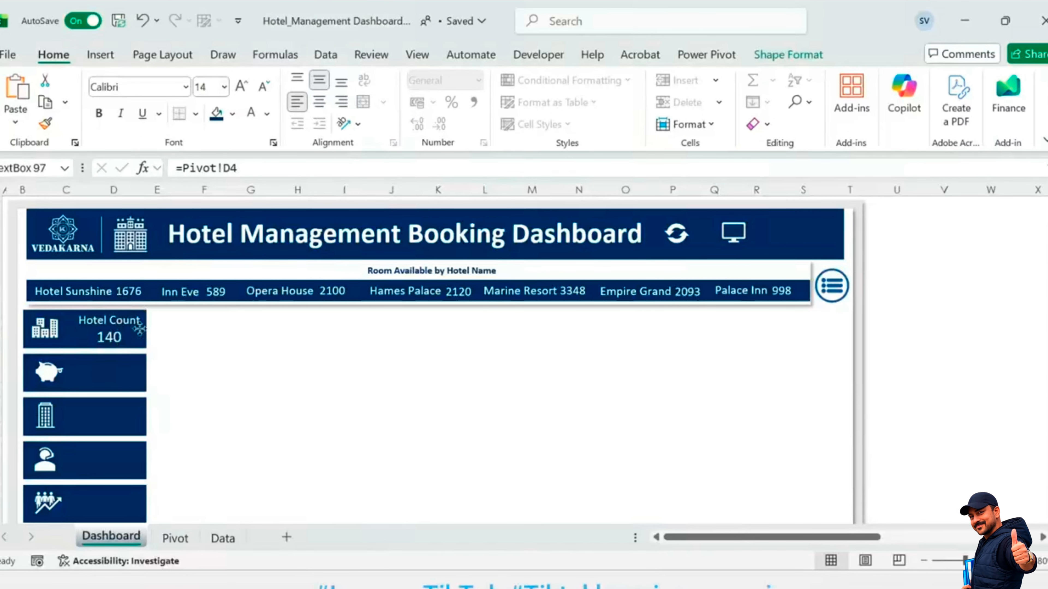
# Step: Copy the name and value labels to the remaining cards and link each pair to its metric row on the Pivot sheet
pyautogui.click(124, 372)
pyautogui.hotkey('ctrl', 'v')
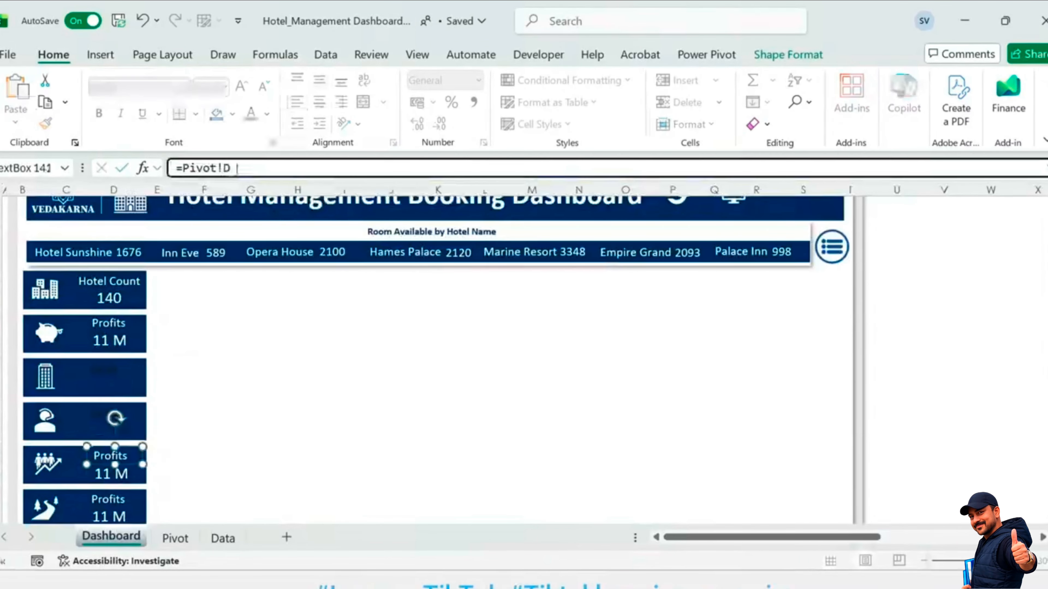
pyautogui.scroll(-3, 269, 289)
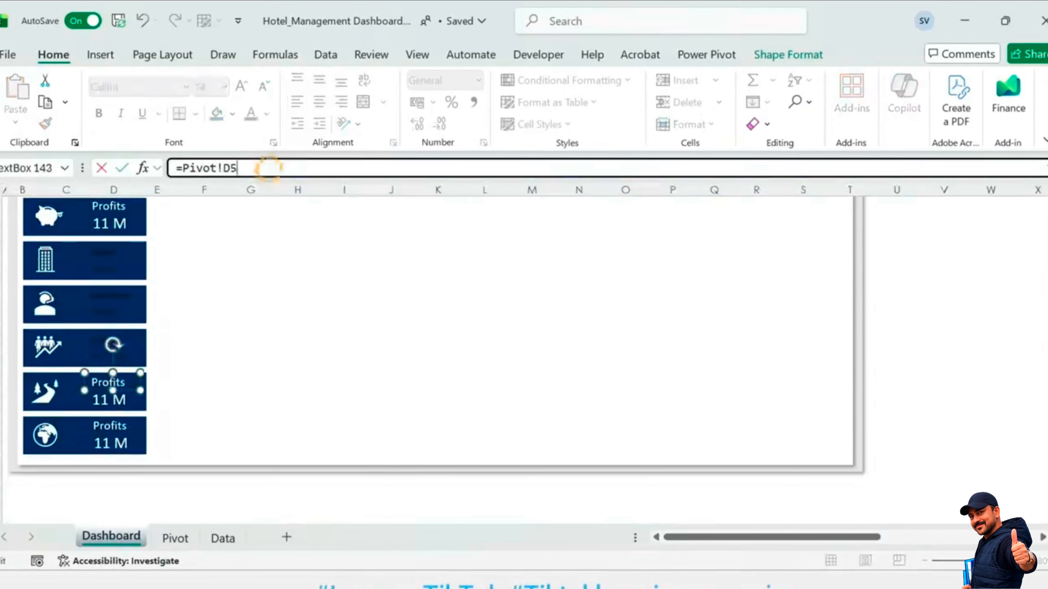
pyautogui.click(280, 346)
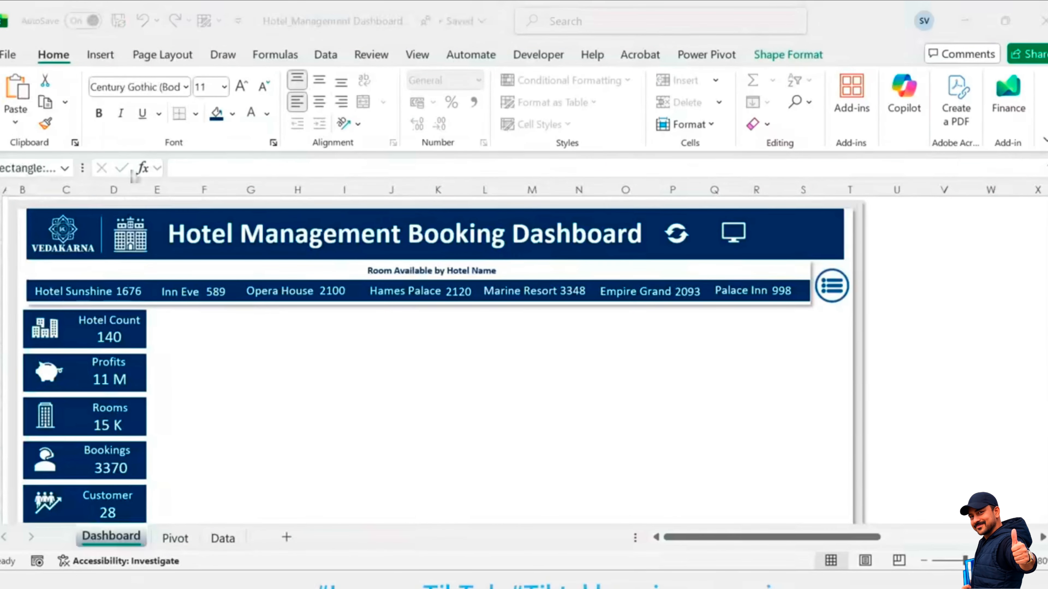
# Step: Duplicate the white background panel beside the KPI cards and size the copy 5.88 cm high by 9.52 cm wide
pyautogui.click(574, 363)
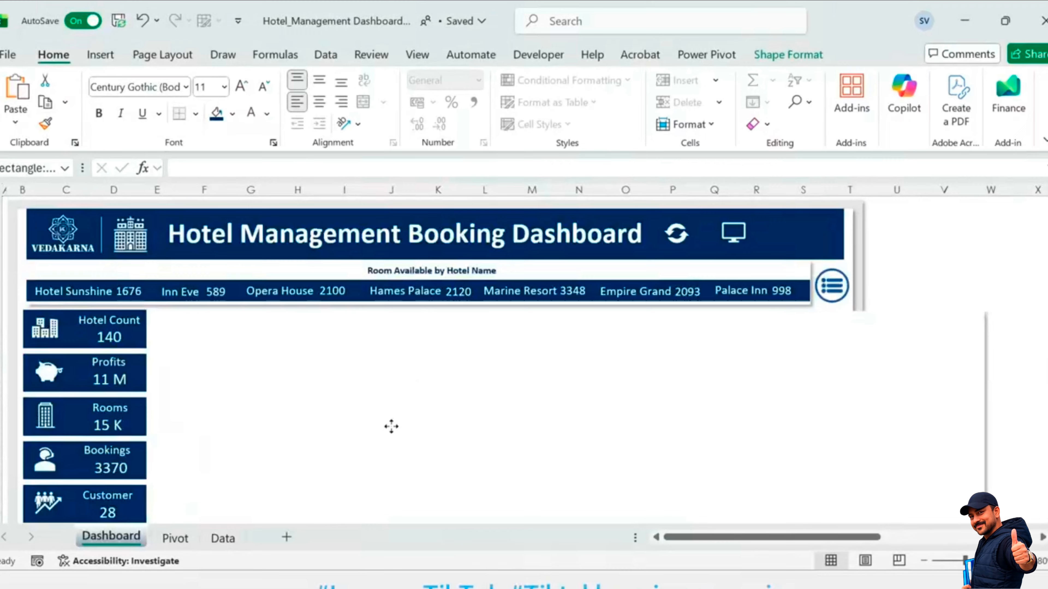
pyautogui.click(391, 426)
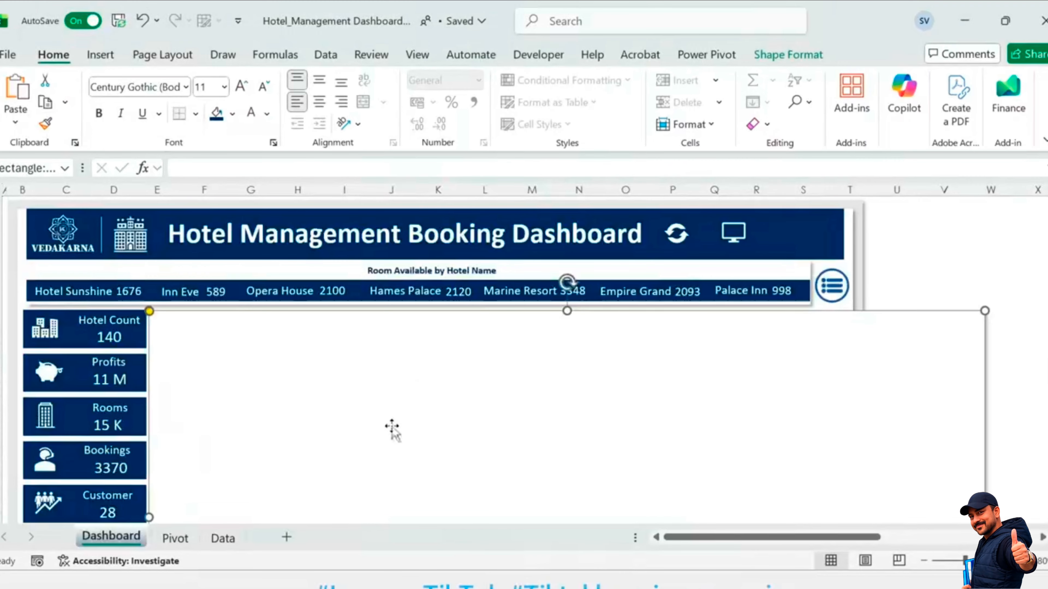
pyautogui.click(788, 54)
pyautogui.click(986, 87)
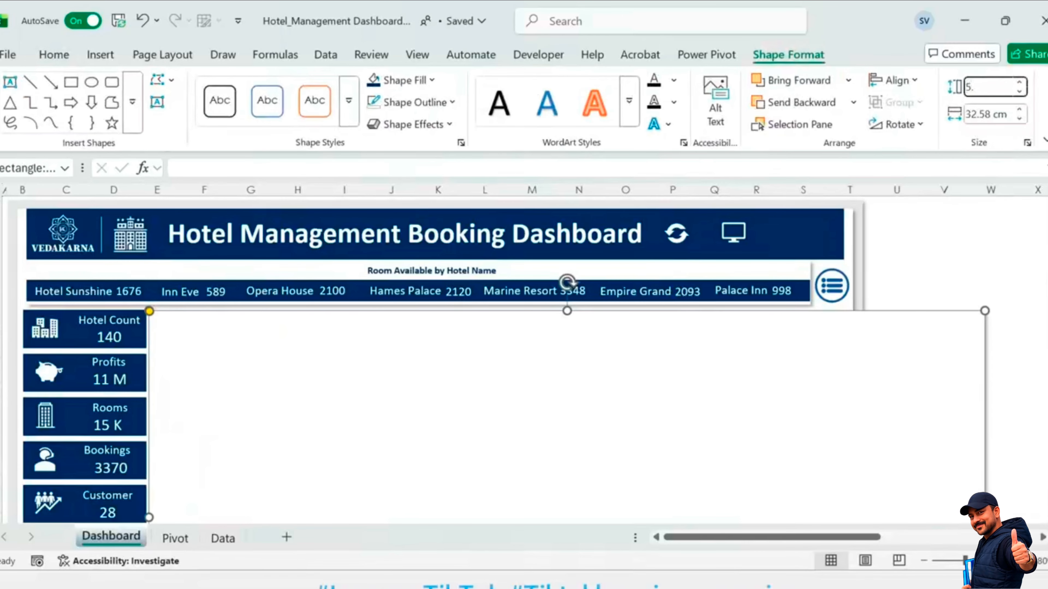
pyautogui.press('Tab')
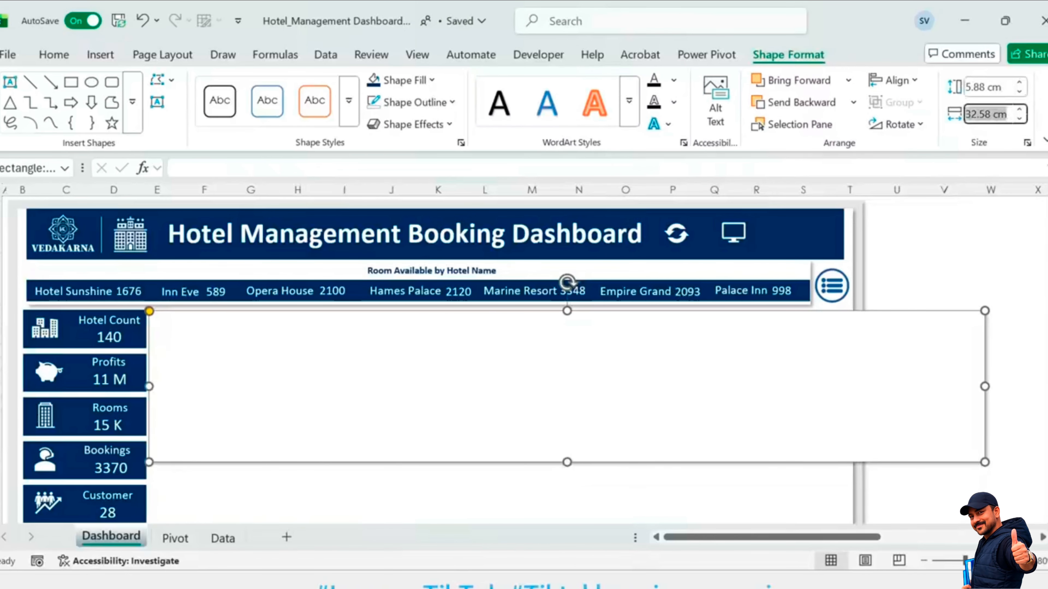
pyautogui.write('9.52')
pyautogui.press('Return')
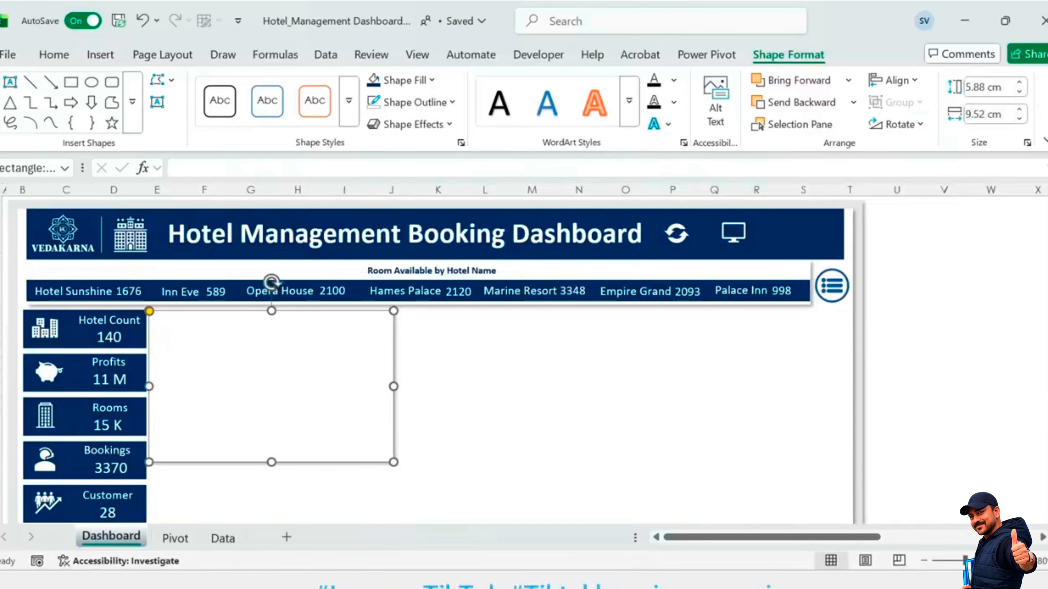
pyautogui.press('Escape')
# Step: Insert a doughnut chart of rooms booked by country from Pivot!P3:Q9 and place it on the new Dashboard panel
pyautogui.click(175, 538)
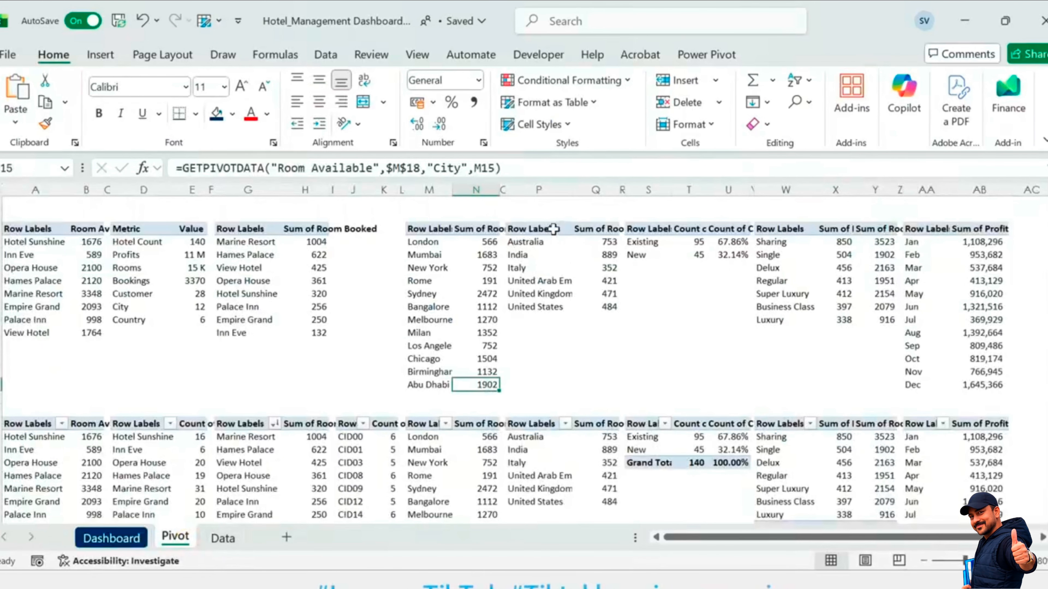
pyautogui.click(594, 228)
pyautogui.moveTo(533, 229); pyautogui.dragTo(586, 307)
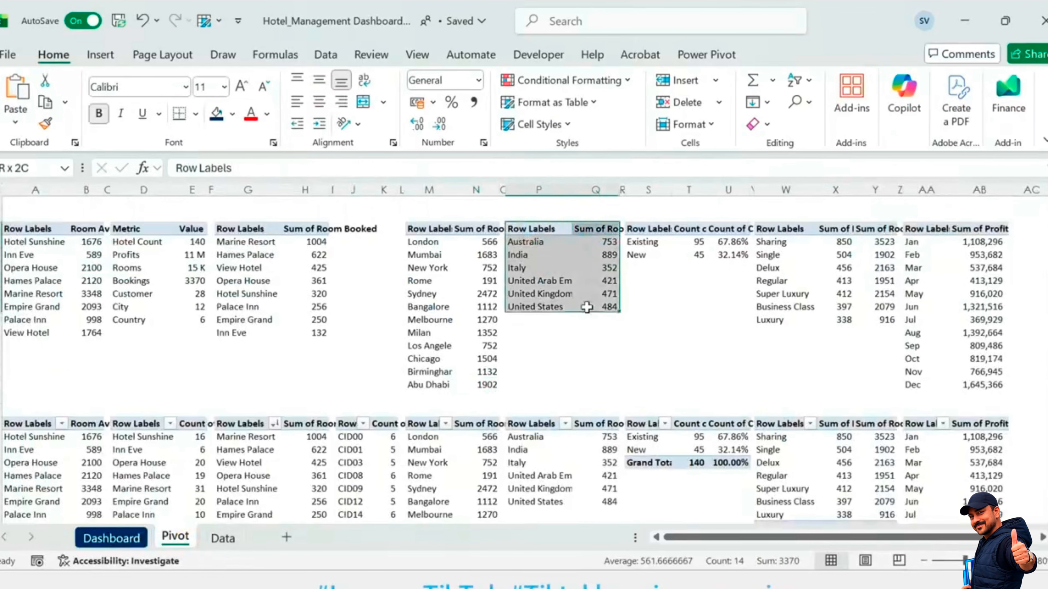
pyautogui.click(106, 55)
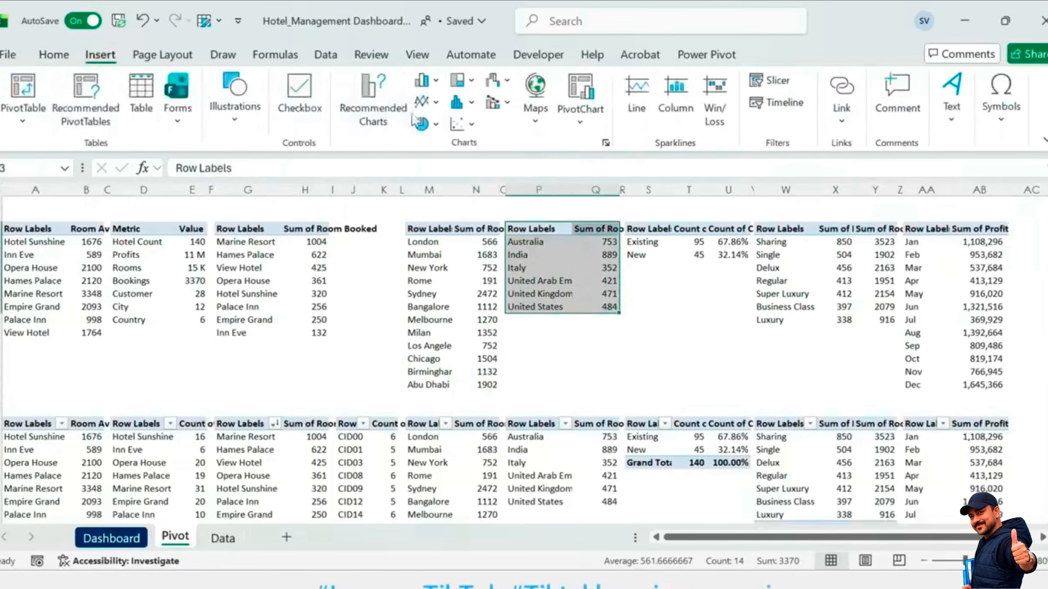
pyautogui.click(380, 110)
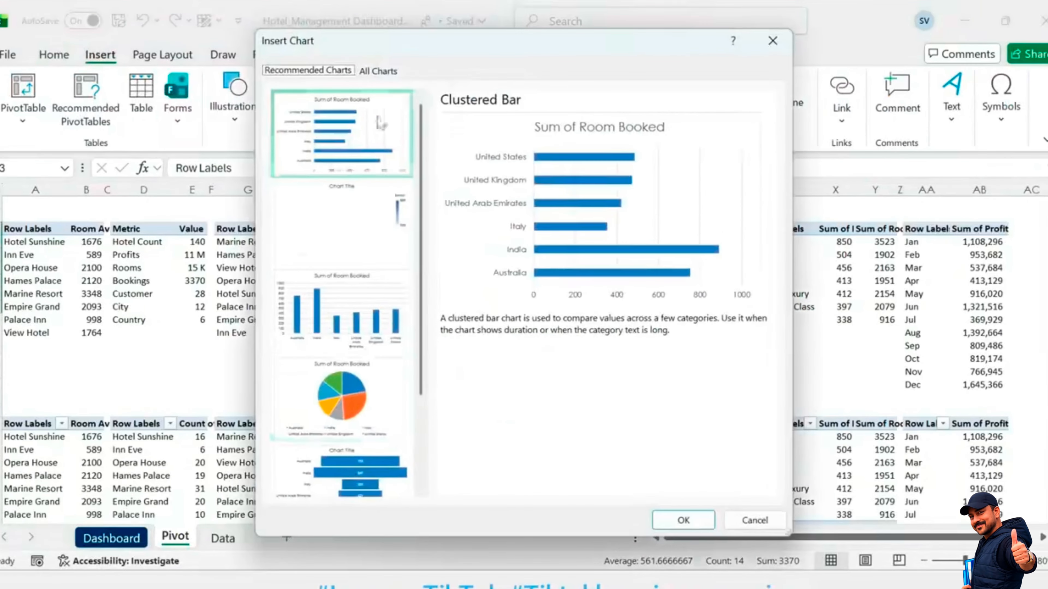
pyautogui.click(377, 70)
pyautogui.click(326, 182)
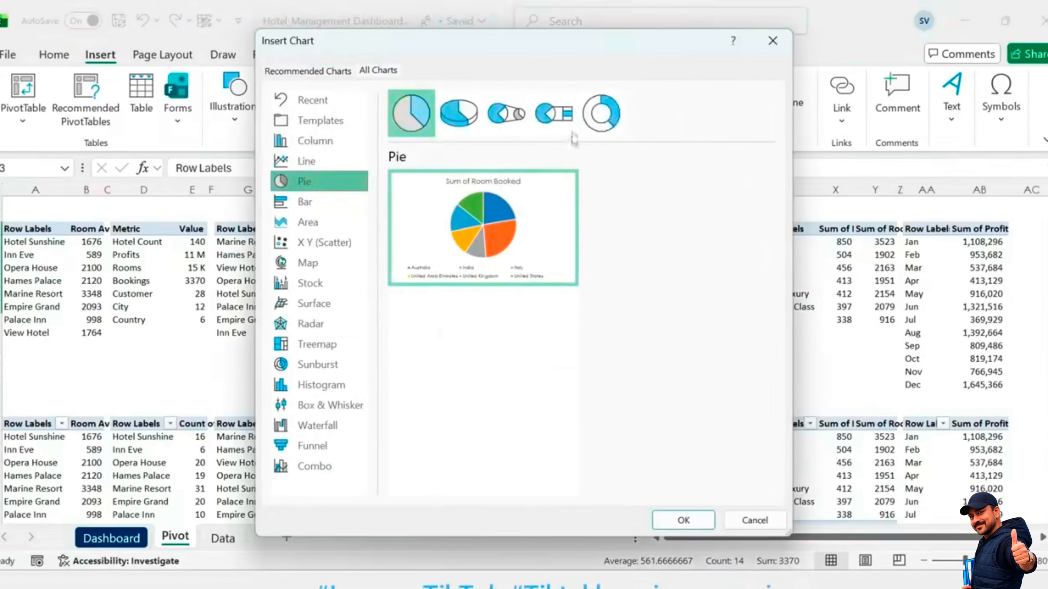
pyautogui.click(600, 116)
pyautogui.click(673, 521)
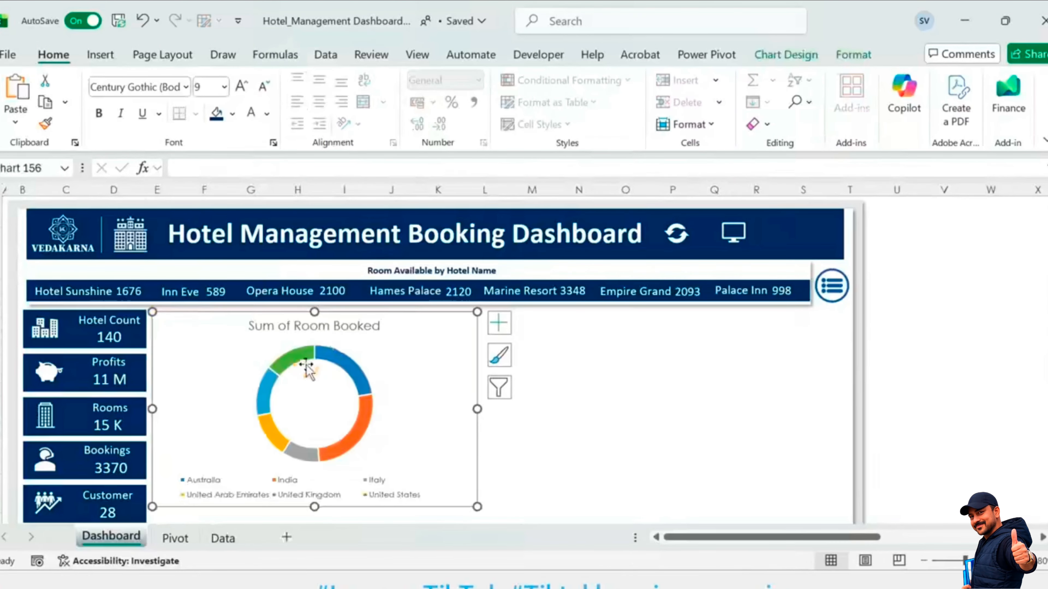
# Step: Delete the doughnut chart's title and resize the chart to fit inside the white panel, leaving a strip above it
pyautogui.click(368, 329)
pyautogui.press('Delete')
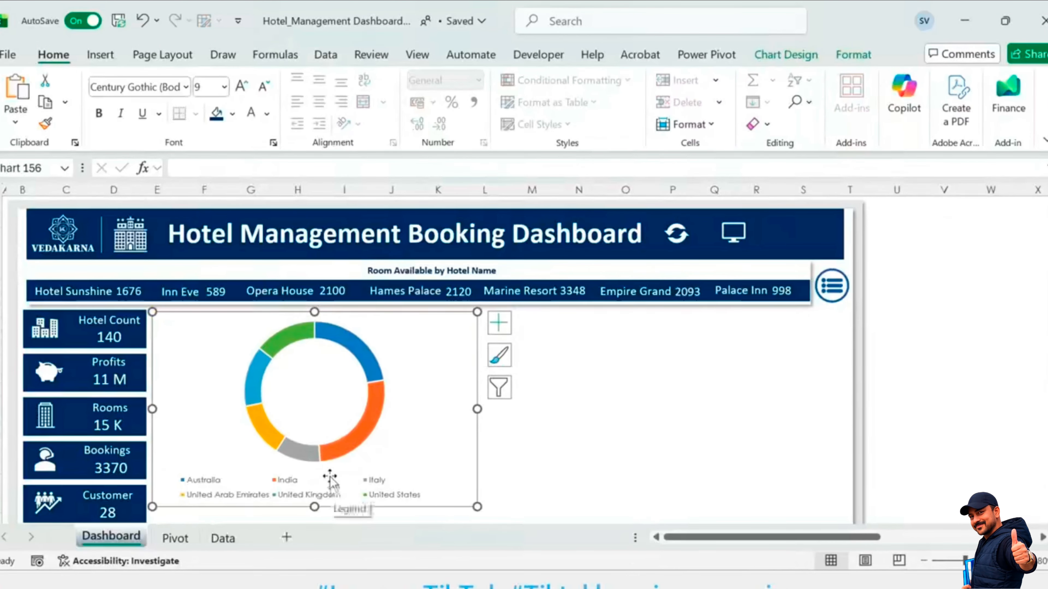
pyautogui.moveTo(409, 317); pyautogui.dragTo(408, 333)
pyautogui.moveTo(313, 524); pyautogui.dragTo(314, 463)
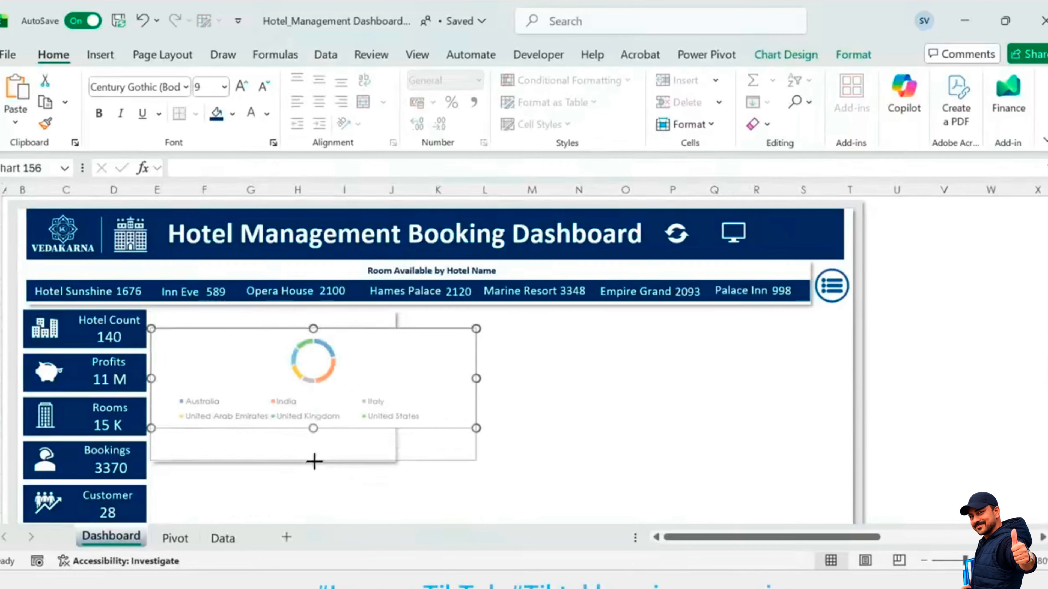
pyautogui.moveTo(476, 395); pyautogui.dragTo(394, 396)
# Step: Position the doughnut chart's legend on the right side and change the legend font
pyautogui.rightClick(316, 440)
pyautogui.click(382, 421)
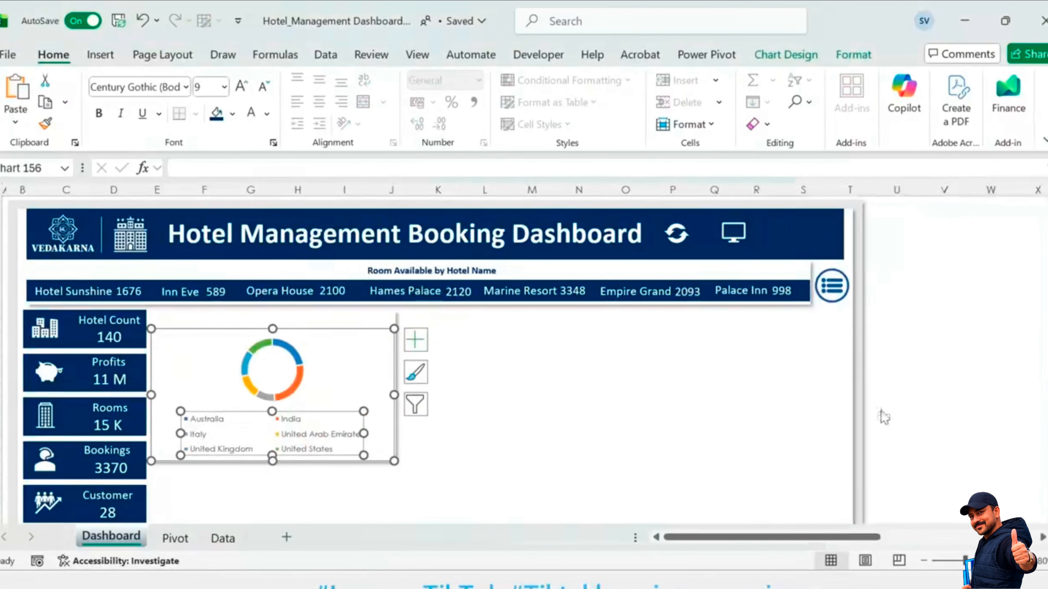
pyautogui.click(887, 416)
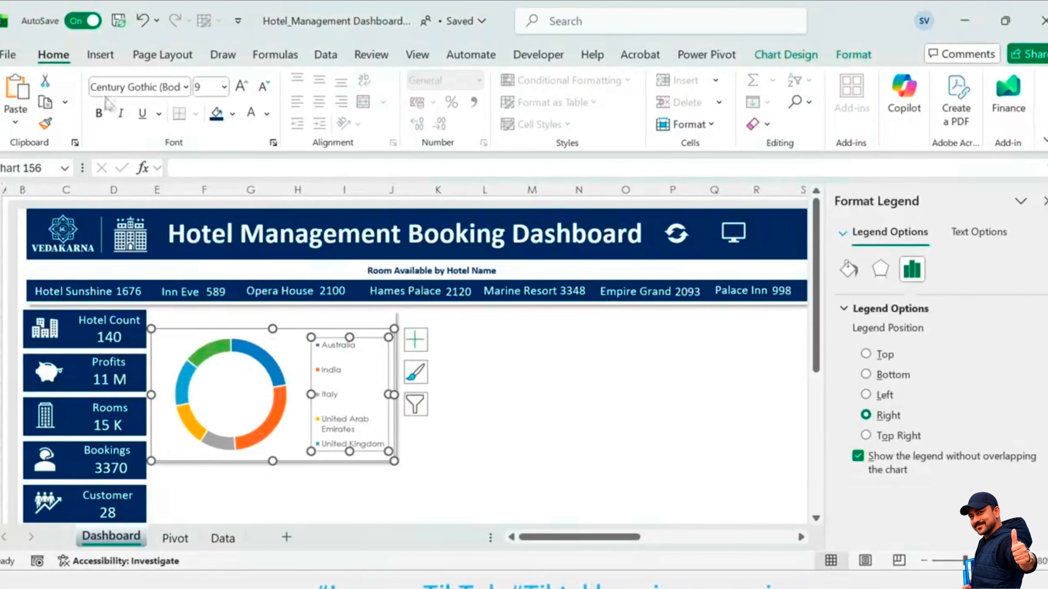
pyautogui.click(186, 86)
pyautogui.click(148, 207)
# Step: Resize the legend box so it is slightly wider and shorter, with all six countries listed close together
pyautogui.moveTo(311, 394); pyautogui.dragTo(307, 397)
pyautogui.moveTo(347, 336); pyautogui.dragTo(347, 355)
pyautogui.moveTo(347, 453); pyautogui.dragTo(348, 432)
# Step: Set the doughnut hole size of the rooms booked series to 50%
pyautogui.click(264, 369)
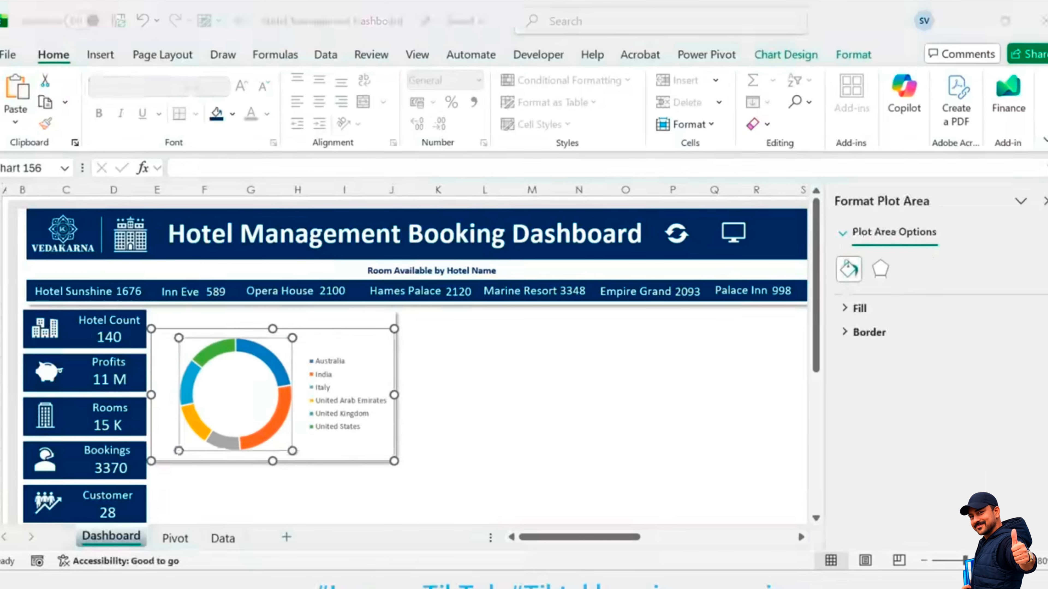
pyautogui.click(271, 356)
pyautogui.rightClick(273, 359)
pyautogui.click(352, 545)
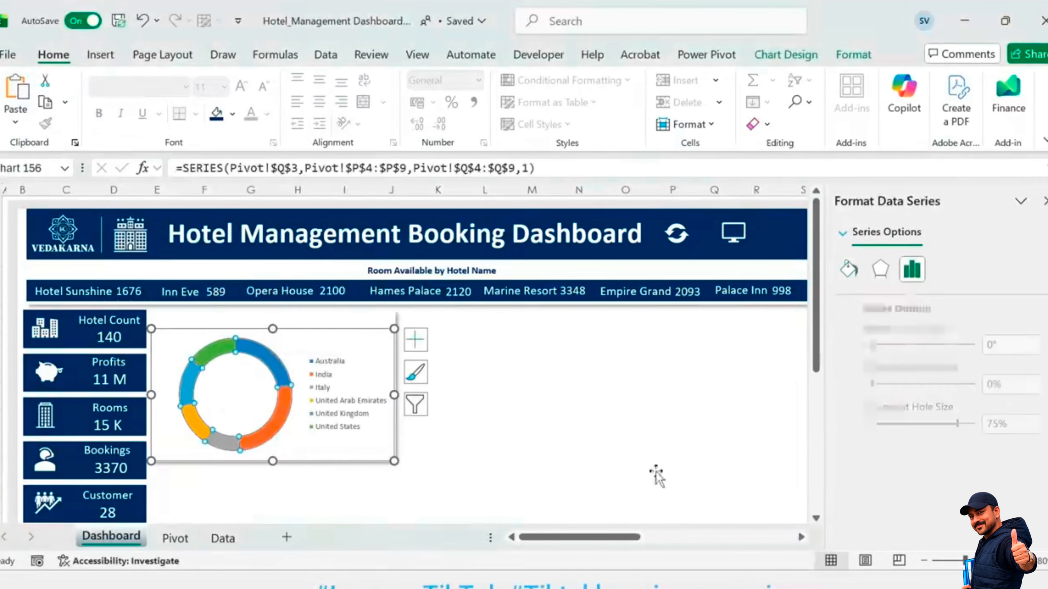
pyautogui.write('50')
pyautogui.press('Return')
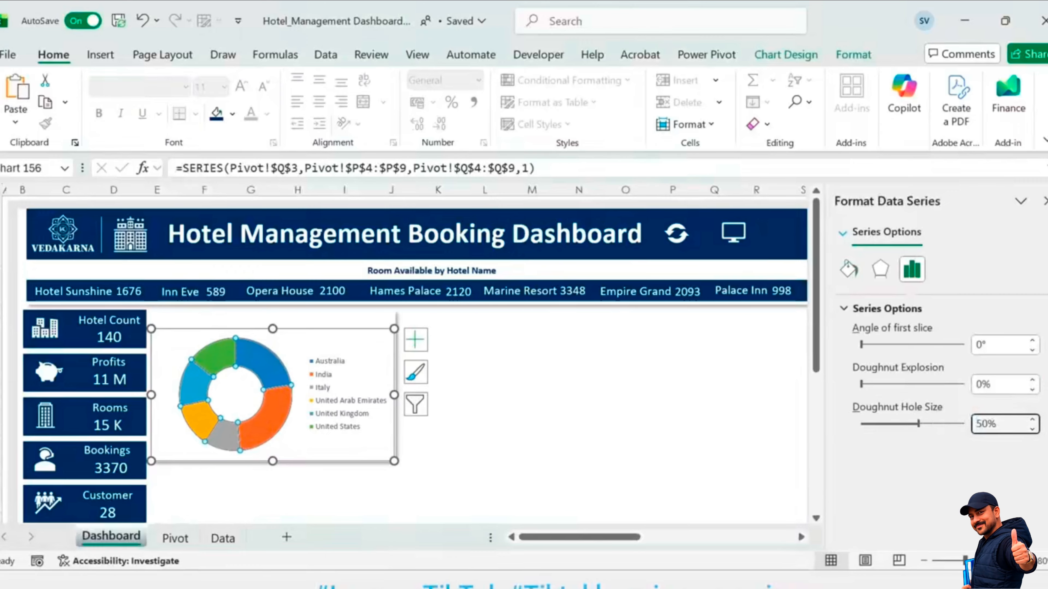
pyautogui.click(560, 399)
# Step: Fill the India slice with light blue and the Italy slice with pale pink
pyautogui.click(282, 410)
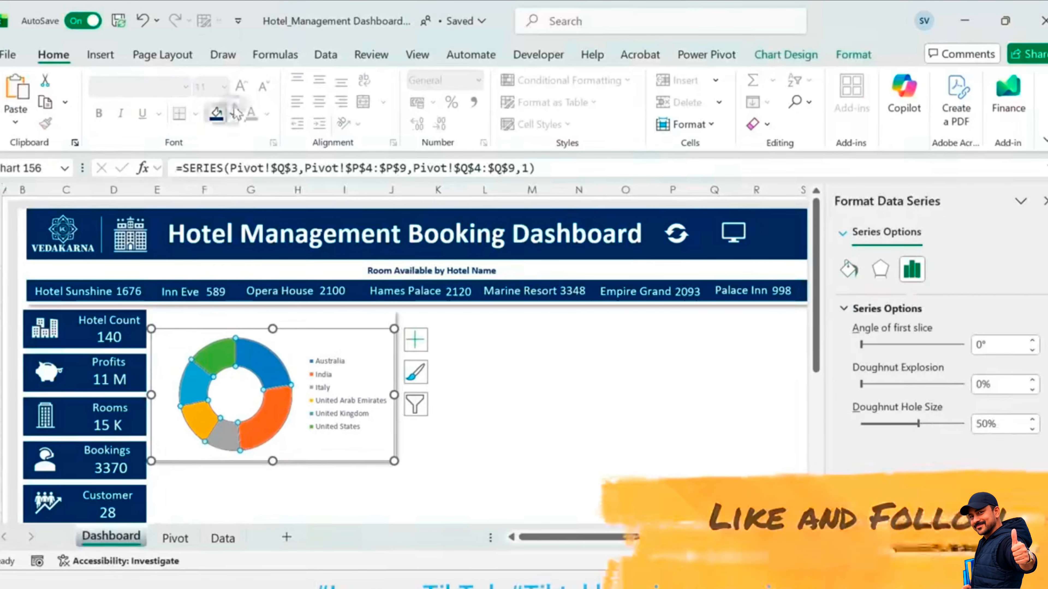
pyautogui.click(231, 113)
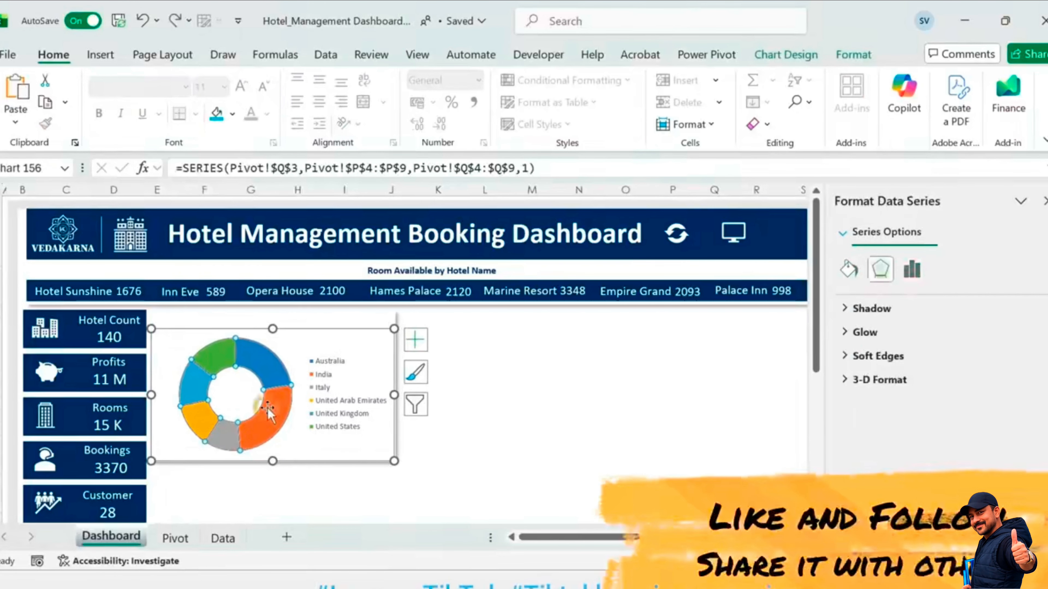
pyautogui.click(270, 412)
pyautogui.click(218, 114)
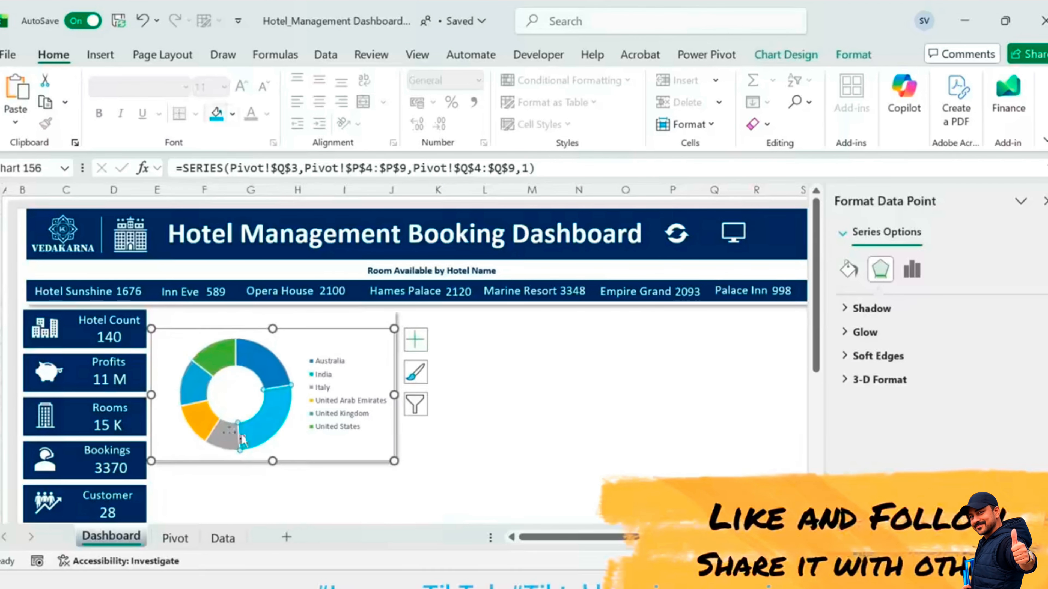
pyautogui.click(233, 114)
pyautogui.click(223, 450)
# Step: Fill the United Arab Emirates slice with pinkish red and the United Kingdom slice with Dark Red
pyautogui.click(202, 421)
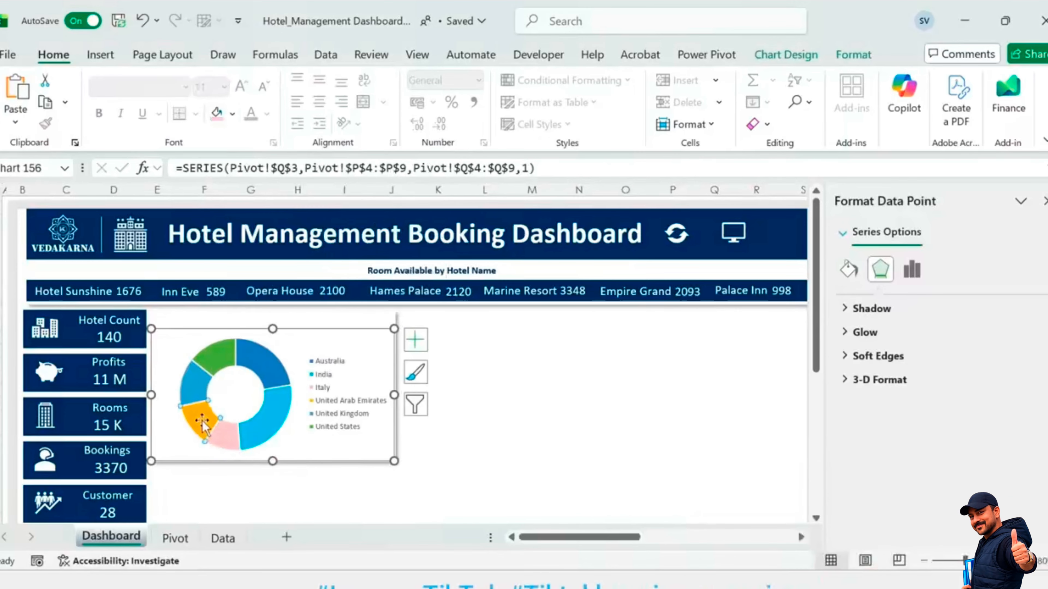
pyautogui.click(232, 114)
pyautogui.click(244, 449)
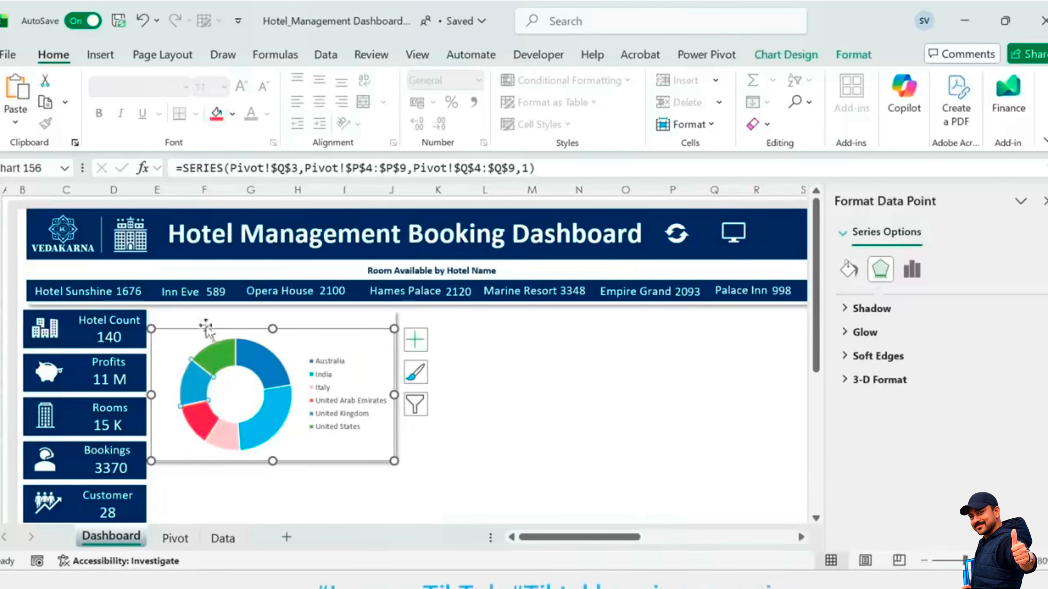
pyautogui.click(232, 114)
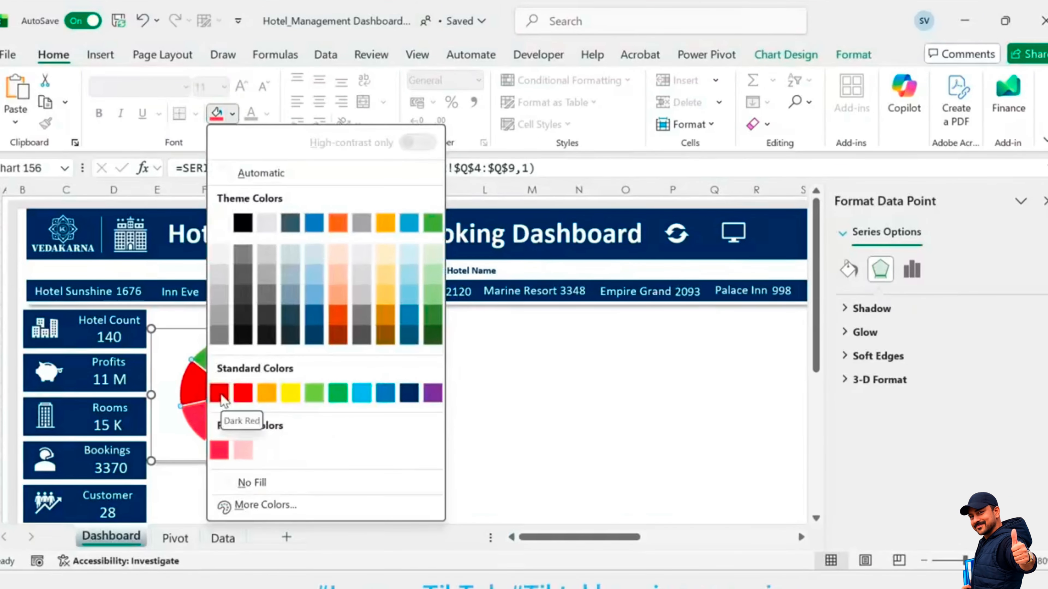
pyautogui.click(219, 393)
# Step: Fill the United States slice with dark blue
pyautogui.click(223, 355)
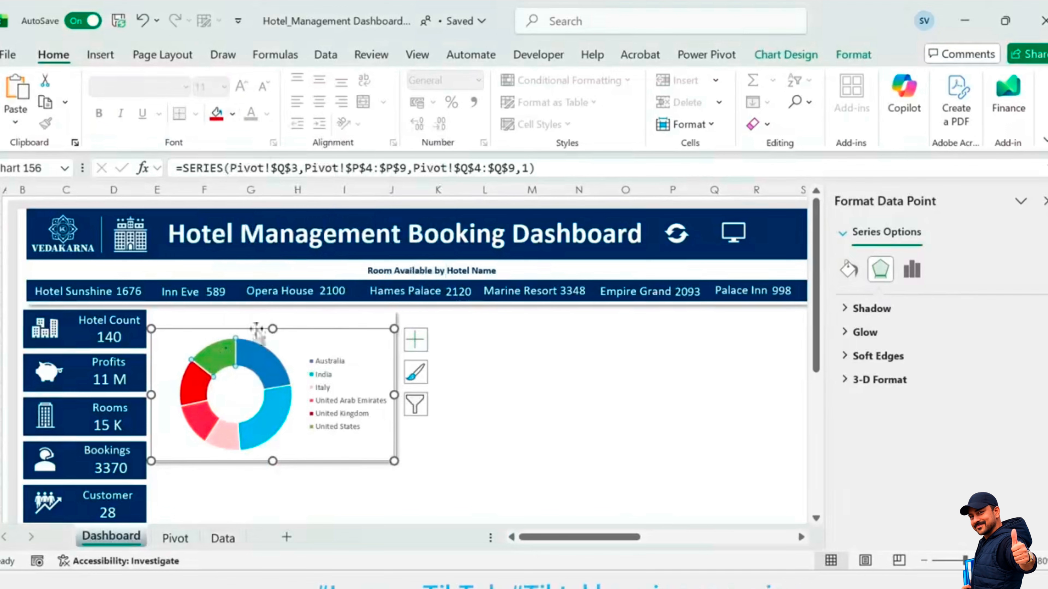
pyautogui.click(232, 115)
pyautogui.click(415, 394)
pyautogui.click(556, 397)
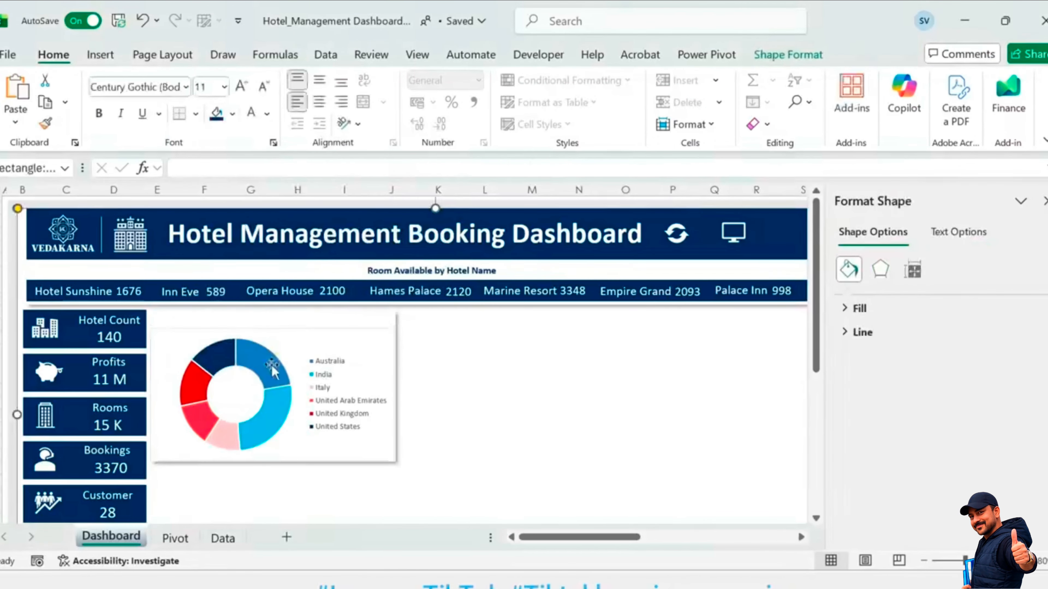
# Step: Remove the outline from the doughnut series and apply a shadow effect to it
pyautogui.click(268, 372)
pyautogui.click(869, 57)
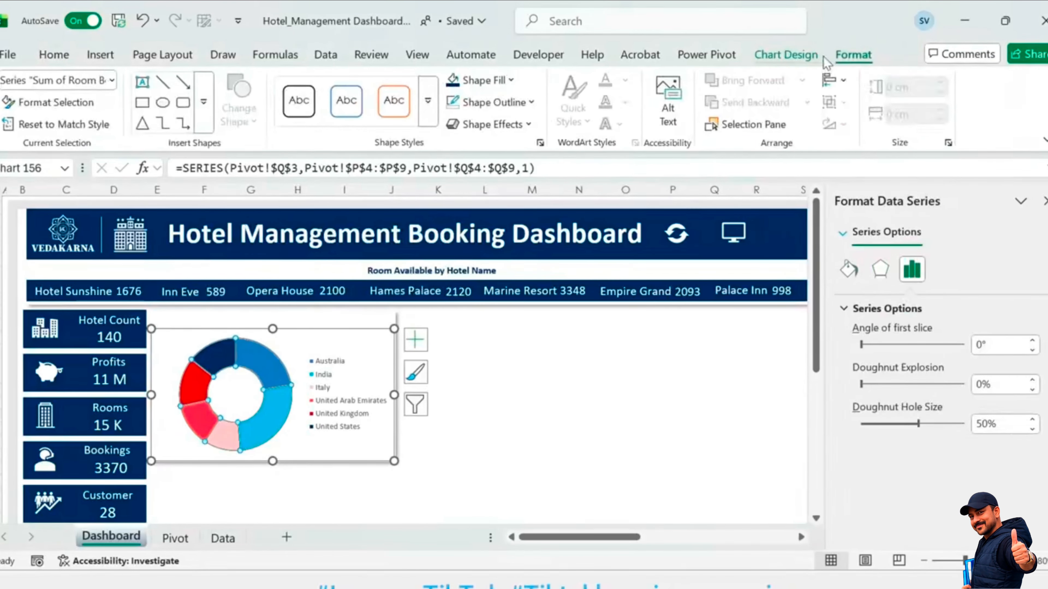
pyautogui.click(517, 102)
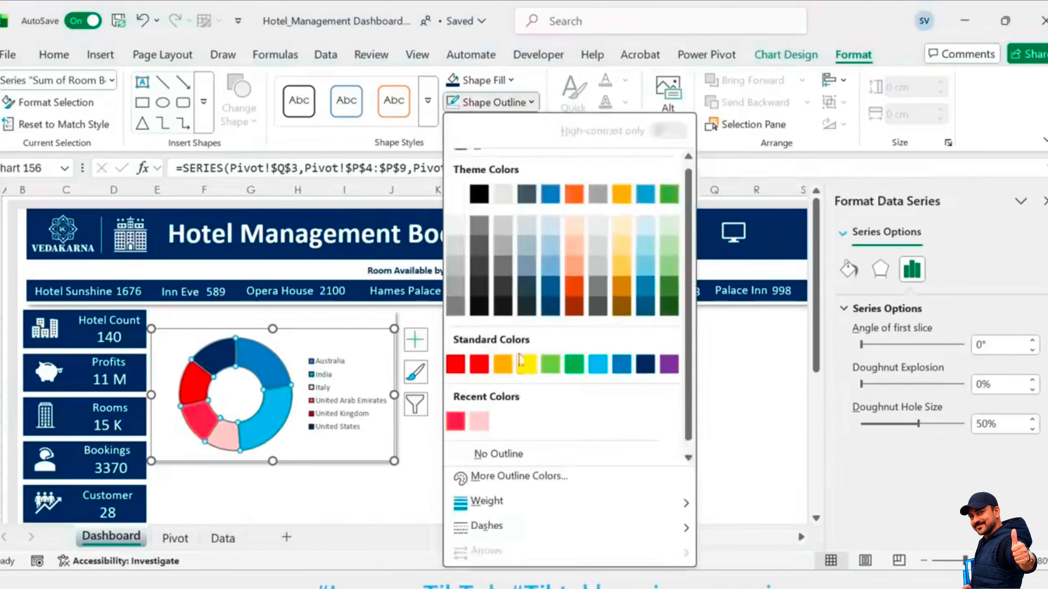
pyautogui.click(512, 452)
pyautogui.click(491, 124)
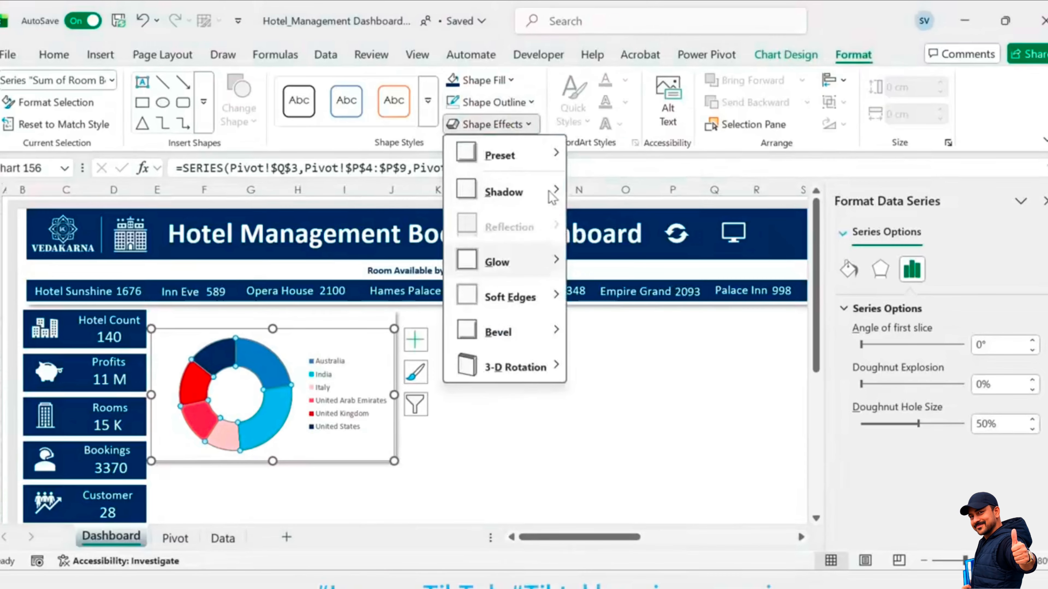
pyautogui.moveTo(535, 196)
pyautogui.click(590, 229)
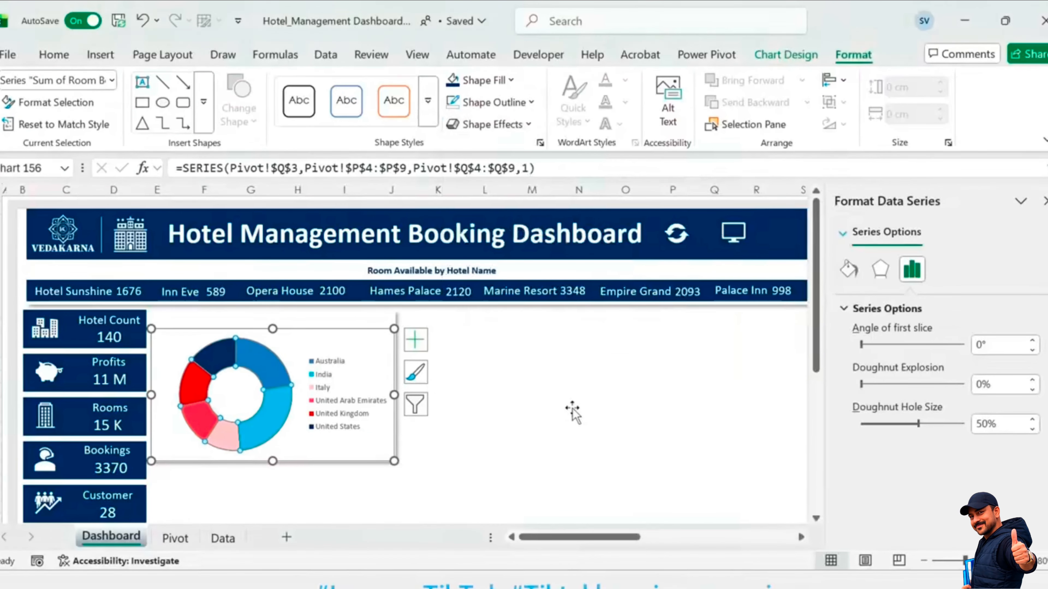
pyautogui.click(565, 405)
# Step: Add data labels to the doughnut series
pyautogui.click(272, 374)
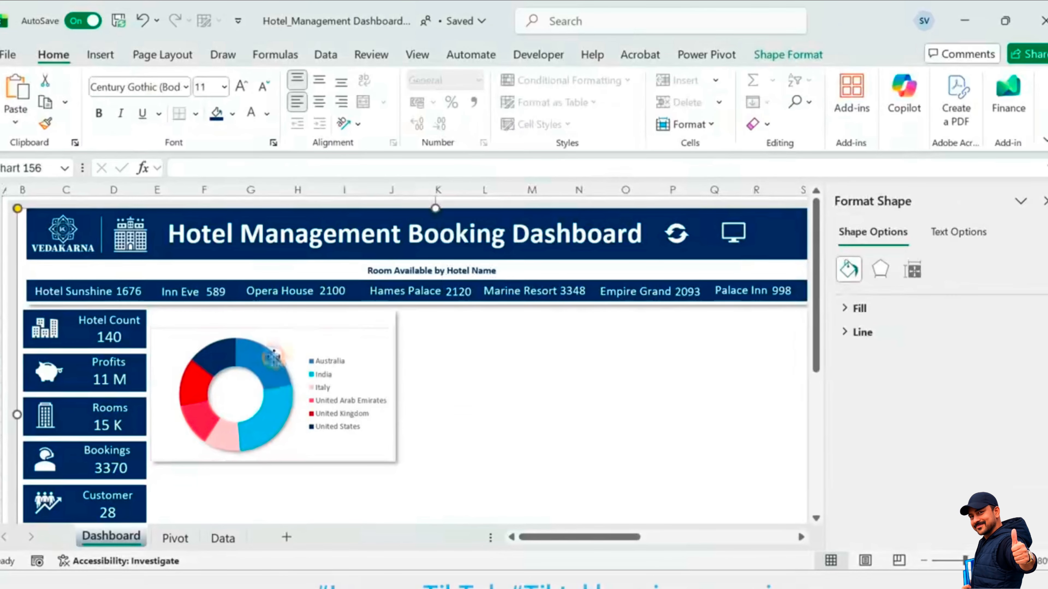
pyautogui.click(415, 339)
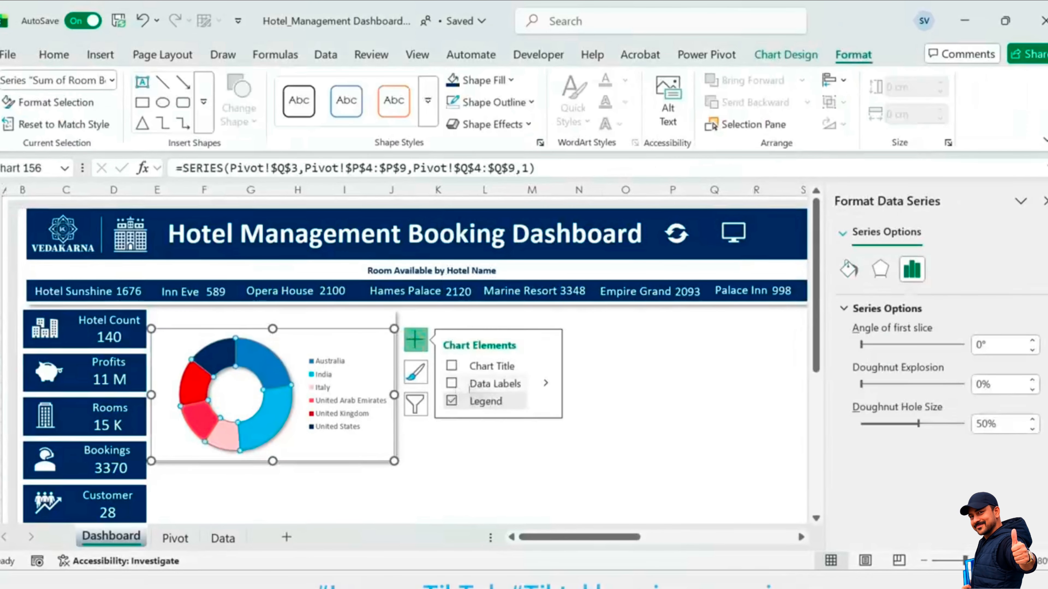
pyautogui.click(453, 384)
# Step: Show both value and percentage in the doughnut's data labels, separated by a new line
pyautogui.click(262, 369)
pyautogui.rightClick(263, 368)
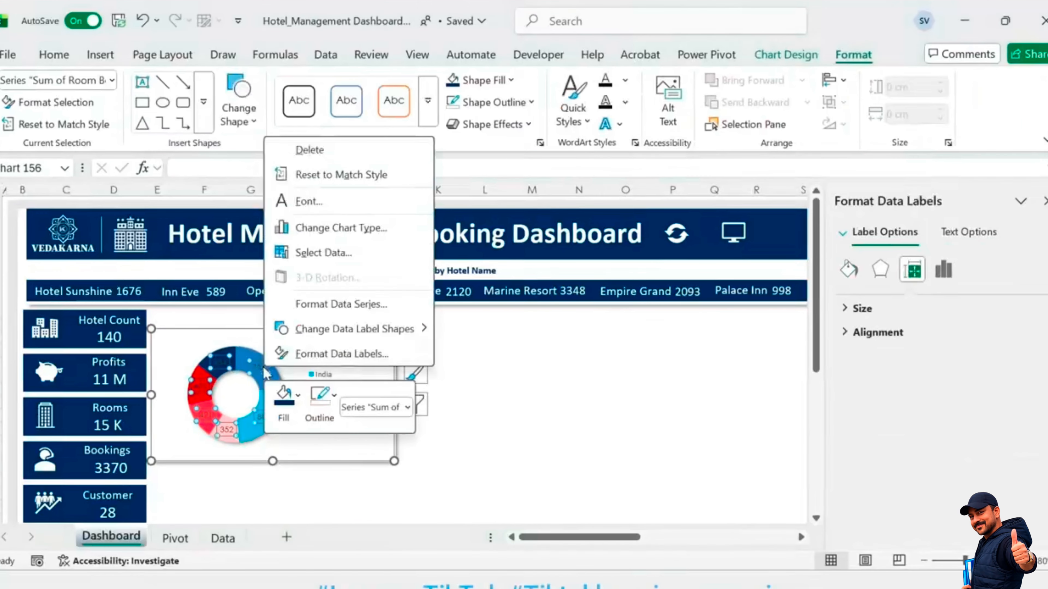
pyautogui.click(344, 355)
pyautogui.click(866, 438)
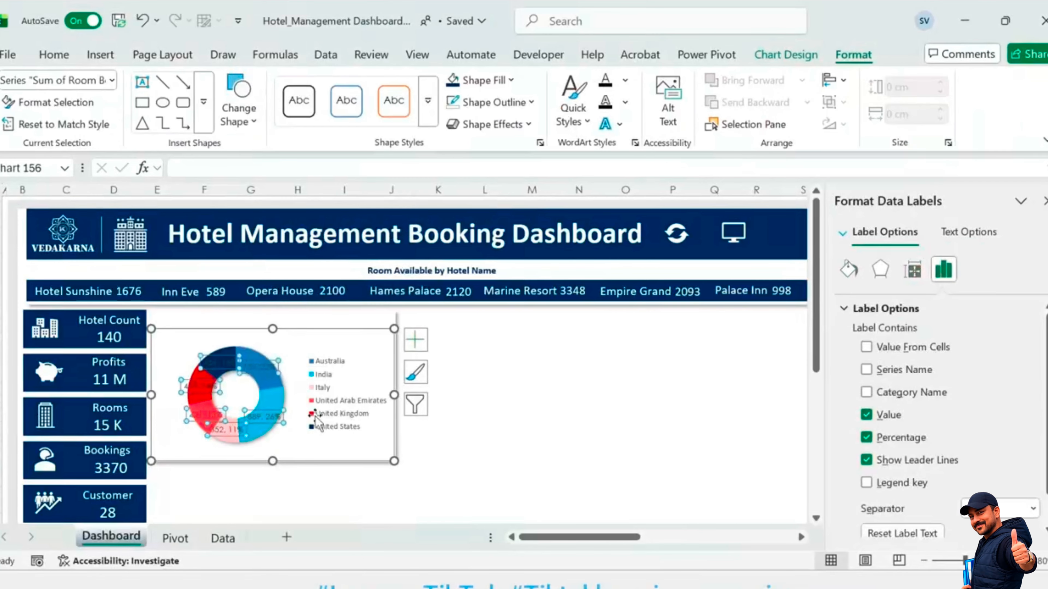
pyautogui.click(1033, 509)
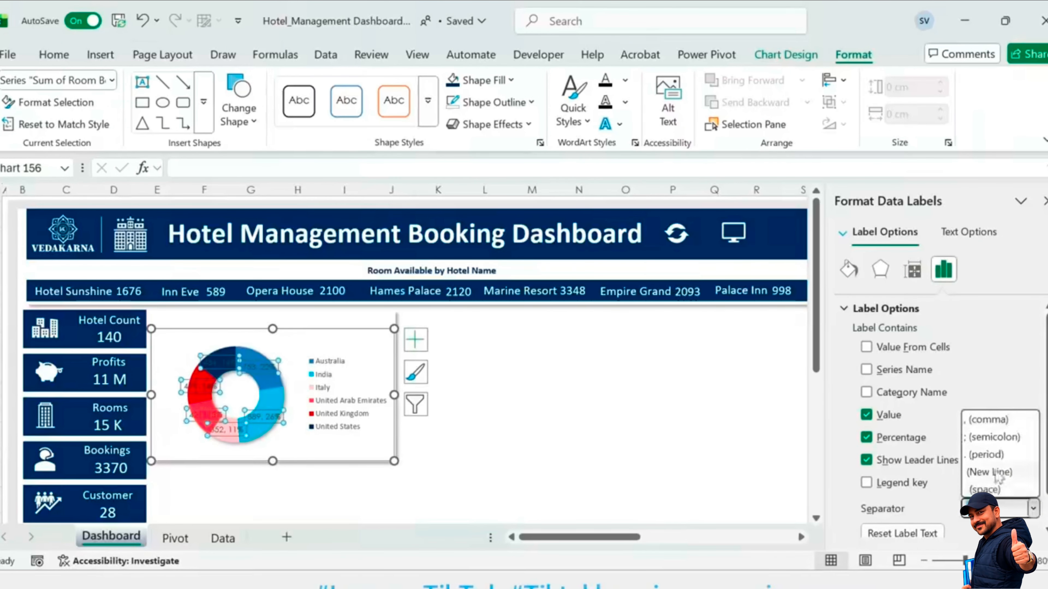
pyautogui.click(997, 473)
# Step: Set the font of the doughnut's data labels to Calibri
pyautogui.click(55, 57)
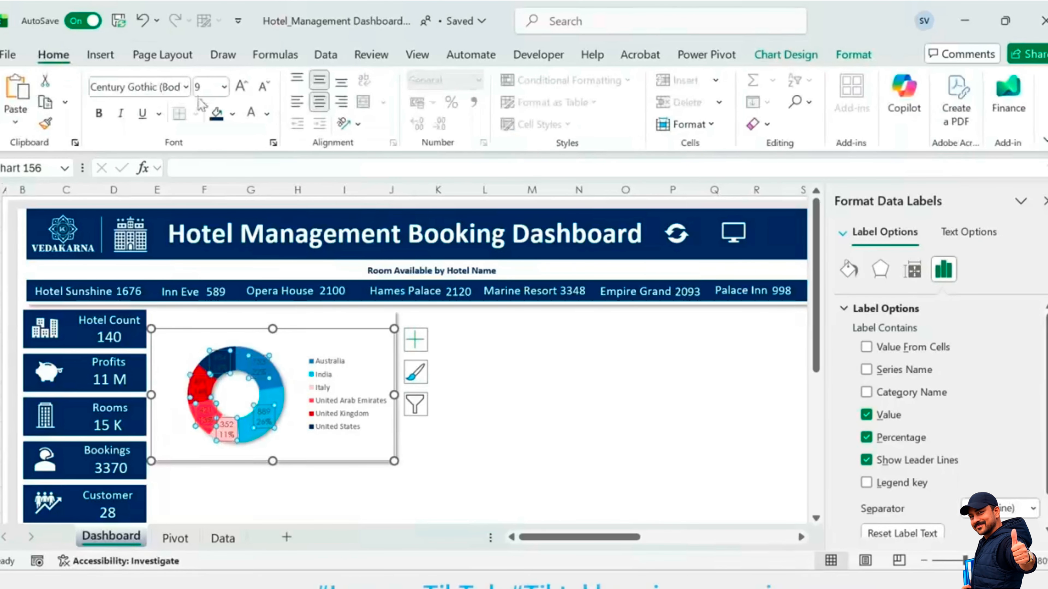
pyautogui.click(187, 87)
pyautogui.click(180, 207)
# Step: Move all six doughnut data labels outside the ring, each beside its own slice
pyautogui.moveTo(261, 374); pyautogui.dragTo(284, 360)
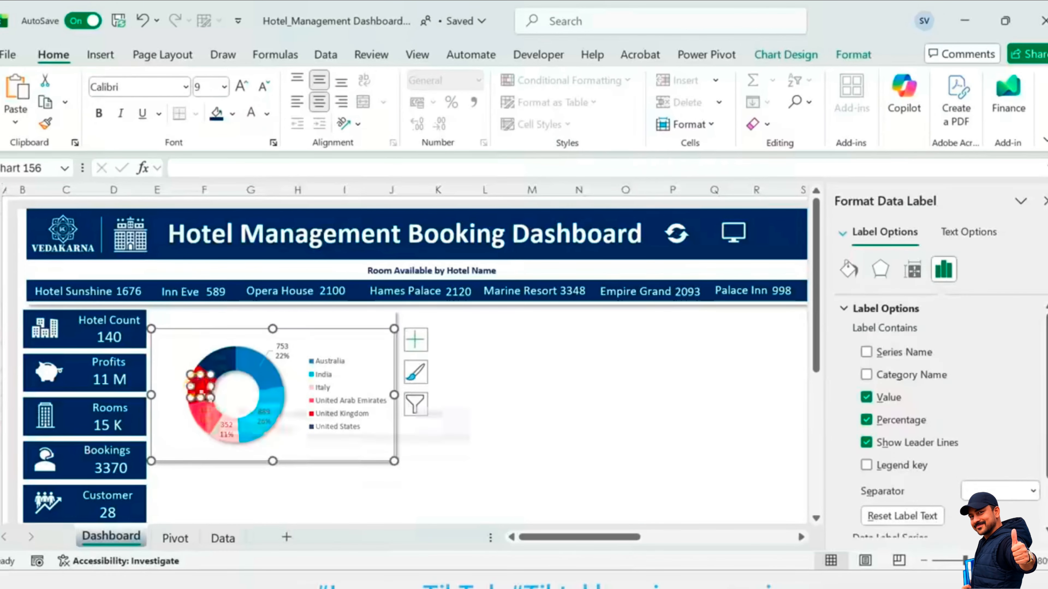
pyautogui.moveTo(265, 417); pyautogui.dragTo(210, 452)
pyautogui.click(226, 429)
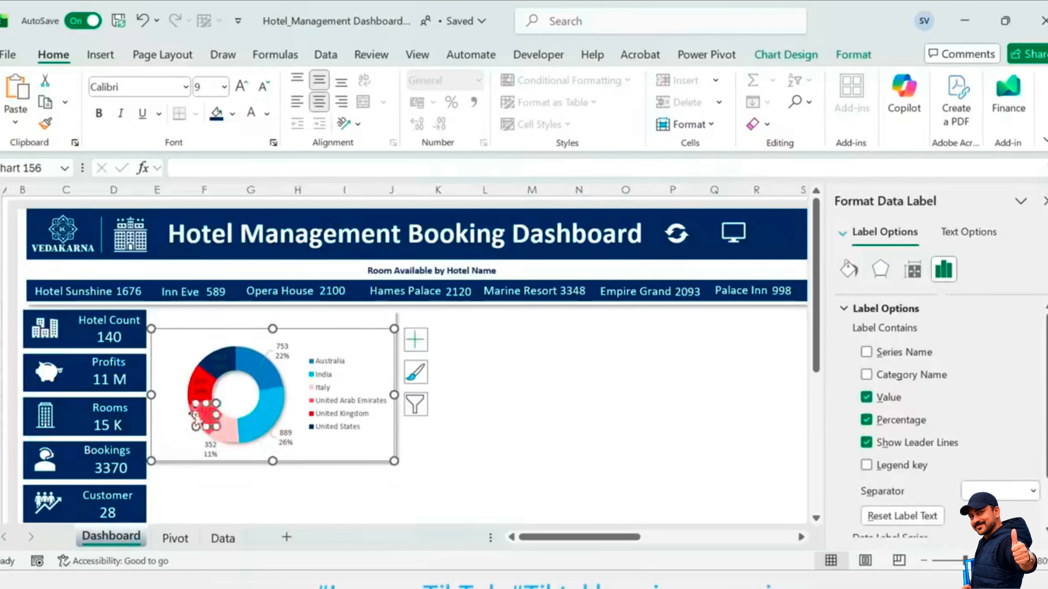
pyautogui.moveTo(206, 415); pyautogui.dragTo(173, 434)
pyautogui.moveTo(201, 387); pyautogui.dragTo(170, 387)
pyautogui.moveTo(220, 363); pyautogui.dragTo(194, 342)
pyautogui.click(568, 431)
pyautogui.click(529, 384)
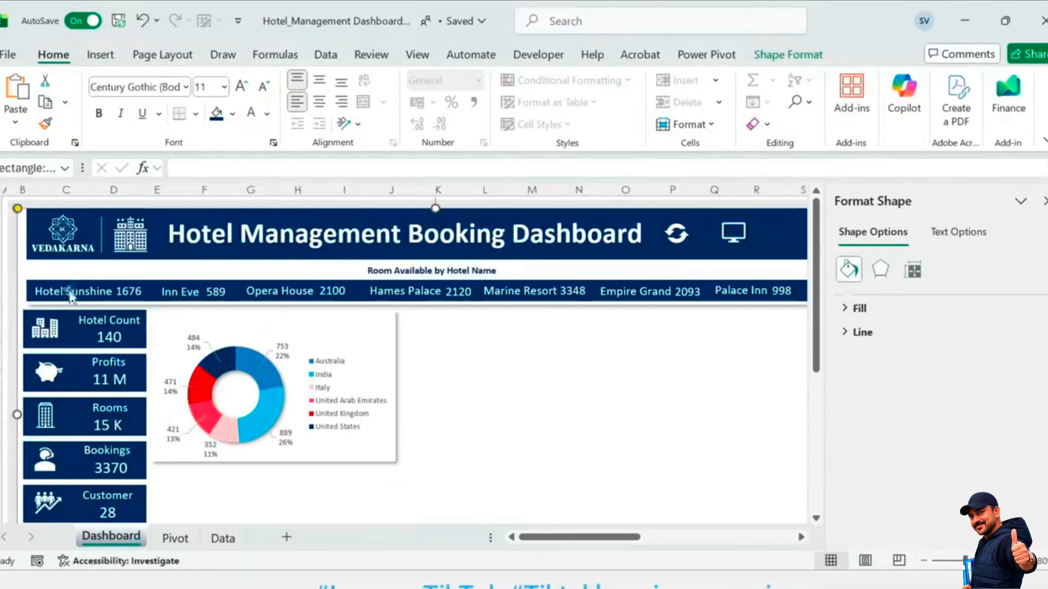
# Step: Duplicate the "Room Available by Hotel Name" label, place the copy above the doughnut chart and enlarge its text to 14
pyautogui.click(71, 293)
pyautogui.click(488, 260)
pyautogui.hotkey('ctrl', 'd')
pyautogui.moveTo(491, 292); pyautogui.dragTo(218, 322)
pyautogui.click(309, 323)
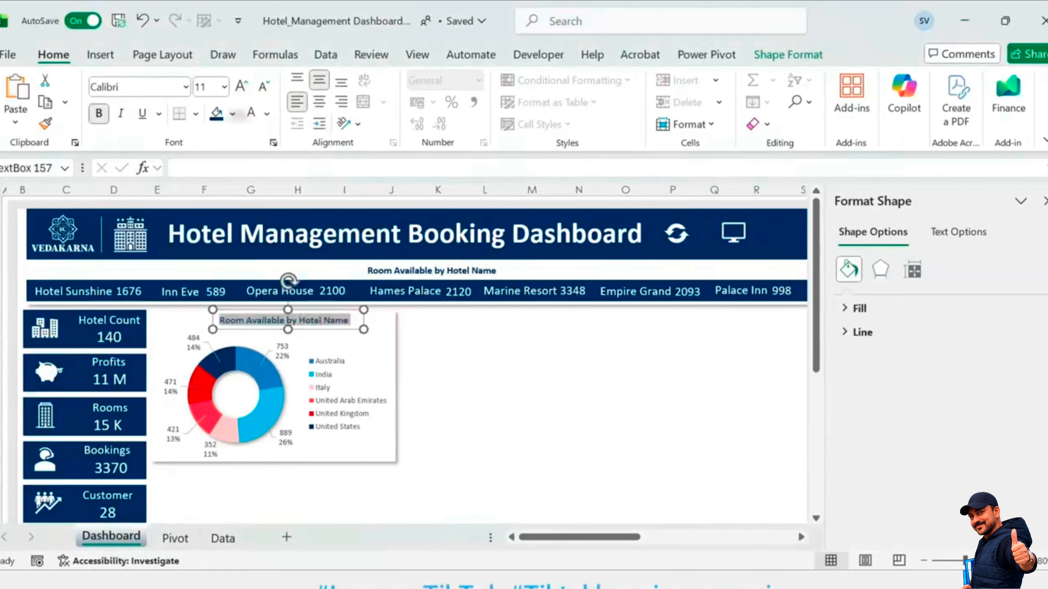
pyautogui.click(239, 88)
pyautogui.click(239, 89)
pyautogui.hotkey('ctrl', 'z')
pyautogui.hotkey('ctrl', 'z')
pyautogui.hotkey('ctrl', 'z')
pyautogui.hotkey('ctrl', 'z')
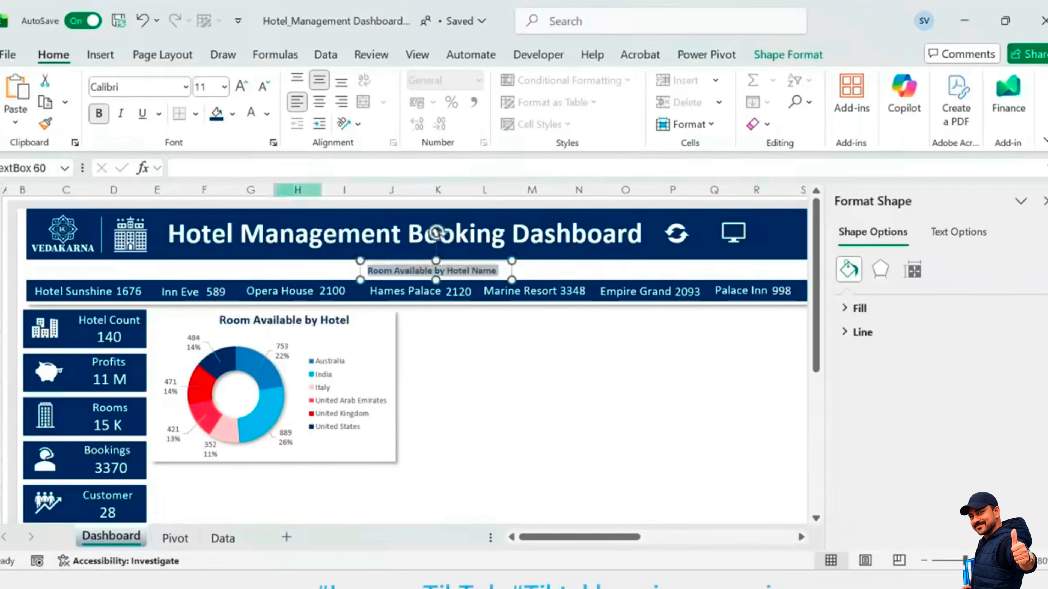
pyautogui.hotkey('ctrl', 'y')
pyautogui.hotkey('ctrl', 'y')
pyautogui.hotkey('ctrl', 'y')
pyautogui.hotkey('ctrl', 'y')
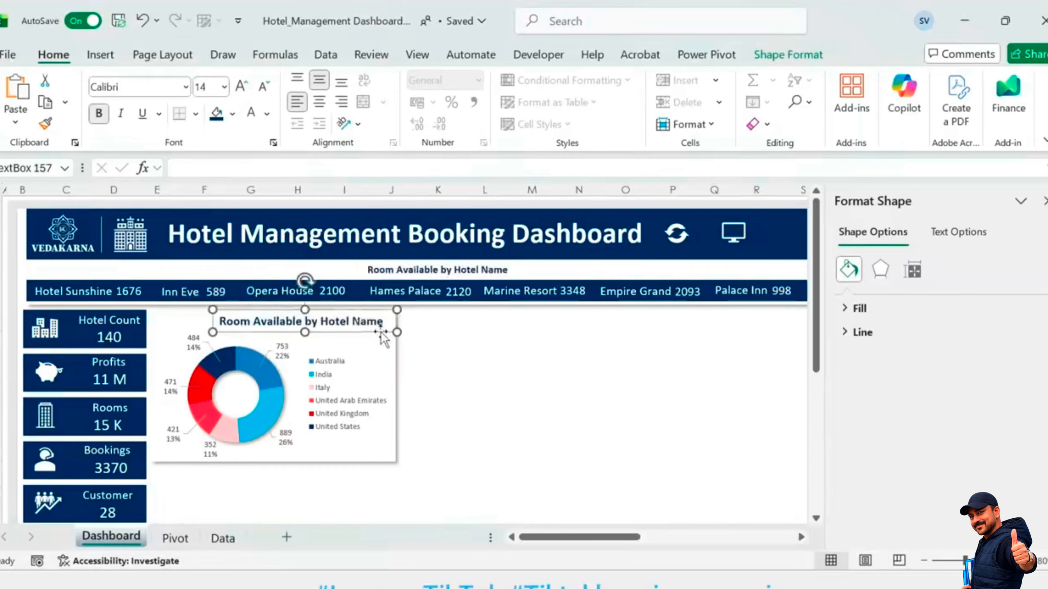
# Step: Change the title above the doughnut chart to "Room Booked by Country"
pyautogui.hotkey('shift', 'End')
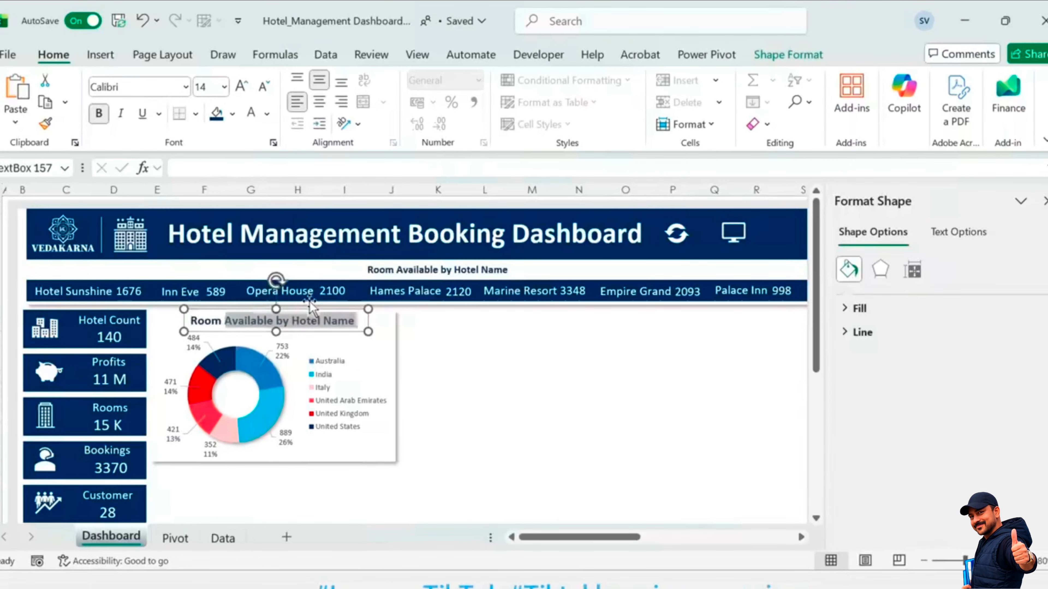
pyautogui.write('Booked by Country')
pyautogui.click(480, 339)
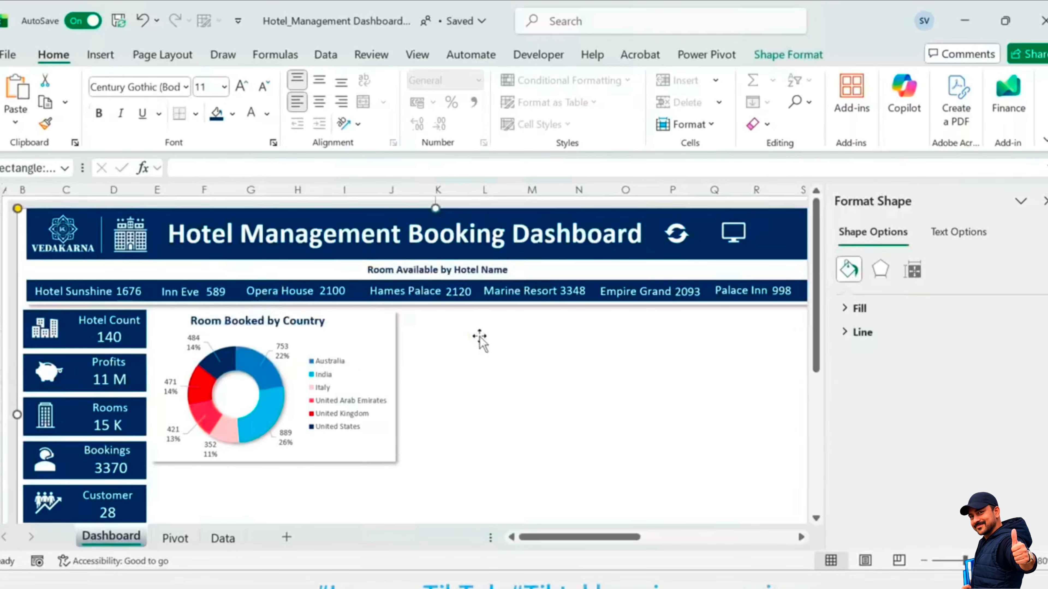
# Step: Duplicate the doughnut's background card and title beside the original and set the copied card's width to 7.41 cm
pyautogui.click(392, 352)
pyautogui.click(394, 324)
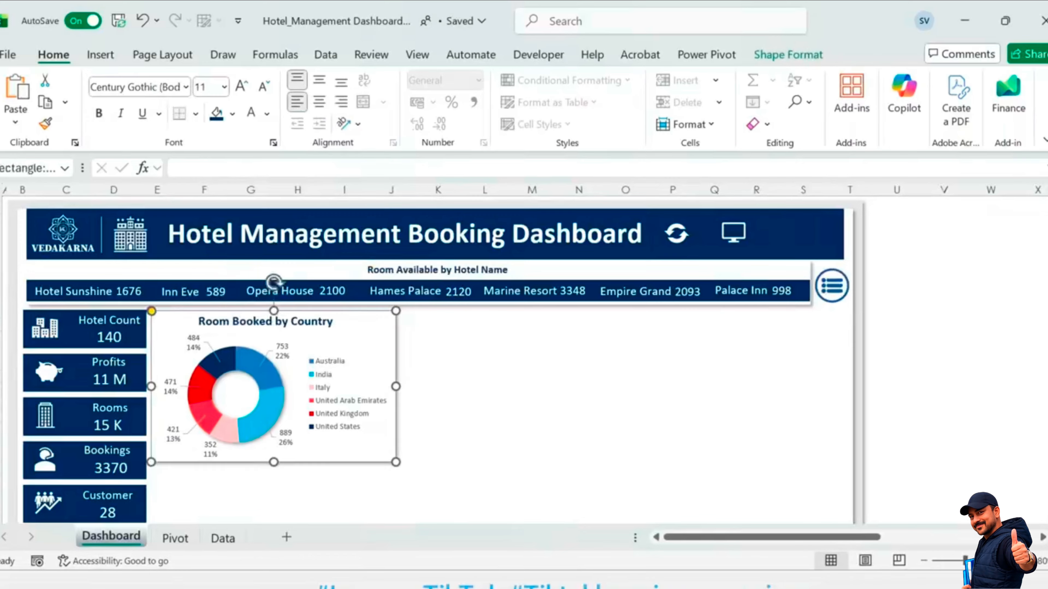
pyautogui.moveTo(466, 363); pyautogui.dragTo(646, 357)
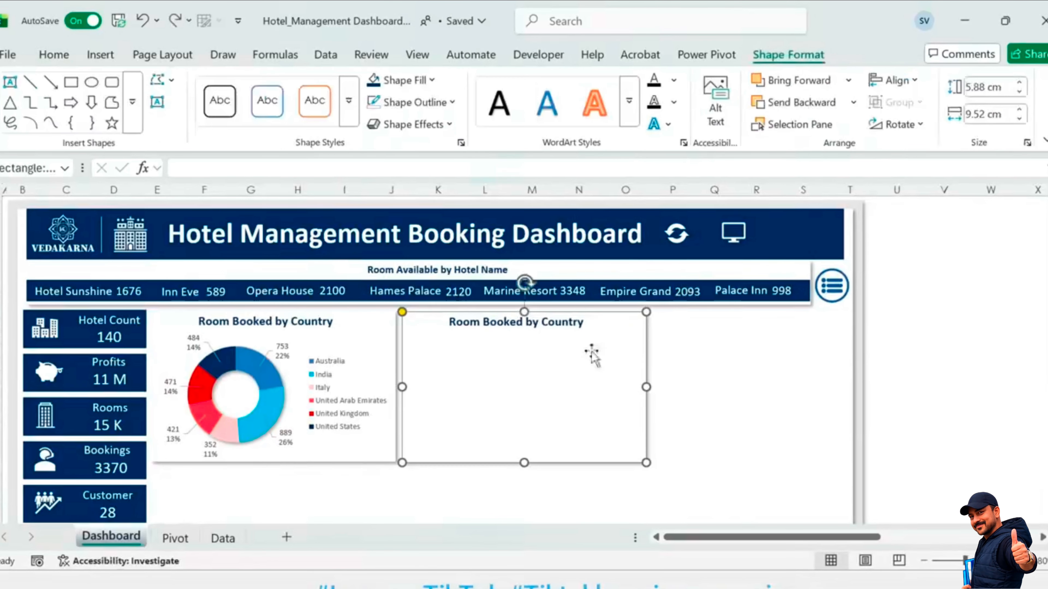
pyautogui.press('Tab')
pyautogui.press('Return')
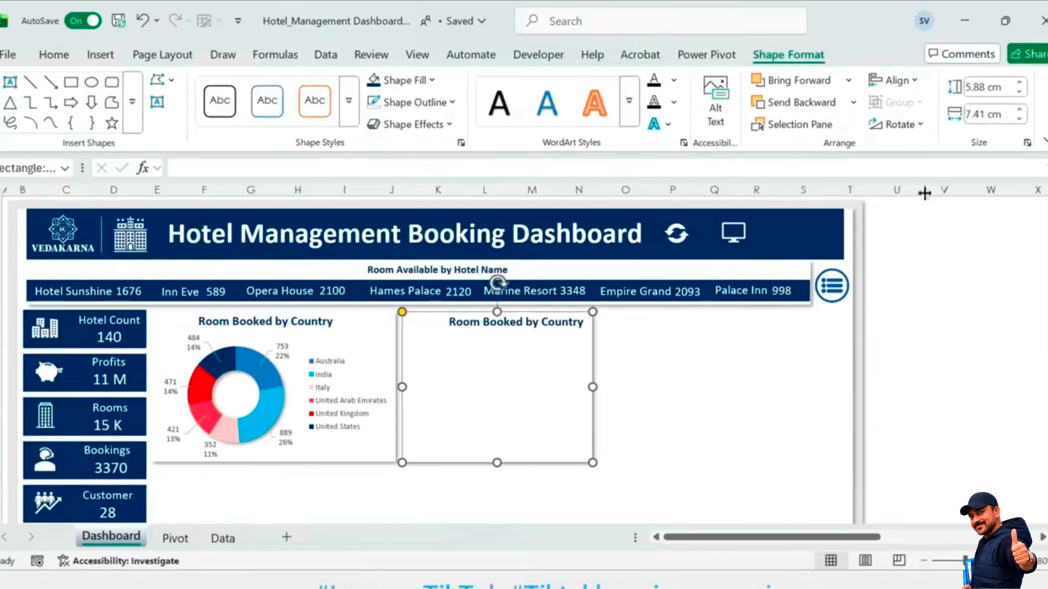
# Step: Replace the copied card's title with "Top Booked Hotels" and centre it at the top of the card
pyautogui.click(539, 321)
pyautogui.hotkey('ctrl', 'a')
pyautogui.press('BackSpace')
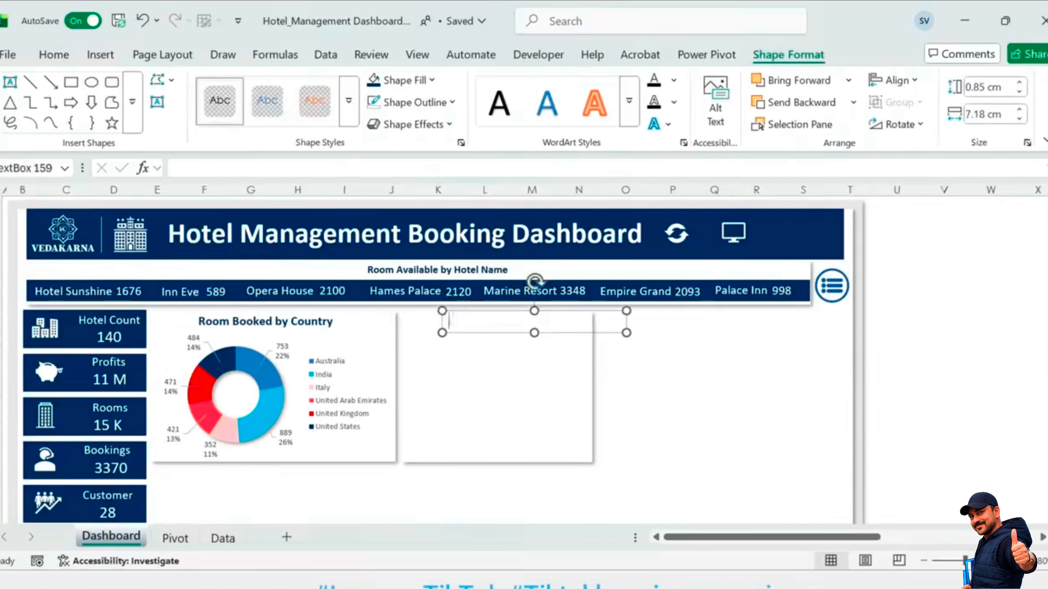
pyautogui.write('Top Booked Hotels')
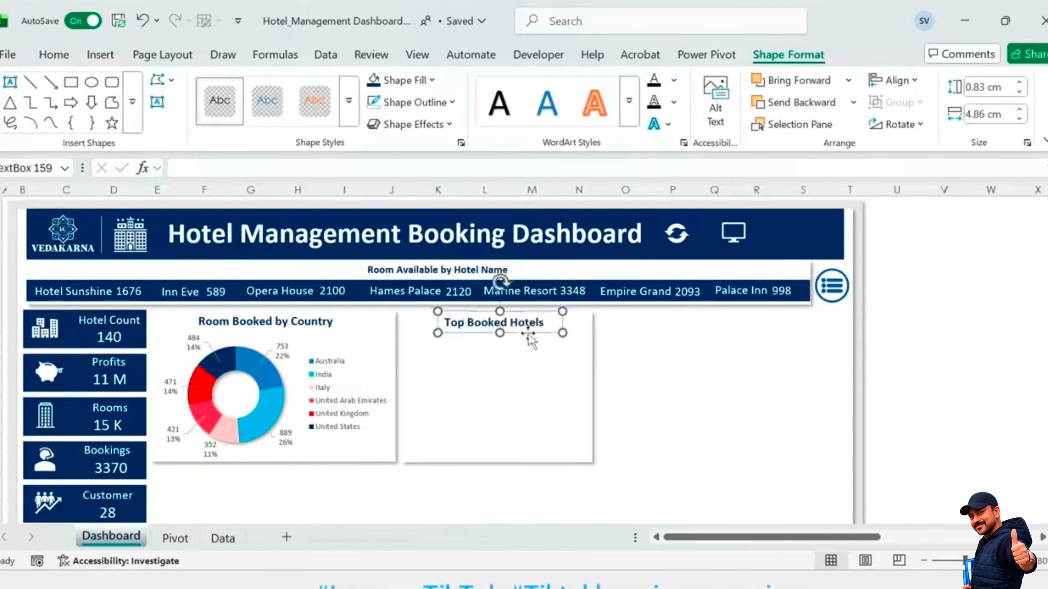
# Step: Insert a funnel chart from the hotel names and their sum of rooms booked in G:H of the Pivot sheet
pyautogui.click(176, 538)
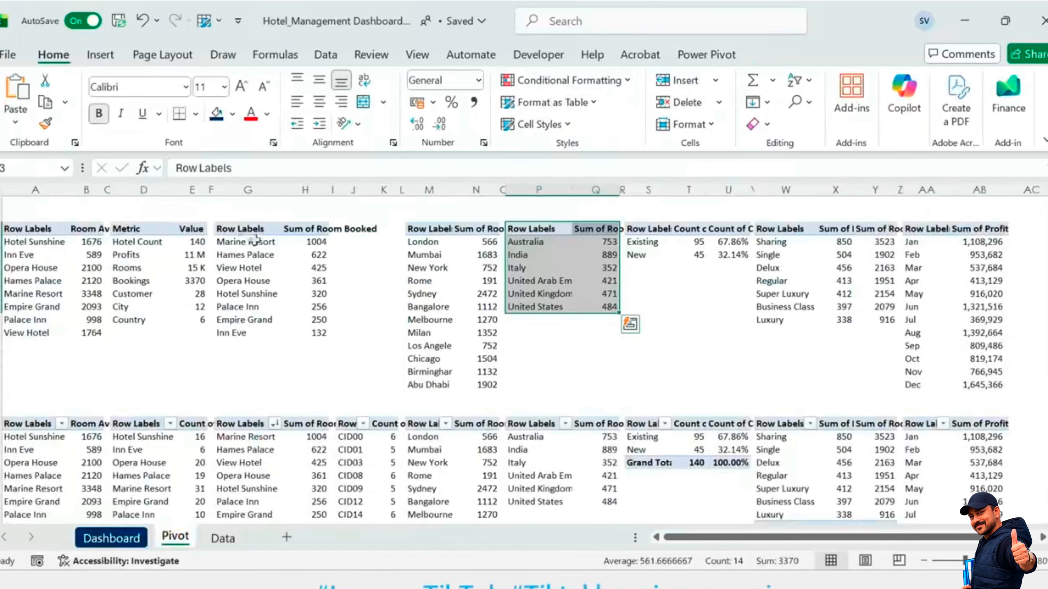
pyautogui.moveTo(250, 229); pyautogui.dragTo(318, 332)
pyautogui.click(100, 54)
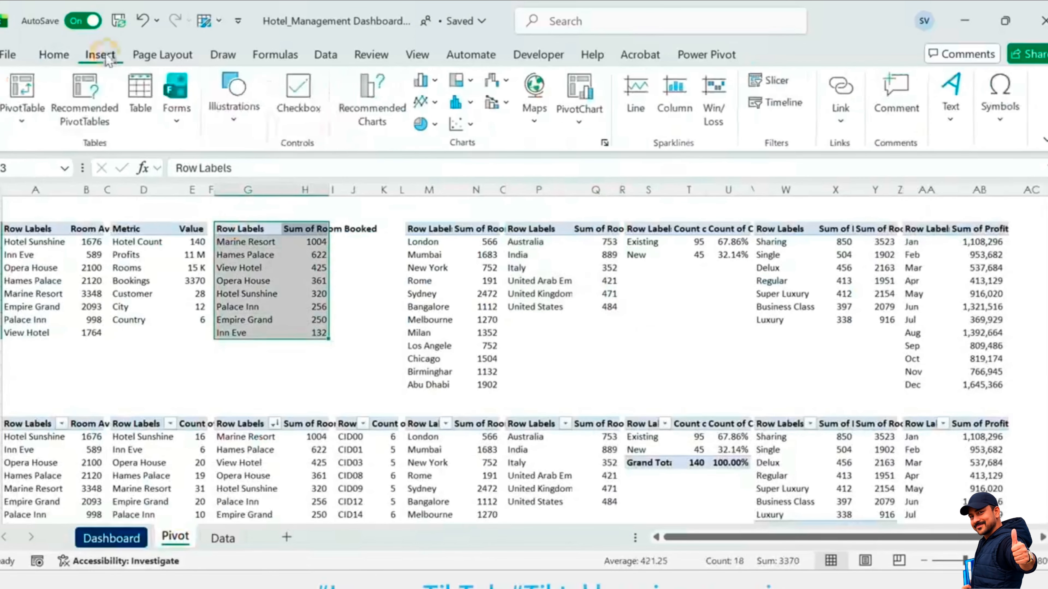
pyautogui.click(373, 97)
pyautogui.click(382, 398)
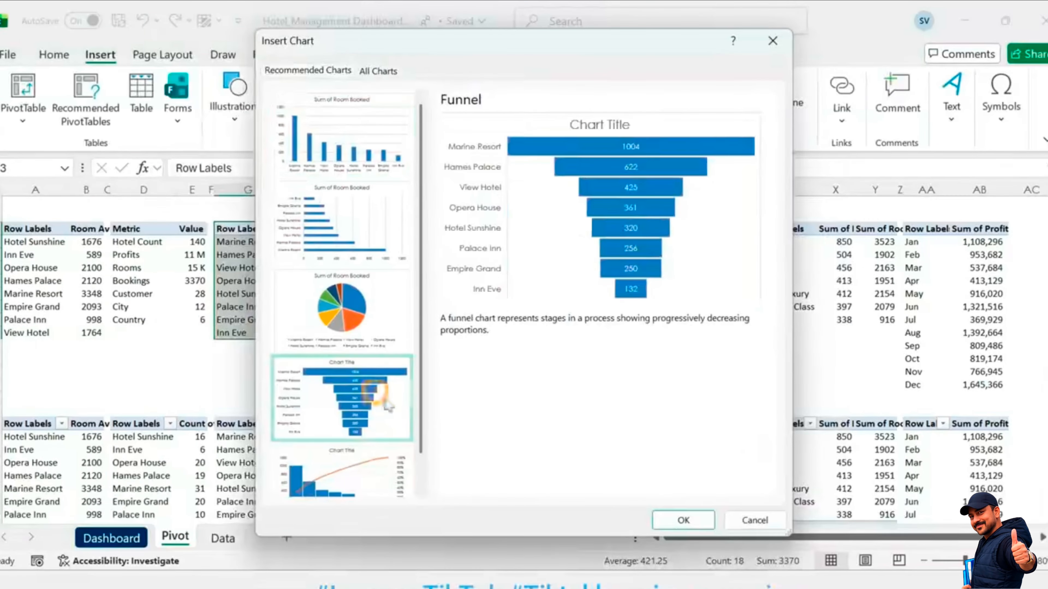
pyautogui.click(707, 519)
# Step: Move the funnel chart to the Dashboard sheet and remove its chart title
pyautogui.hotkey('ctrl', 'x')
pyautogui.click(112, 539)
pyautogui.hotkey('ctrl', 'v')
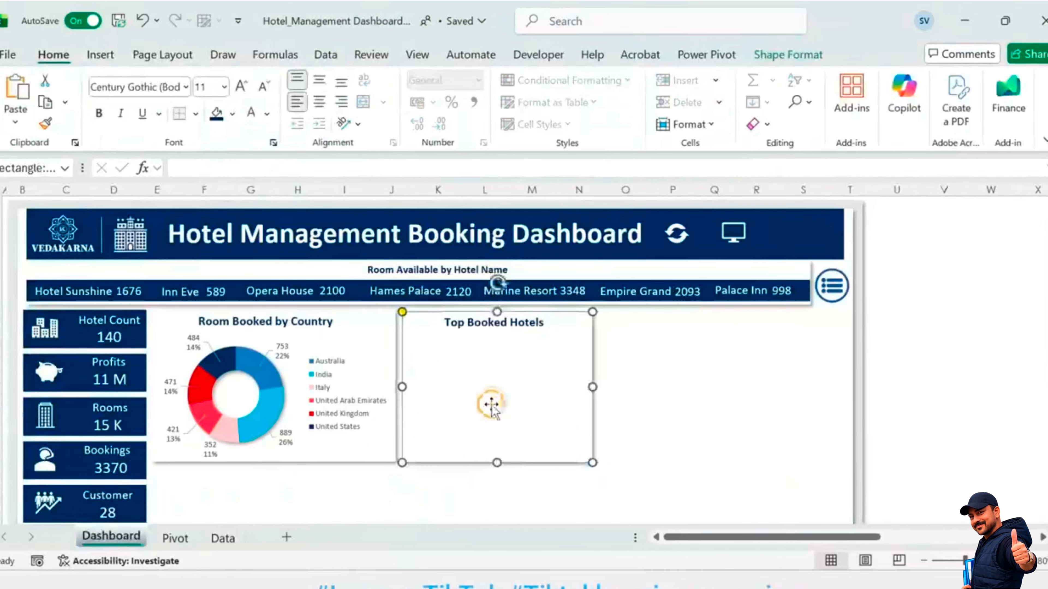
pyautogui.click(748, 324)
pyautogui.click(786, 381)
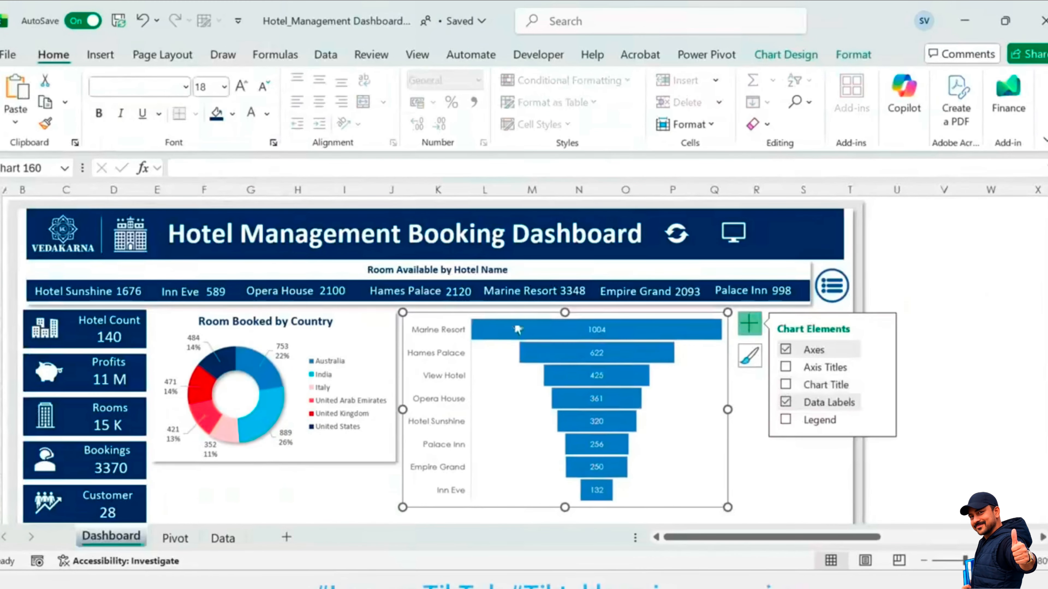
# Step: Fit the funnel chart inside the "Top Booked Hotels" card at 5.17 cm by 7.26 cm and remove its outline
pyautogui.moveTo(504, 313); pyautogui.dragTo(506, 330)
pyautogui.scroll(-1, 508, 330)
pyautogui.moveTo(568, 490); pyautogui.dragTo(562, 425)
pyautogui.moveTo(731, 358); pyautogui.dragTo(591, 356)
pyautogui.scroll(1, 947, 419)
pyautogui.click(852, 54)
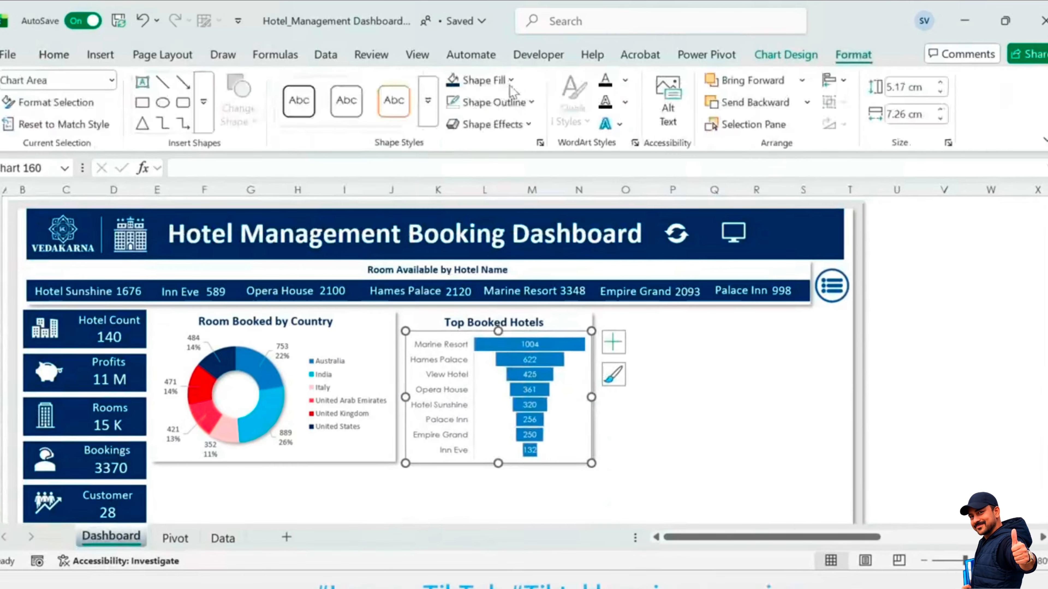
pyautogui.click(491, 102)
pyautogui.click(532, 454)
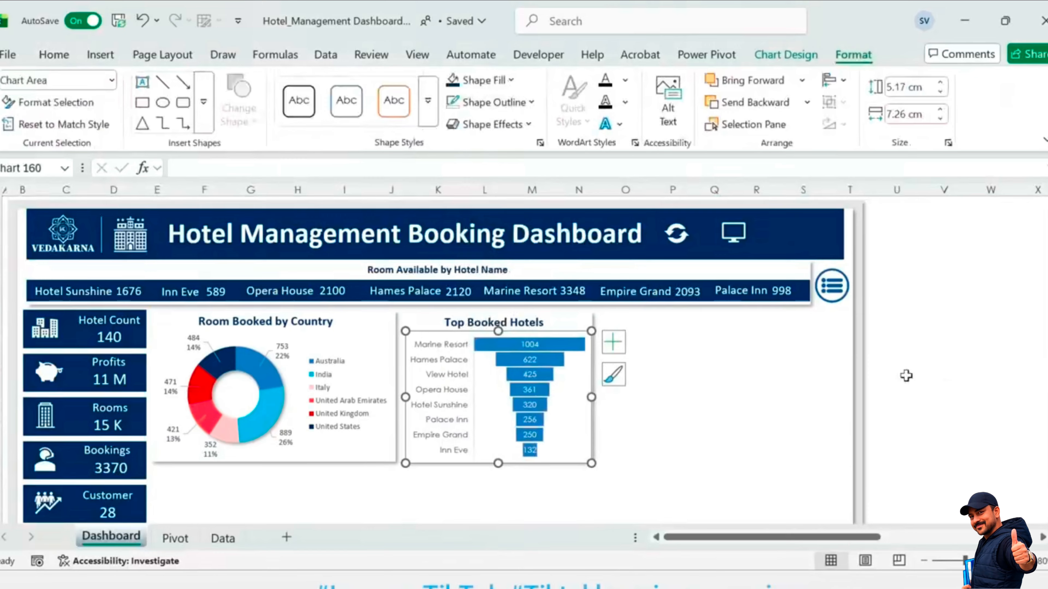
# Step: Set the font of the funnel chart's hotel name axis to Calibri
pyautogui.click(446, 382)
pyautogui.click(53, 54)
pyautogui.click(186, 87)
pyautogui.click(137, 208)
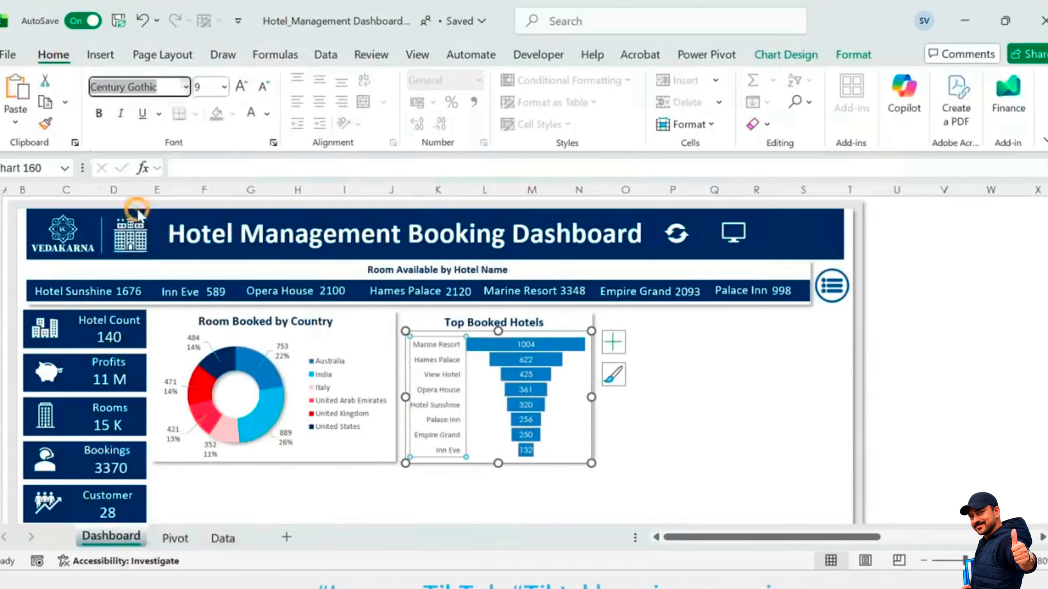
# Step: Fill the funnel bars with dark blue and format their data labels in white Calibri
pyautogui.click(571, 348)
pyautogui.click(217, 119)
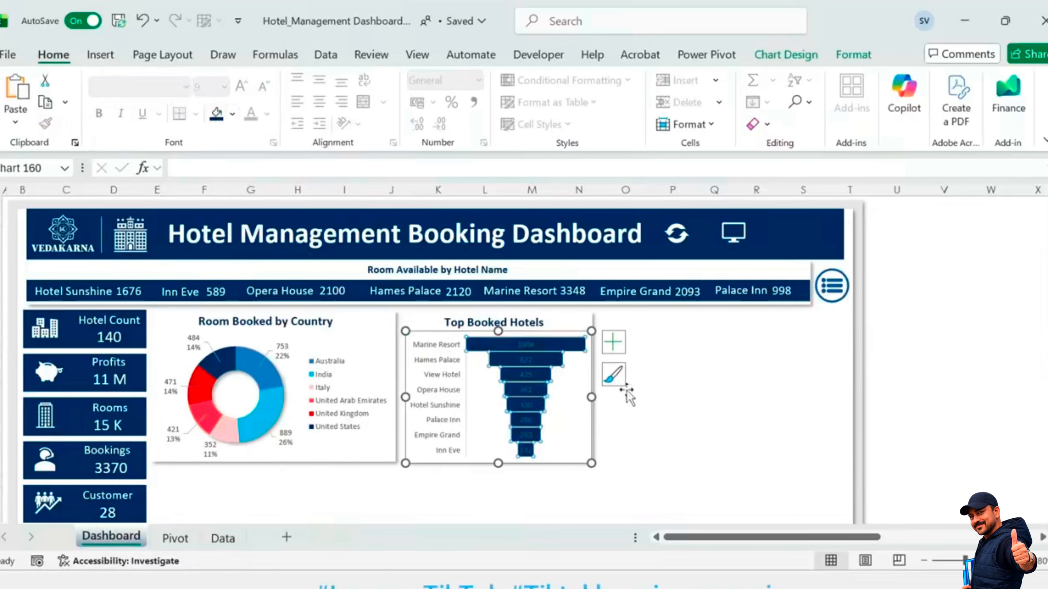
pyautogui.click(526, 345)
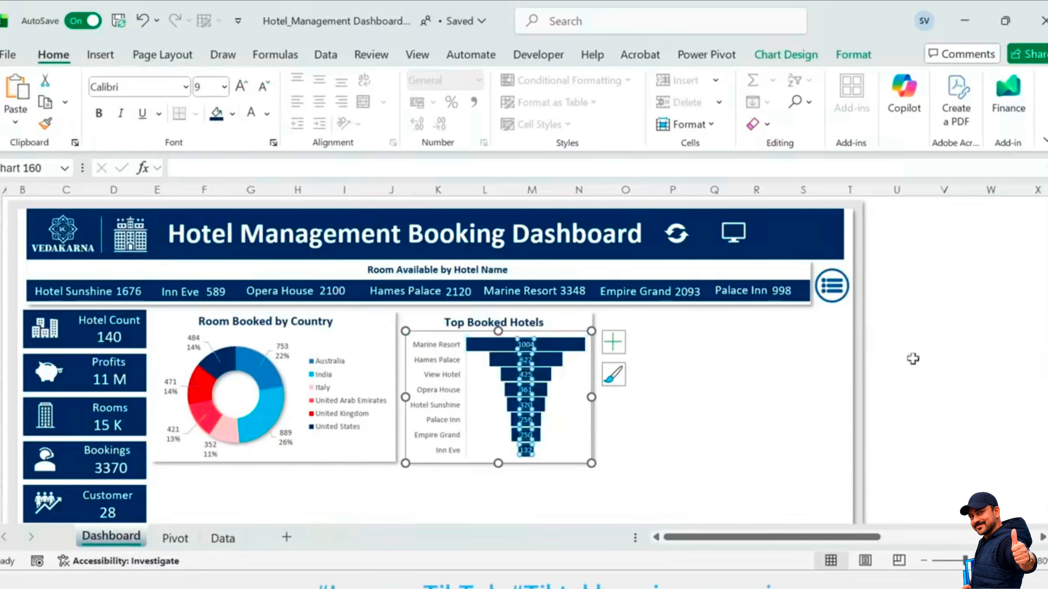
pyautogui.click(970, 358)
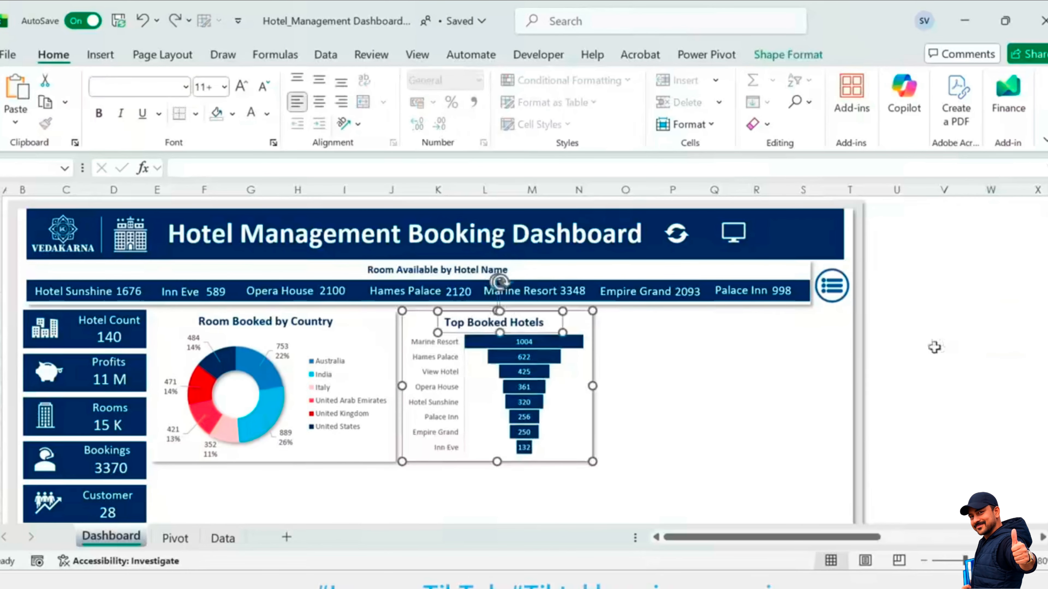
# Step: Duplicate the "Top Booked Hotels" card with its title and funnel chart, and place the copy beside the original
pyautogui.click(972, 354)
pyautogui.click(584, 402)
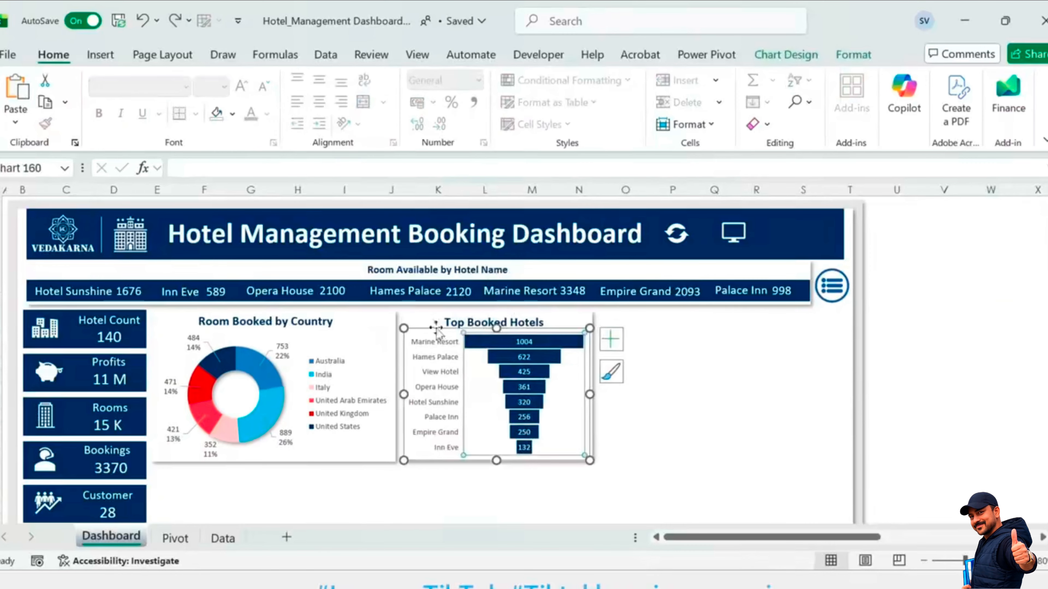
pyautogui.keyDown('ctrl'); pyautogui.click(427, 320); pyautogui.keyUp('ctrl')
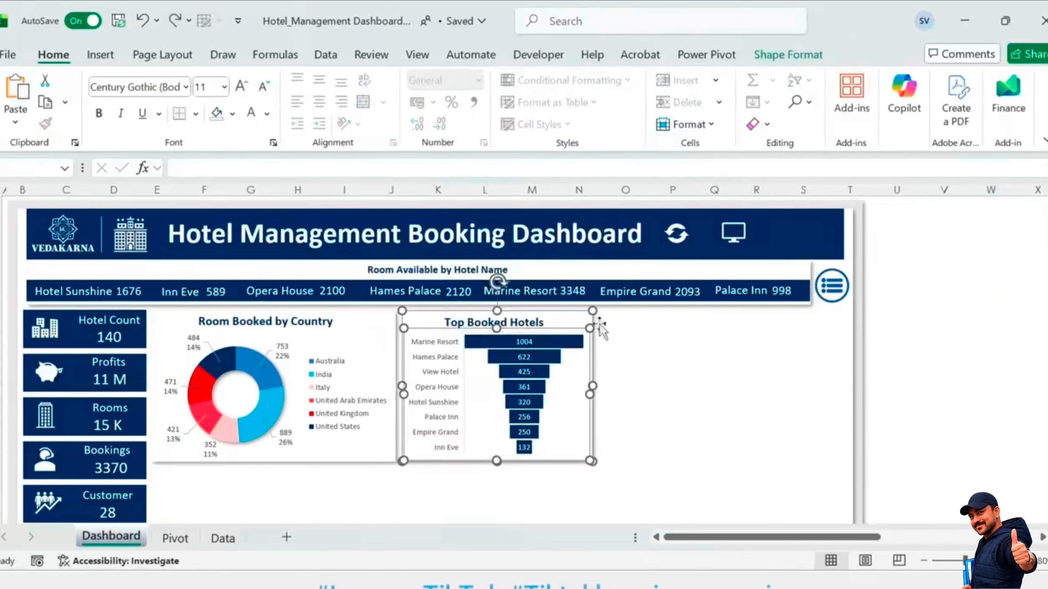
pyautogui.keyDown('ctrl'); pyautogui.click(521, 329); pyautogui.keyUp('ctrl')
pyautogui.moveTo(576, 330); pyautogui.dragTo(635, 344)
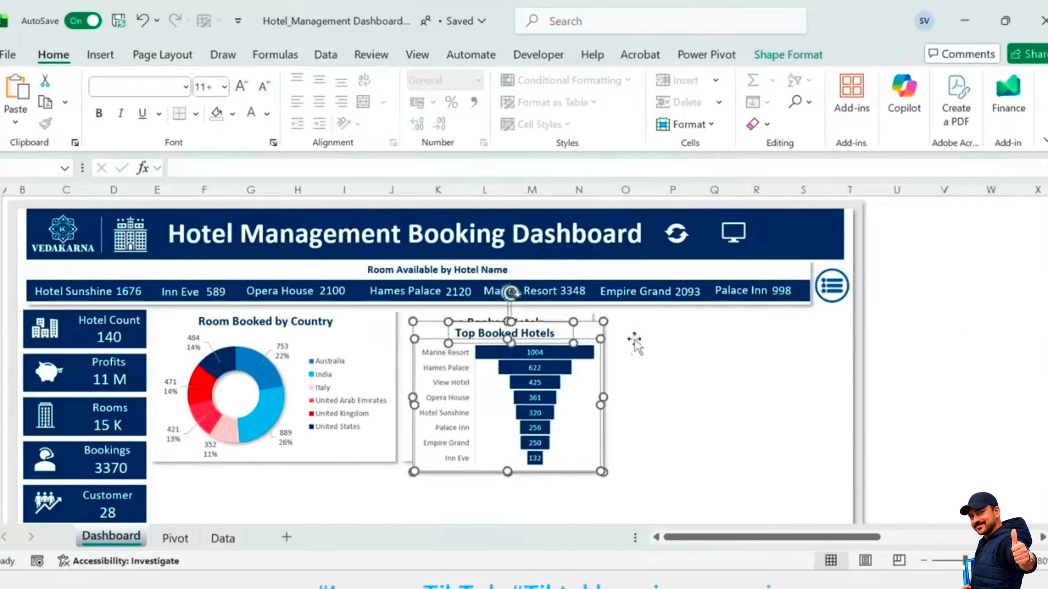
pyautogui.moveTo(560, 330); pyautogui.dragTo(746, 320)
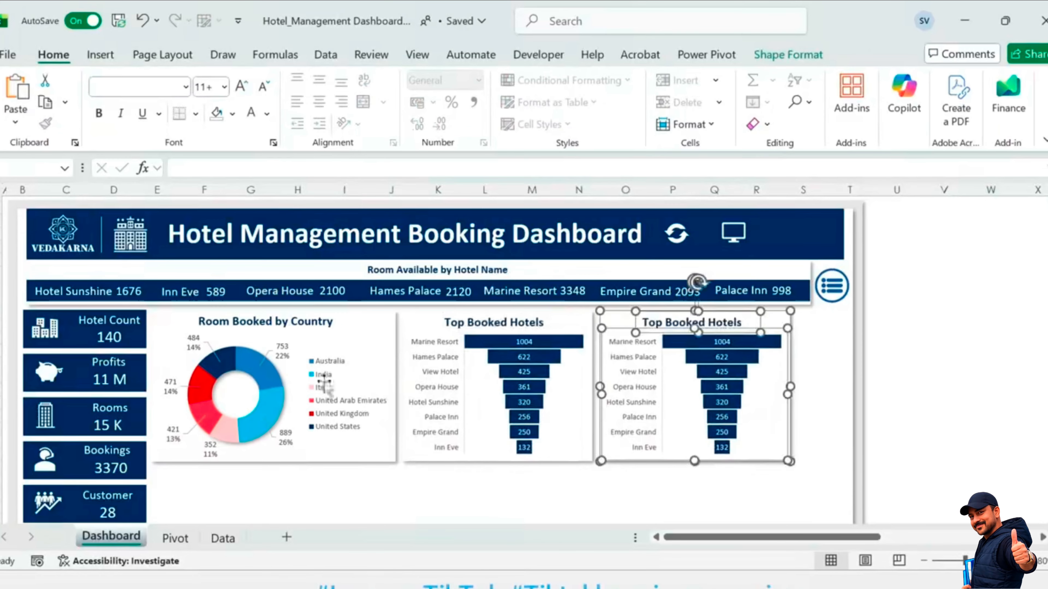
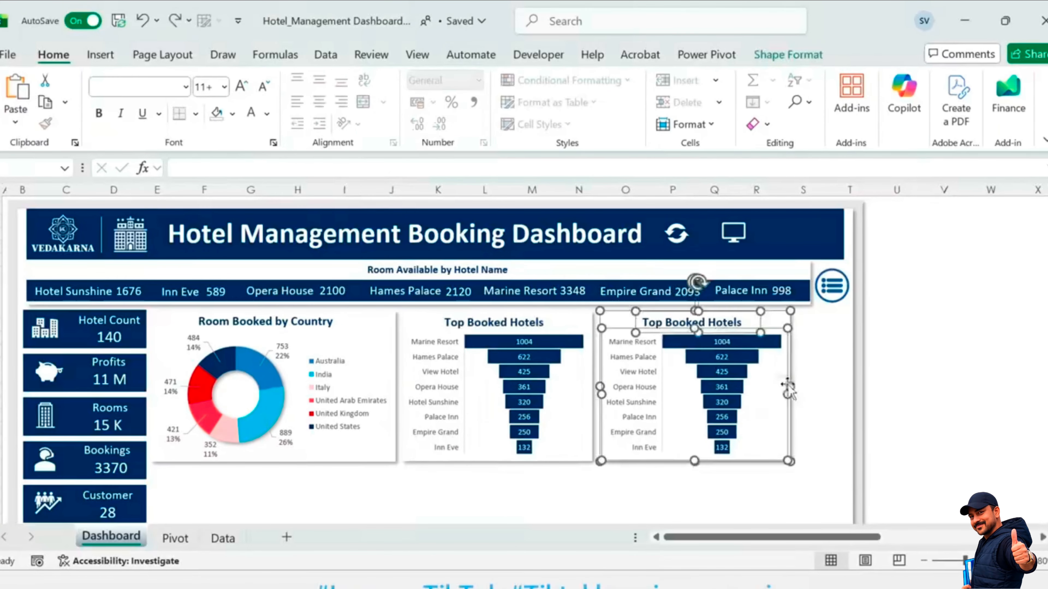
# Step: Delete the funnel chart from the copied card and widen the card to the end of the header banner
pyautogui.click(640, 331)
pyautogui.press('Delete')
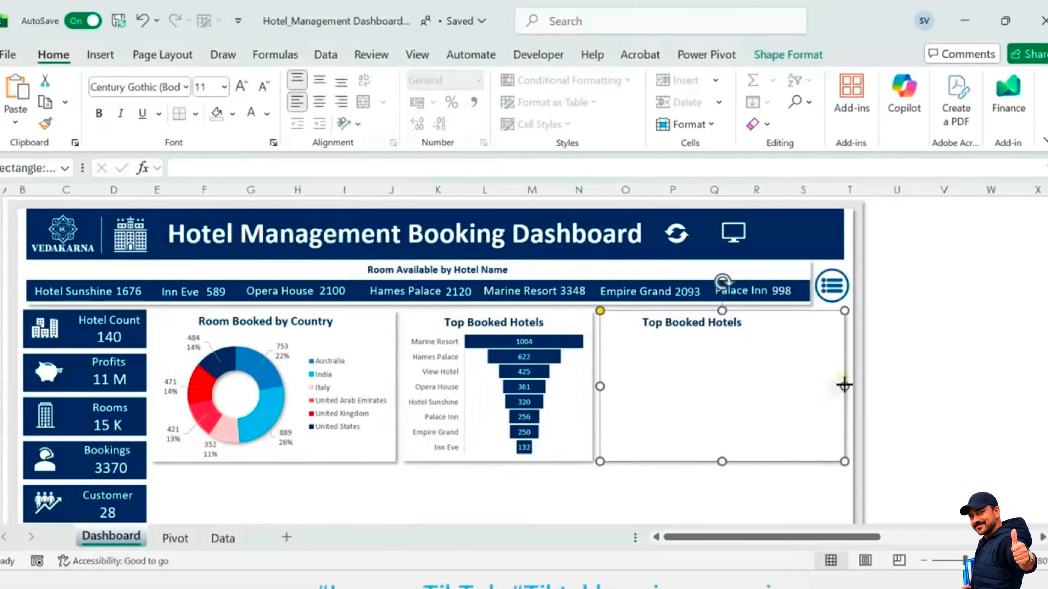
# Step: Change the third card's title to "Room Availability in City" and centre it on the card
pyautogui.click(708, 322)
pyautogui.moveTo(745, 334); pyautogui.dragTo(793, 332)
pyautogui.click(943, 338)
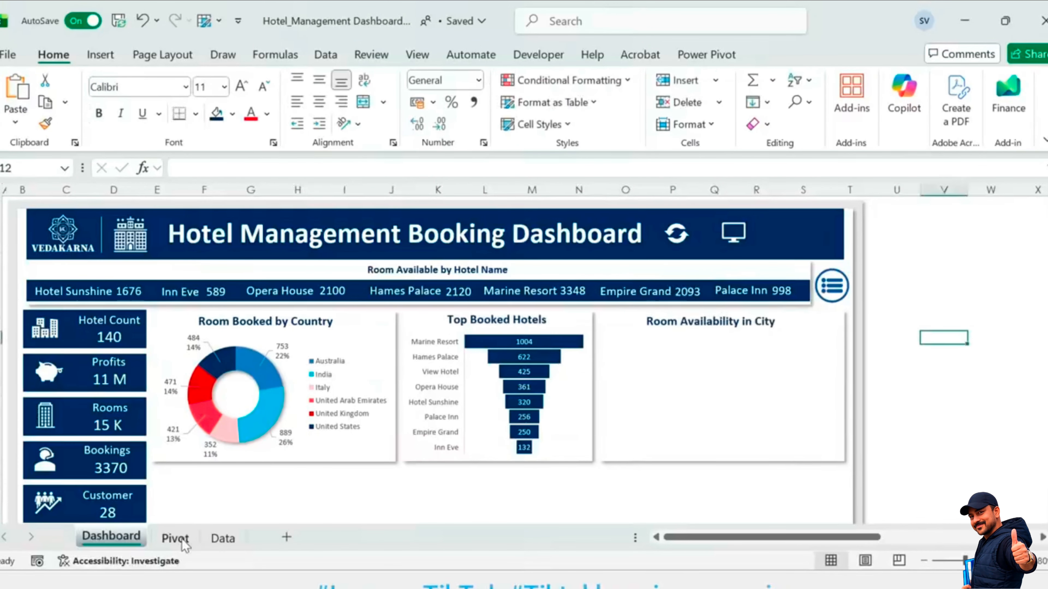
# Step: Insert a Filled Radar chart from the city table of available rooms on the Pivot sheet
pyautogui.click(181, 541)
pyautogui.click(420, 223)
pyautogui.hotkey('ctrl', 'a')
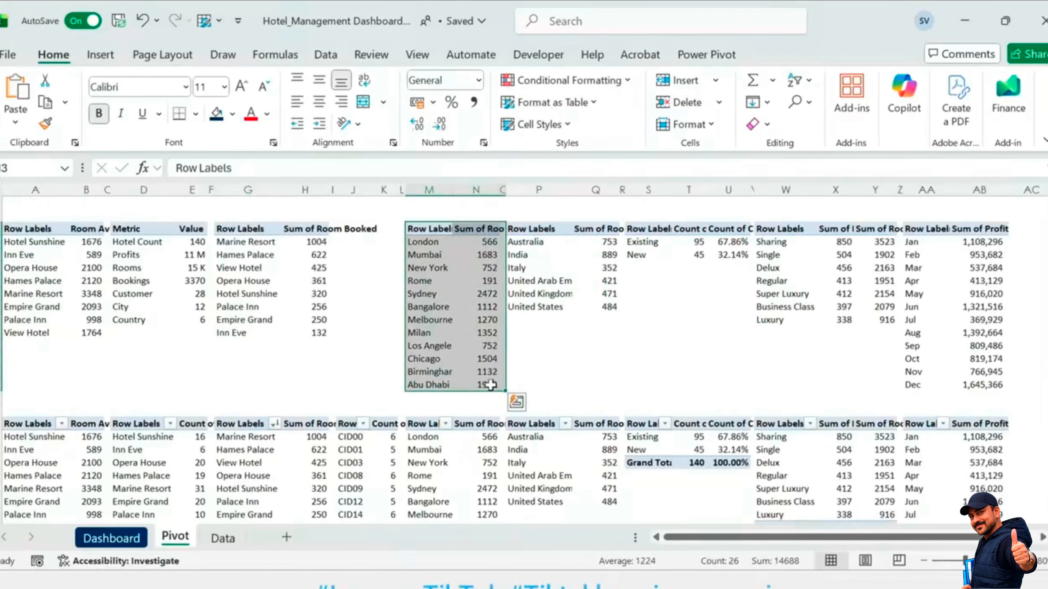
pyautogui.click(100, 54)
pyautogui.click(361, 104)
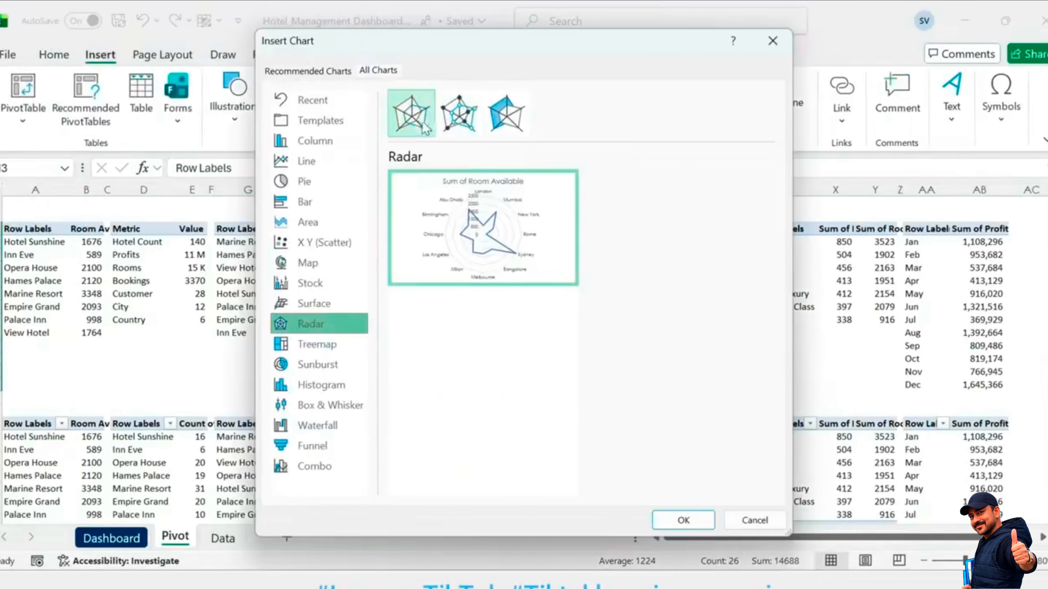
pyautogui.click(504, 120)
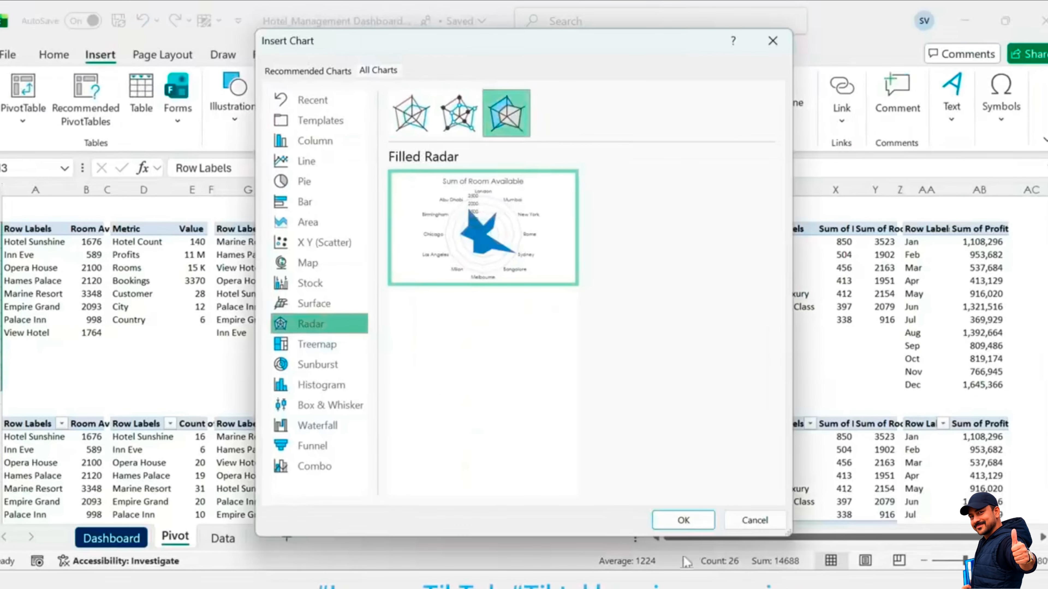
pyautogui.click(691, 521)
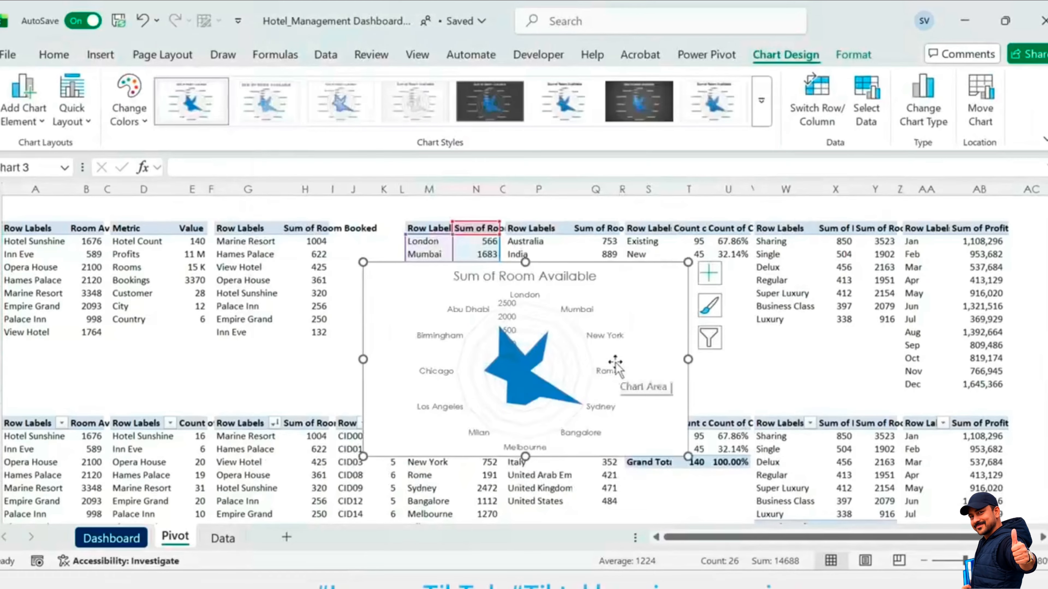
# Step: Move the radar chart from the Pivot sheet onto the "Room Availability in City" card of the Dashboard sheet
pyautogui.hotkey('ctrl', 'x')
pyautogui.click(111, 538)
pyautogui.click(660, 395)
pyautogui.hotkey('ctrl', 'v')
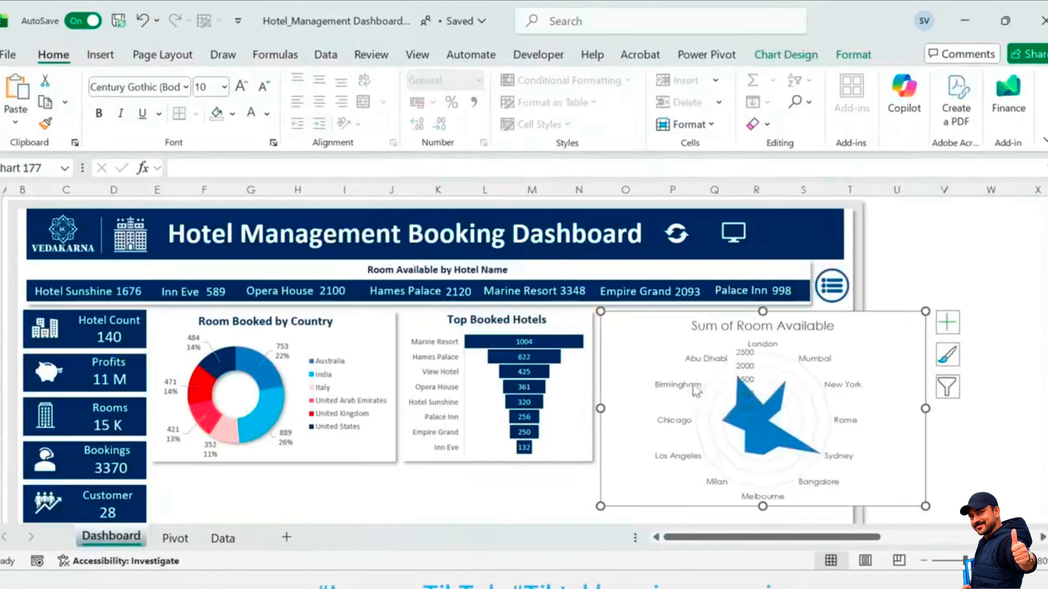
# Step: Delete the radar chart's title and value axis labels, and resize the chart to fit beneath the card title
pyautogui.click(774, 333)
pyautogui.press('Delete')
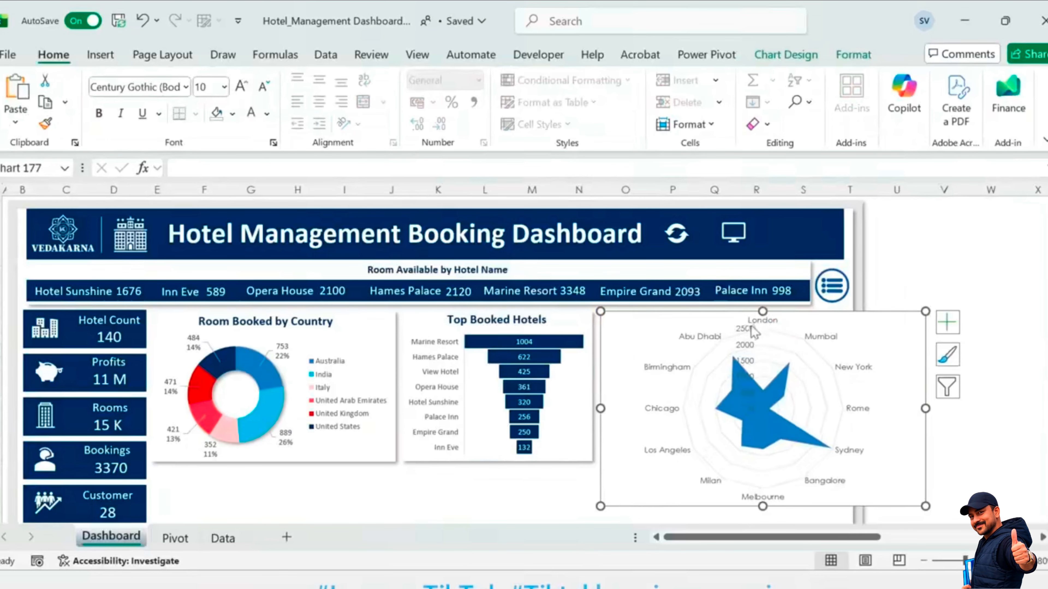
pyautogui.press('Delete')
pyautogui.moveTo(697, 317); pyautogui.dragTo(695, 334)
pyautogui.moveTo(925, 426); pyautogui.dragTo(845, 424)
pyautogui.scroll(-2, 763, 450)
pyautogui.moveTo(723, 445); pyautogui.dragTo(727, 382)
# Step: Add data labels to the radar chart and close the chart formatting options
pyautogui.doubleClick(726, 378)
pyautogui.click(732, 261)
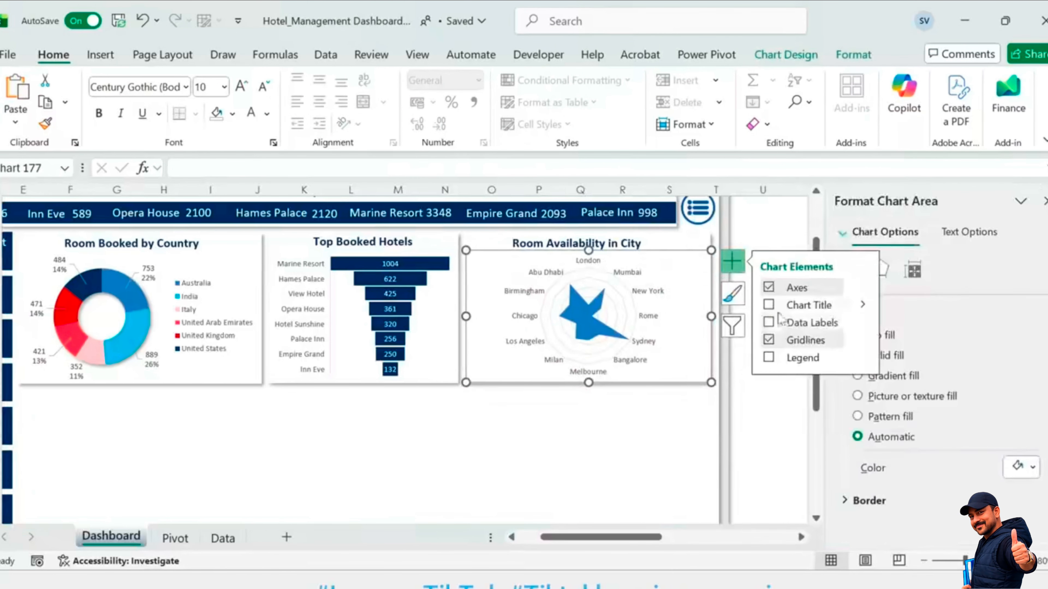
pyautogui.click(1045, 201)
# Step: Reposition the radar chart's data labels individually so each value sits beside its city name
pyautogui.moveTo(610, 279); pyautogui.dragTo(639, 280)
pyautogui.moveTo(609, 305); pyautogui.dragTo(650, 300)
pyautogui.moveTo(602, 316); pyautogui.dragTo(548, 371)
pyautogui.click(640, 346)
pyautogui.click(604, 343)
pyautogui.click(809, 351)
pyautogui.moveTo(566, 329); pyautogui.dragTo(527, 325)
pyautogui.click(809, 351)
pyautogui.moveTo(561, 300); pyautogui.dragTo(587, 267)
pyautogui.click(588, 296)
pyautogui.click(809, 265)
pyautogui.click(565, 276)
pyautogui.moveTo(565, 276); pyautogui.dragTo(544, 280)
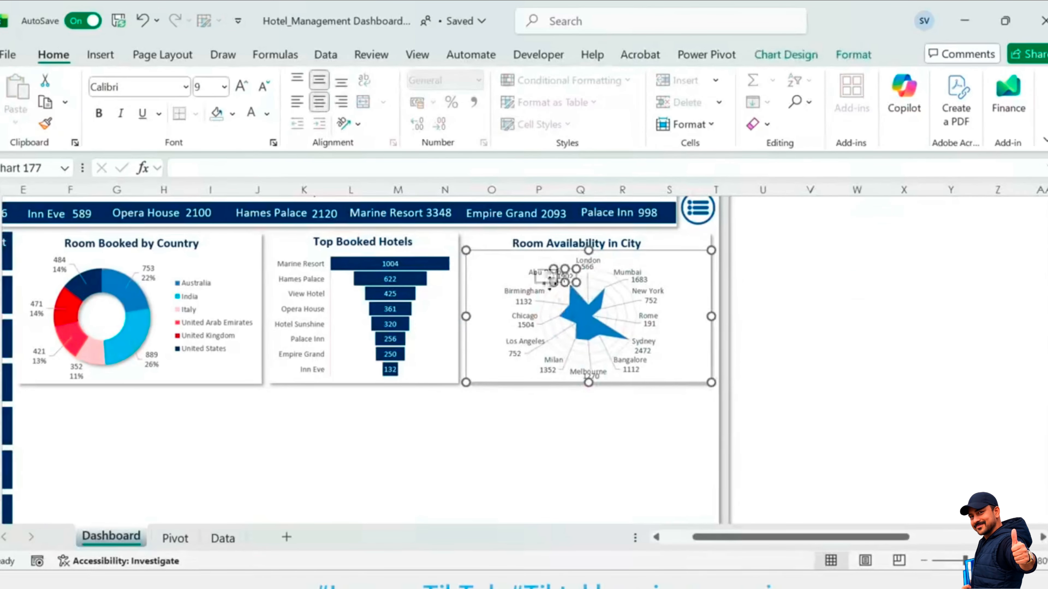
pyautogui.click(809, 325)
# Step: Fill the radar chart's data series with standard dark blue
pyautogui.click(582, 319)
pyautogui.click(233, 114)
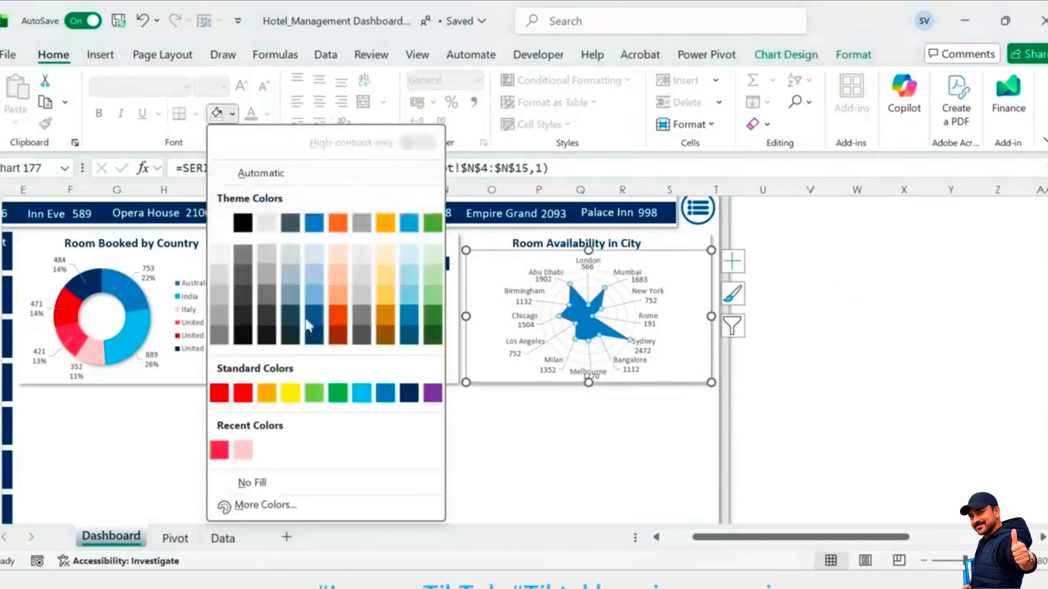
pyautogui.click(409, 393)
pyautogui.click(903, 350)
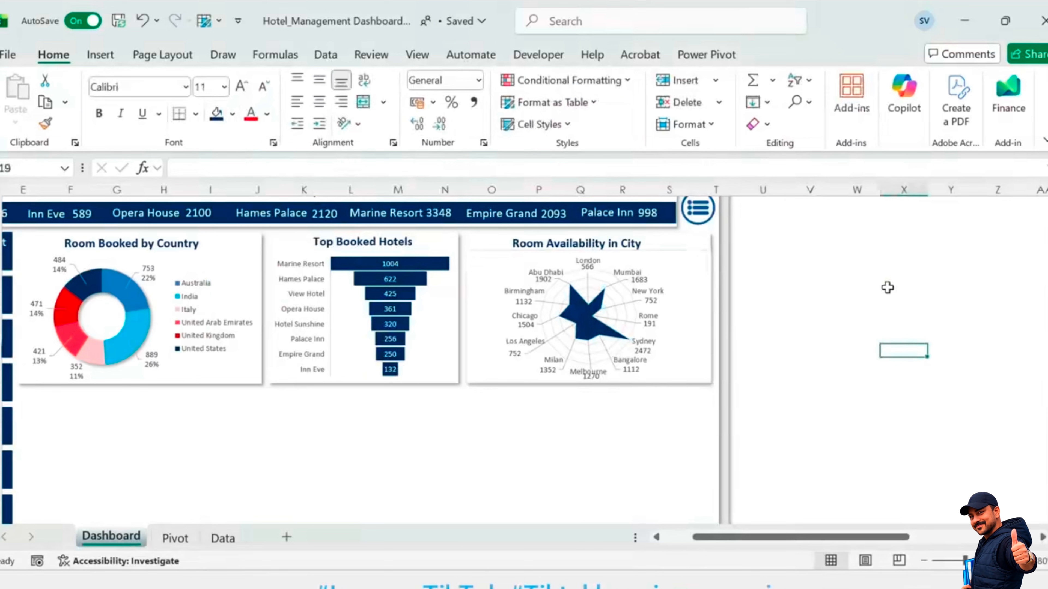
# Step: Set the radar chart area to no fill and no outline
pyautogui.click(683, 253)
pyautogui.click(512, 81)
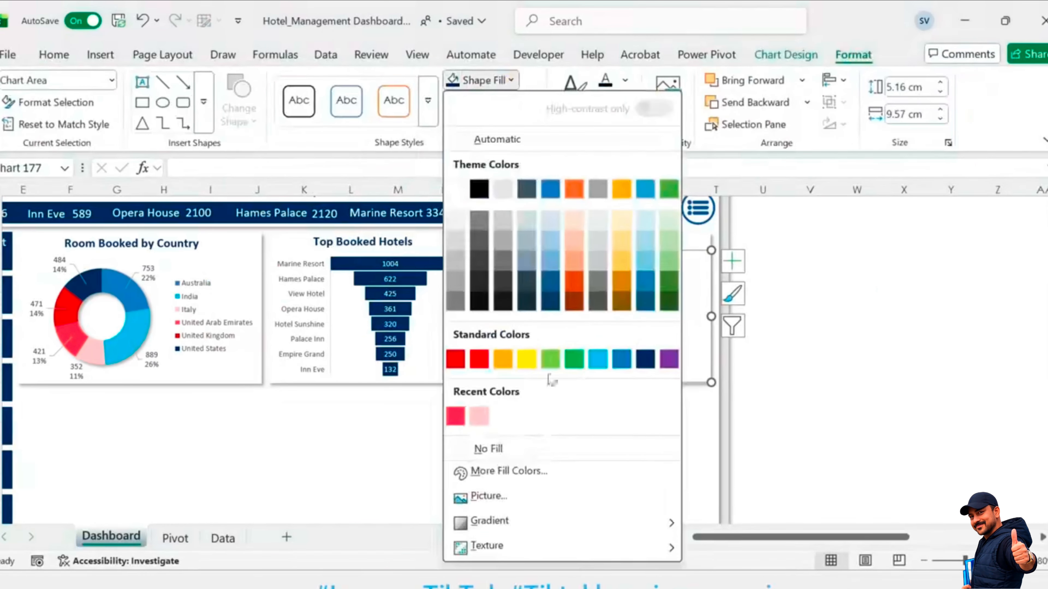
pyautogui.click(536, 449)
pyautogui.click(519, 105)
pyautogui.click(567, 456)
pyautogui.click(827, 398)
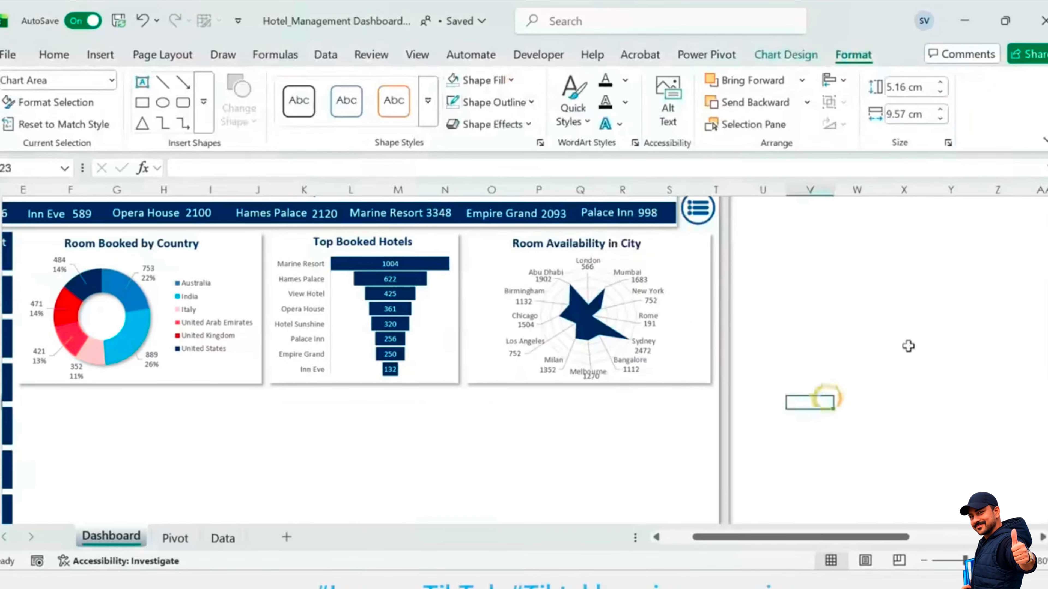
pyautogui.click(909, 336)
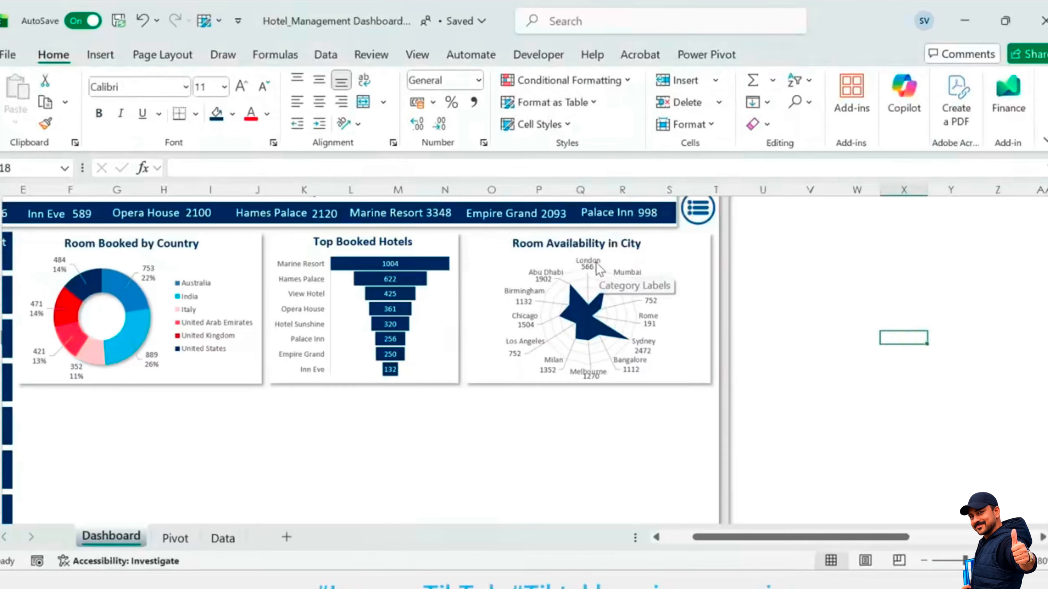
pyautogui.click(360, 356)
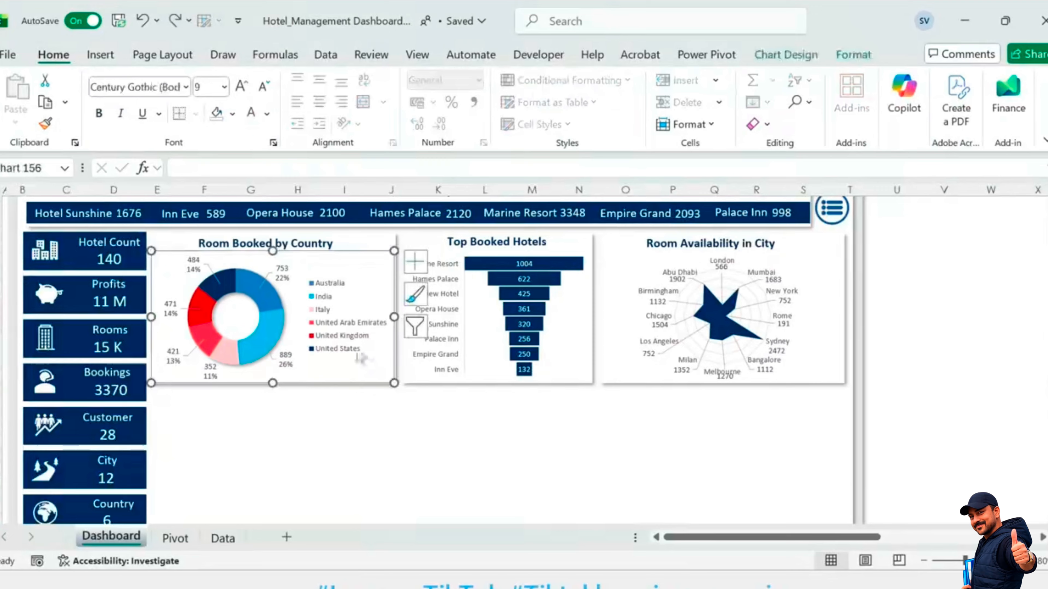
pyautogui.keyDown('ctrl'); pyautogui.click(281, 244); pyautogui.keyUp('ctrl')
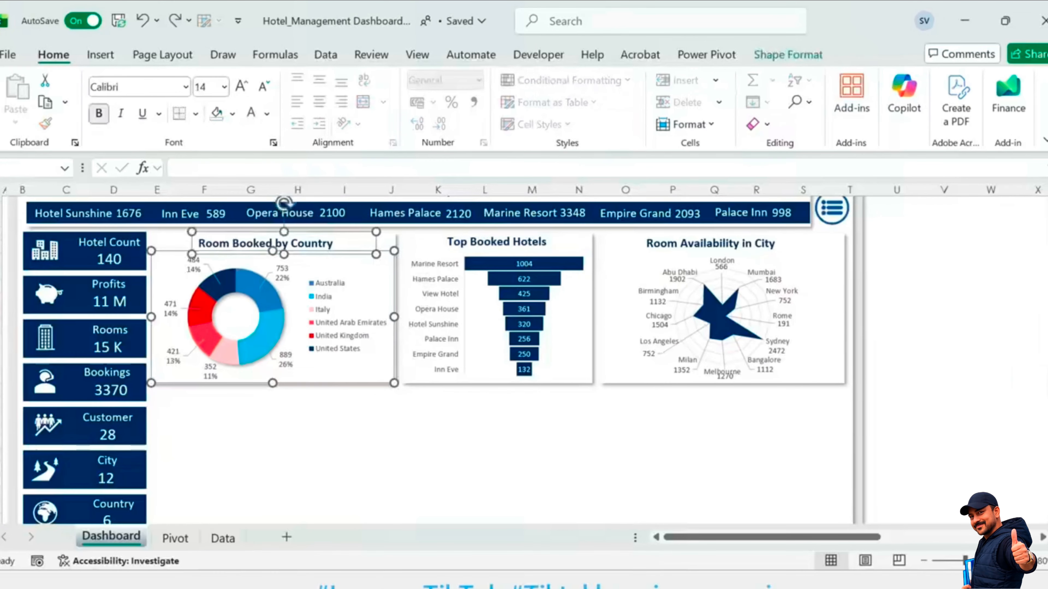
pyautogui.hotkey('ctrl', 'd')
pyautogui.moveTo(351, 395); pyautogui.dragTo(364, 523)
pyautogui.hotkey('ctrl', 'z')
pyautogui.hotkey('ctrl', 'z')
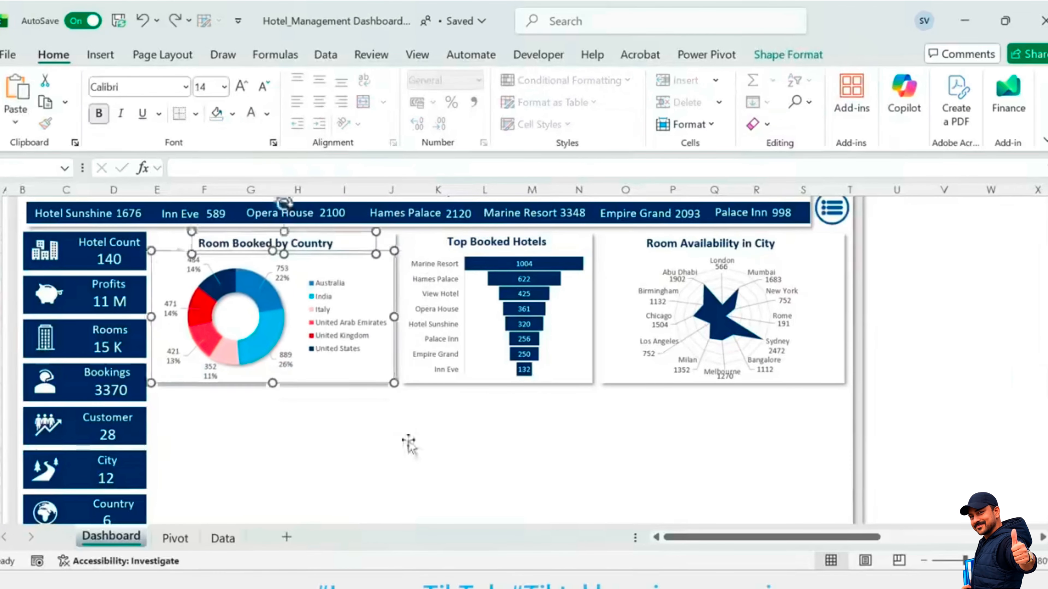
# Step: Duplicate the blank background of the "Room Booked by Country" card, place the copy directly below the original and widen it
pyautogui.click(388, 243)
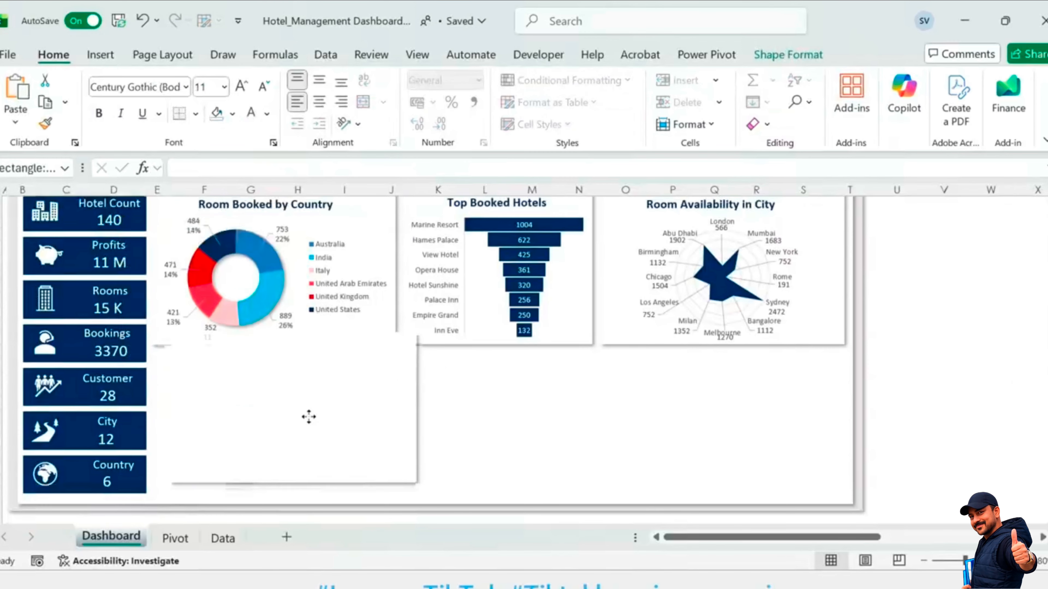
pyautogui.click(289, 429)
pyautogui.moveTo(274, 345); pyautogui.dragTo(276, 350)
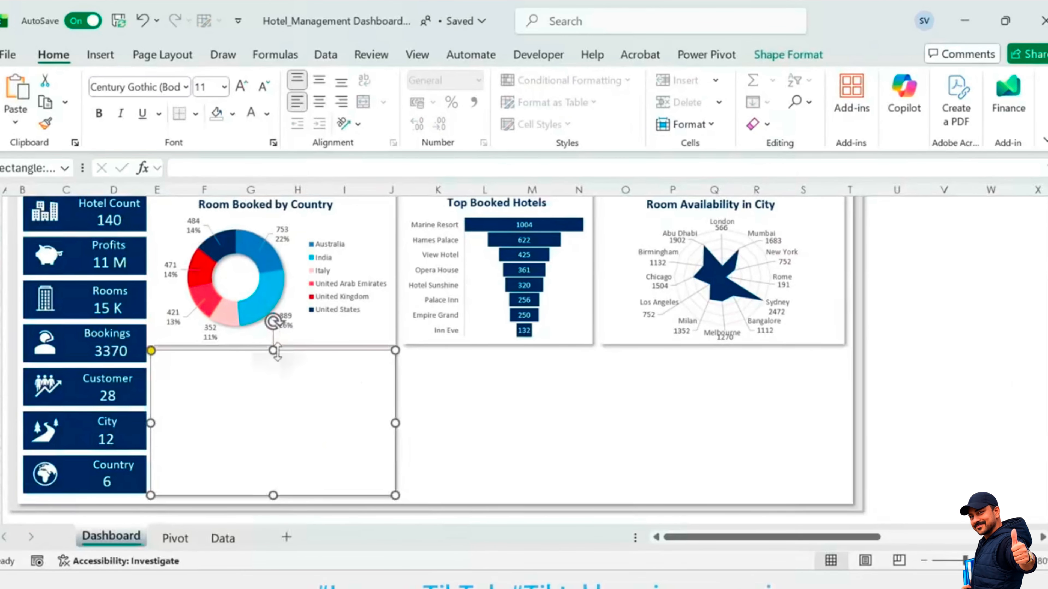
pyautogui.moveTo(394, 424); pyautogui.dragTo(477, 424)
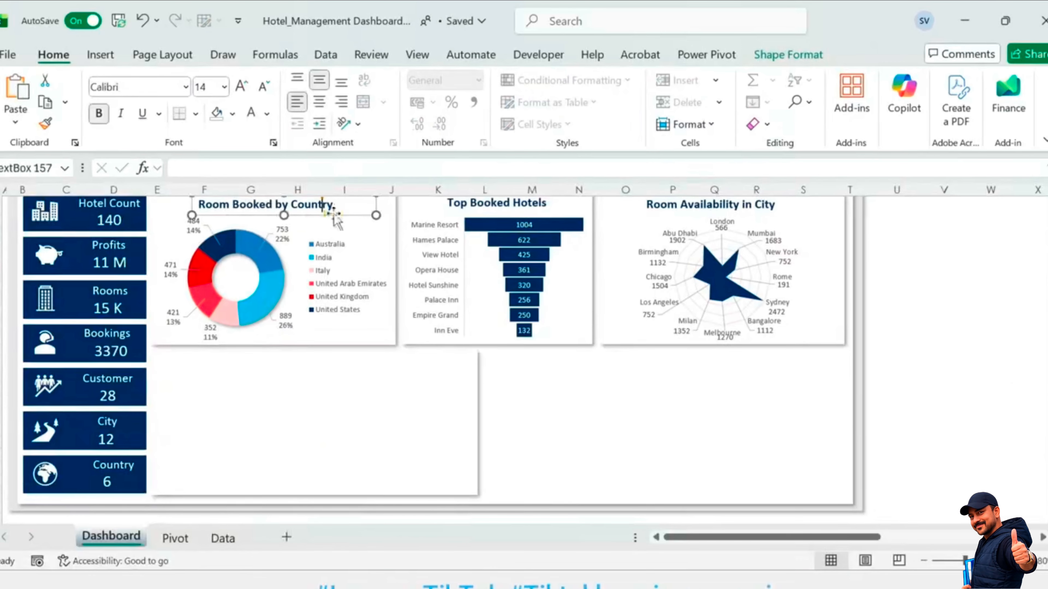
# Step: Copy the country card's title onto the new card, change it to "Profits by Month" and centre it
pyautogui.hotkey('ctrl', 'v')
pyautogui.moveTo(297, 373); pyautogui.dragTo(361, 373)
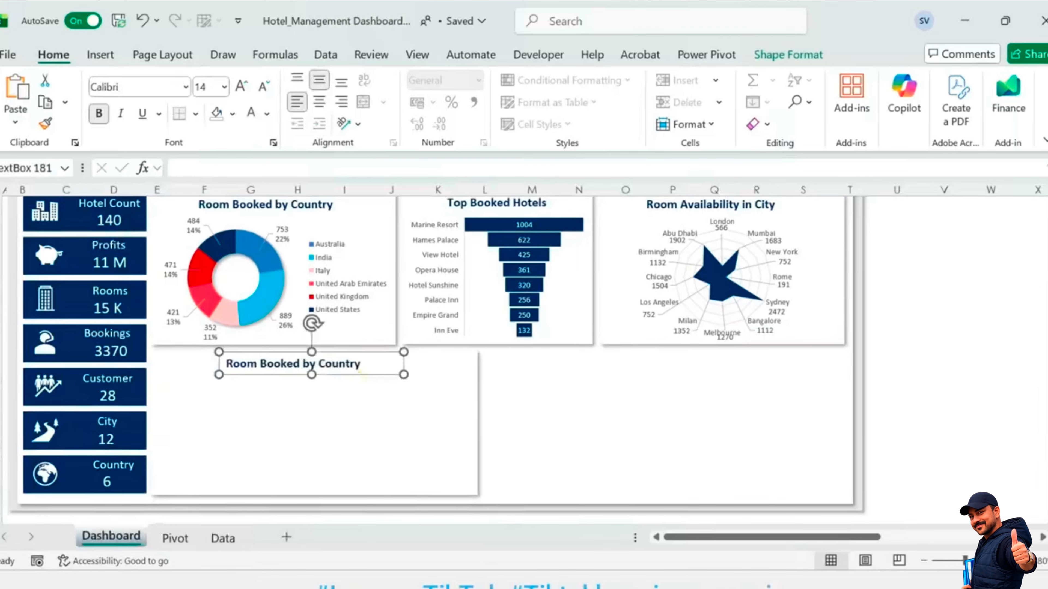
pyautogui.click(352, 374)
pyautogui.hotkey('ctrl', 'a')
pyautogui.write('Pro')
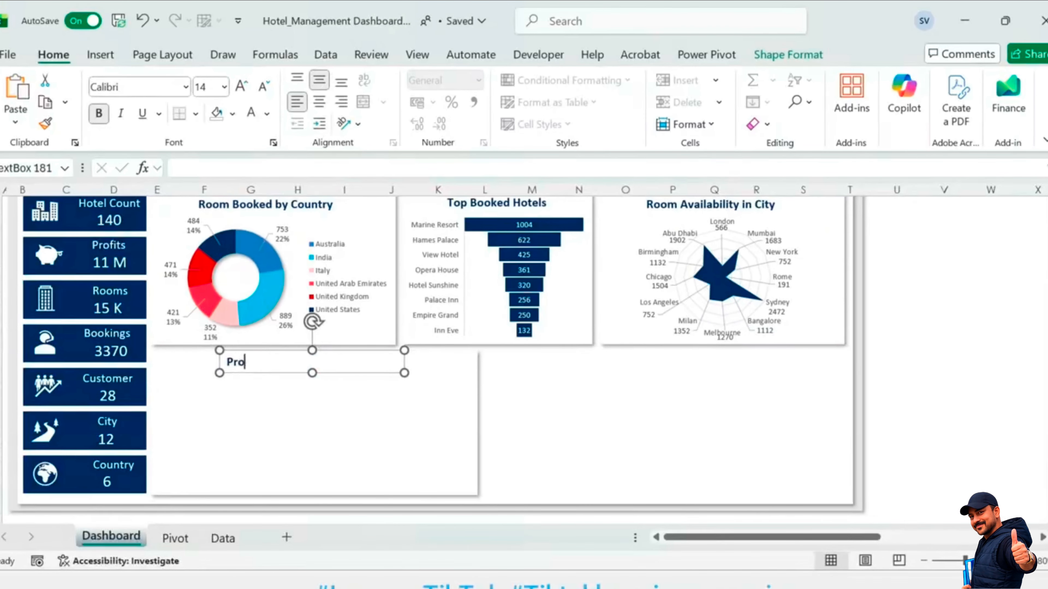
pyautogui.moveTo(404, 372); pyautogui.dragTo(328, 372)
pyautogui.click(286, 500)
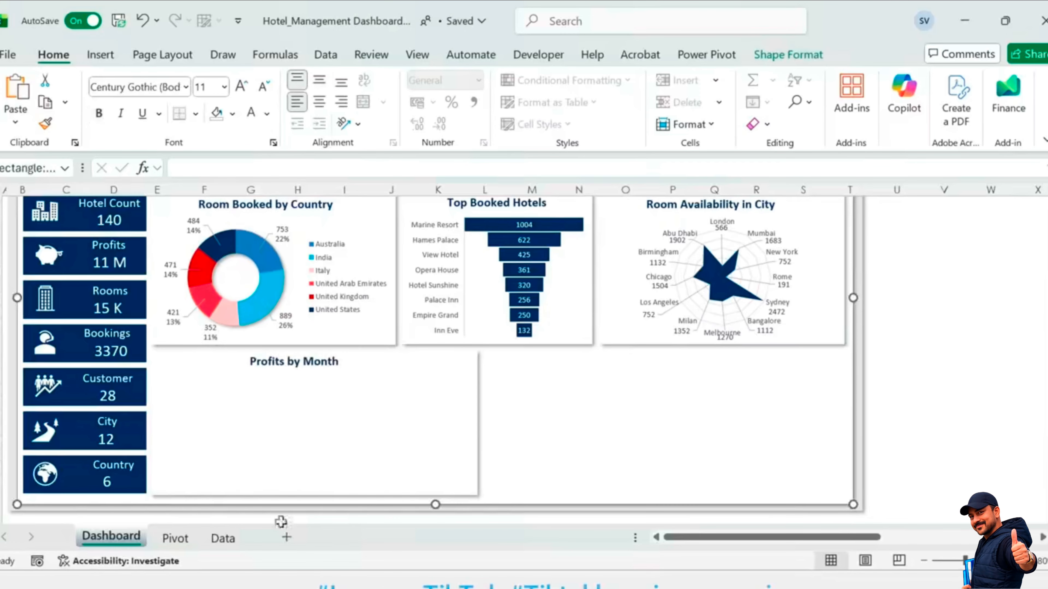
# Step: Insert a Line with Markers chart from the monthly profit table on the Pivot sheet
pyautogui.click(183, 537)
pyautogui.moveTo(924, 234); pyautogui.dragTo(988, 385)
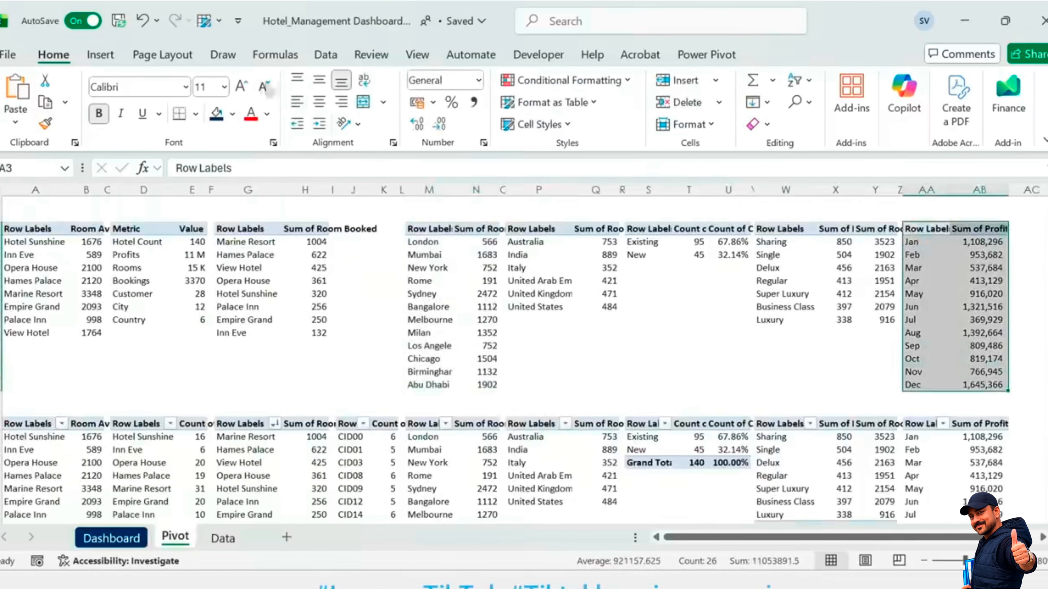
pyautogui.click(100, 55)
pyautogui.click(373, 103)
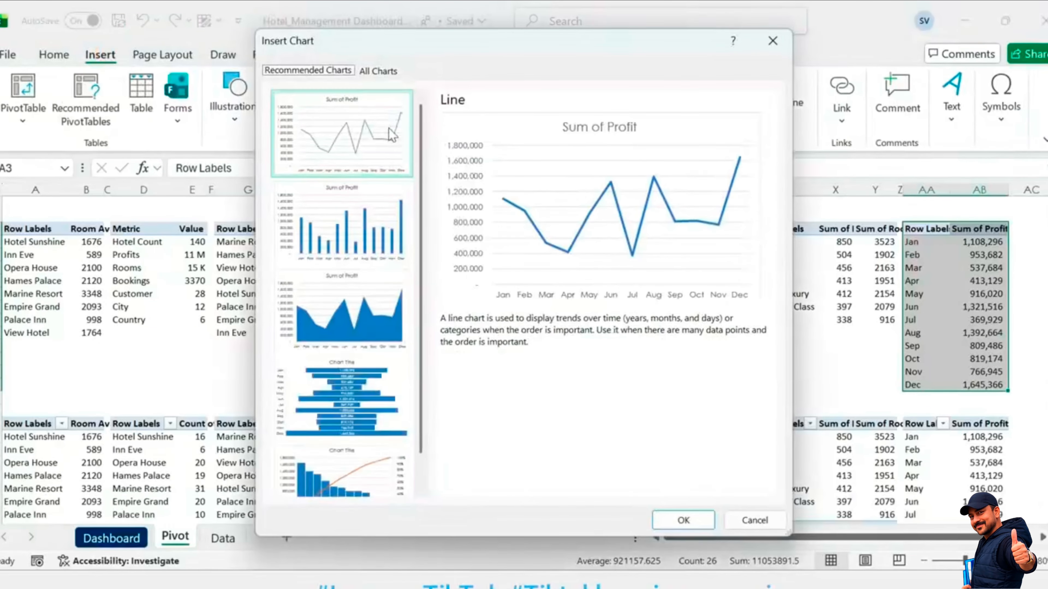
pyautogui.click(377, 70)
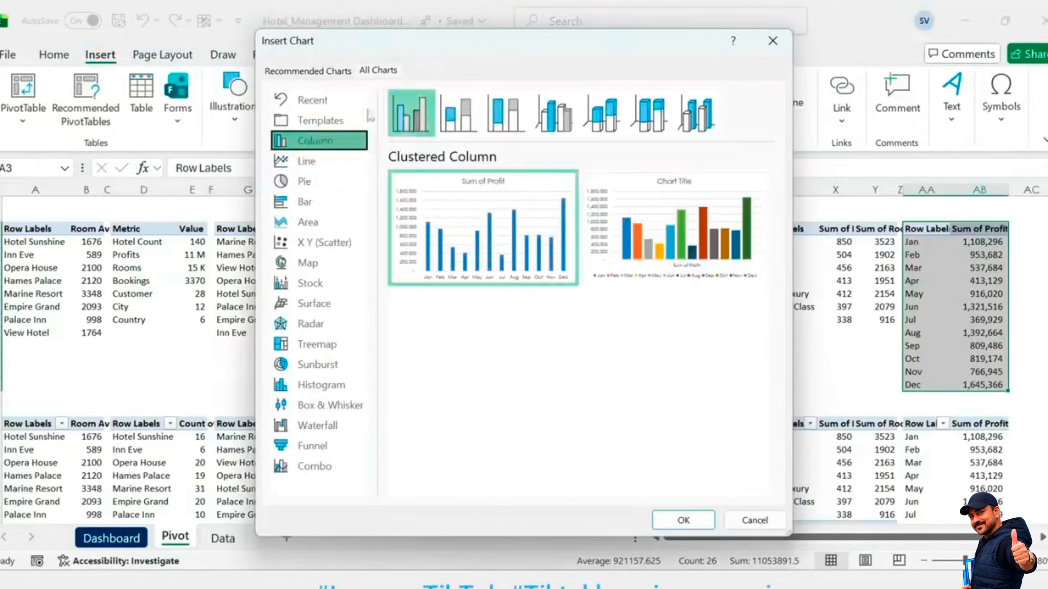
pyautogui.click(313, 161)
pyautogui.click(553, 112)
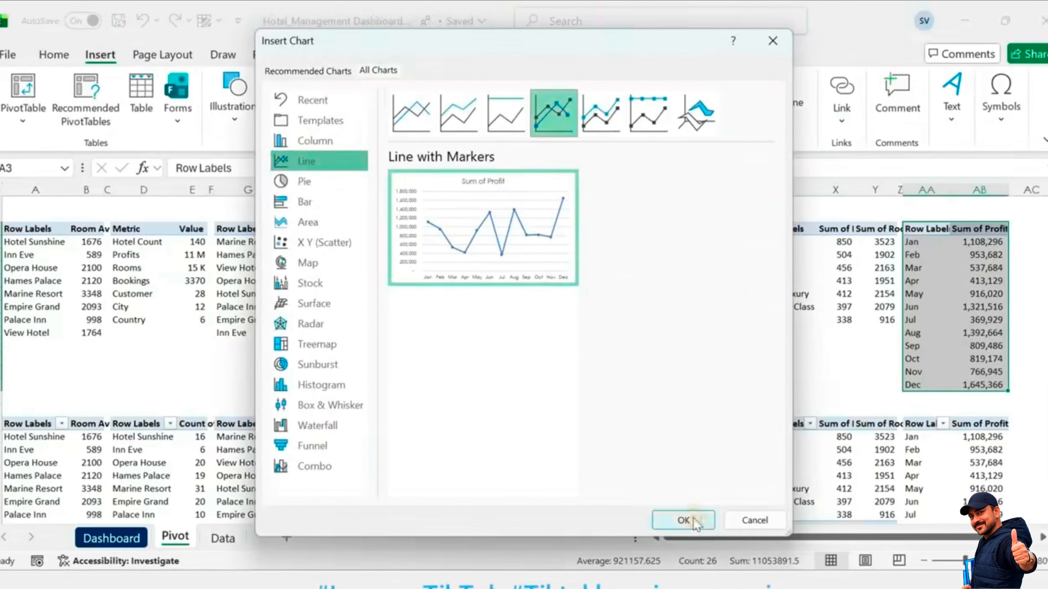
pyautogui.click(684, 520)
# Step: Move the profit line chart from the Pivot sheet onto the "Profits by Month" card of the Dashboard sheet
pyautogui.hotkey('ctrl', 'x')
pyautogui.click(111, 538)
pyautogui.click(249, 433)
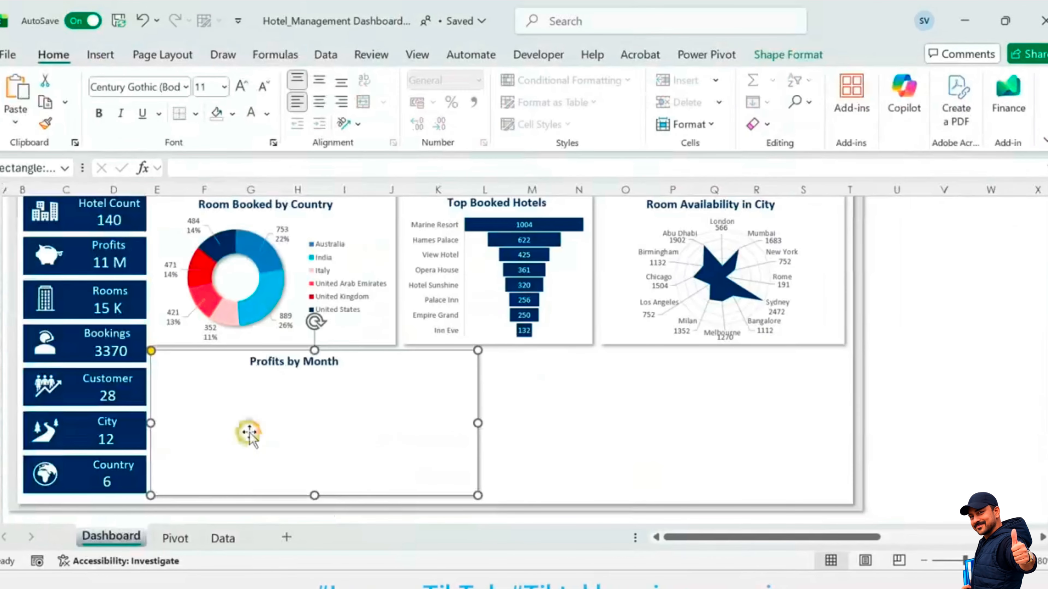
pyautogui.hotkey('ctrl', 'v')
# Step: Delete the chart title and the vertical value axis from the profit line chart
pyautogui.scroll(-3, 388, 343)
pyautogui.click(313, 248)
pyautogui.press('Delete')
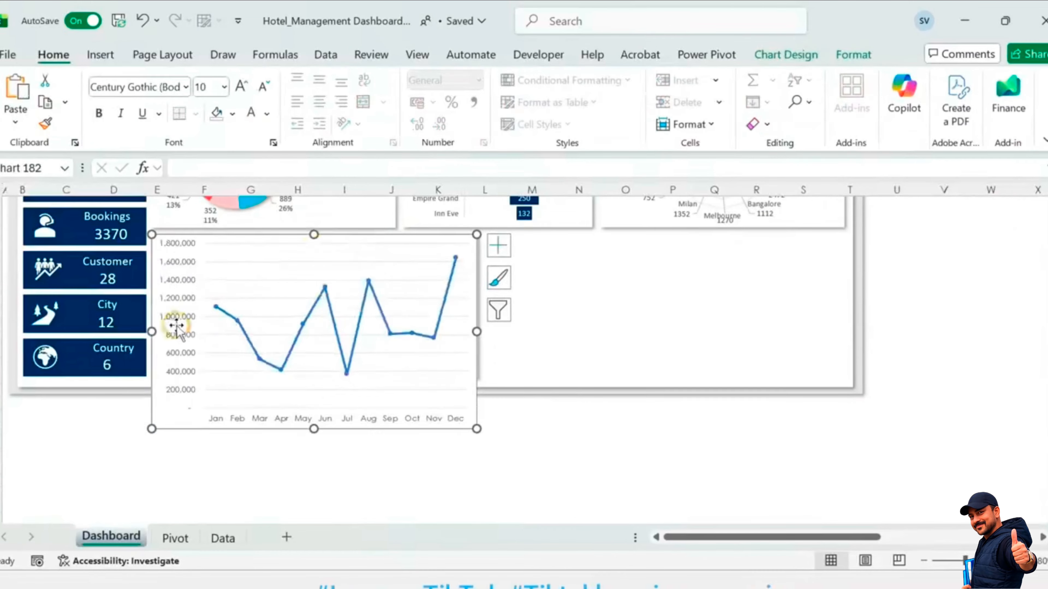
pyautogui.press('Delete')
pyautogui.hotkey('ctrl', 'z')
pyautogui.click(52, 314)
pyautogui.press('Delete')
# Step: Resize the profit line chart to fit beneath the "Profits by Month" title and delete its gridlines
pyautogui.moveTo(182, 429); pyautogui.dragTo(182, 383)
pyautogui.moveTo(721, 544); pyautogui.dragTo(691, 544)
pyautogui.scroll(3, 459, 410)
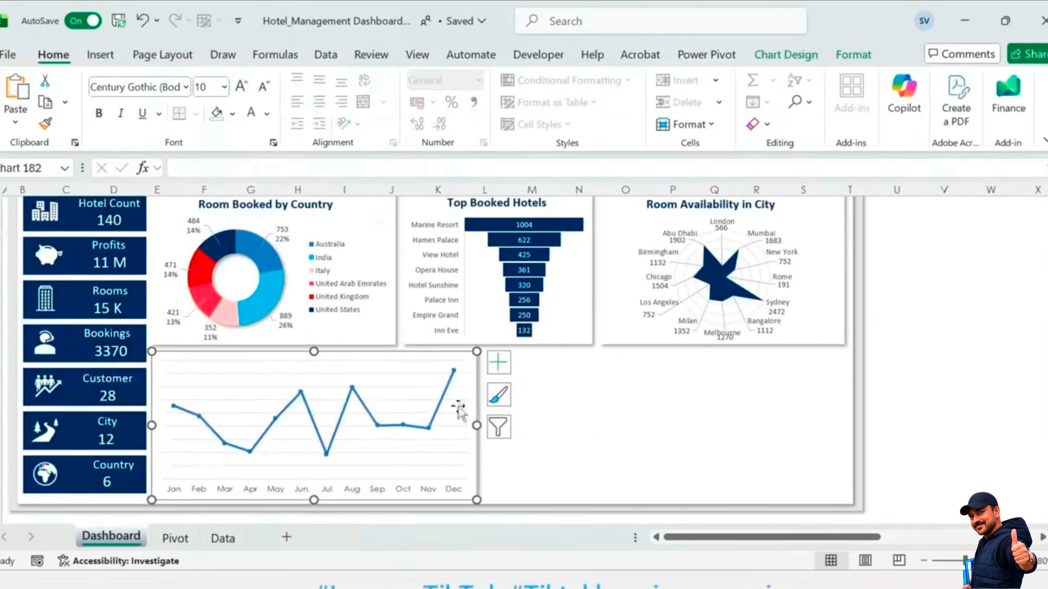
pyautogui.moveTo(364, 352)
pyautogui.mouseDown()
pyautogui.moveTo(378, 374)
pyautogui.moveTo(364, 370)
pyautogui.mouseUp()
pyautogui.scroll(-1, 354, 450)
pyautogui.moveTo(314, 478); pyautogui.dragTo(314, 454)
pyautogui.click(372, 416)
pyautogui.press('Delete')
# Step: Set the line chart's month labels to Calibri and add data labels to the line
pyautogui.click(355, 444)
pyautogui.click(187, 87)
pyautogui.click(124, 196)
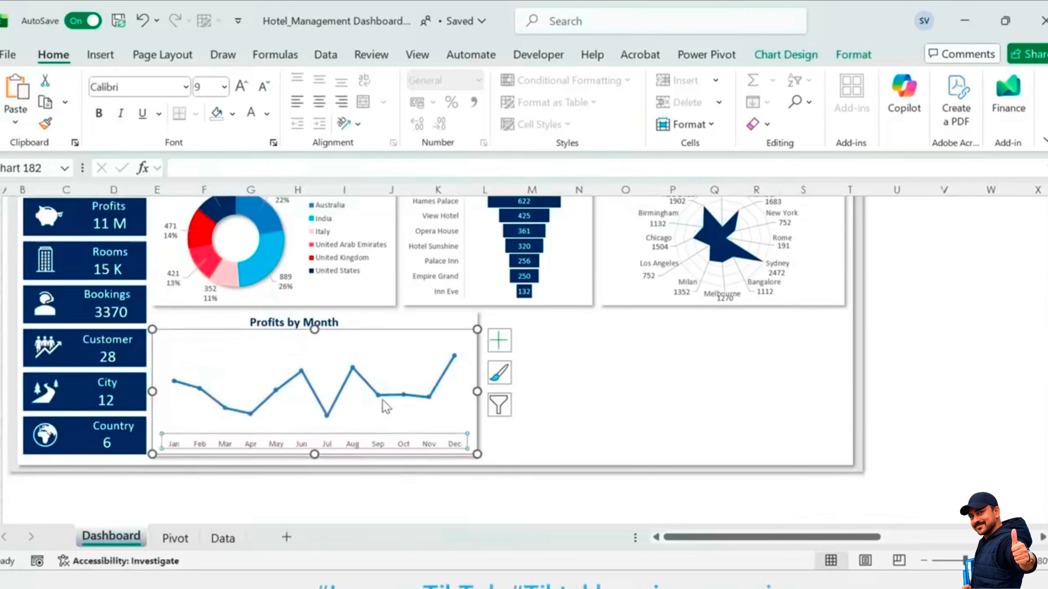
pyautogui.click(492, 341)
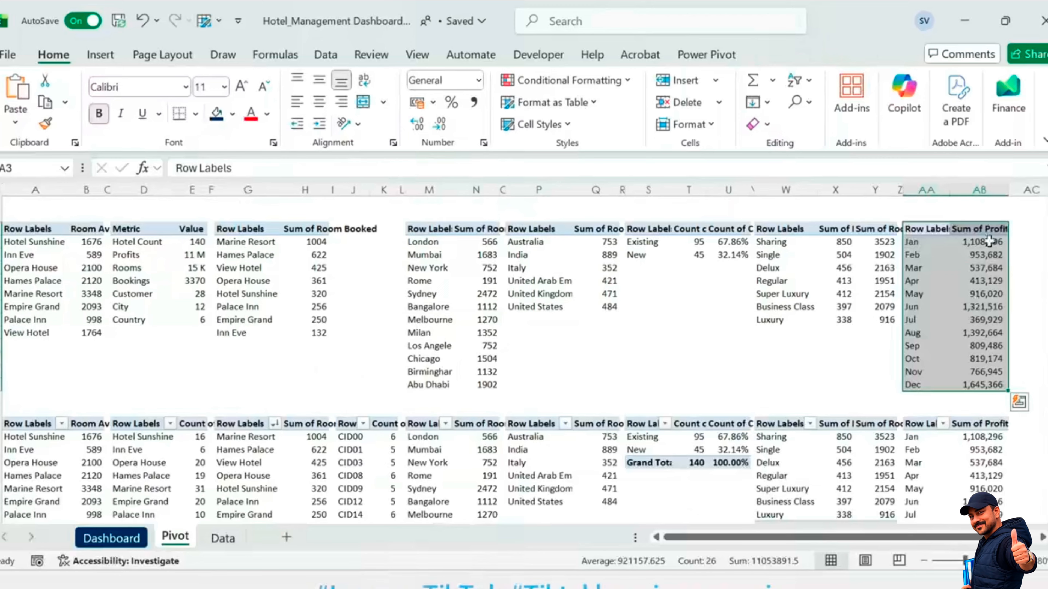
# Step: Apply the custom number format 0, "M" to the January to December profit values on the Pivot sheet
pyautogui.moveTo(989, 241); pyautogui.dragTo(986, 385)
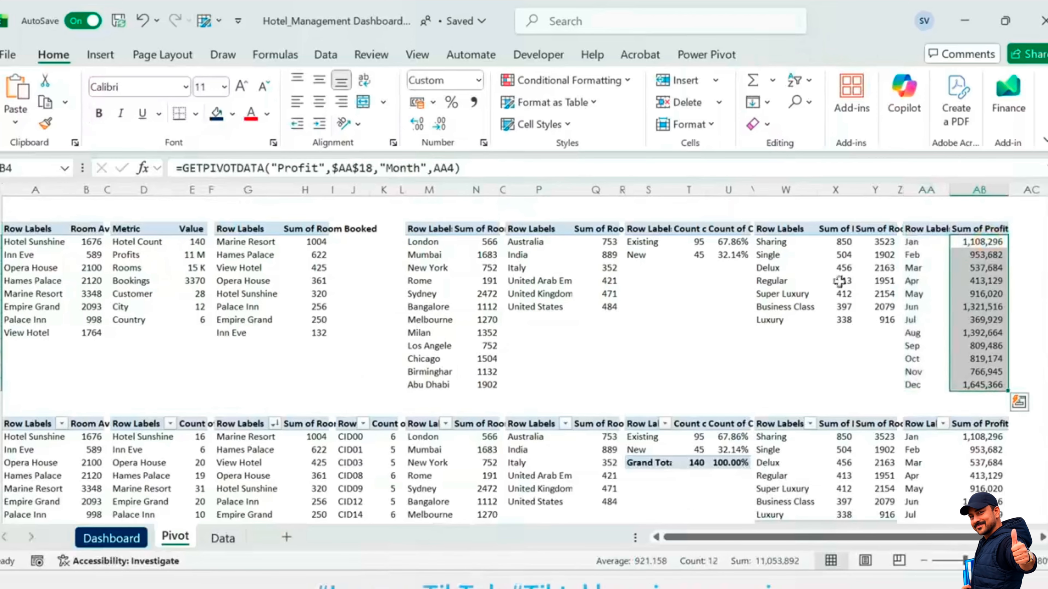
pyautogui.hotkey('ctrl', '1')
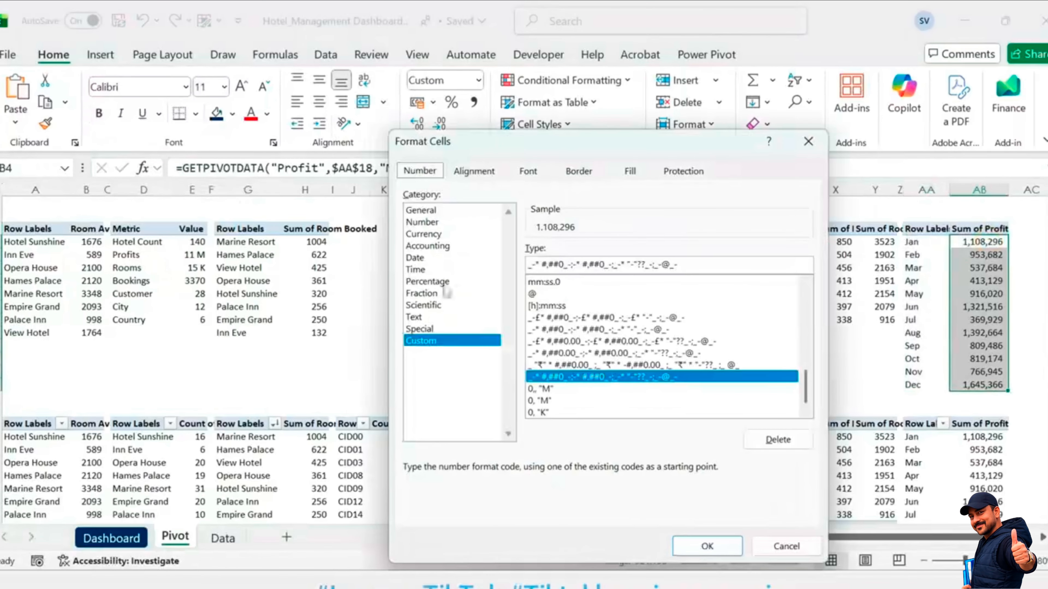
pyautogui.click(543, 401)
pyautogui.click(707, 546)
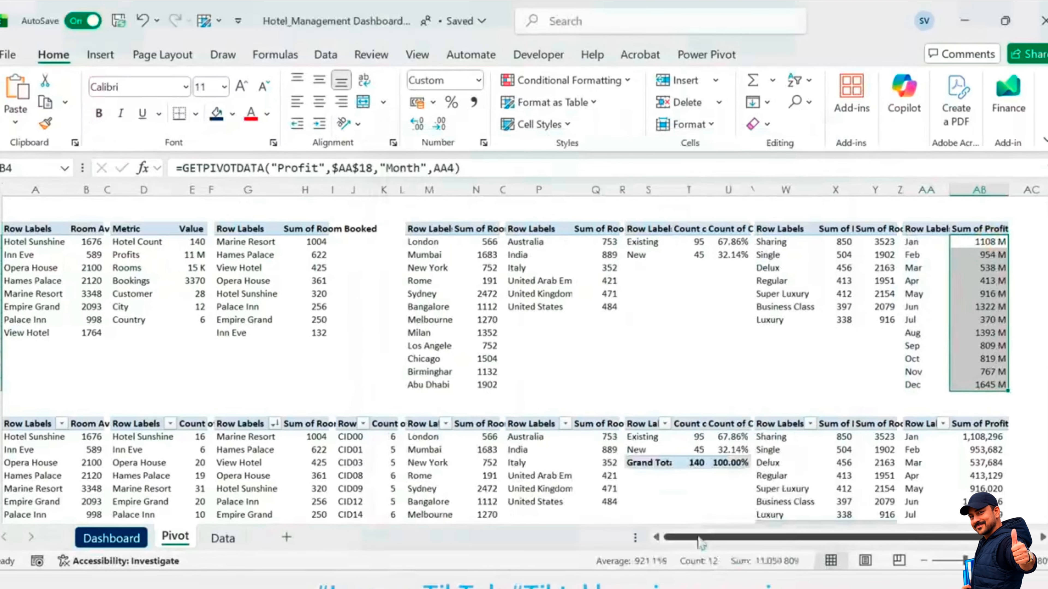
# Step: Set the built-in marker size of the dashboard's monthly profit line to 10
pyautogui.click(132, 535)
pyautogui.click(342, 385)
pyautogui.rightClick(342, 386)
pyautogui.click(406, 381)
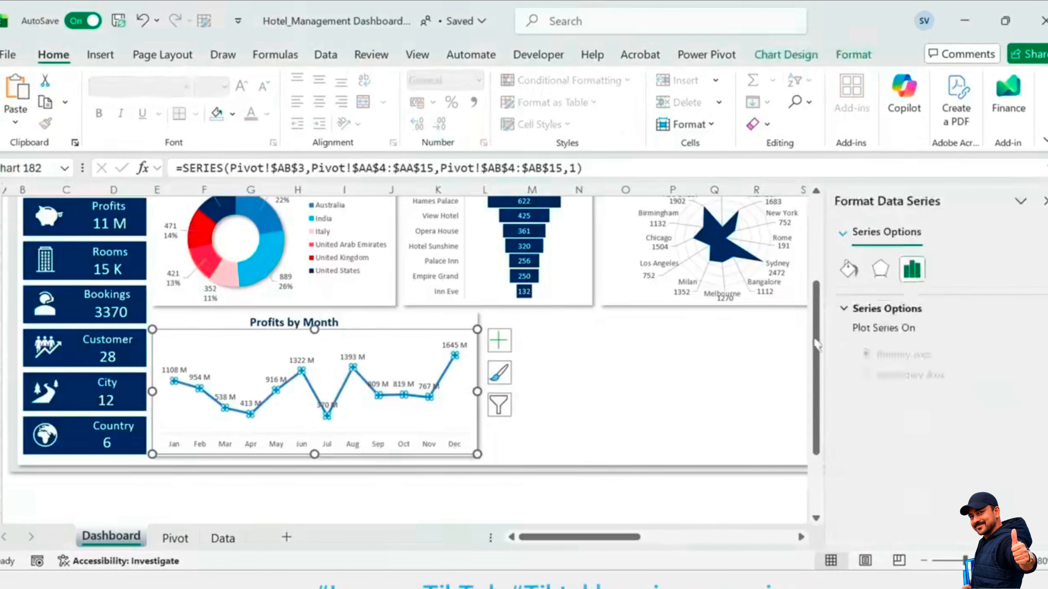
pyautogui.click(849, 269)
pyautogui.click(907, 307)
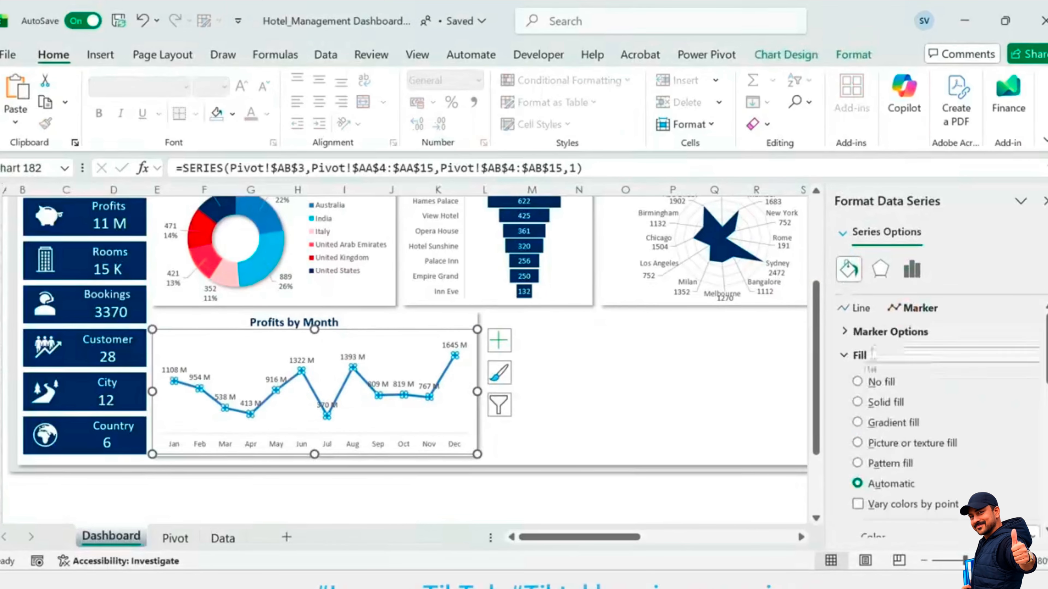
pyautogui.click(887, 332)
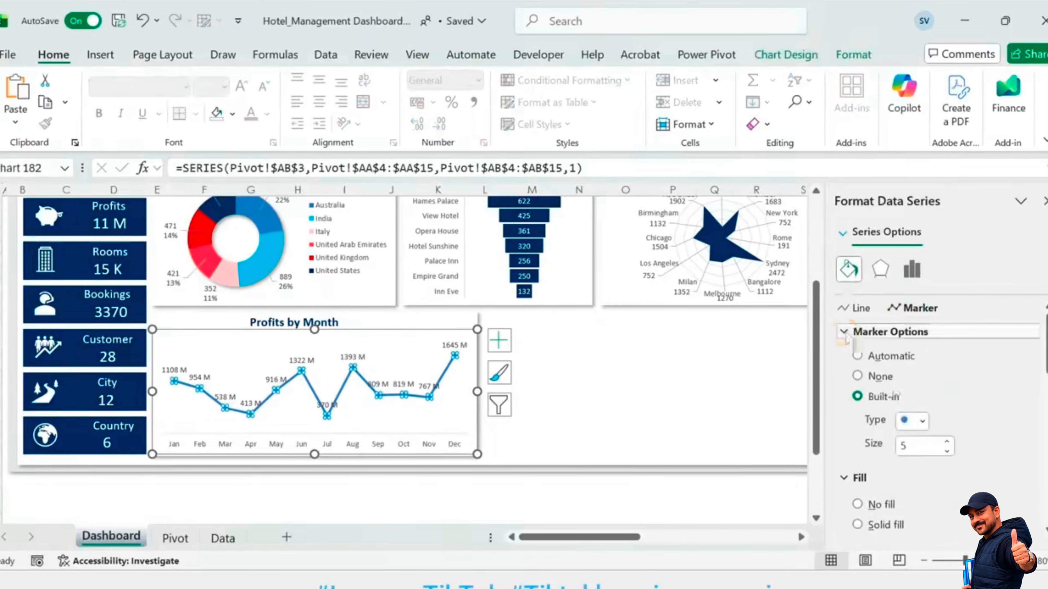
pyautogui.click(947, 443)
pyautogui.click(947, 443)
# Step: Give the profit line's markers a solid dark blue fill
pyautogui.scroll(-5, 949, 434)
pyautogui.click(1018, 456)
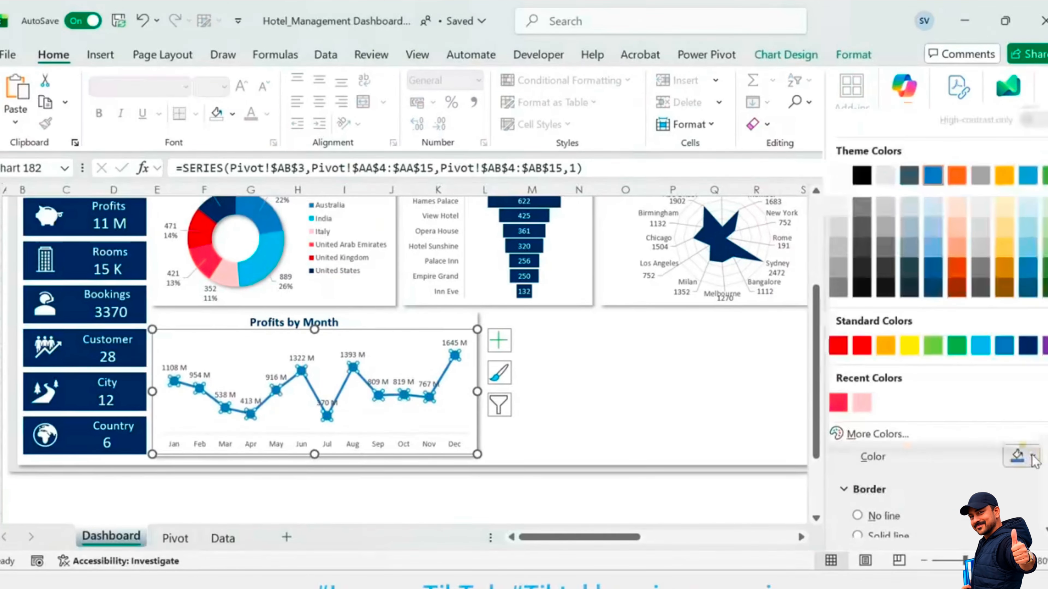
pyautogui.click(1029, 346)
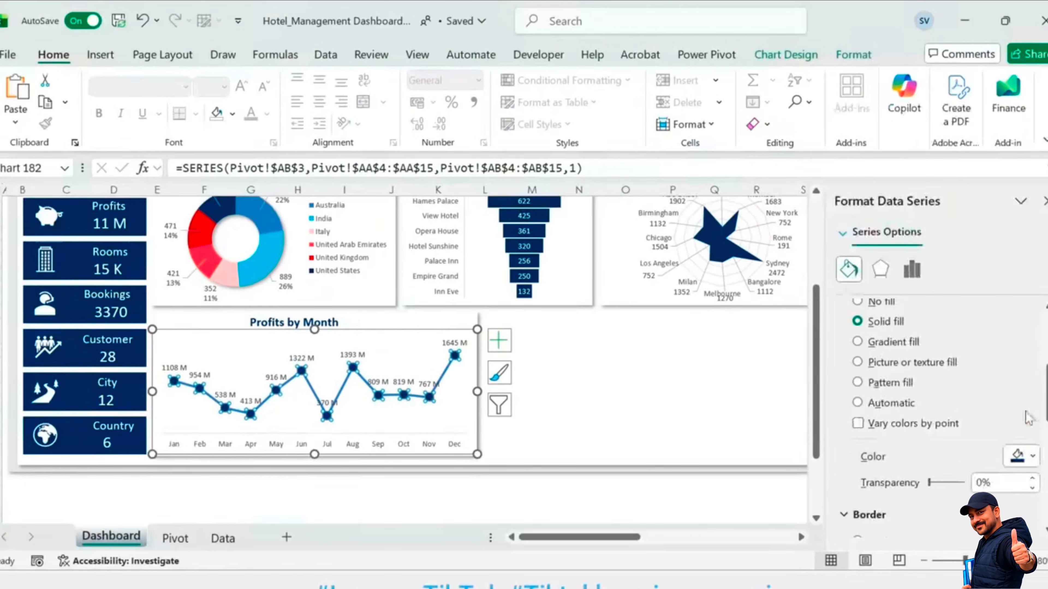
pyautogui.click(1033, 456)
pyautogui.click(1028, 346)
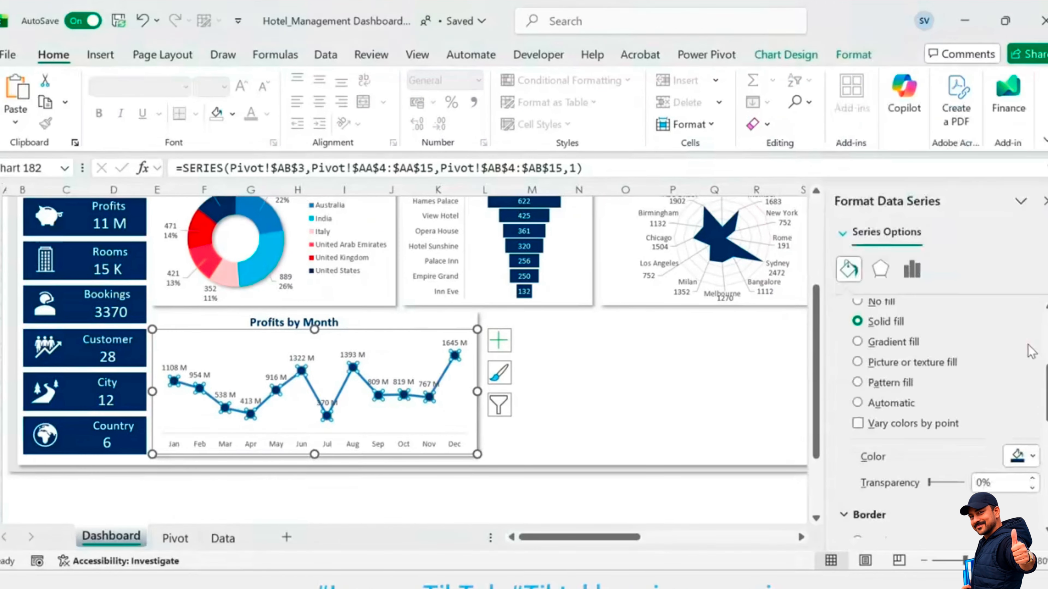
# Step: Set the profit line's transparency to 50%
pyautogui.scroll(5, 979, 384)
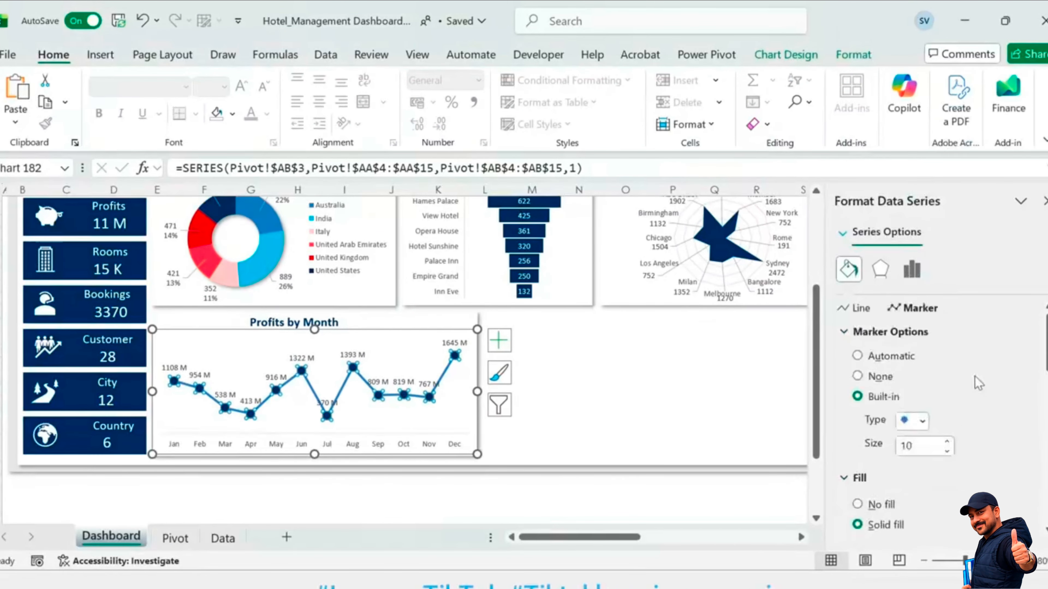
pyautogui.click(844, 310)
pyautogui.scroll(-2, 937, 367)
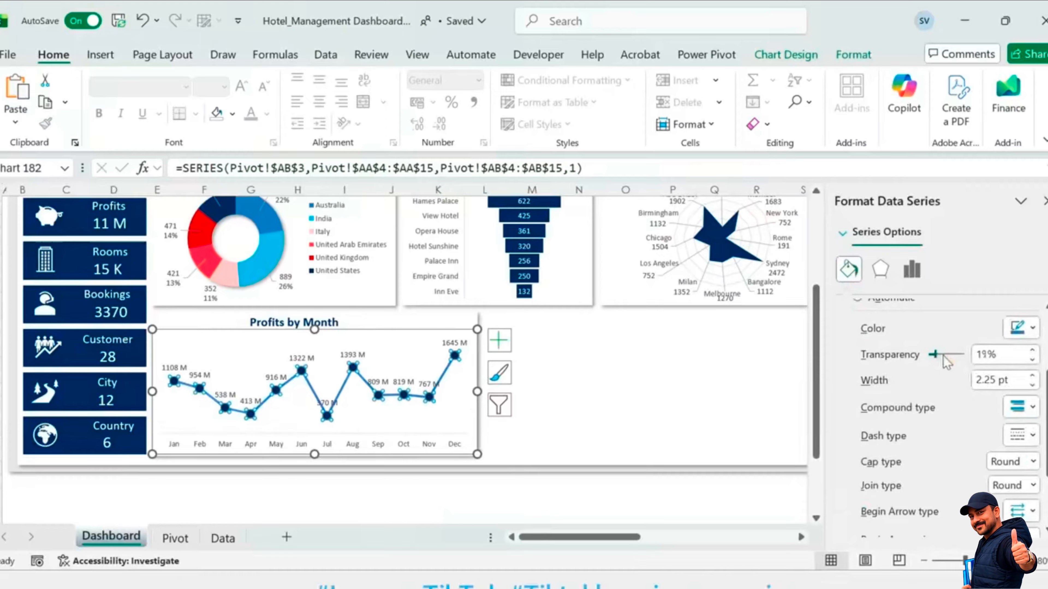
pyautogui.moveTo(996, 355); pyautogui.dragTo(966, 357)
pyautogui.write('50')
pyautogui.click(624, 490)
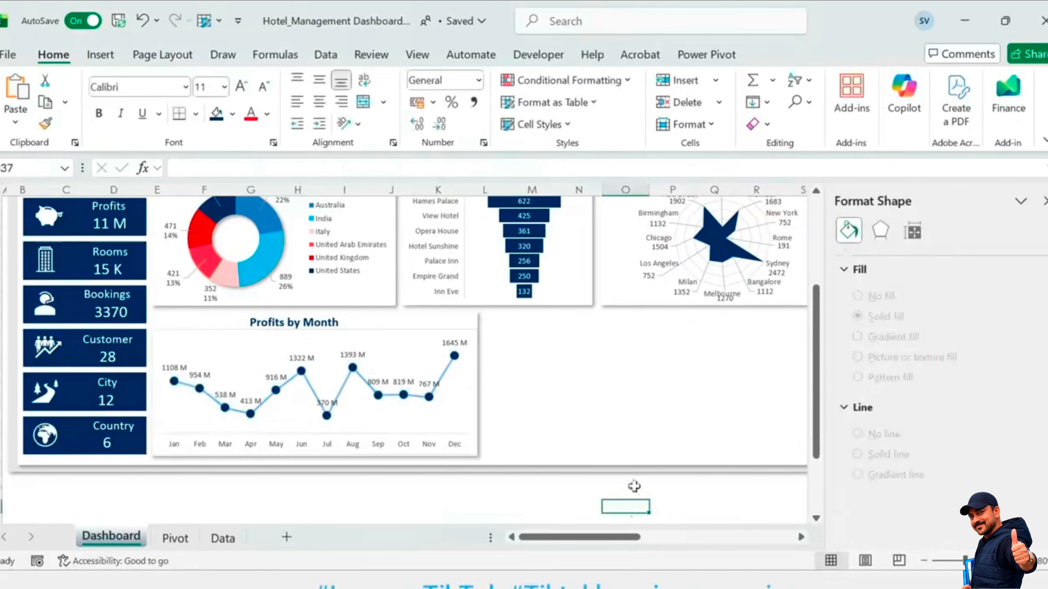
# Step: Remove the fill and the outline from the profit line chart's area
pyautogui.click(390, 356)
pyautogui.click(445, 330)
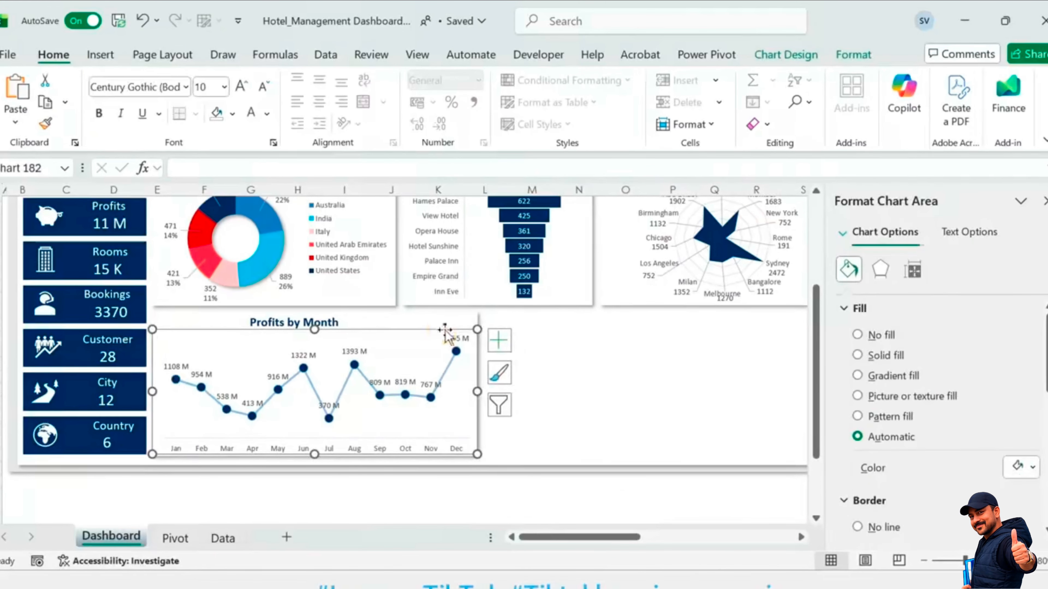
pyautogui.click(853, 54)
pyautogui.click(483, 80)
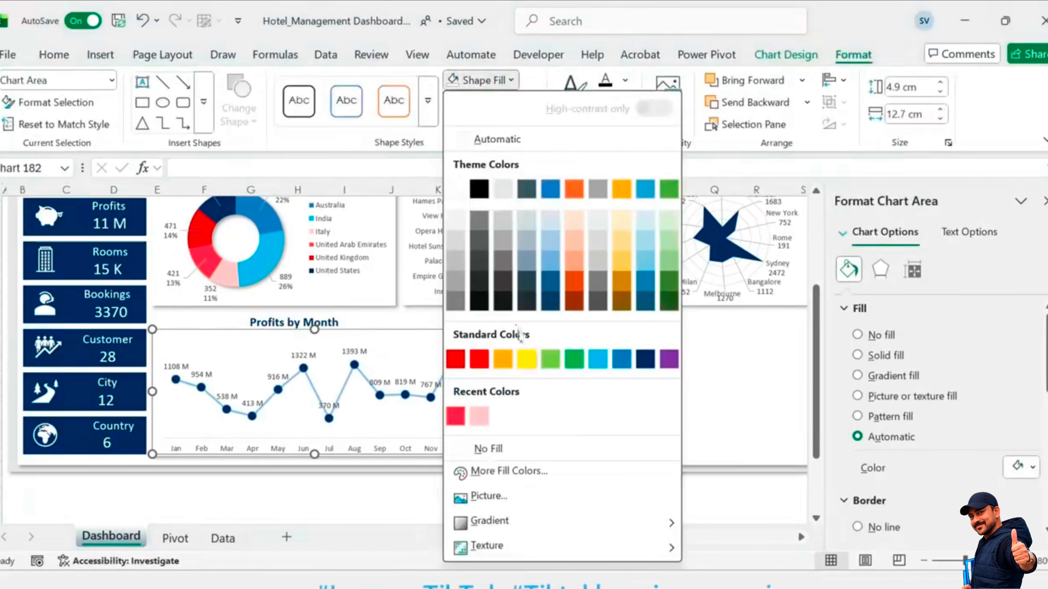
pyautogui.click(536, 450)
pyautogui.click(491, 102)
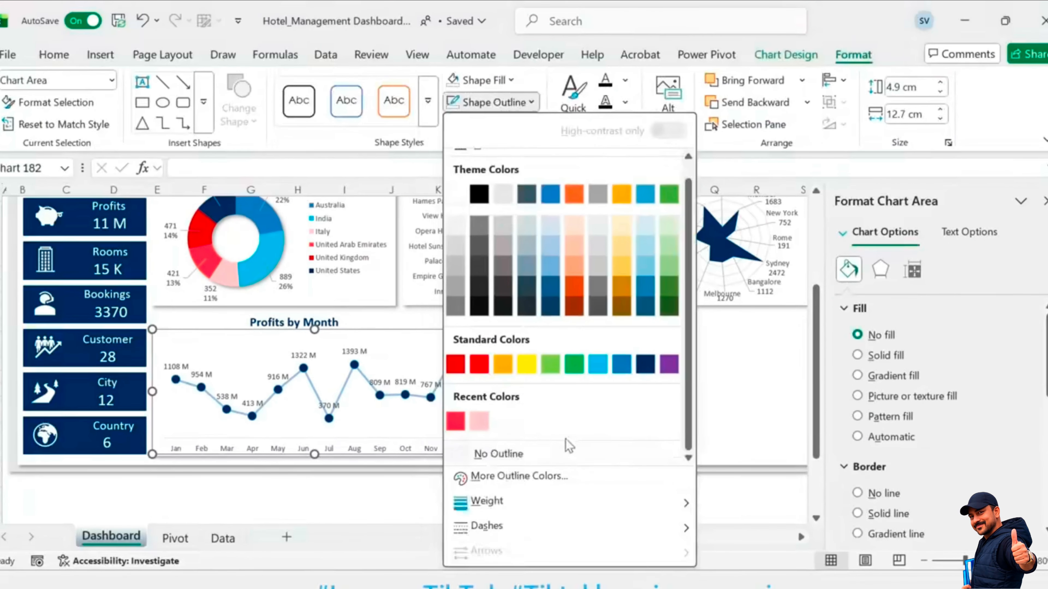
pyautogui.click(503, 448)
pyautogui.click(466, 503)
pyautogui.scroll(2, 586, 409)
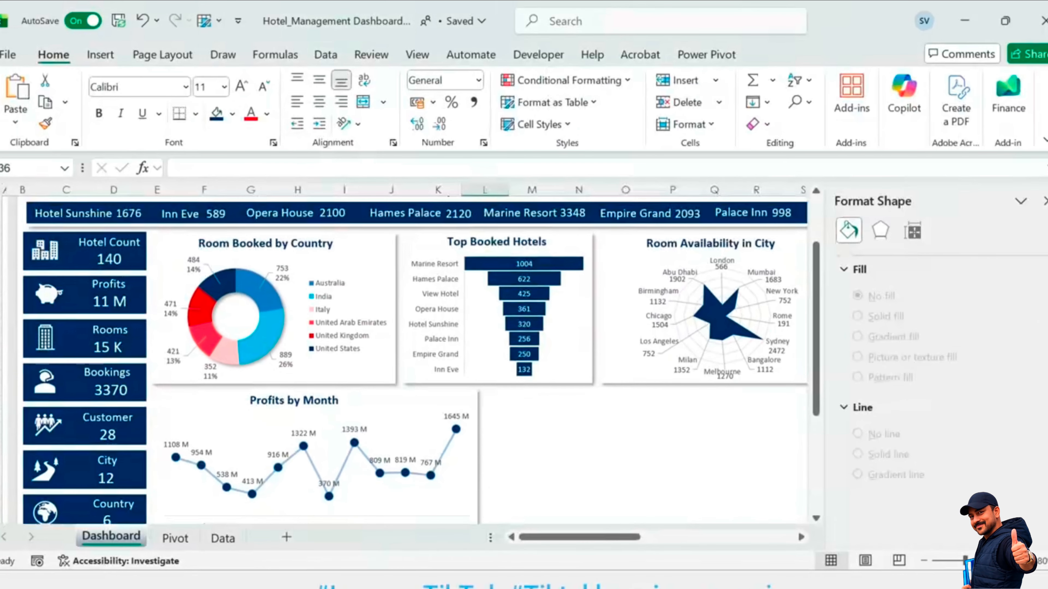
# Step: Duplicate the profits card with its "Profits by Month" title and place the copy directly beside the original card
pyautogui.click(462, 399)
pyautogui.keyDown('ctrl'); pyautogui.click(330, 400); pyautogui.keyUp('ctrl')
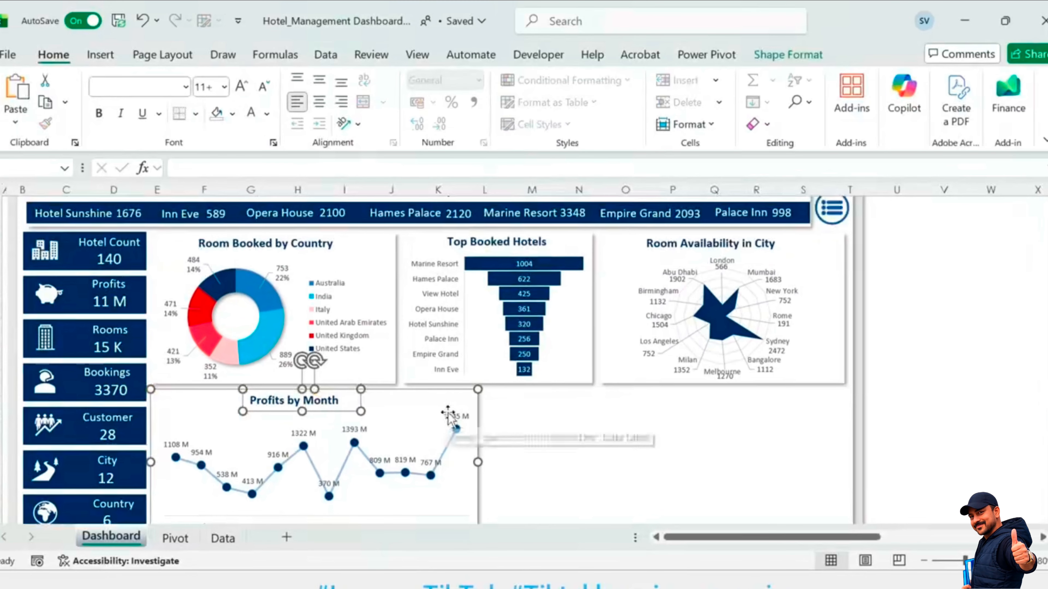
pyautogui.hotkey('ctrl', 'd')
pyautogui.moveTo(422, 400); pyautogui.dragTo(741, 394)
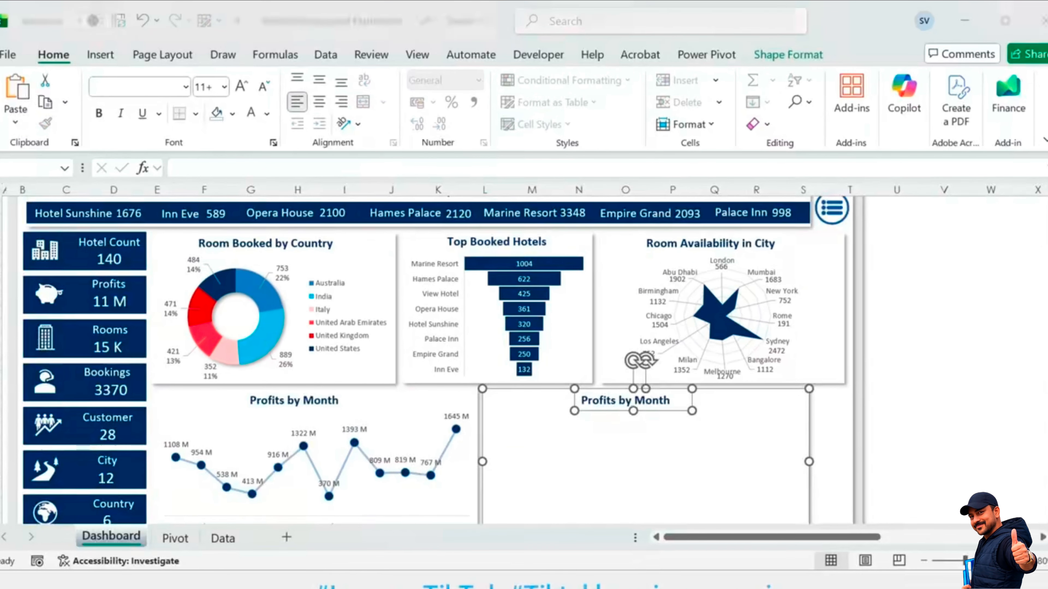
pyautogui.click(968, 404)
# Step: Set the duplicated card's width to 6.21 cm
pyautogui.click(763, 425)
pyautogui.click(788, 55)
pyautogui.click(993, 87)
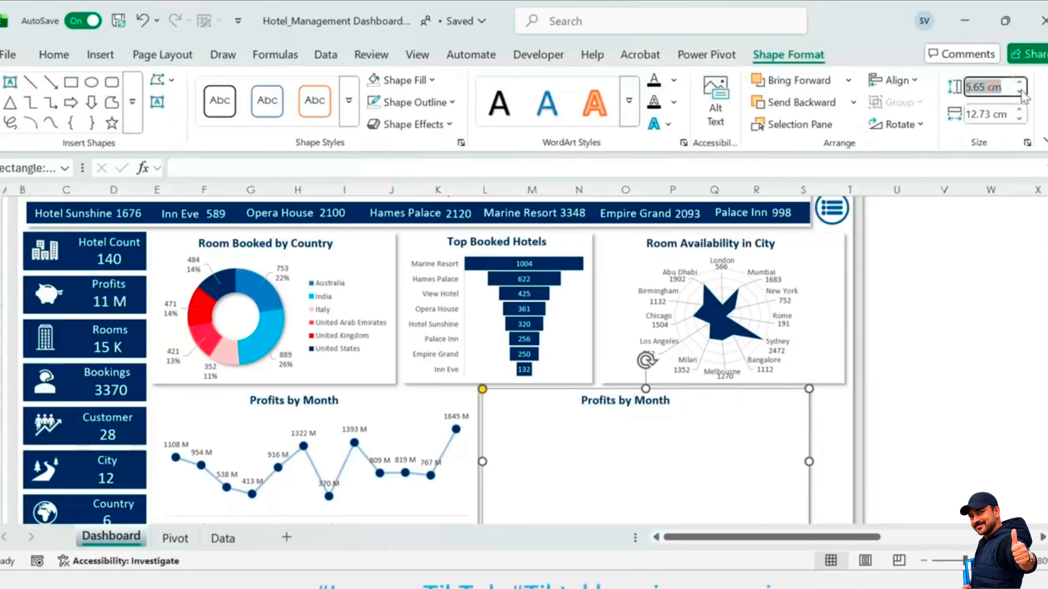
pyautogui.click(992, 115)
pyautogui.write('6.21')
pyautogui.press('Return')
pyautogui.click(952, 414)
# Step: Retitle the copied card "Count of Customer Type", widen its text box to the card's width and centre the text
pyautogui.click(319, 411)
pyautogui.click(318, 408)
pyautogui.click(659, 411)
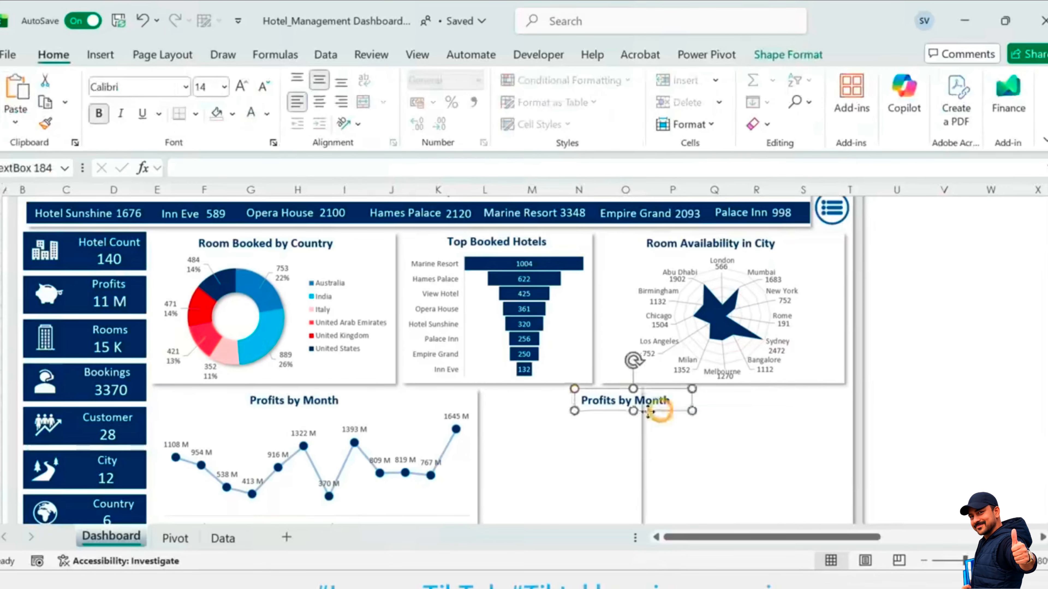
pyautogui.moveTo(659, 411); pyautogui.dragTo(567, 410)
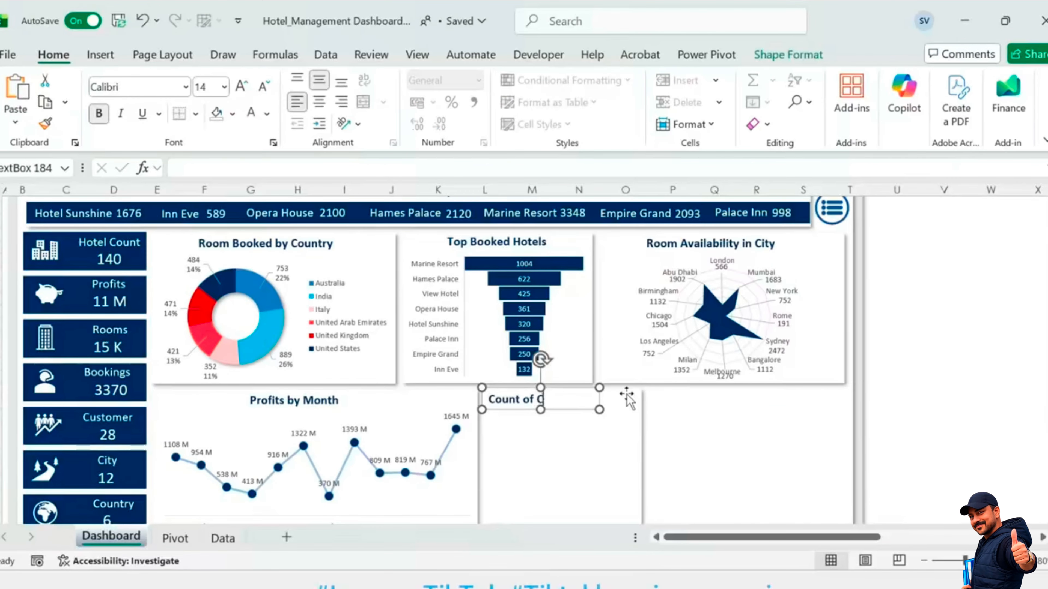
pyautogui.moveTo(600, 409); pyautogui.dragTo(640, 415)
pyautogui.click(320, 102)
pyautogui.moveTo(561, 414); pyautogui.dragTo(562, 408)
pyautogui.click(926, 388)
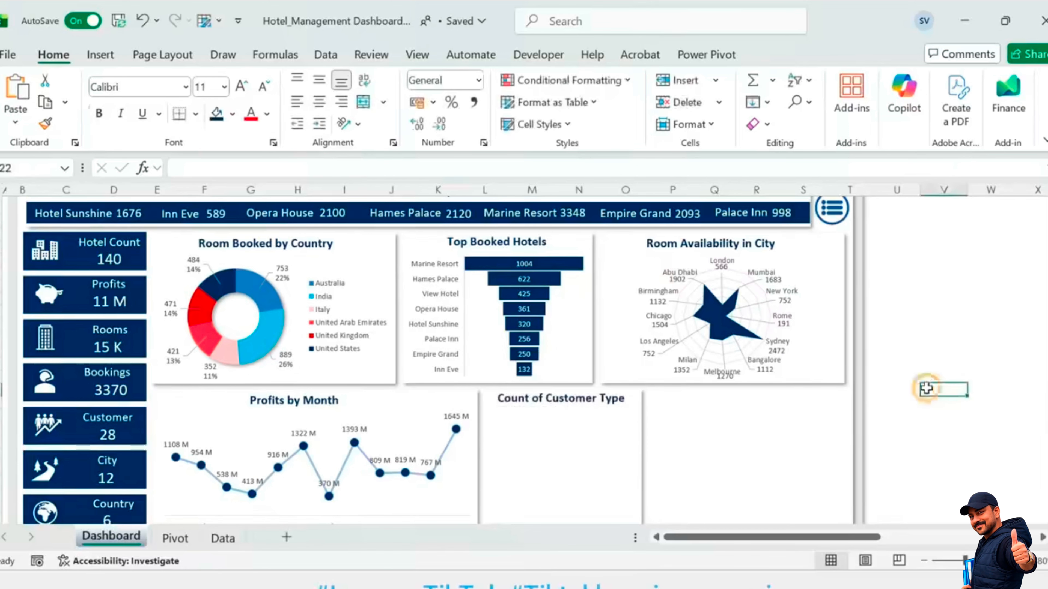
# Step: Insert a doughnut chart from the Existing and New customer labels and counts on the Pivot sheet
pyautogui.click(175, 539)
pyautogui.moveTo(644, 229); pyautogui.dragTo(734, 255)
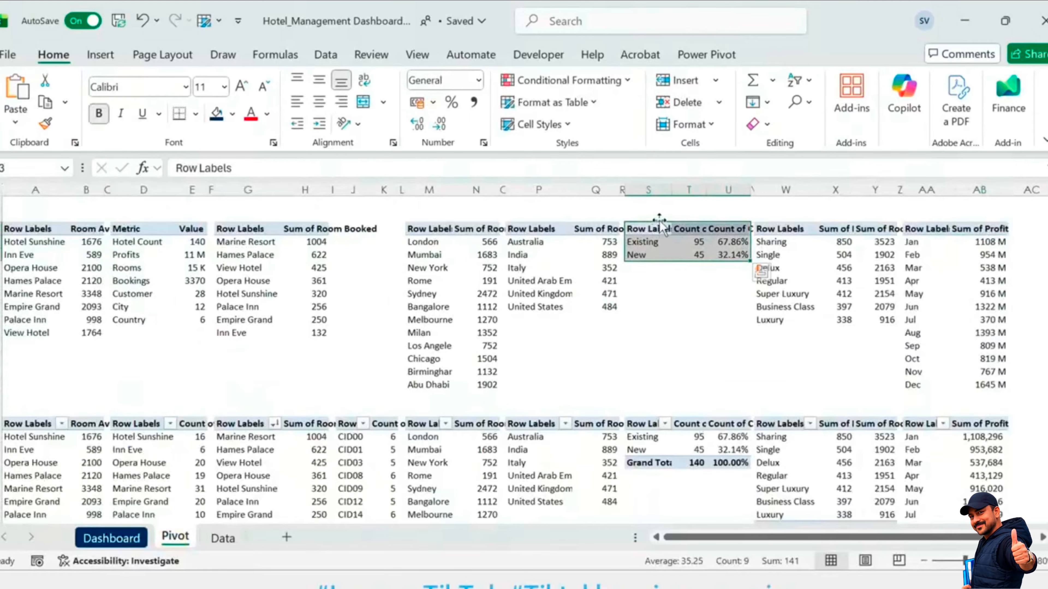
pyautogui.keyDown('shift'); pyautogui.click(695, 254); pyautogui.keyUp('shift')
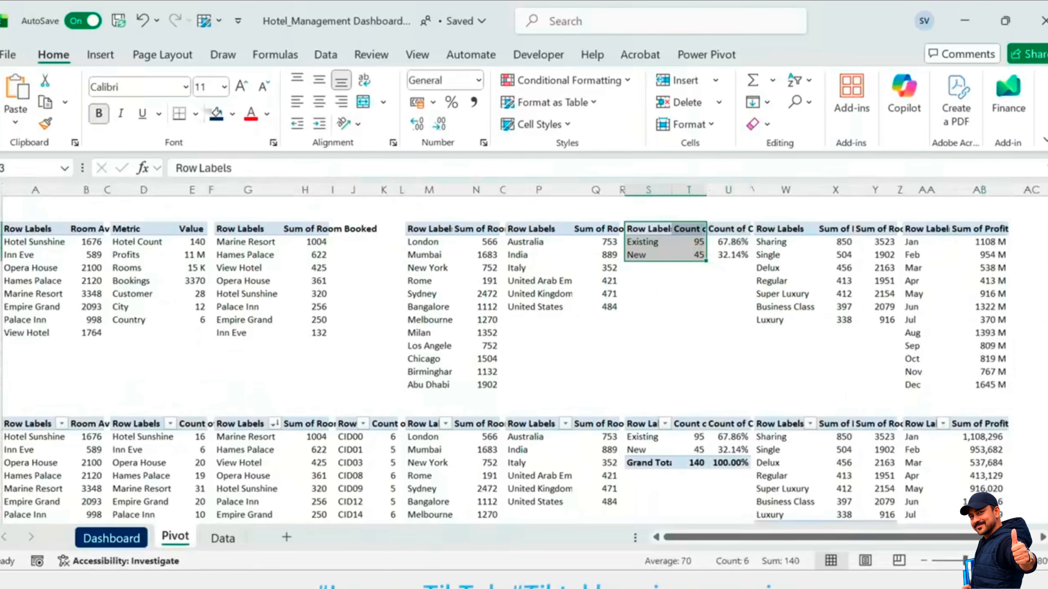
pyautogui.click(101, 55)
pyautogui.click(374, 99)
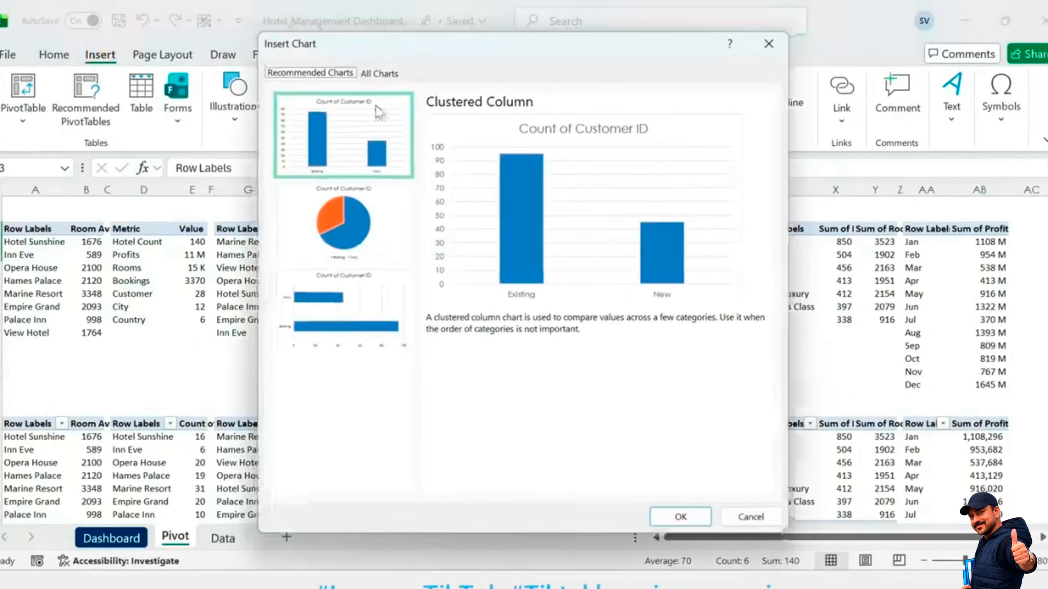
pyautogui.click(378, 70)
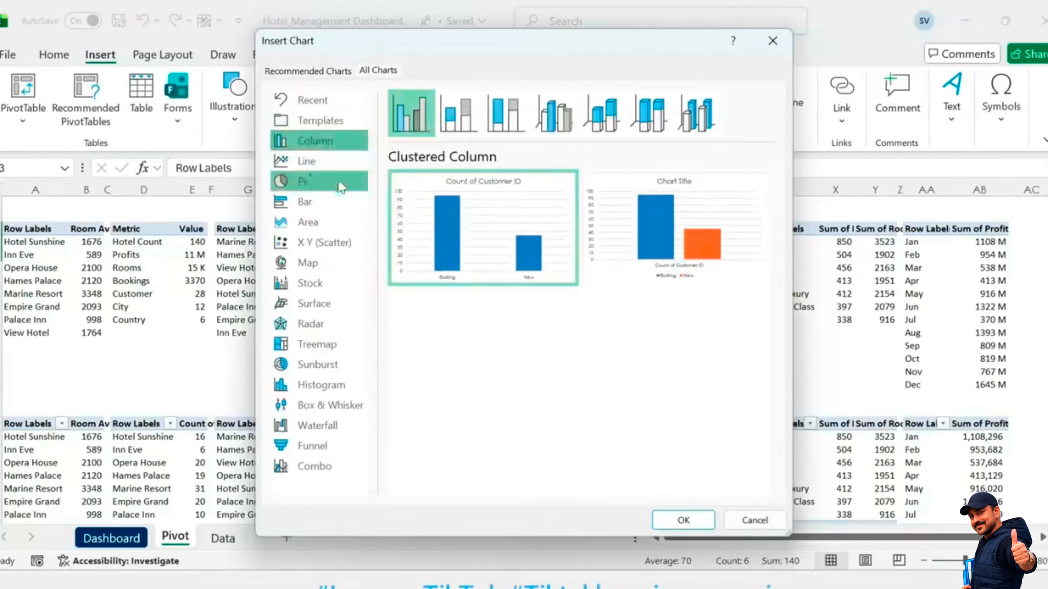
pyautogui.click(313, 181)
pyautogui.click(602, 114)
pyautogui.click(683, 521)
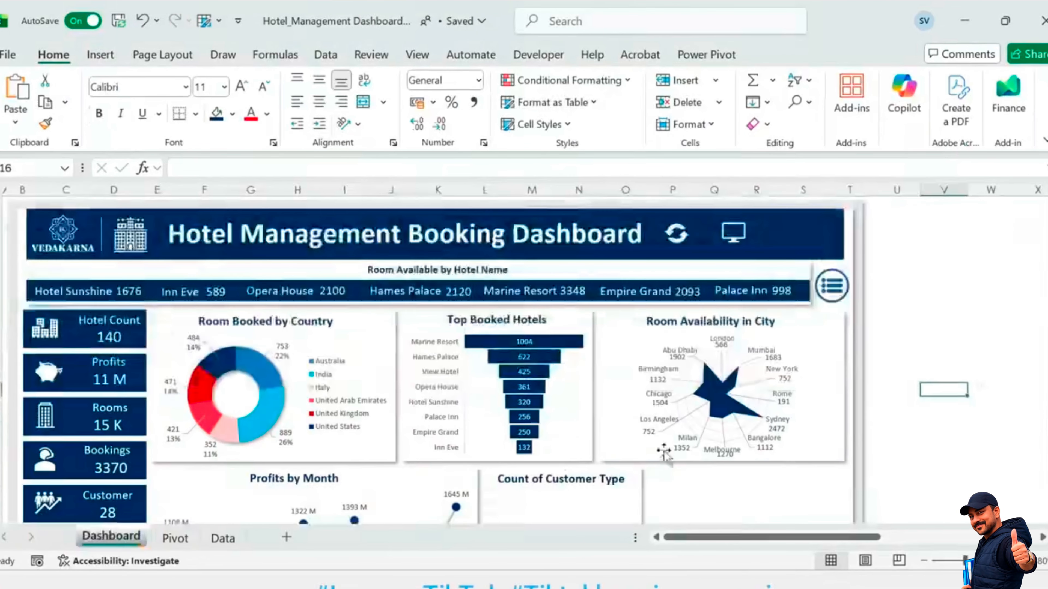
# Step: Paste the doughnut chart onto the Dashboard sheet and delete its chart title and legend
pyautogui.scroll(-5, 577, 358)
pyautogui.click(578, 358)
pyautogui.hotkey('ctrl', 'v')
pyautogui.click(693, 289)
pyautogui.press('Delete')
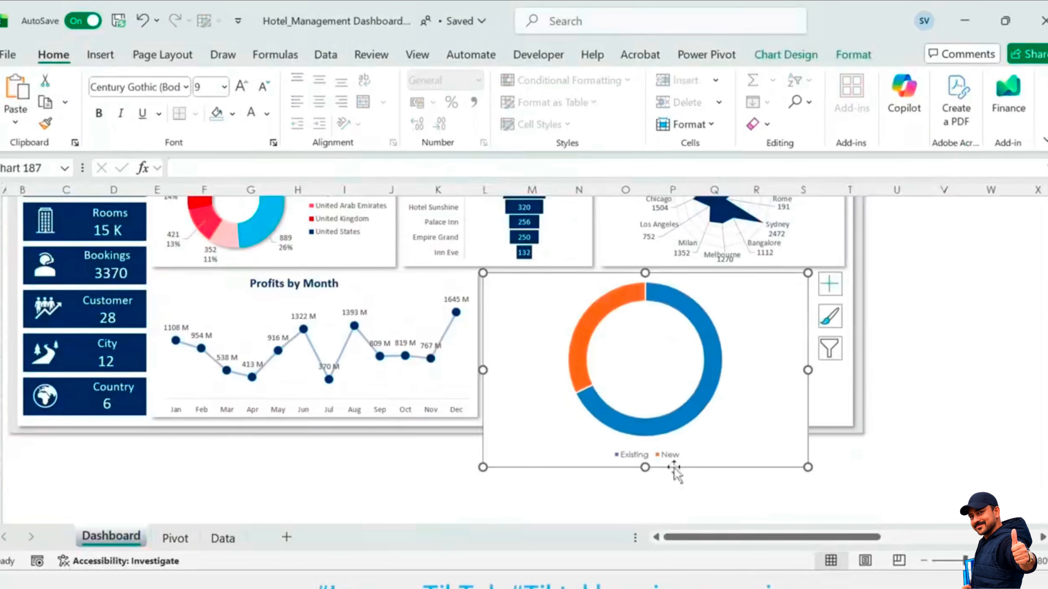
pyautogui.click(660, 454)
pyautogui.press('Delete')
# Step: Shrink the doughnut chart and position it beneath the "Count of Customer Type" title inside the card
pyautogui.moveTo(808, 467); pyautogui.dragTo(627, 361)
pyautogui.moveTo(588, 274); pyautogui.dragTo(639, 293)
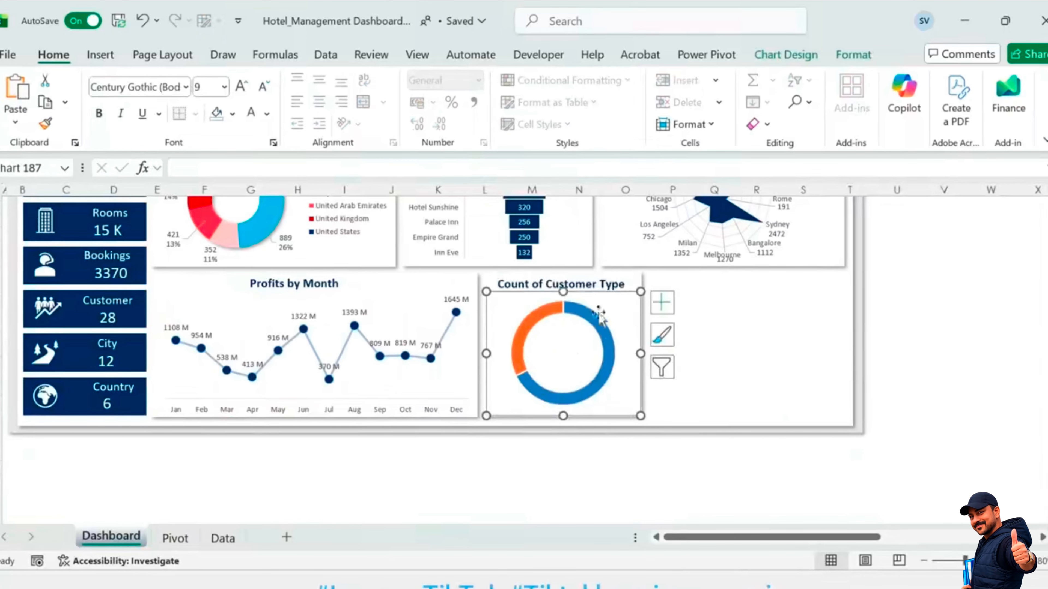
pyautogui.click(674, 299)
# Step: Add data labels to the doughnut showing category name and value, separated by a new line
pyautogui.click(620, 315)
pyautogui.click(661, 303)
pyautogui.click(698, 346)
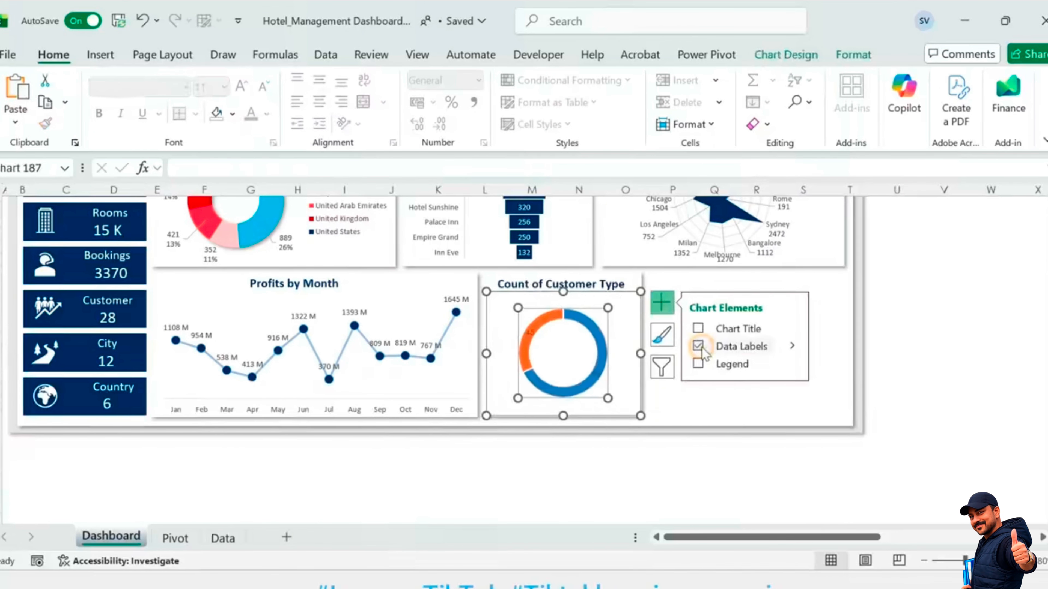
pyautogui.click(790, 347)
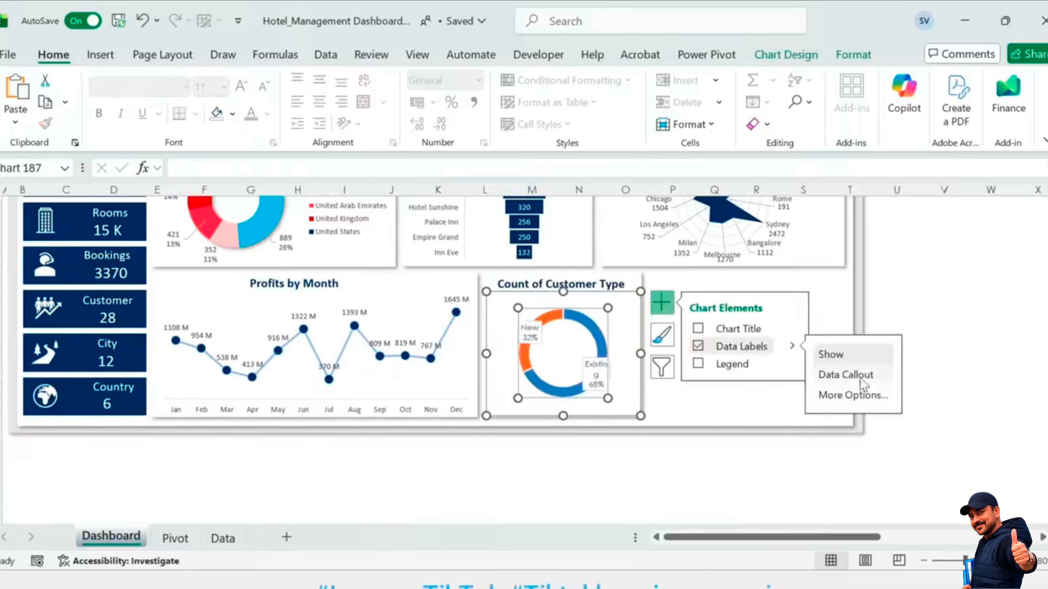
pyautogui.click(851, 395)
pyautogui.click(866, 392)
pyautogui.click(1023, 508)
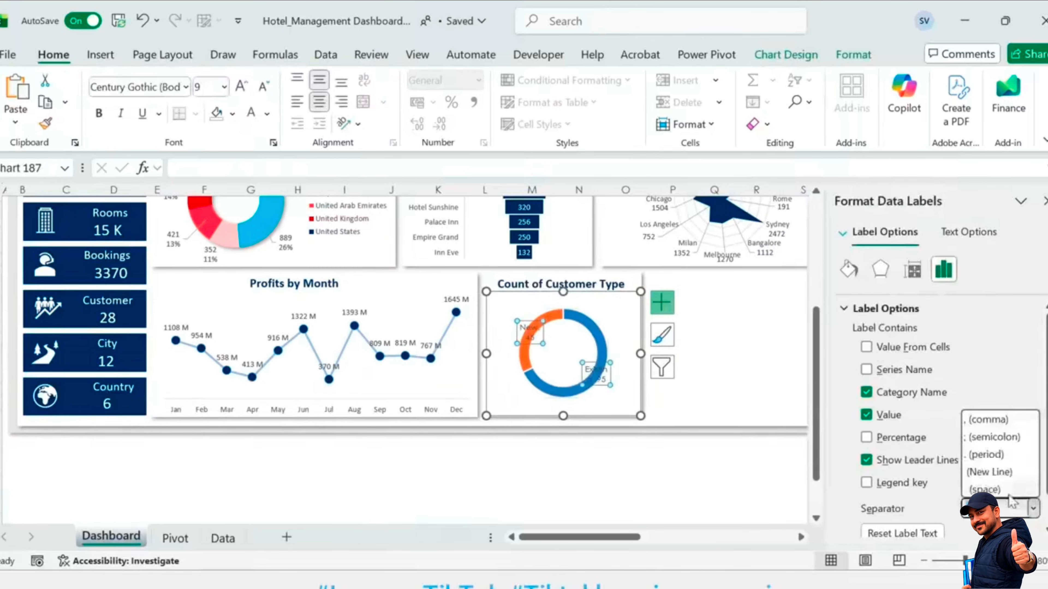
pyautogui.click(1005, 475)
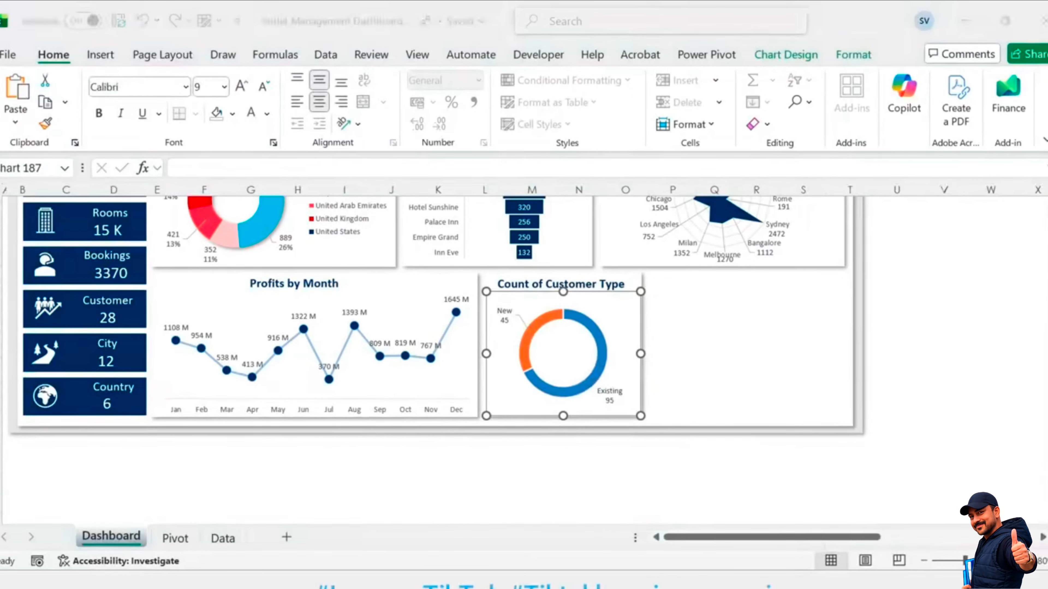
# Step: Set the doughnut hole size to 70% and move the Existing label slightly away from the ring
pyautogui.click(593, 338)
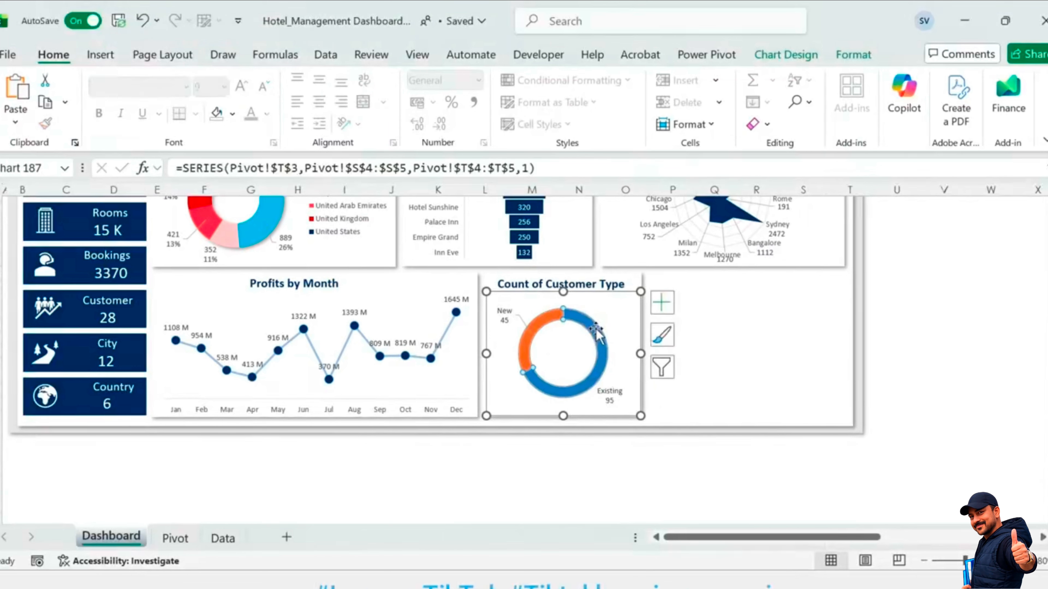
pyautogui.rightClick(596, 333)
pyautogui.click(678, 520)
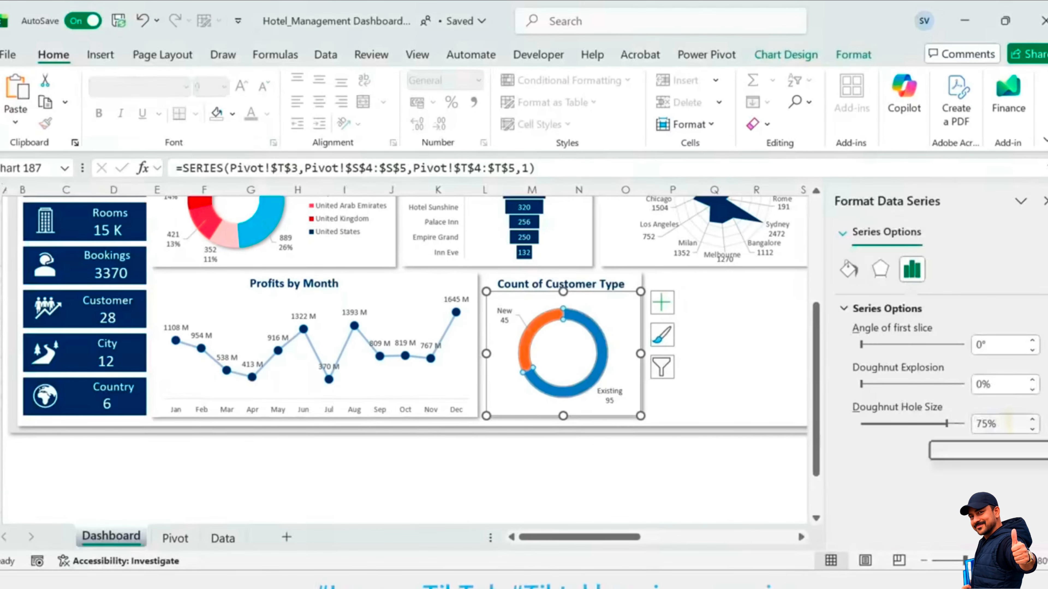
pyautogui.moveTo(1009, 424); pyautogui.dragTo(890, 421)
pyautogui.click(625, 405)
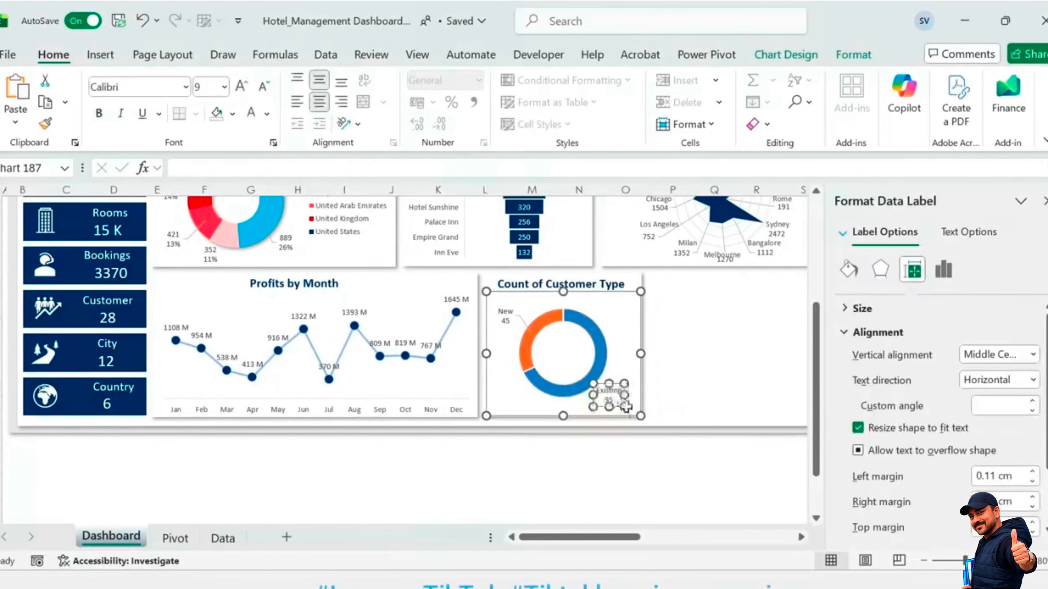
pyautogui.moveTo(613, 397); pyautogui.dragTo(616, 400)
pyautogui.click(715, 479)
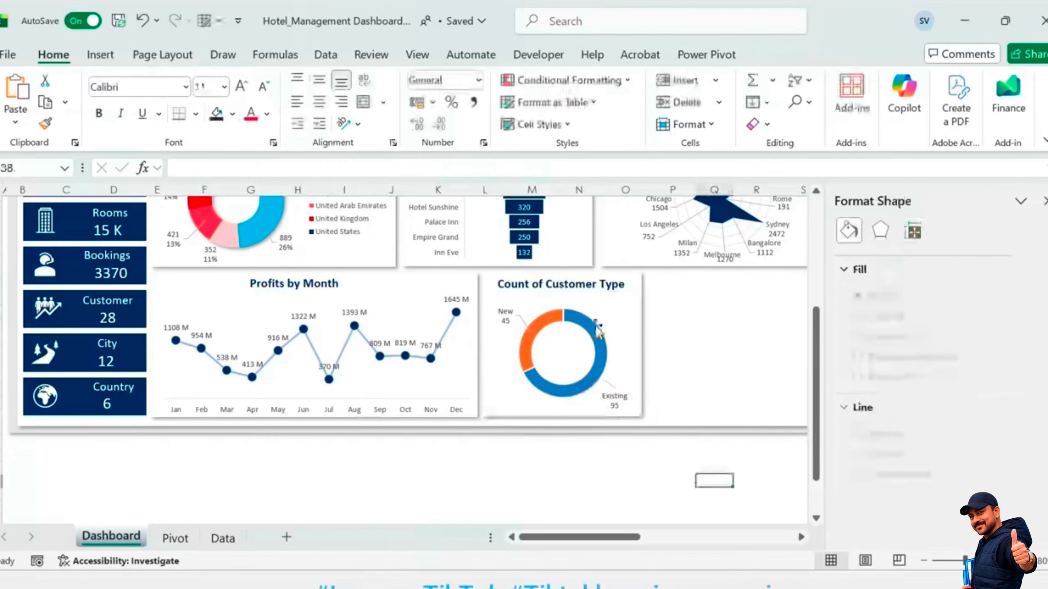
# Step: Fill the doughnut's Existing slice with dark blue and the New slice with light blue
pyautogui.click(591, 324)
pyautogui.click(592, 325)
pyautogui.click(233, 114)
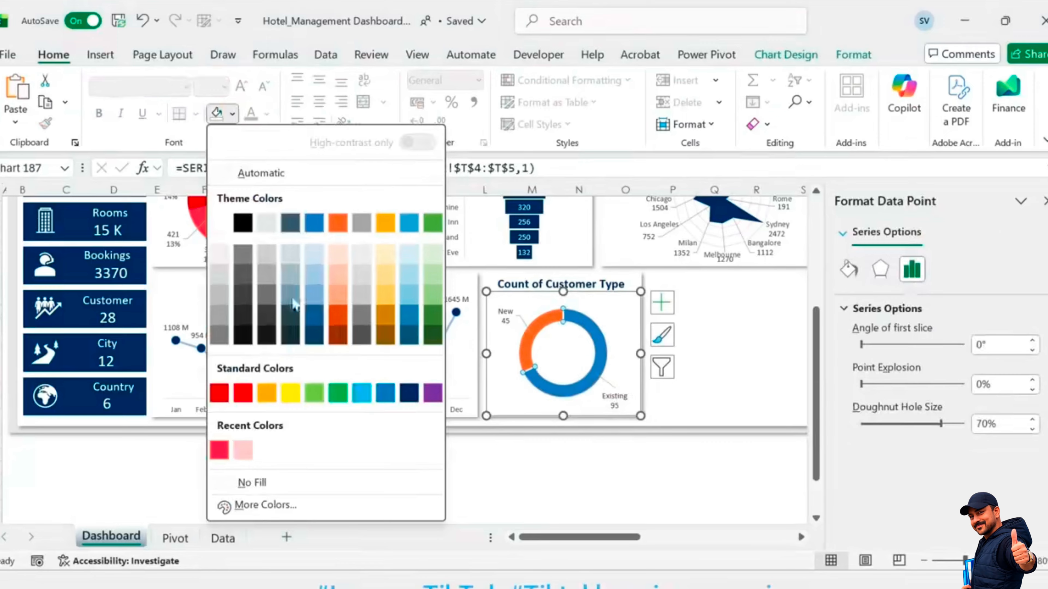
pyautogui.click(408, 397)
pyautogui.click(233, 114)
pyautogui.click(314, 294)
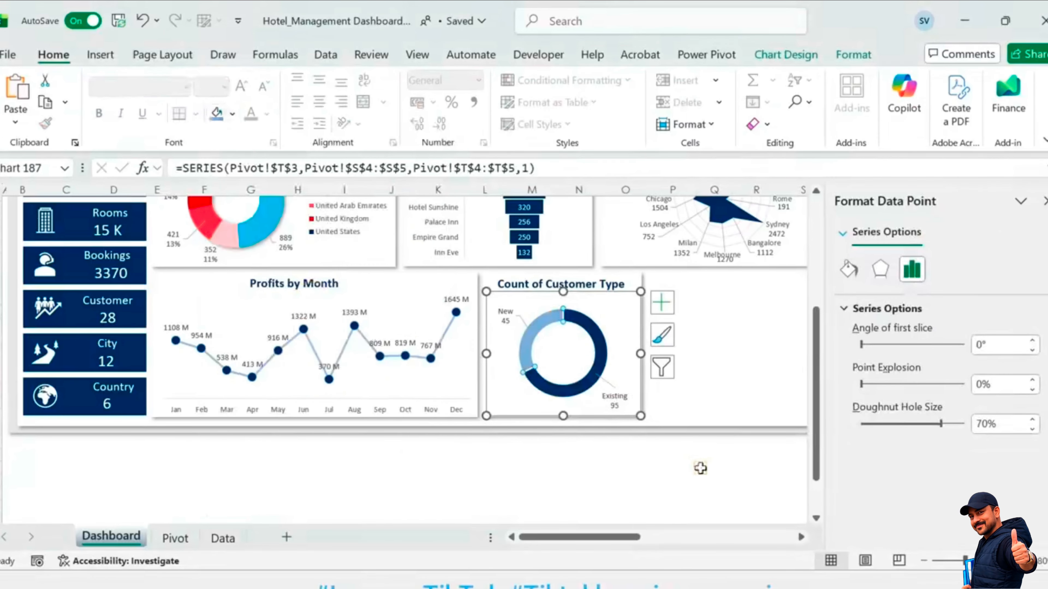
pyautogui.click(701, 468)
# Step: Remove the outline from the customer type doughnut ring
pyautogui.click(594, 330)
pyautogui.click(853, 54)
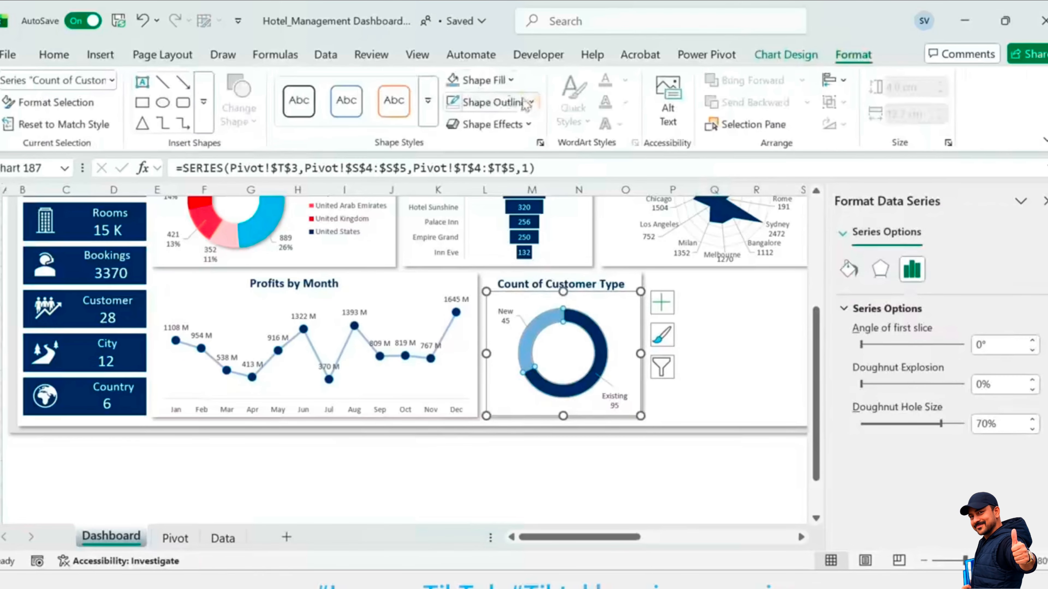
pyautogui.click(530, 102)
pyautogui.click(543, 450)
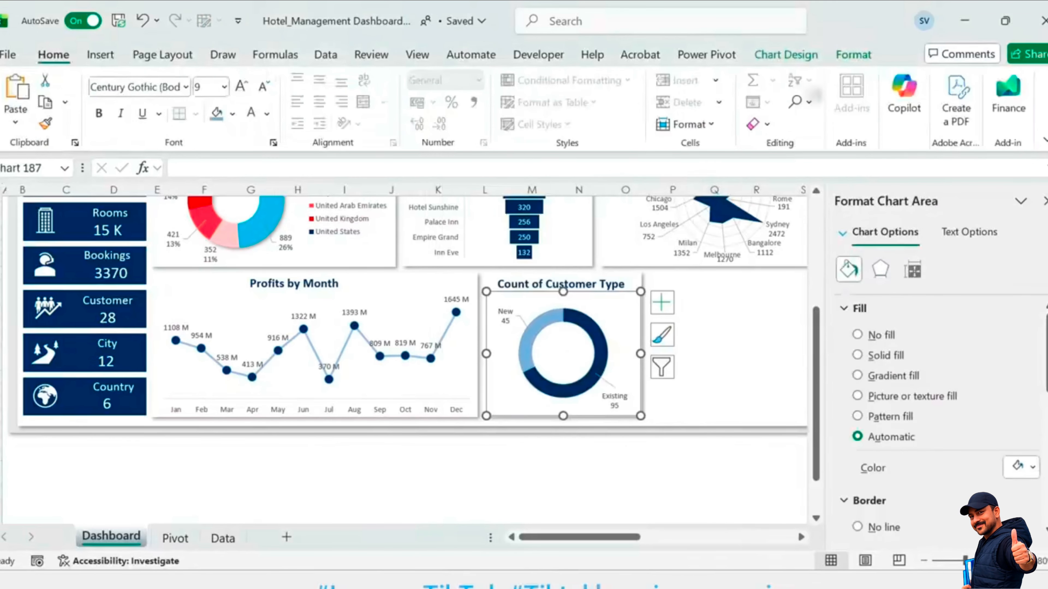
# Step: Set the customer type chart area to no fill and no outline
pyautogui.click(853, 54)
pyautogui.click(511, 81)
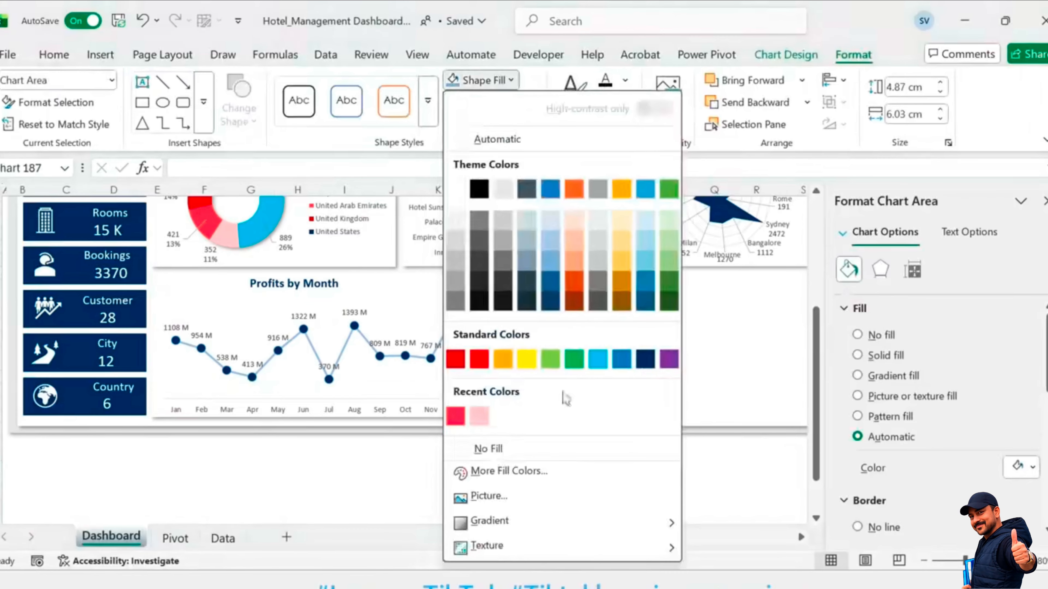
pyautogui.click(544, 449)
pyautogui.click(512, 102)
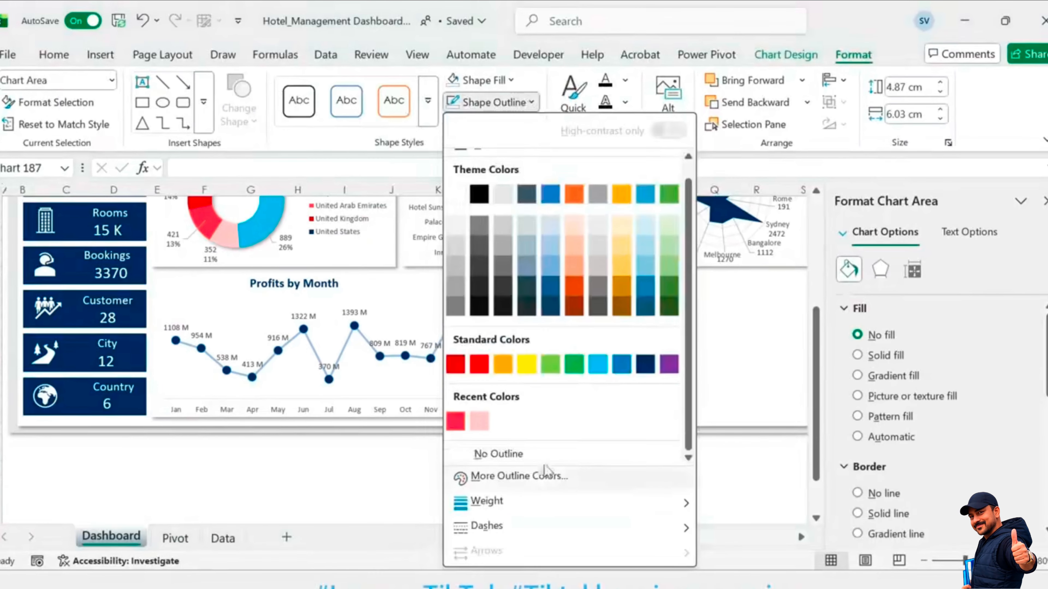
pyautogui.click(547, 454)
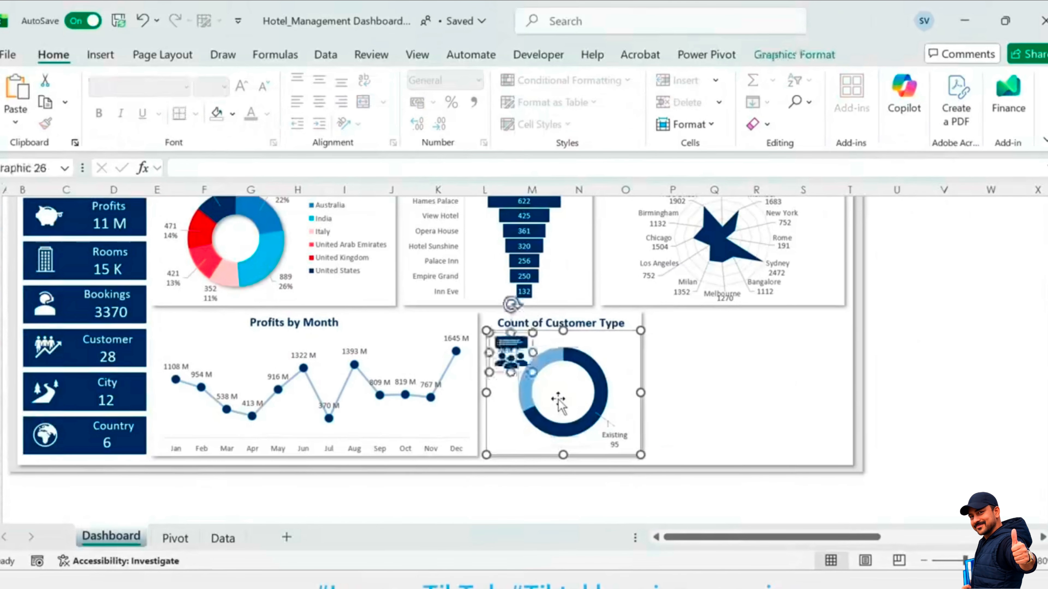
# Step: Place the customer group icon in the centre of the customer type doughnut
pyautogui.click(602, 433)
pyautogui.click(557, 380)
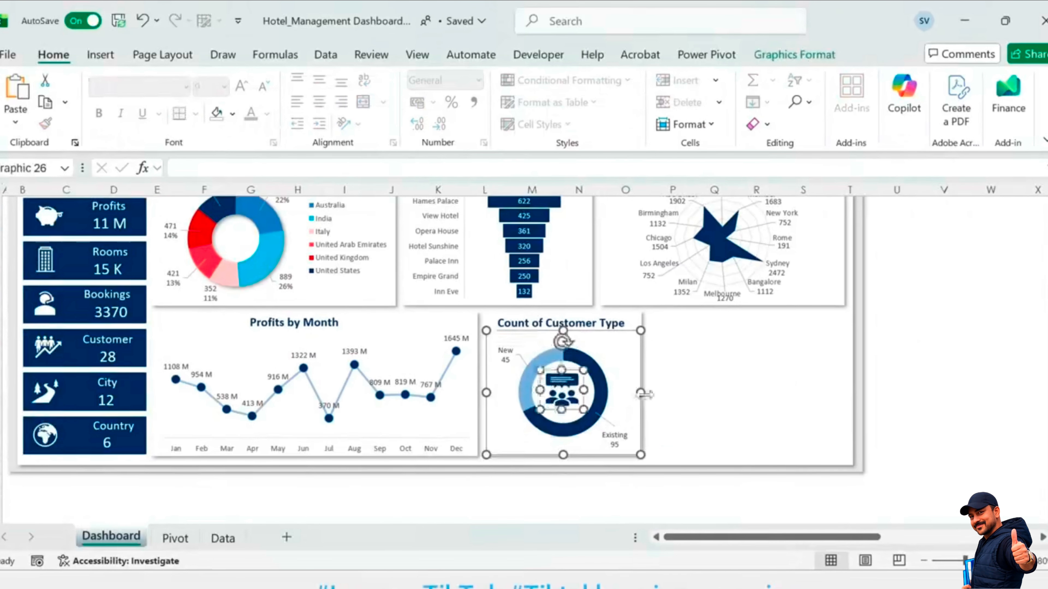
pyautogui.click(940, 299)
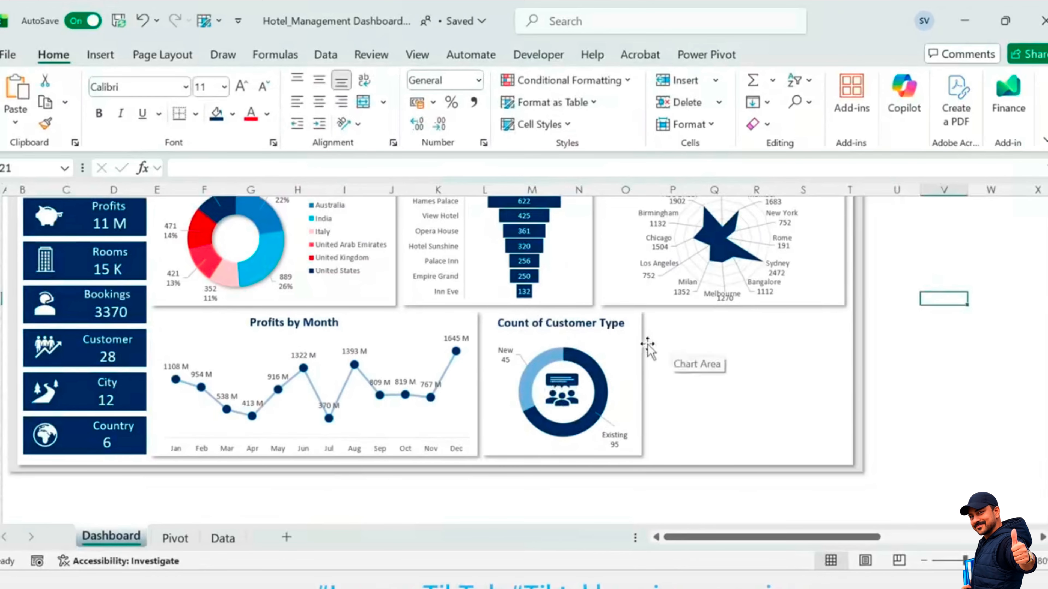
# Step: Duplicate the Count of Customer Type card into the empty space beside it, keeping only the blank card background
pyautogui.click(637, 355)
pyautogui.keyDown('ctrl'); pyautogui.click(644, 327); pyautogui.keyUp('ctrl')
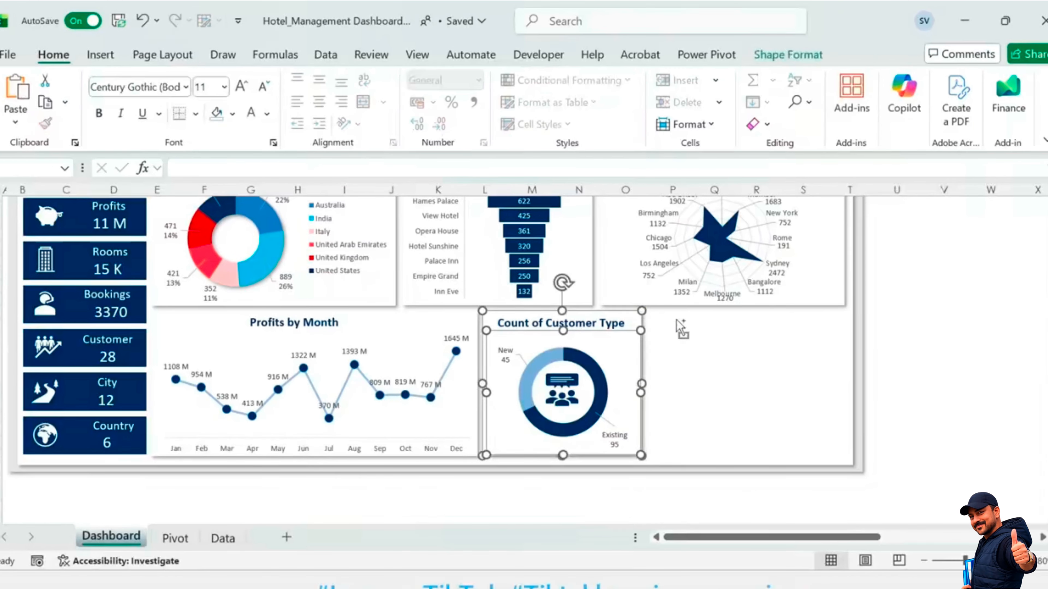
pyautogui.moveTo(627, 339); pyautogui.dragTo(782, 310)
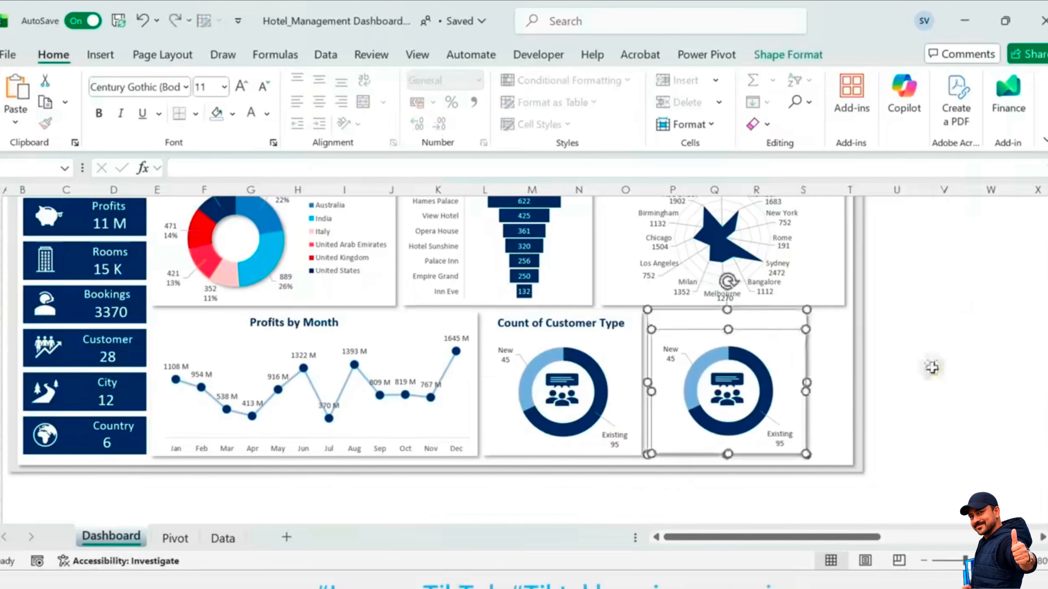
# Step: Copy the "Count of Customer Type" title onto the new card and widen the card to align with the one above
pyautogui.click(591, 334)
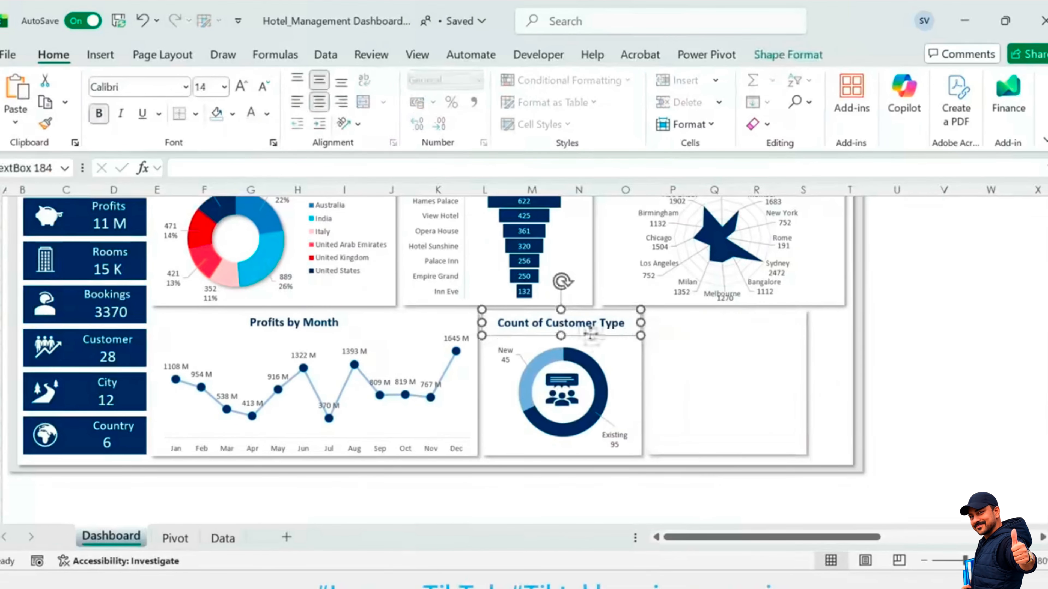
pyautogui.moveTo(591, 334); pyautogui.dragTo(756, 335)
pyautogui.click(794, 355)
pyautogui.moveTo(807, 382); pyautogui.dragTo(843, 380)
pyautogui.moveTo(752, 333); pyautogui.dragTo(762, 333)
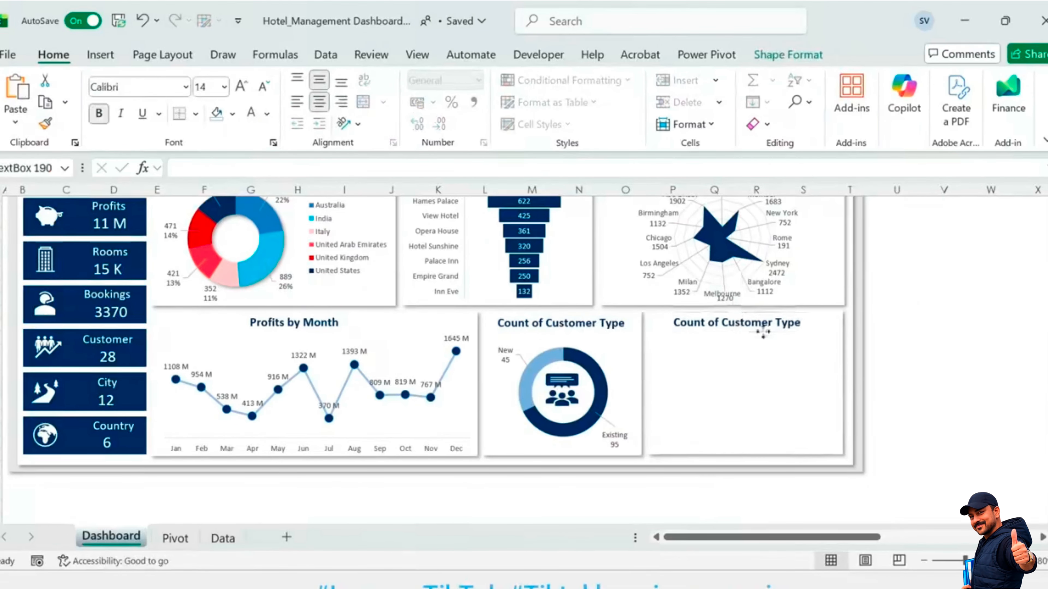
# Step: Change the new card's title to "Room Booked & Availability" and widen its text box to fit on one line
pyautogui.tripleClick(742, 323)
pyautogui.write('Room Booked & Availability')
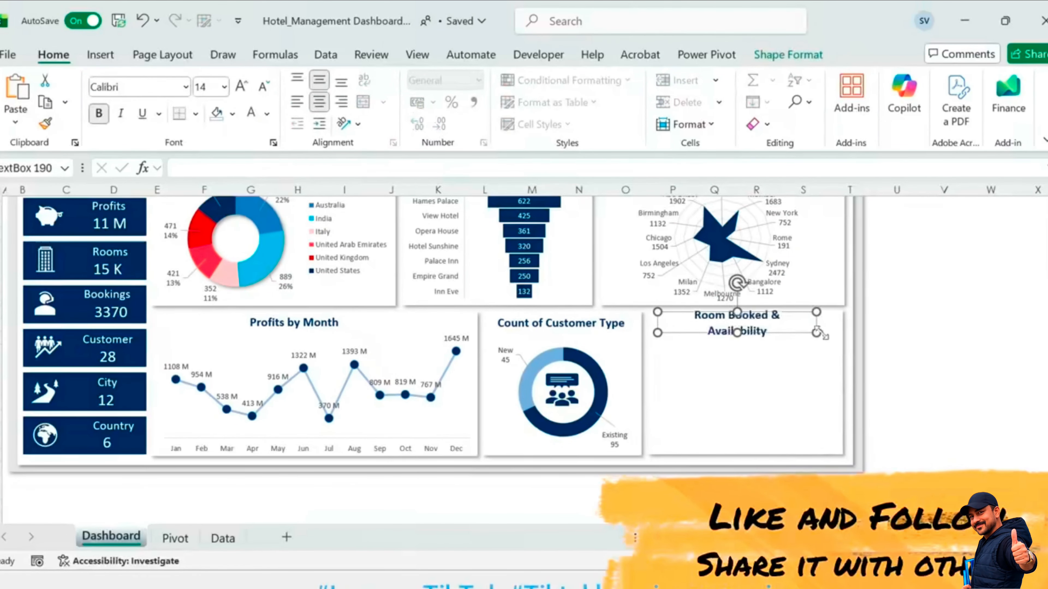
pyautogui.moveTo(817, 333); pyautogui.dragTo(841, 333)
pyautogui.click(990, 311)
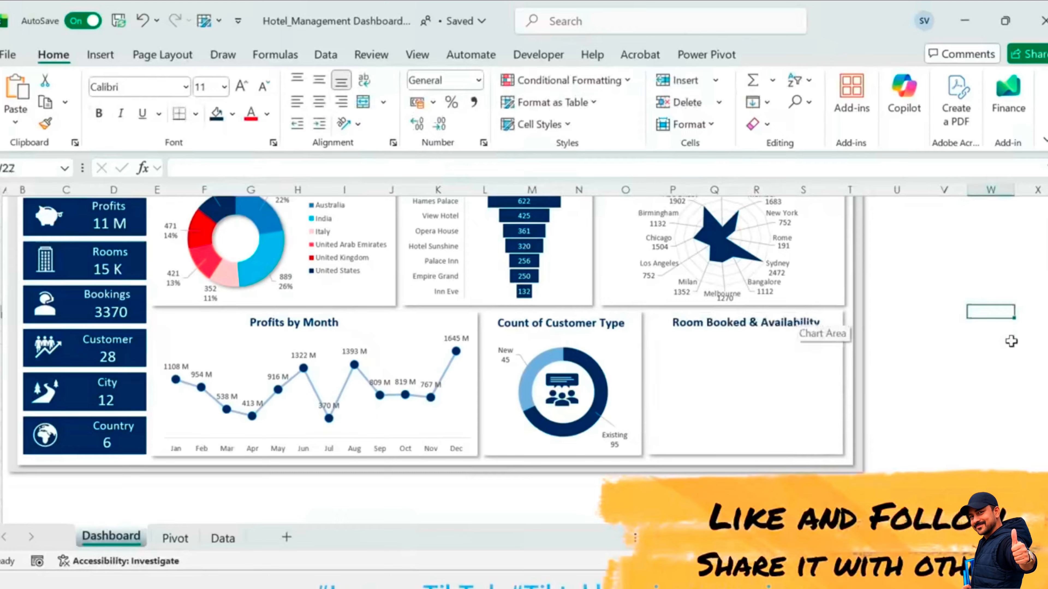
# Step: Insert a stacked bar chart from the room type table starting at W3 on the Pivot sheet
pyautogui.click(177, 539)
pyautogui.click(784, 230)
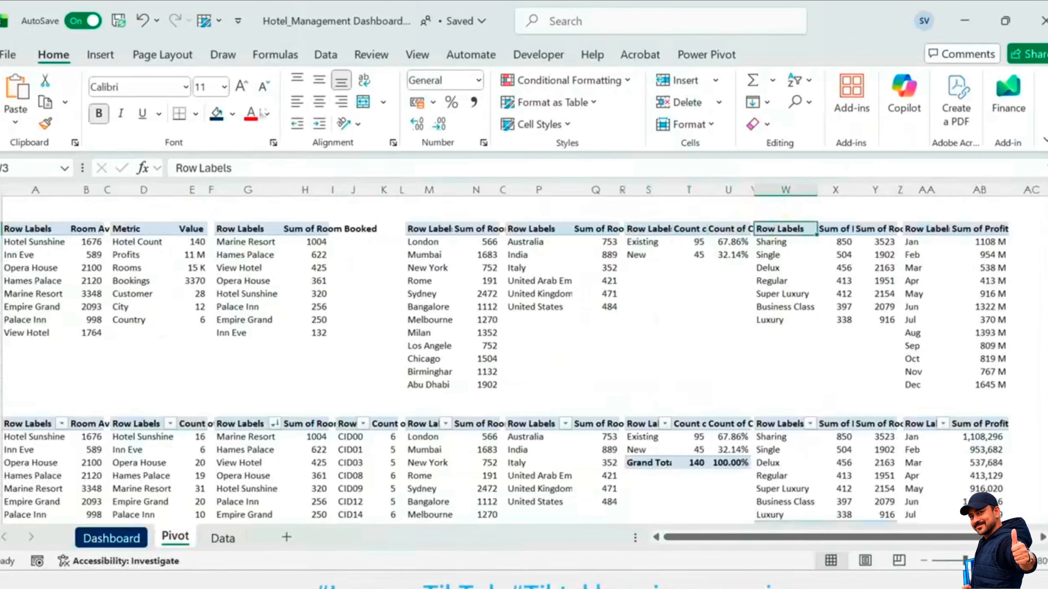
pyautogui.click(100, 56)
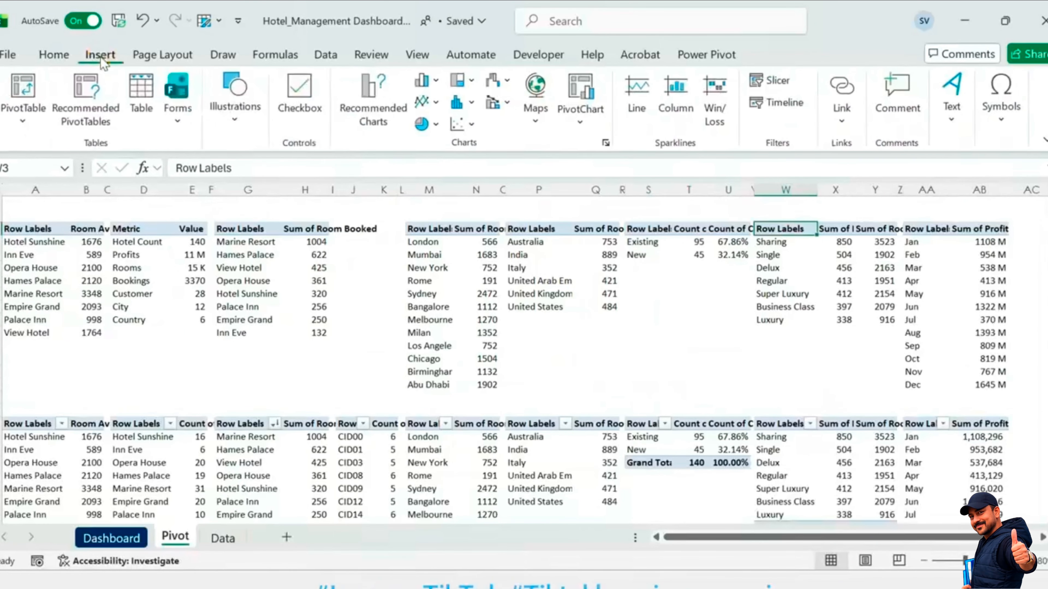
pyautogui.click(381, 114)
pyautogui.click(378, 70)
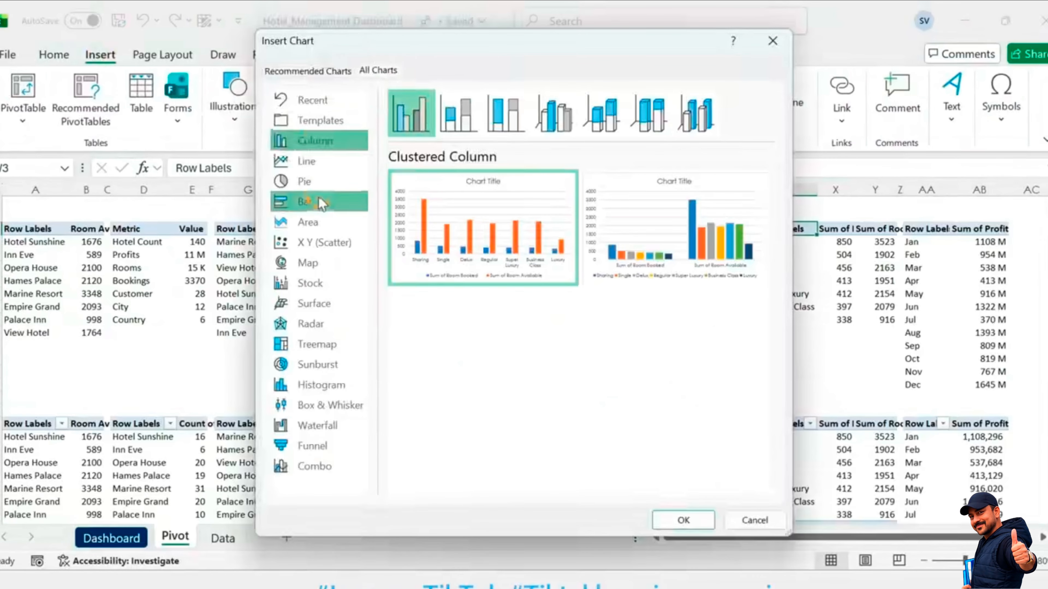
pyautogui.click(307, 202)
pyautogui.click(465, 122)
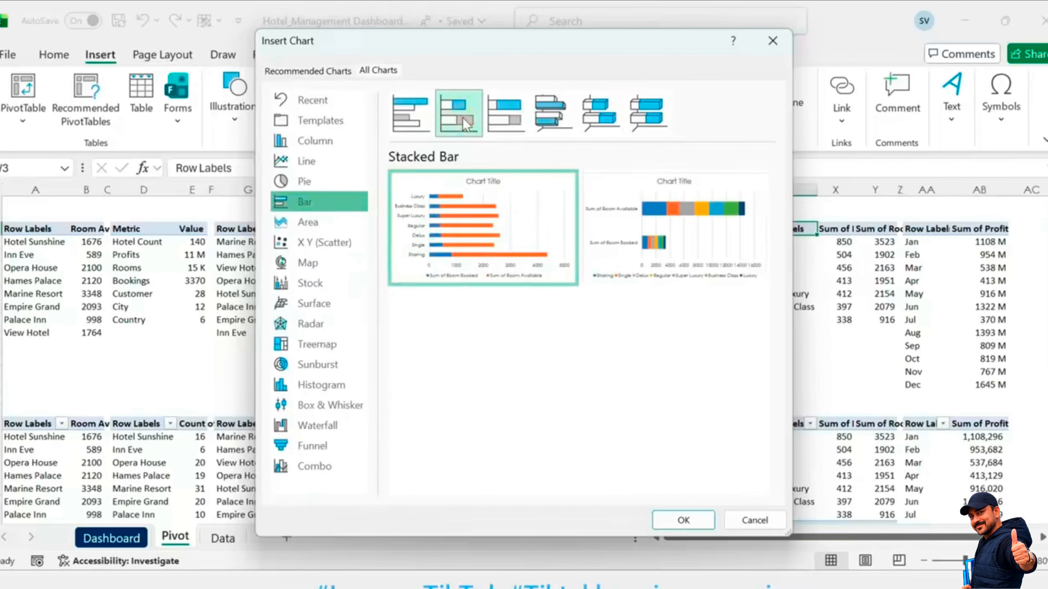
pyautogui.doubleClick(464, 123)
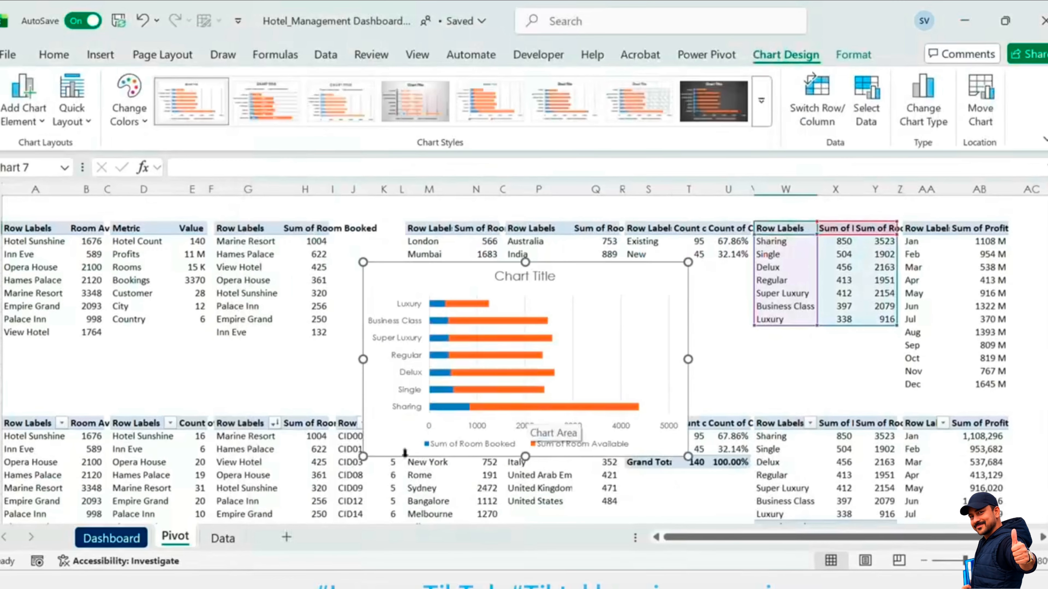
# Step: Move the stacked bar chart from the Pivot sheet to the Room Booked & Availability card on the Dashboard sheet
pyautogui.hotkey('ctrl', 'x')
pyautogui.click(134, 538)
pyautogui.click(724, 377)
pyautogui.hotkey('ctrl', 'v')
pyautogui.scroll(-1, 742, 384)
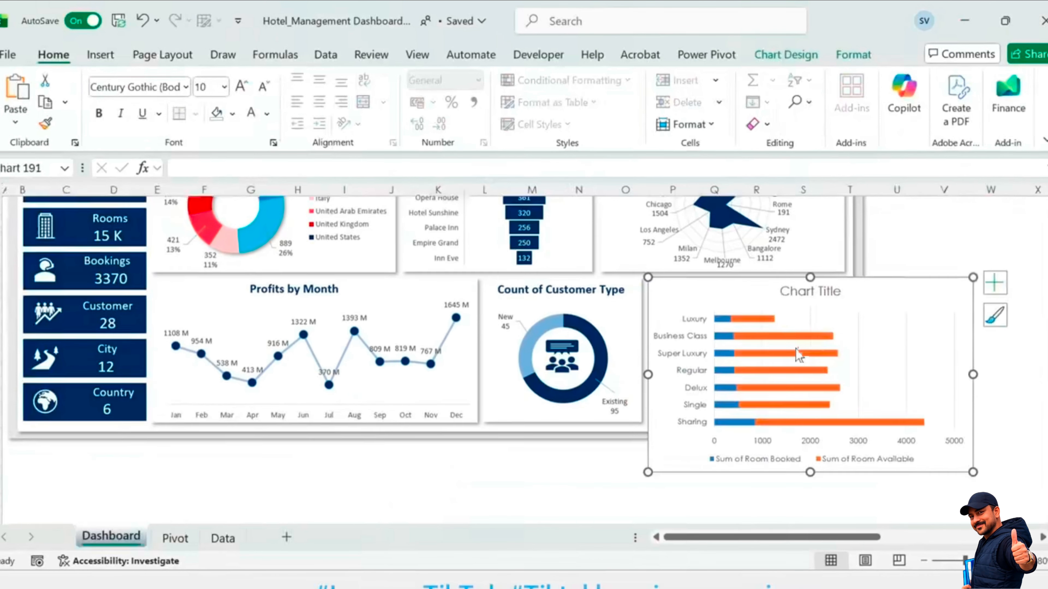
# Step: Delete the bar chart's title, gridlines, value axis and legend
pyautogui.press('Delete')
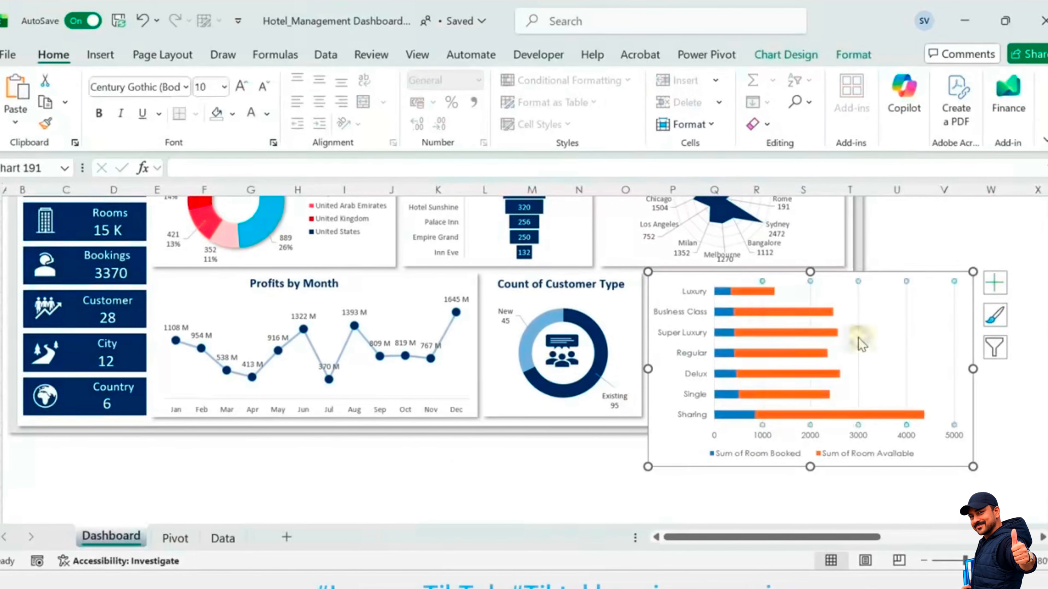
pyautogui.press('Delete')
pyautogui.click(823, 438)
pyautogui.press('Delete')
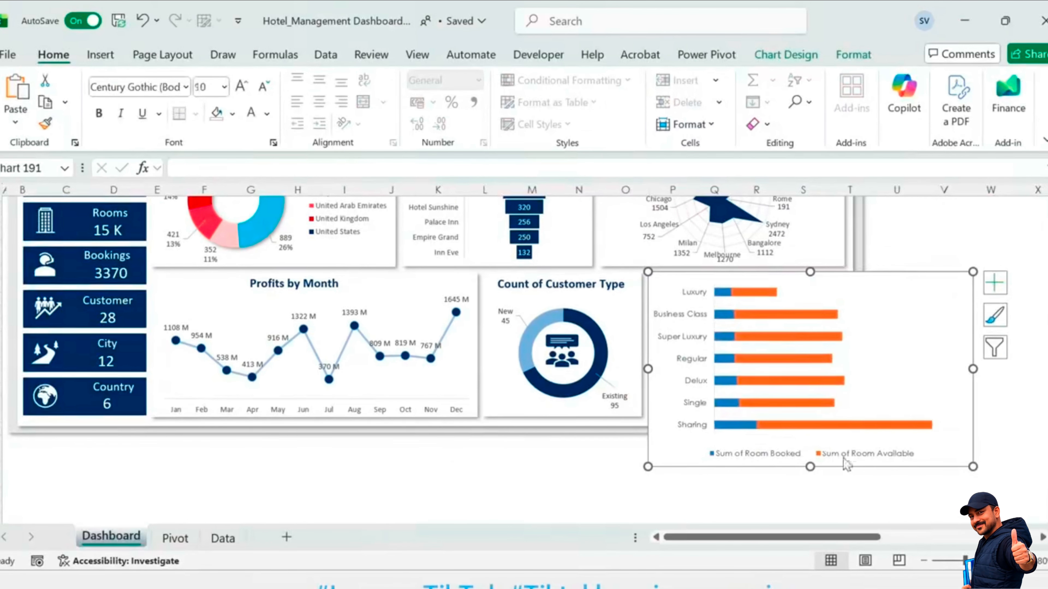
pyautogui.click(843, 457)
pyautogui.press('Delete')
# Step: Position the bar chart below the "Room Booked & Availability" title and resize it to fit inside the card
pyautogui.moveTo(778, 276); pyautogui.dragTo(780, 298)
pyautogui.moveTo(811, 488); pyautogui.dragTo(815, 416)
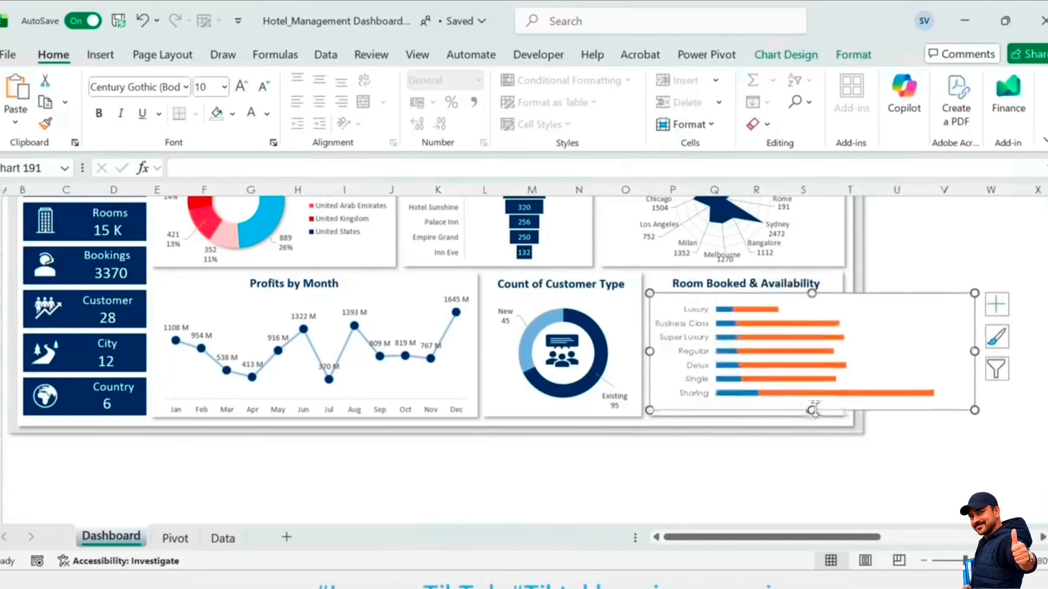
pyautogui.moveTo(974, 355); pyautogui.dragTo(843, 355)
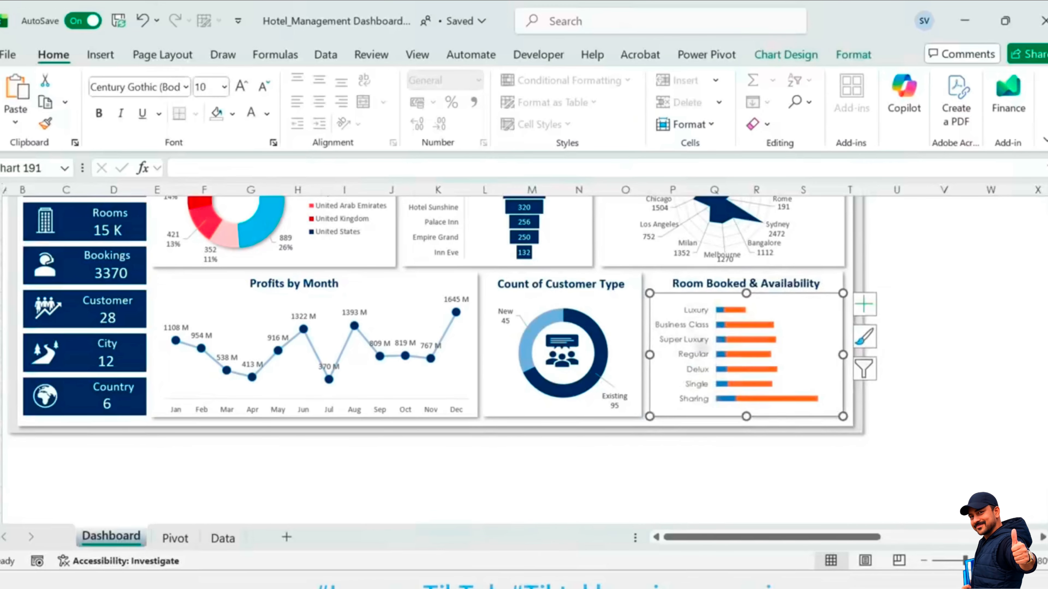
# Step: Reverse the room type category order and set the bars' gap width to 50%
pyautogui.doubleClick(693, 354)
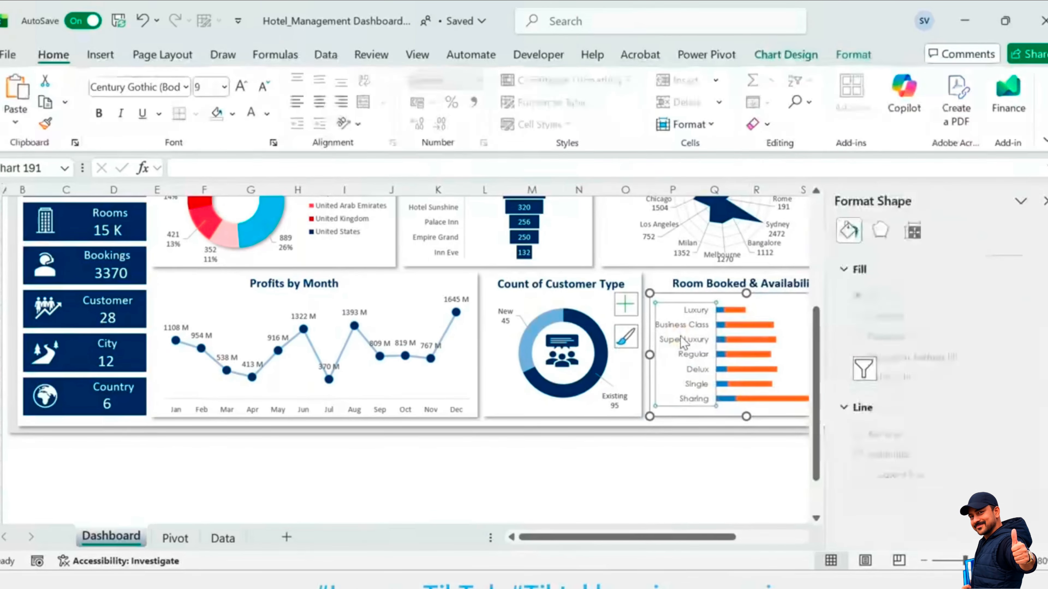
pyautogui.click(716, 477)
pyautogui.click(781, 317)
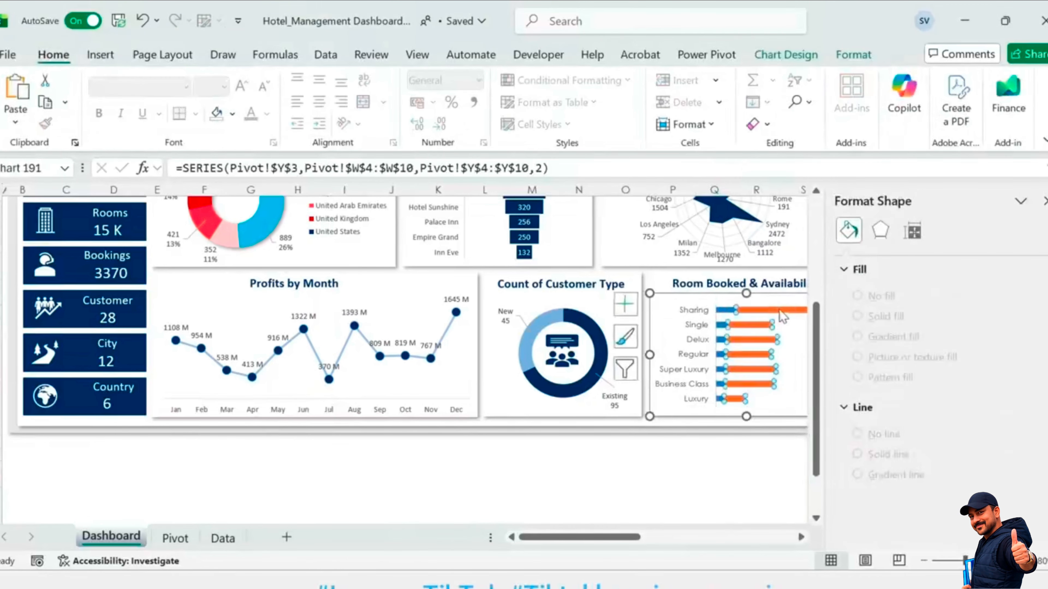
pyautogui.write('50')
pyautogui.press('Return')
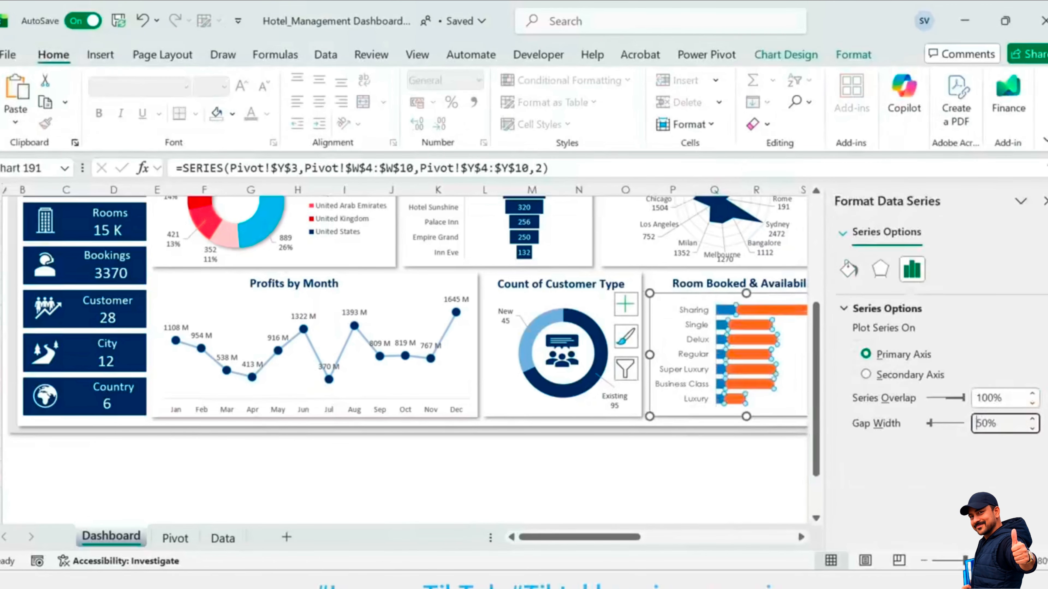
# Step: Enlarge the bar chart's plot area to fill the space below the card title
pyautogui.click(774, 302)
pyautogui.moveTo(774, 302); pyautogui.dragTo(775, 294)
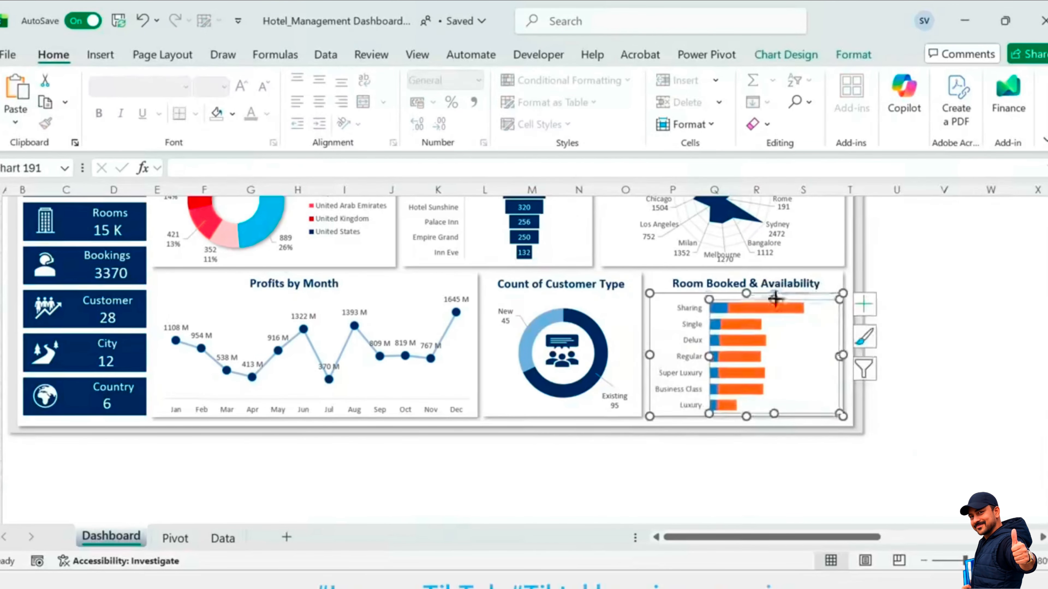
pyautogui.click(982, 274)
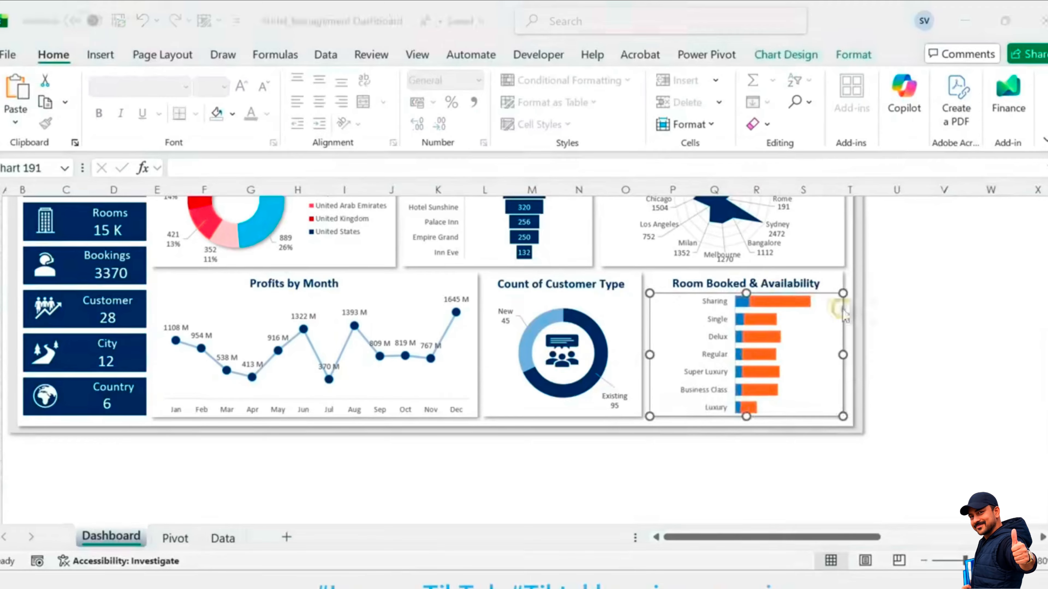
# Step: Add data labels to the room bar chart and set the Room Available labels to Calibri
pyautogui.click(864, 304)
pyautogui.click(772, 467)
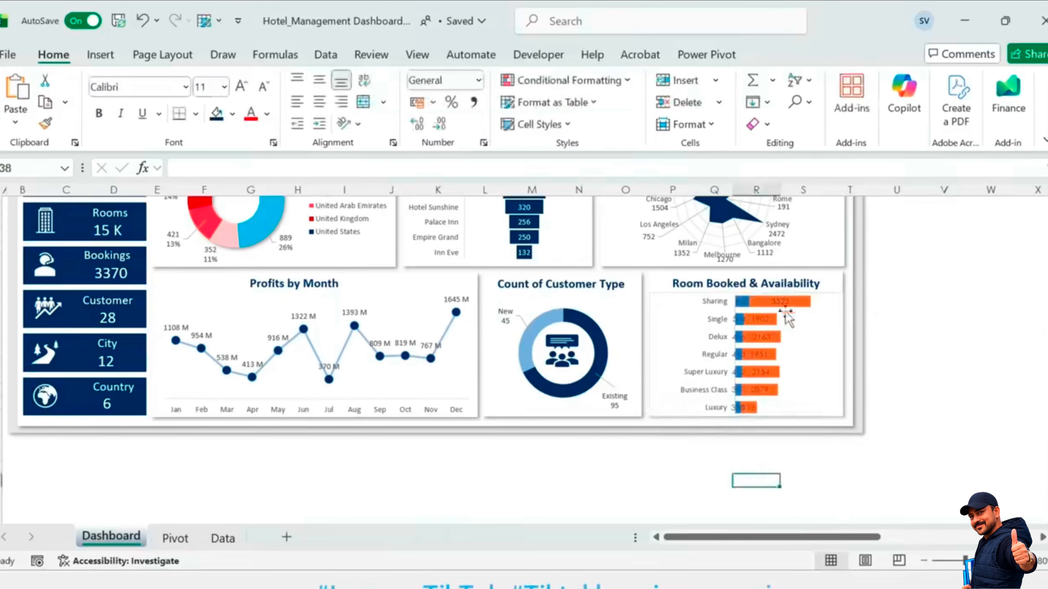
pyautogui.click(784, 309)
pyautogui.click(185, 87)
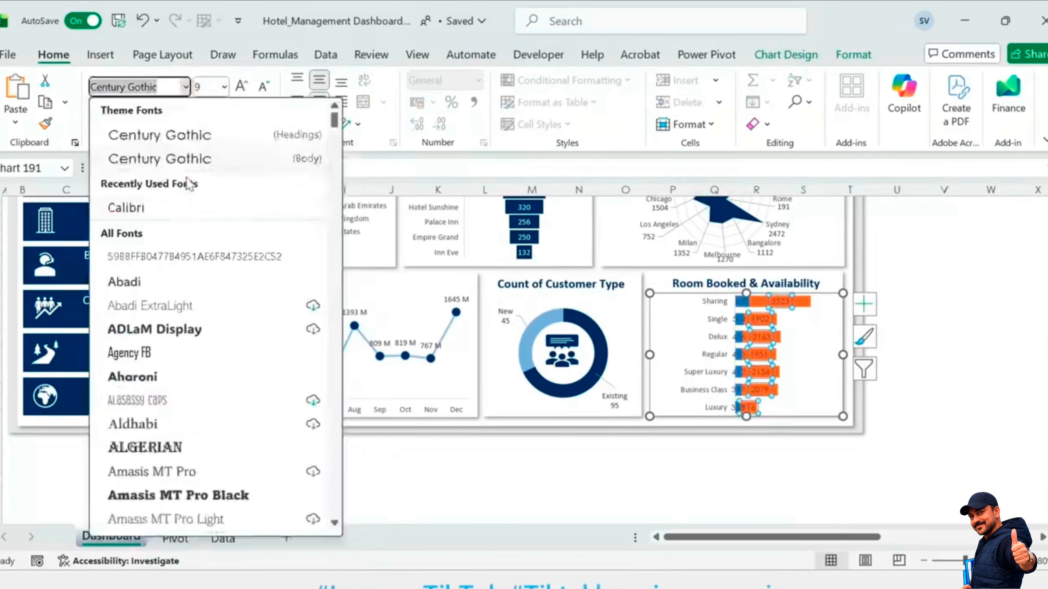
pyautogui.click(124, 206)
# Step: Fill the Room Available bars with pale blue
pyautogui.click(232, 113)
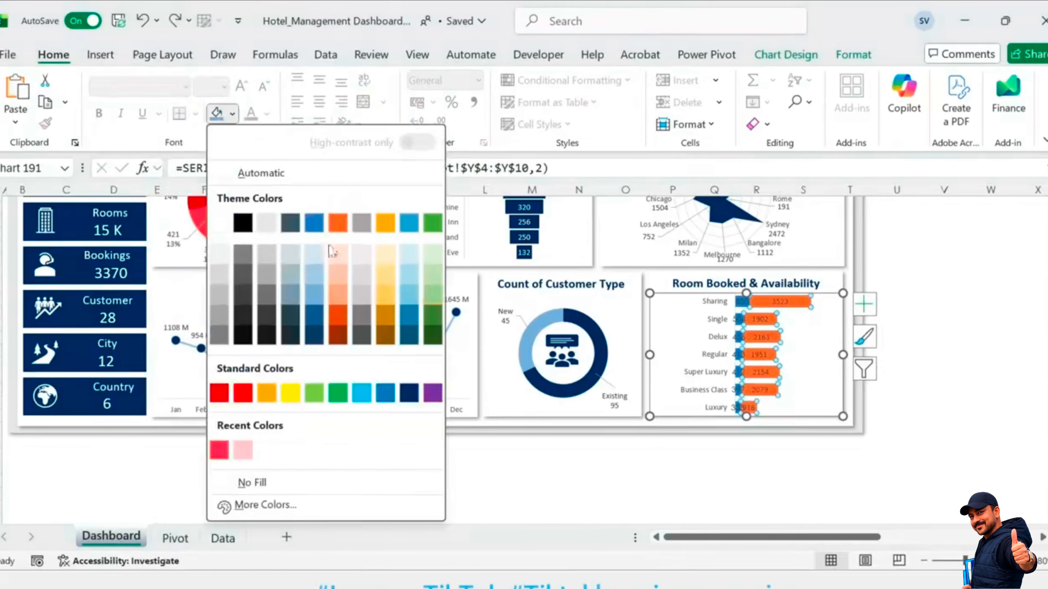
pyautogui.click(317, 257)
pyautogui.press('Escape')
pyautogui.press('Escape')
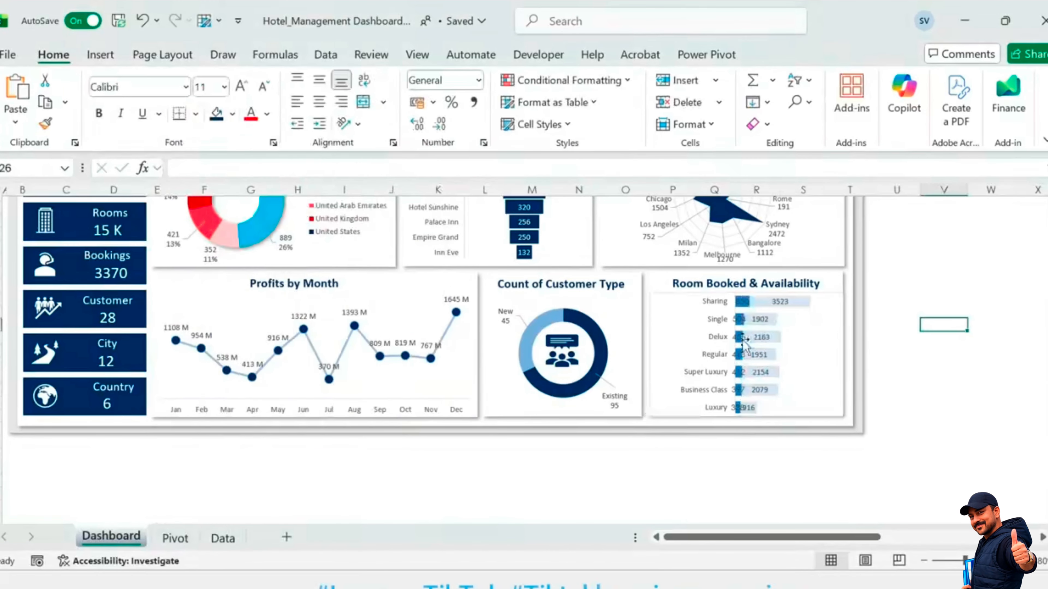
# Step: Fill the Room Booked bars in the room chart with dark blue
pyautogui.click(747, 302)
pyautogui.click(232, 113)
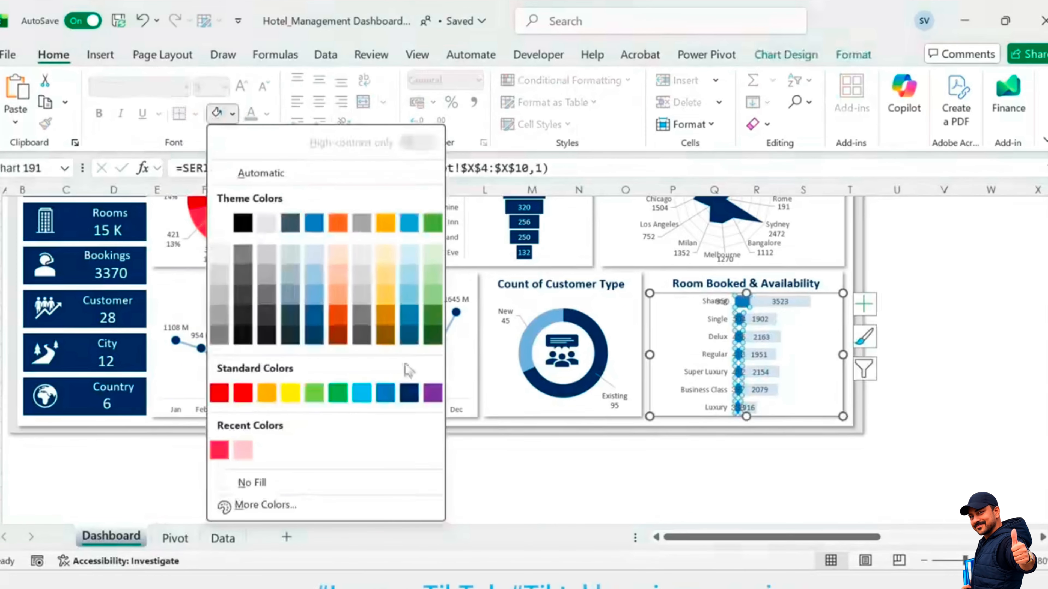
pyautogui.click(416, 369)
# Step: Move each Room Booked data label out of its bar into the gap between the room type name and the bar
pyautogui.click(740, 319)
pyautogui.click(740, 301)
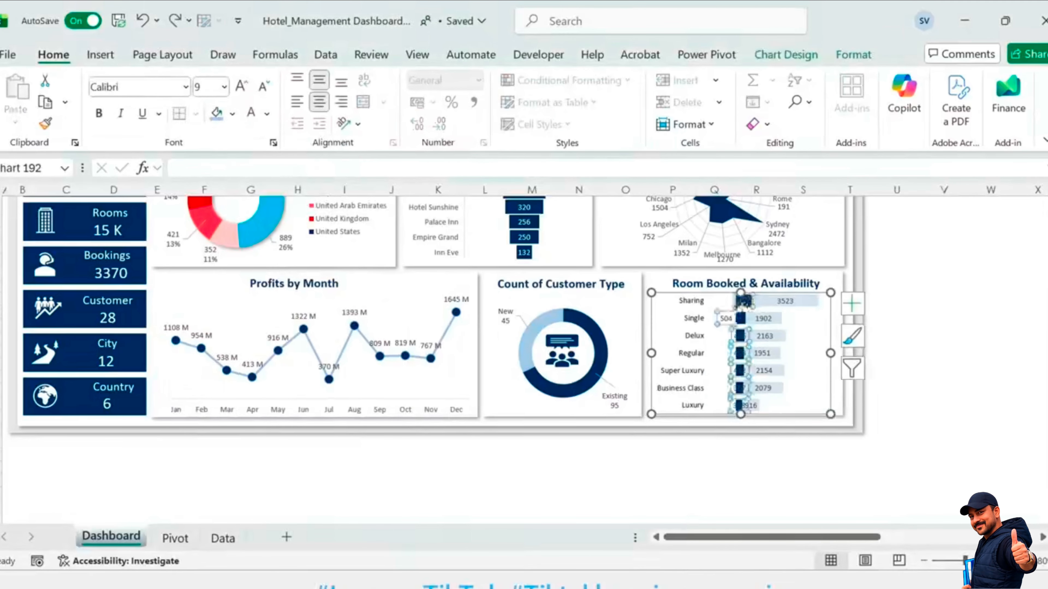
pyautogui.click(900, 342)
pyautogui.moveTo(740, 319); pyautogui.dragTo(726, 389)
pyautogui.click(740, 353)
pyautogui.click(739, 371)
pyautogui.click(740, 388)
pyautogui.moveTo(740, 406); pyautogui.dragTo(725, 405)
pyautogui.click(725, 371)
pyautogui.click(898, 364)
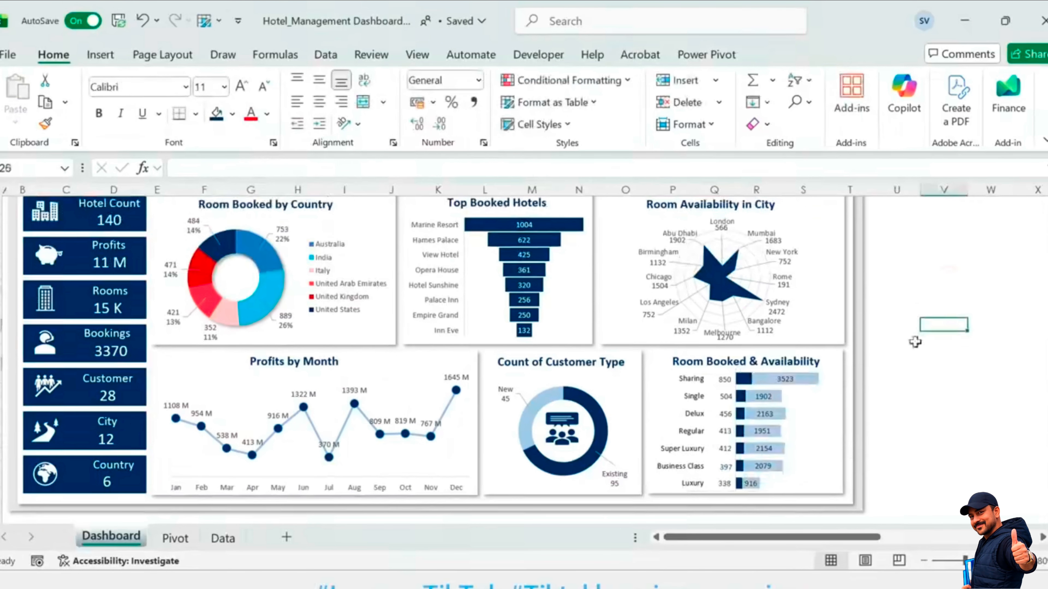
pyautogui.scroll(4, 437, 355)
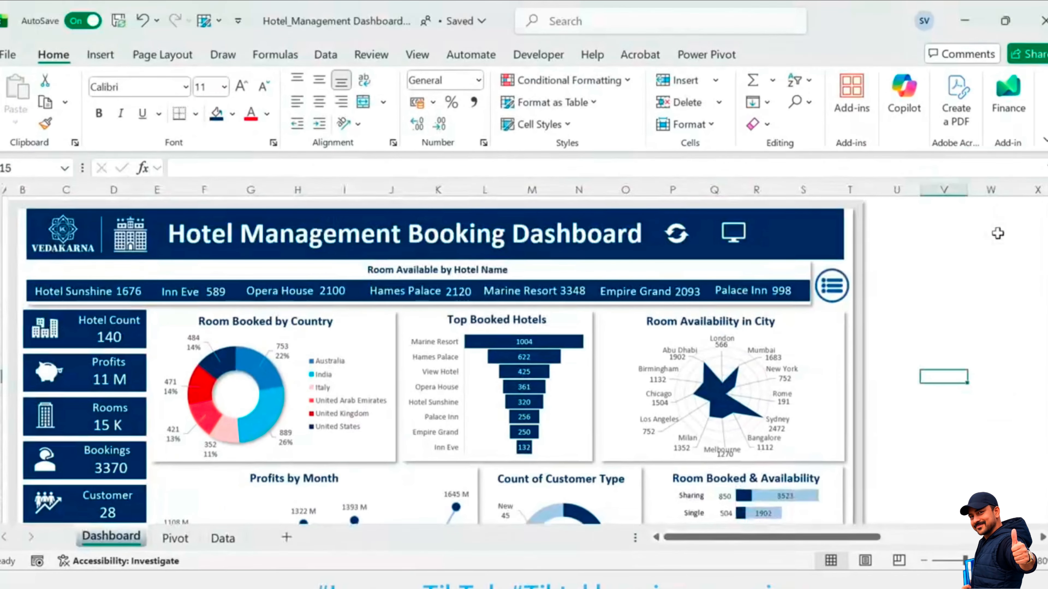
# Step: Insert a Year slicer from the hotel room availability pivot table on the Pivot sheet and move it to the Dashboard sheet
pyautogui.click(176, 537)
pyautogui.click(86, 449)
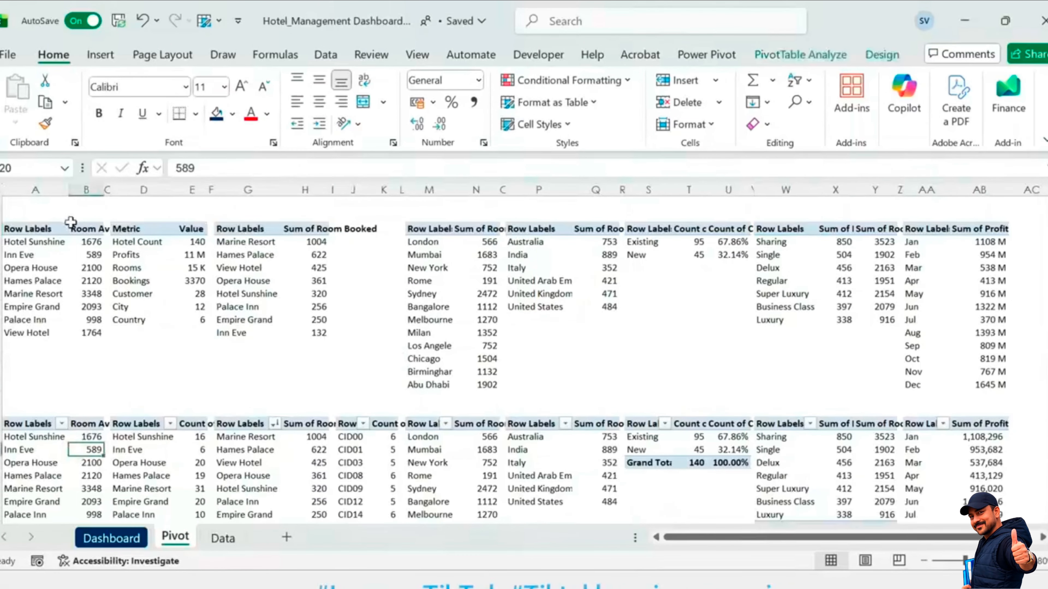
pyautogui.click(100, 54)
pyautogui.click(770, 81)
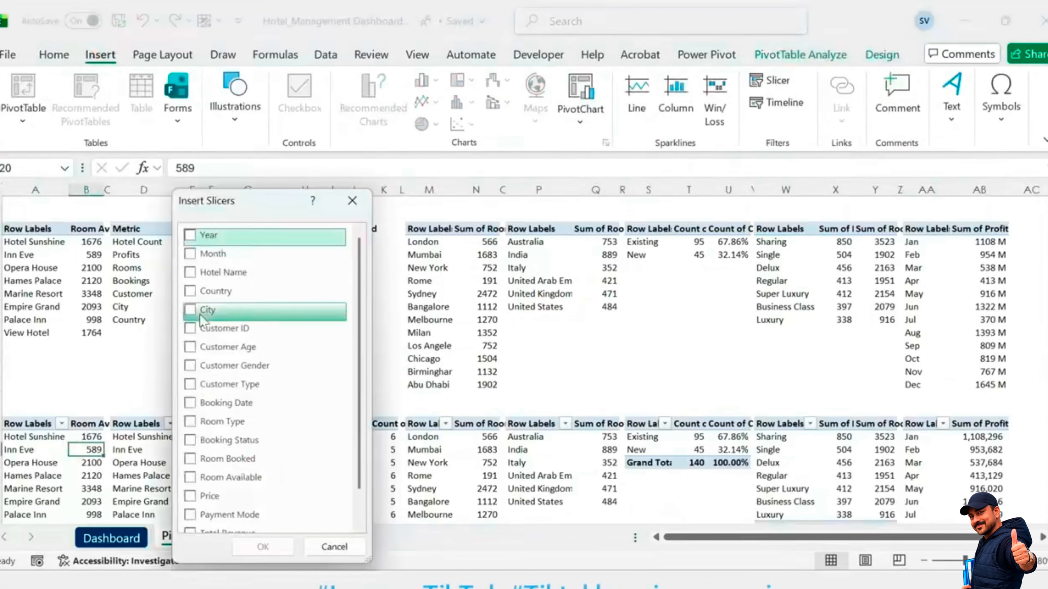
pyautogui.click(263, 547)
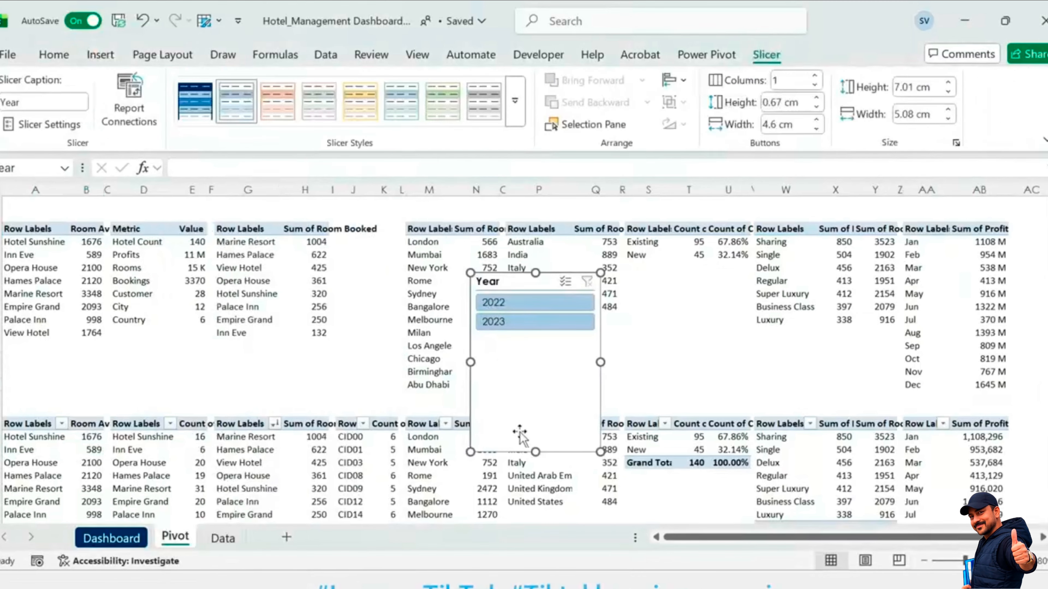
pyautogui.click(124, 539)
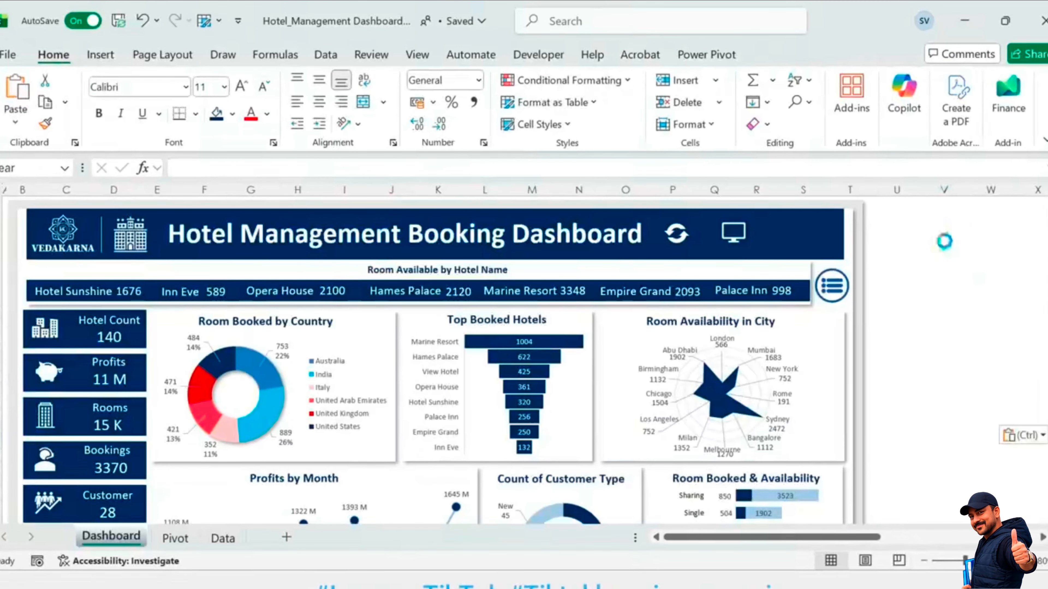
pyautogui.moveTo(966, 419); pyautogui.dragTo(831, 387)
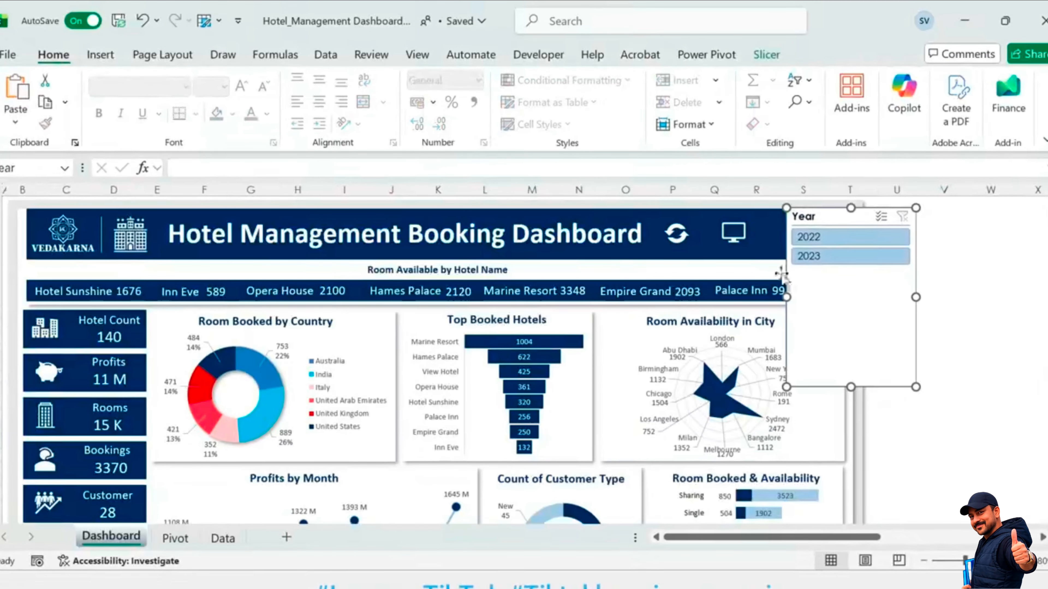
# Step: Give the Year slicer the dark blue style and fit it into the header at 3.13 by 1.63 cm, with two columns and 0.5 cm buttons
pyautogui.click(766, 54)
pyautogui.click(195, 101)
pyautogui.moveTo(872, 285); pyautogui.dragTo(837, 305)
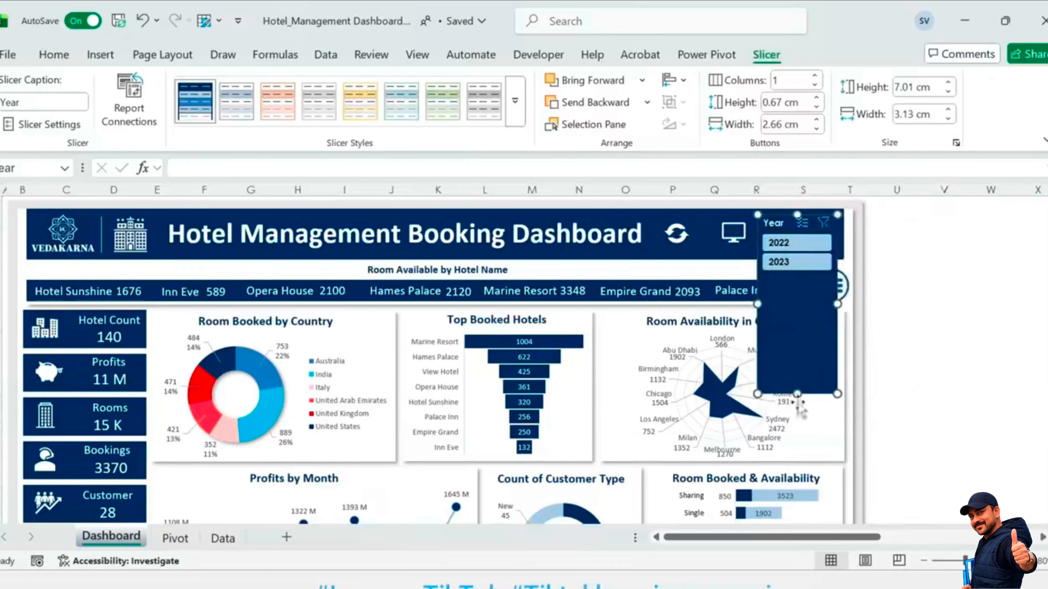
pyautogui.moveTo(797, 394); pyautogui.dragTo(797, 256)
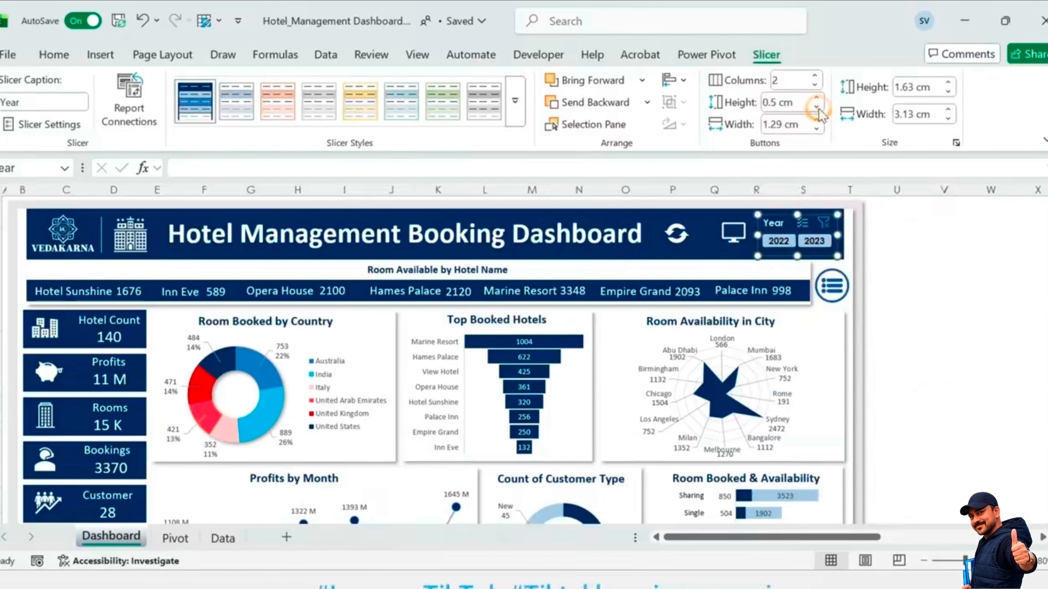
# Step: Connect the Year slicer to all listed pivot tables, from PivotTable1 to PivotTable10
pyautogui.rightClick(786, 229)
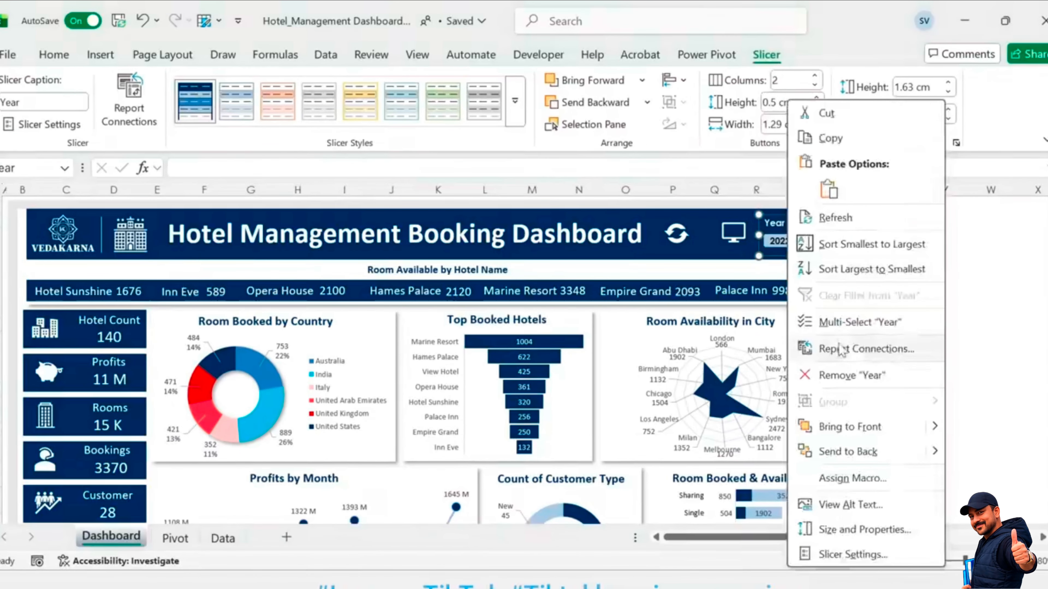
pyautogui.click(843, 349)
pyautogui.moveTo(788, 305); pyautogui.dragTo(433, 97)
pyautogui.moveTo(636, 239); pyautogui.dragTo(856, 529)
pyautogui.click(357, 180)
pyautogui.click(356, 205)
pyautogui.click(356, 228)
pyautogui.click(356, 253)
pyautogui.click(356, 277)
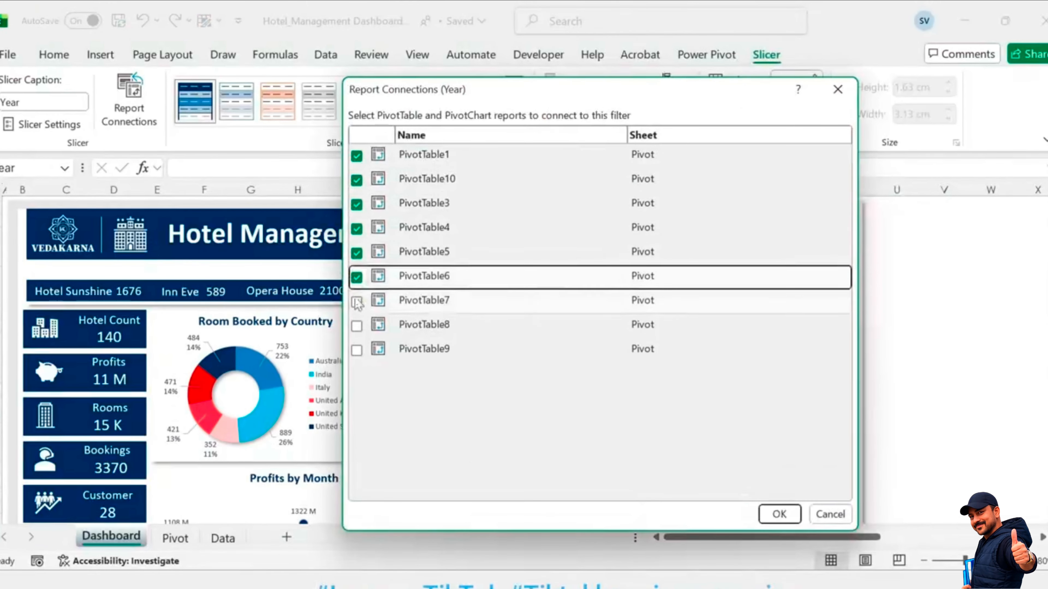
pyautogui.click(357, 302)
pyautogui.click(356, 326)
pyautogui.click(356, 351)
pyautogui.click(779, 513)
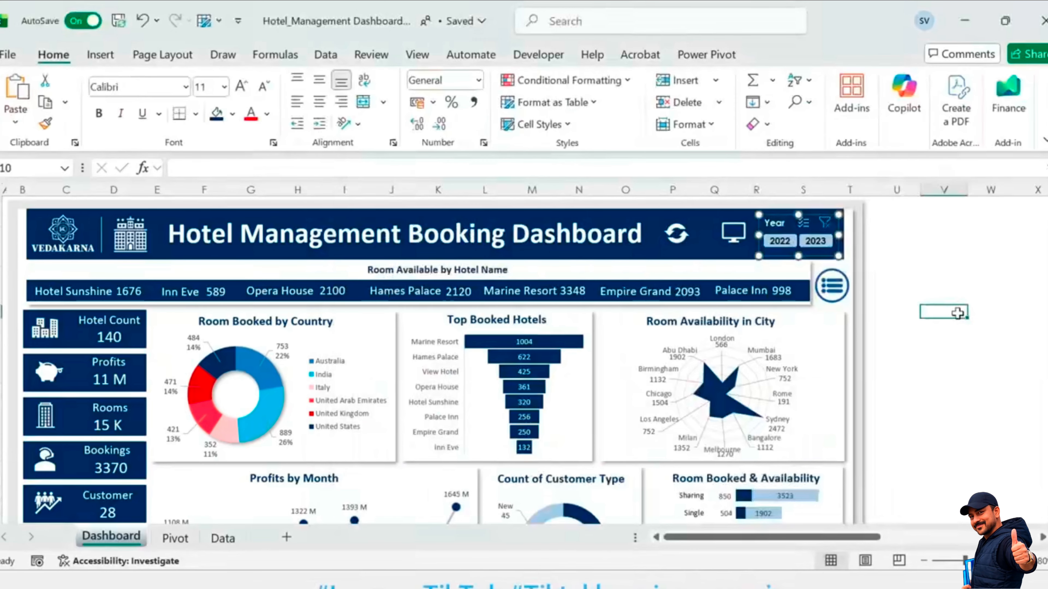
# Step: Assign the refresh macro to the circular-arrows icon in the dashboard header
pyautogui.click(685, 235)
pyautogui.rightClick(685, 235)
pyautogui.click(762, 478)
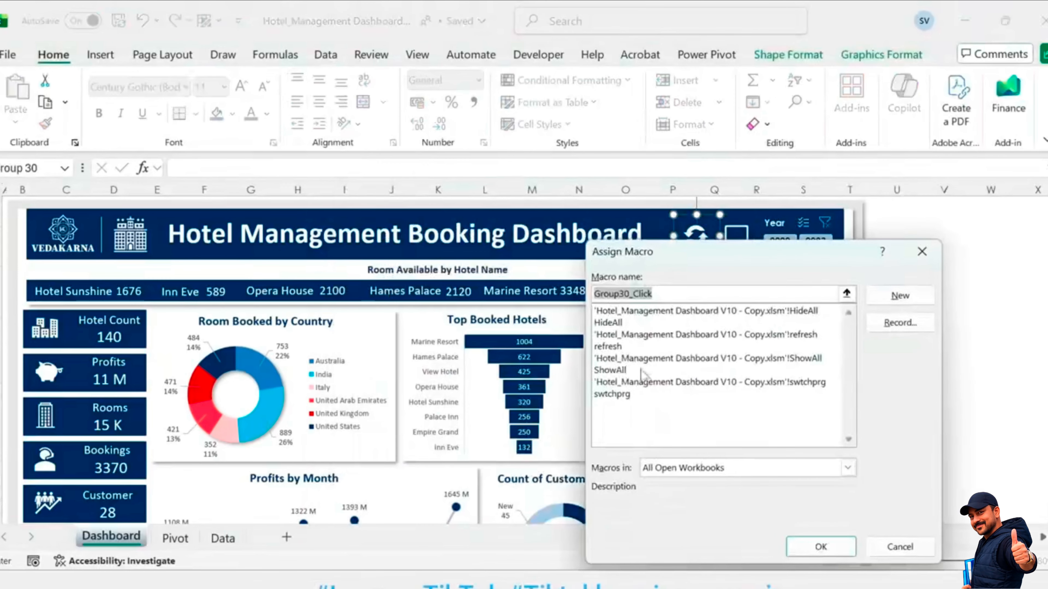
pyautogui.click(634, 396)
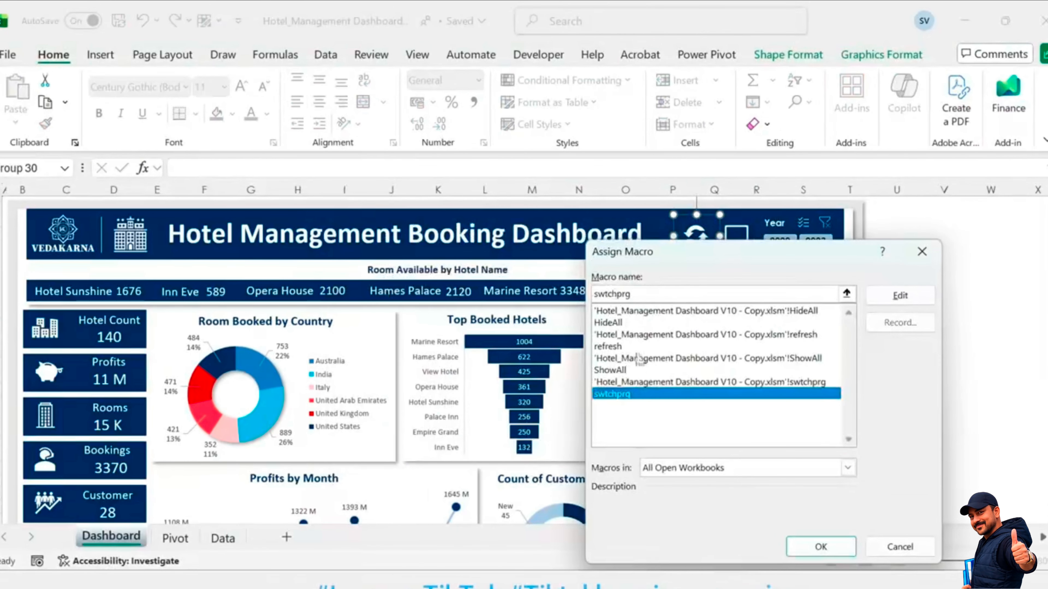
pyautogui.click(619, 349)
pyautogui.click(820, 547)
# Step: Assign the swtchprg macro to the monitor icon in the dashboard header
pyautogui.rightClick(738, 247)
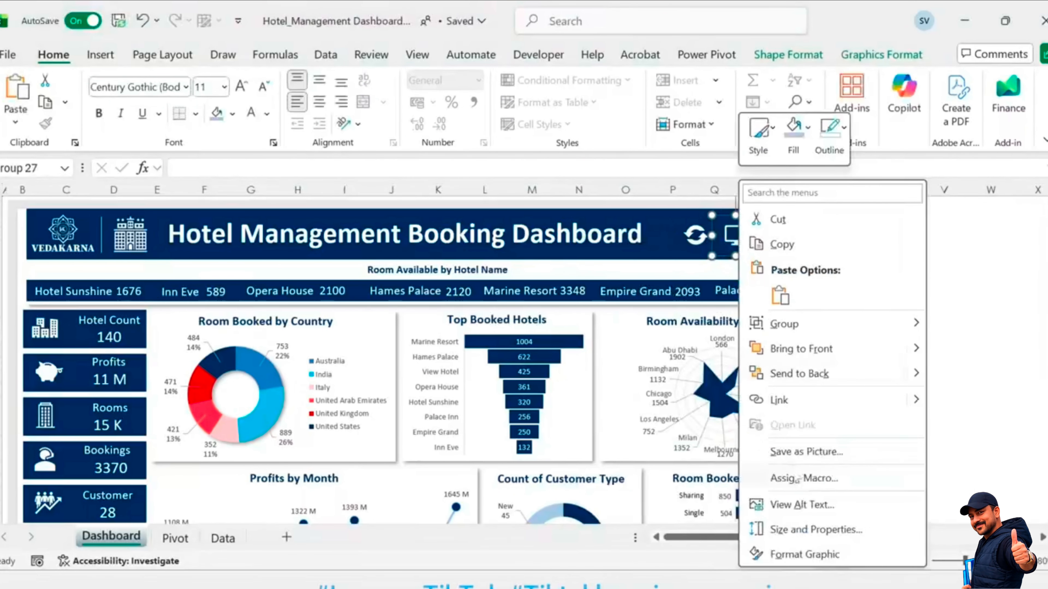
pyautogui.click(811, 487)
pyautogui.click(637, 394)
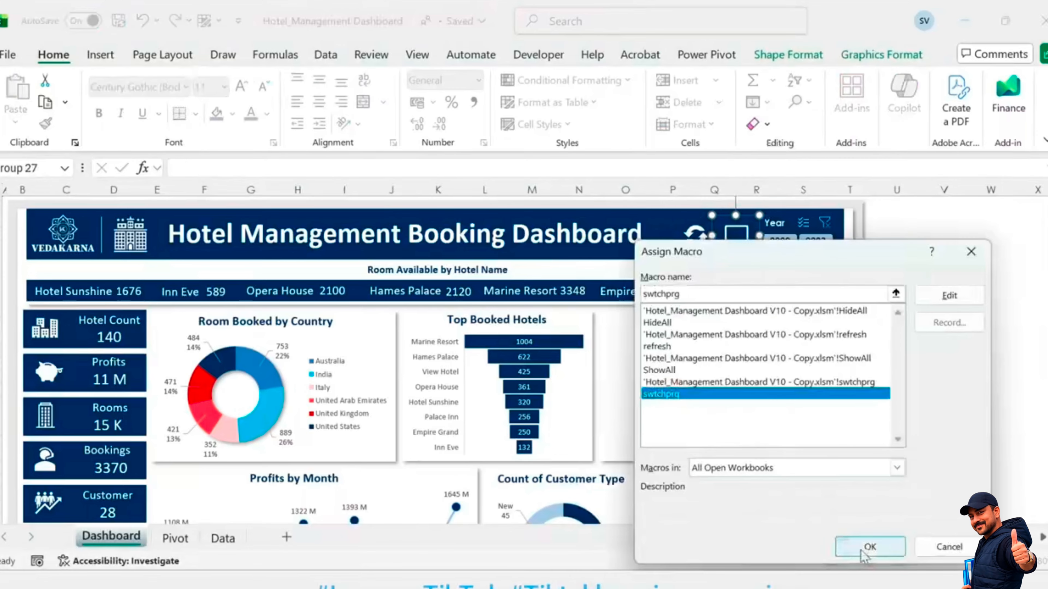
pyautogui.click(867, 546)
pyautogui.click(944, 273)
# Step: Set the sheet zoom to 100% and switch the dashboard to full-screen view through the monitor icon's macro
pyautogui.click(1024, 561)
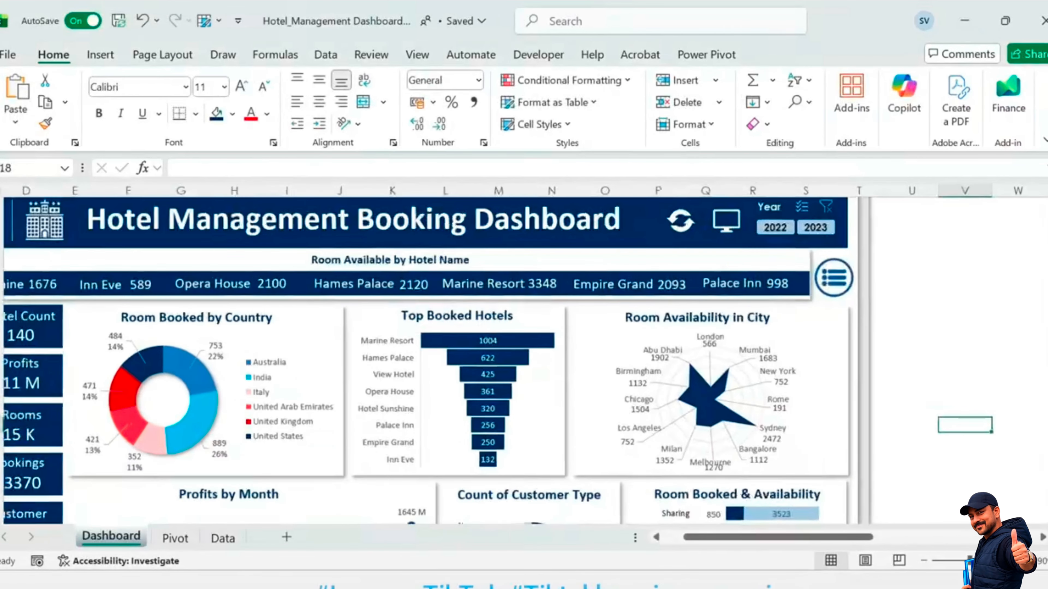
pyautogui.click(1024, 561)
pyautogui.moveTo(865, 537); pyautogui.dragTo(808, 538)
pyautogui.scroll(1, 630, 415)
pyautogui.scroll(-5, 737, 440)
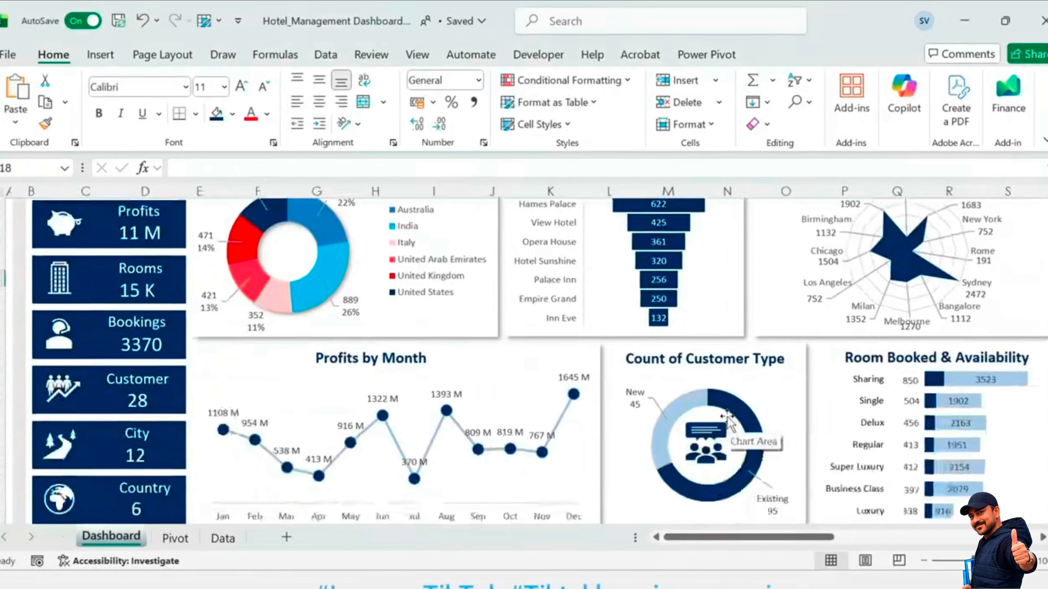
pyautogui.scroll(5, 748, 438)
pyautogui.click(927, 264)
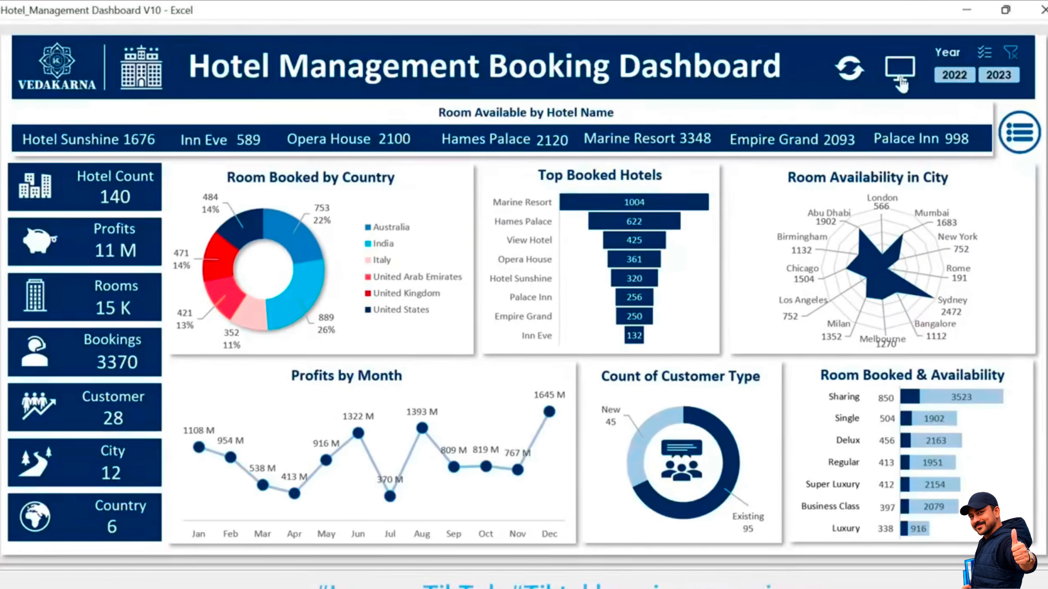
# Step: Test the Year slicer by filtering the dashboard to 2022 and 2023 in turn, and clear the year filter
pyautogui.click(945, 79)
pyautogui.click(985, 79)
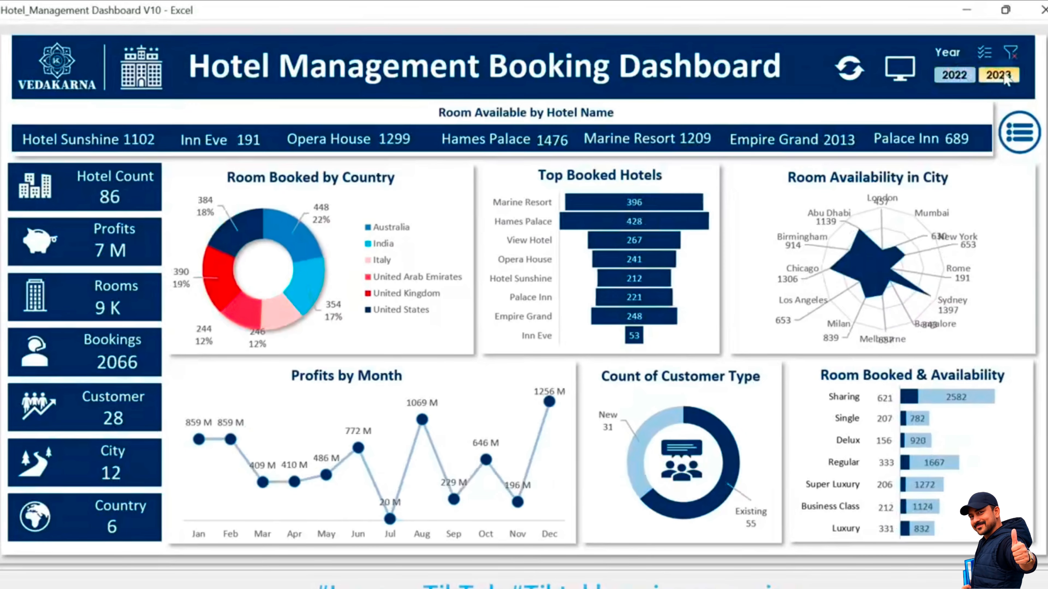
pyautogui.click(954, 75)
pyautogui.click(1011, 52)
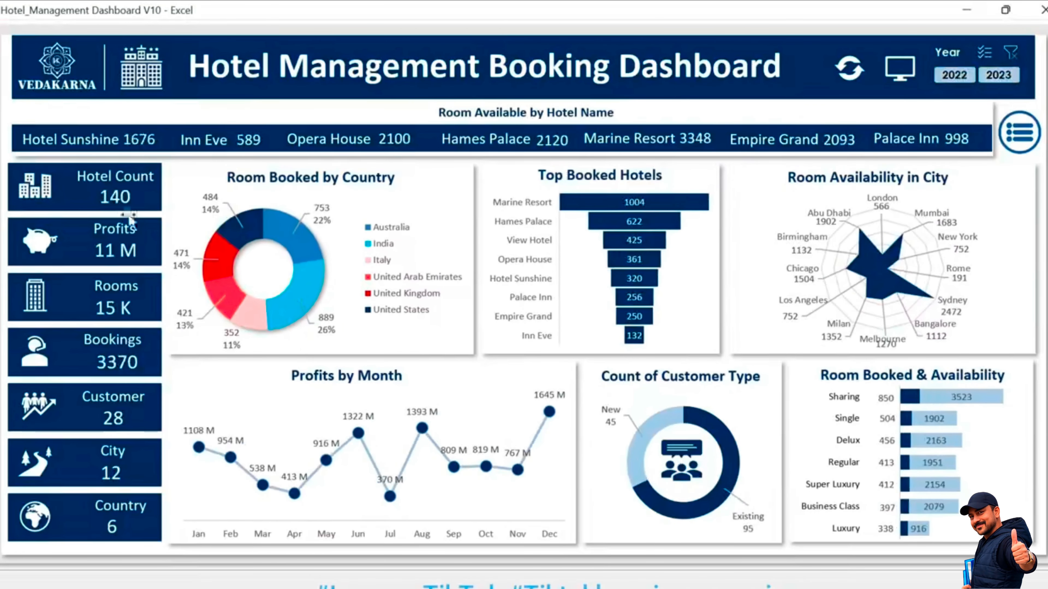
# Step: Switch the dashboard out of full-screen view by running the monitor icon's macro again
pyautogui.click(546, 348)
pyautogui.click(901, 80)
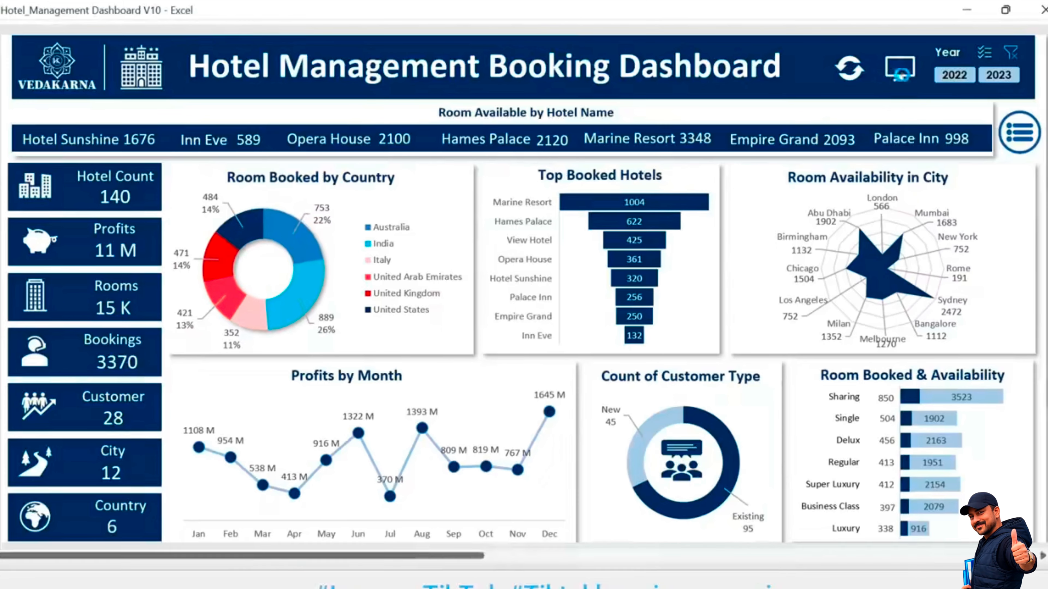